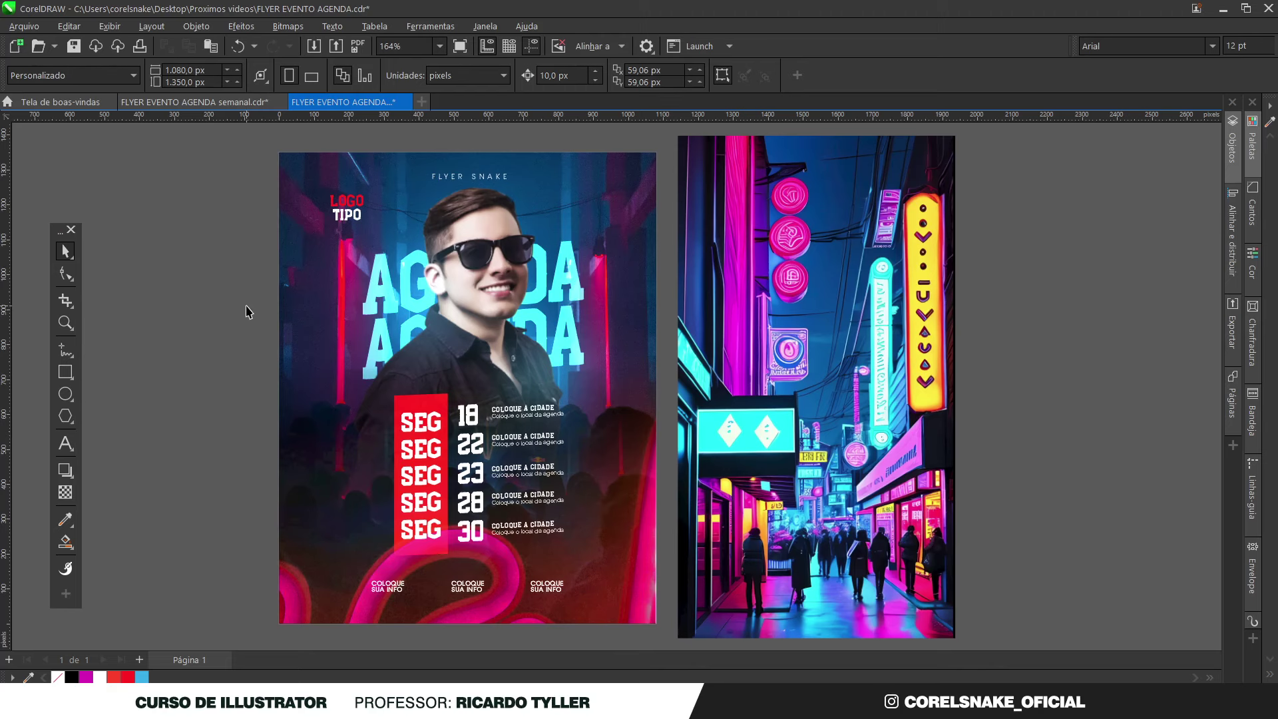
Step: Move the header line and schedule texts off the page, then delete the dates, city lines and red box
{"action": "scroll", "coordinate": [472, 373], "scroll_direction": "down", "scroll_amount": 2}
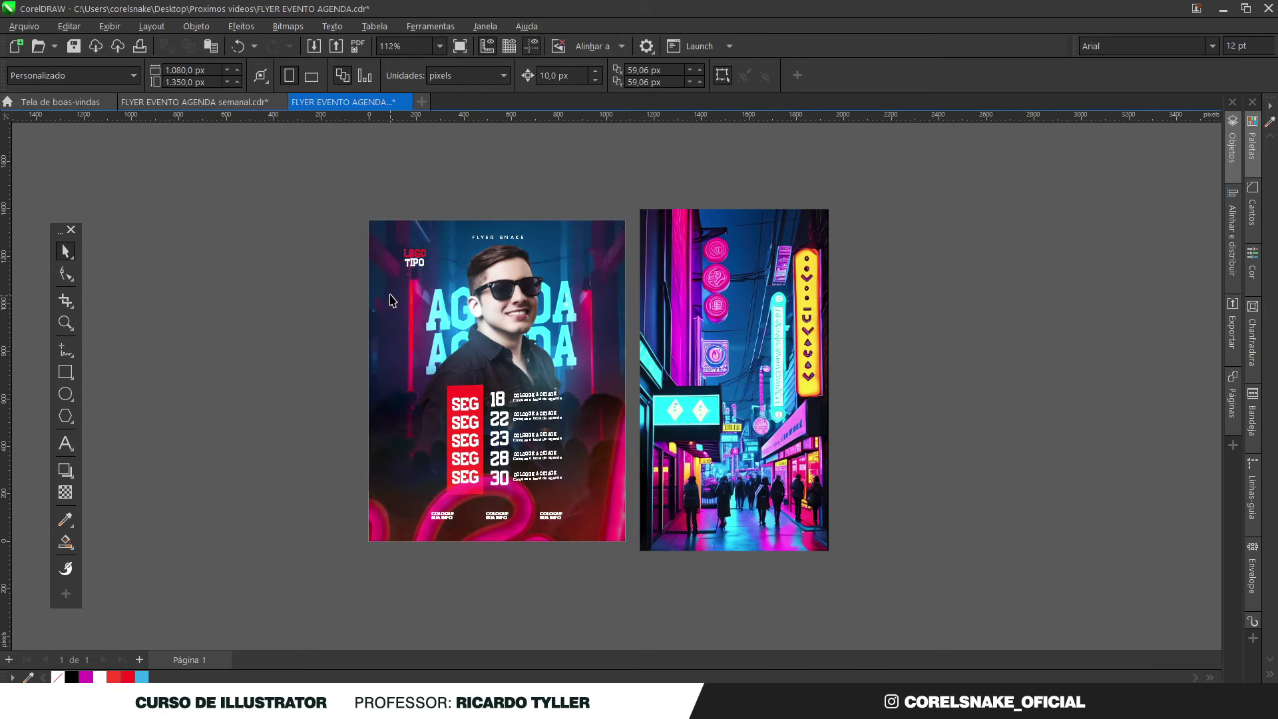
{"action": "left_click_drag", "start_coordinate": [442, 198], "coordinate": [567, 501]}
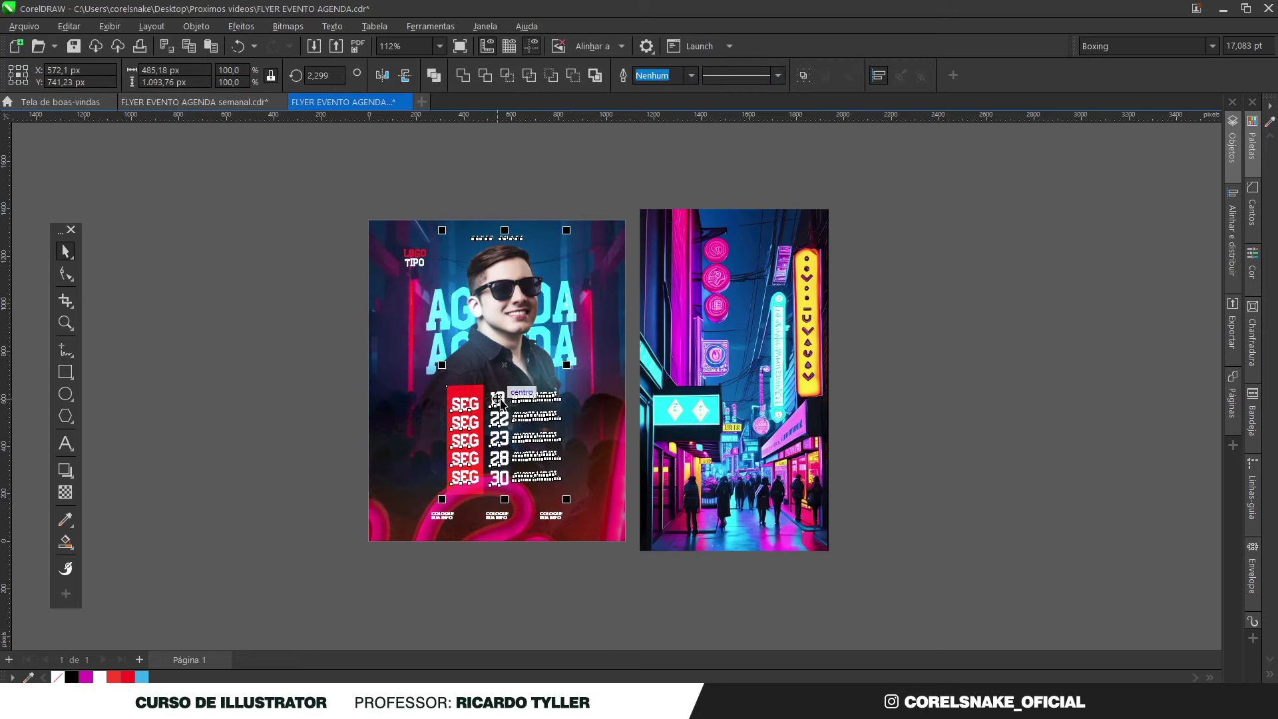
{"action": "left_click_drag", "start_coordinate": [498, 400], "coordinate": [216, 400]}
{"action": "left_click_drag", "start_coordinate": [304, 538], "coordinate": [102, 327]}
{"action": "left_click_drag", "start_coordinate": [324, 552], "coordinate": [196, 347]}
{"action": "key", "text": "Delete"}
{"action": "left_click", "coordinate": [179, 393]}
{"action": "key", "text": "Delete"}
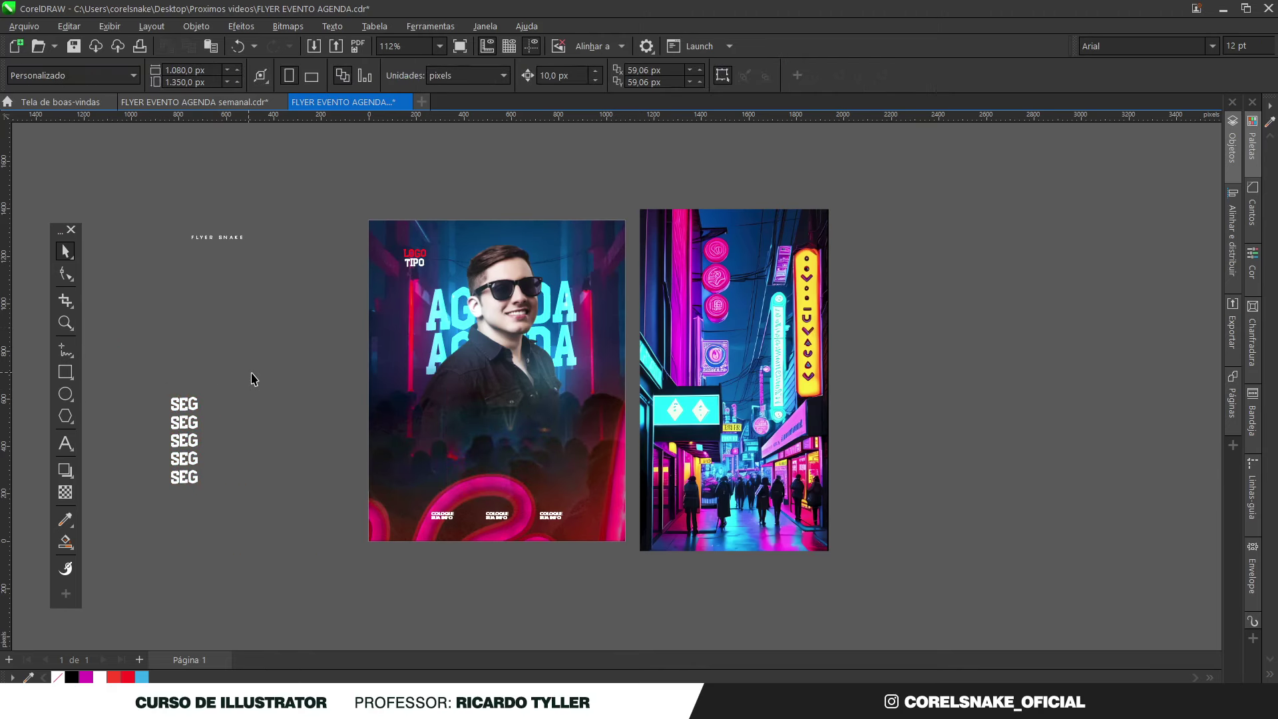
Step: Delete the three COLOQUE SUA INFO texts from the flyer and the column of SEG labels beside the page
{"action": "left_click_drag", "start_coordinate": [306, 436], "coordinate": [586, 551]}
{"action": "key", "text": "Delete"}
{"action": "left_click_drag", "start_coordinate": [128, 362], "coordinate": [230, 521]}
{"action": "key", "text": "Delete"}
Step: Move the LOGO TIPO text off the page, placing it below the FLYER SNAKE line
{"action": "left_click", "coordinate": [413, 260]}
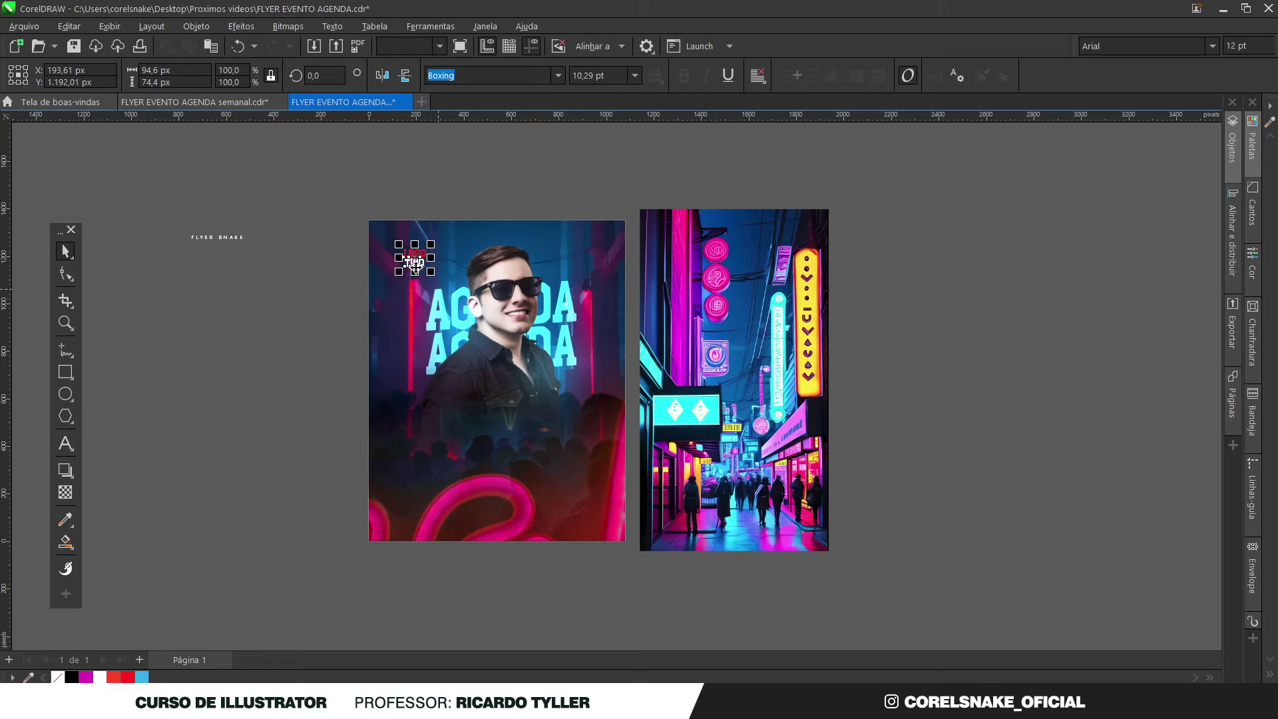
{"action": "left_click_drag", "start_coordinate": [414, 259], "coordinate": [209, 270]}
{"action": "left_click", "coordinate": [325, 338]}
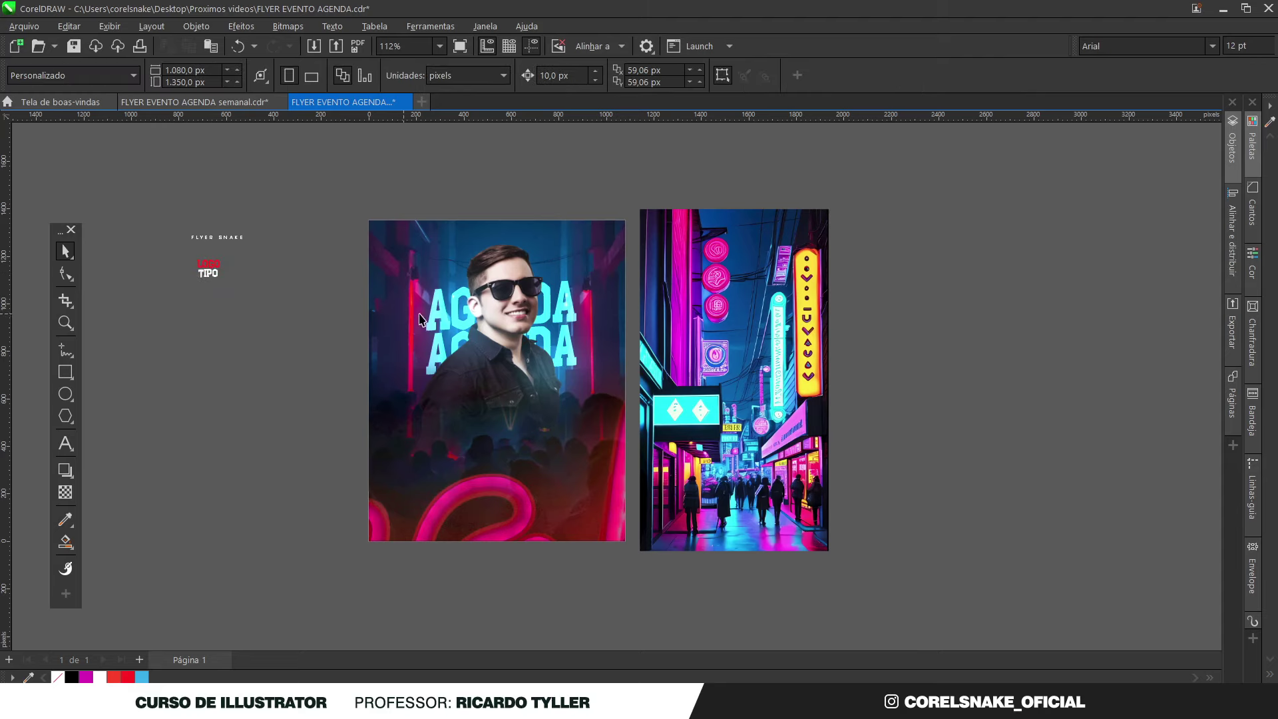
Step: Delete the pink neon tube and the crowd and light overlays from the lower part of the flyer
{"action": "left_click", "coordinate": [484, 490]}
{"action": "key", "text": "Delete"}
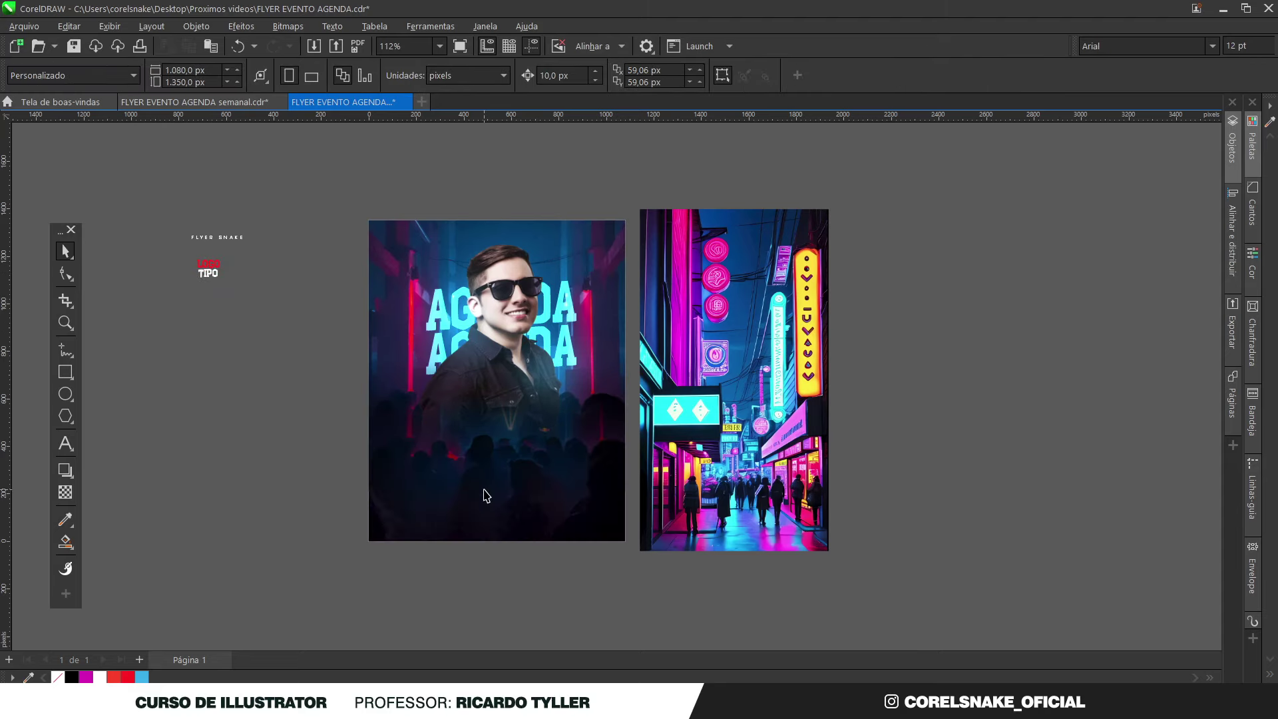
{"action": "left_click", "coordinate": [508, 450]}
{"action": "key", "text": "Delete"}
{"action": "left_click", "coordinate": [504, 454]}
{"action": "key", "text": "Delete"}
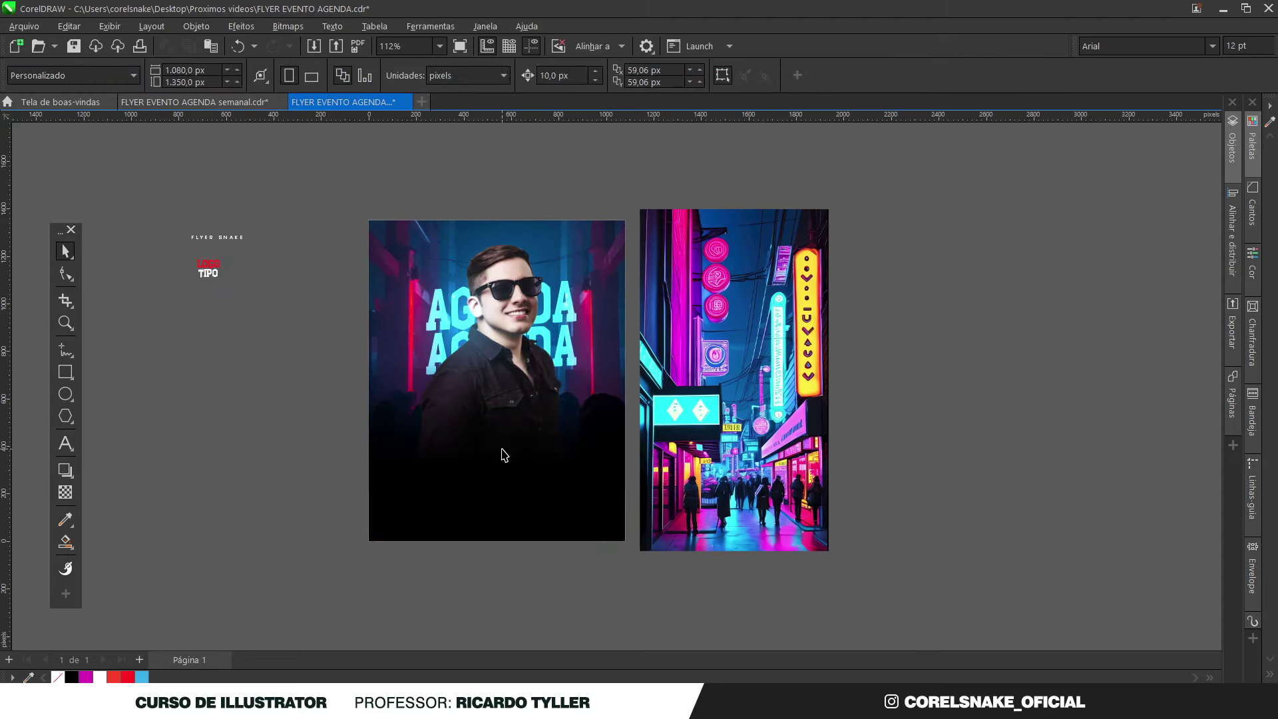
Step: Remove the blue and red stage background from the flyer
{"action": "left_click", "coordinate": [395, 232]}
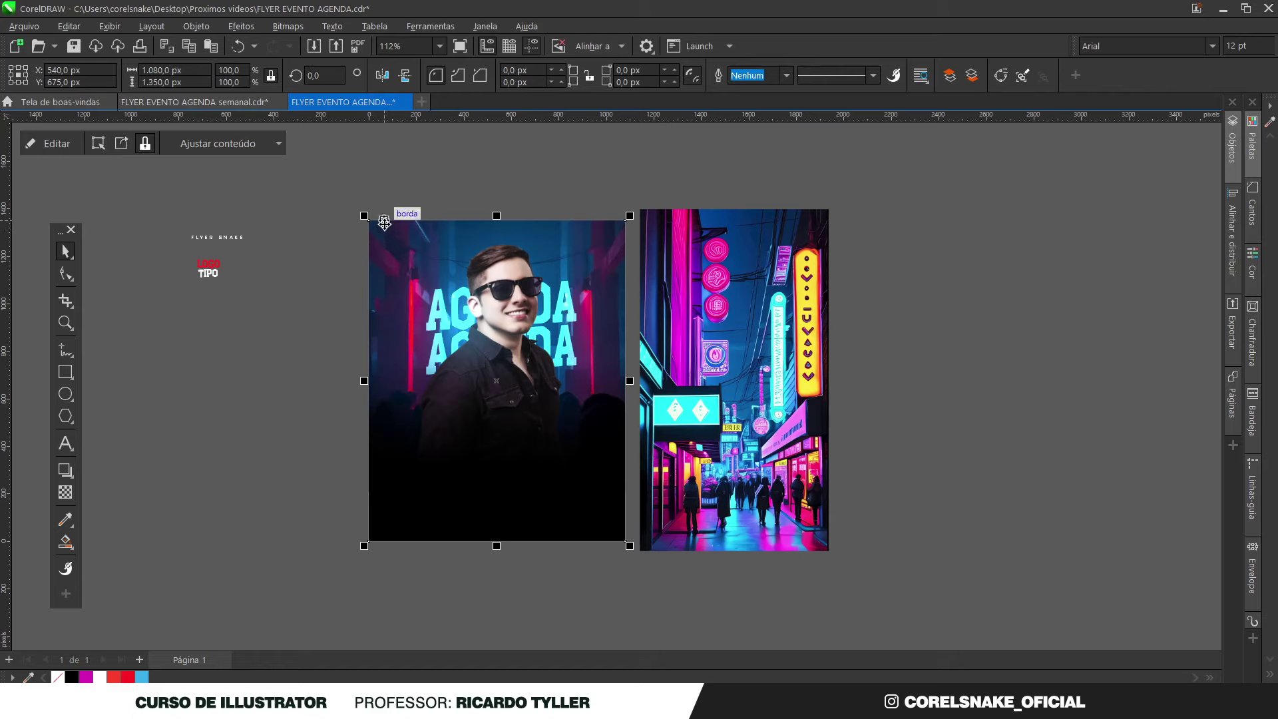
{"action": "left_click_drag", "start_coordinate": [384, 222], "coordinate": [283, 219]}
{"action": "key", "text": "Delete"}
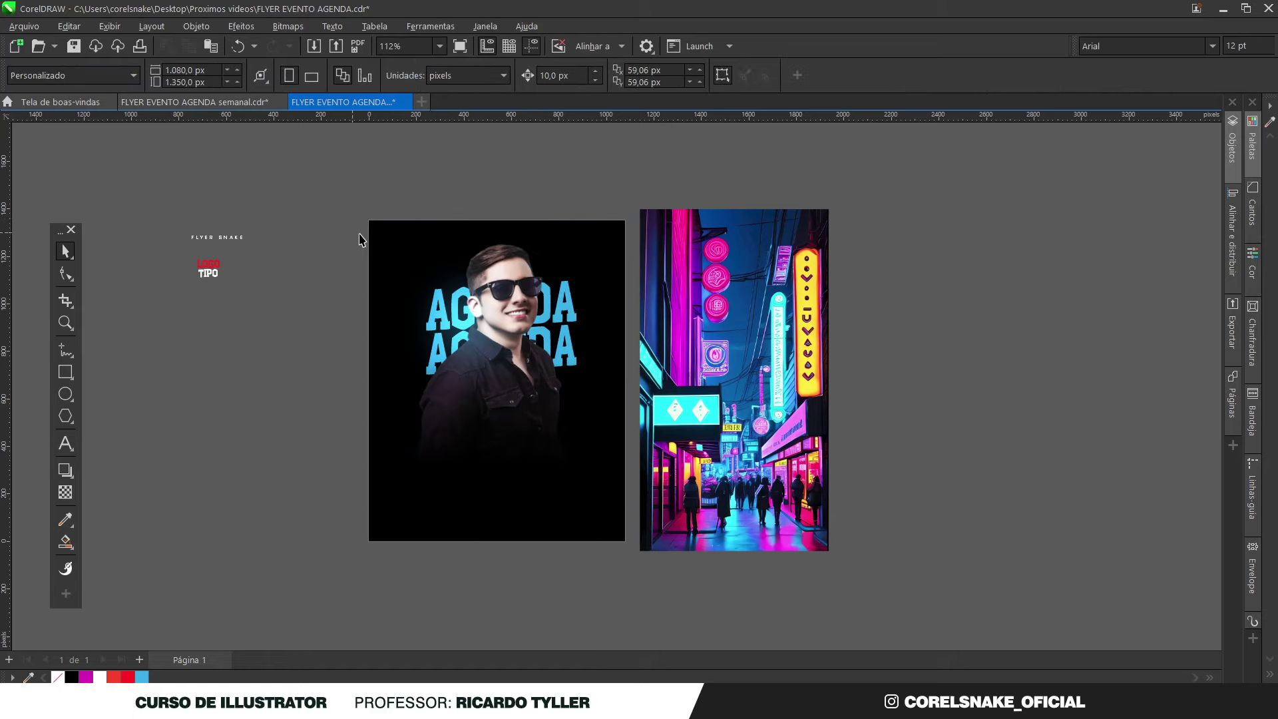
Step: Delete the two AGENDA title lines behind the man
{"action": "left_click", "coordinate": [434, 308]}
{"action": "key", "text": "Delete"}
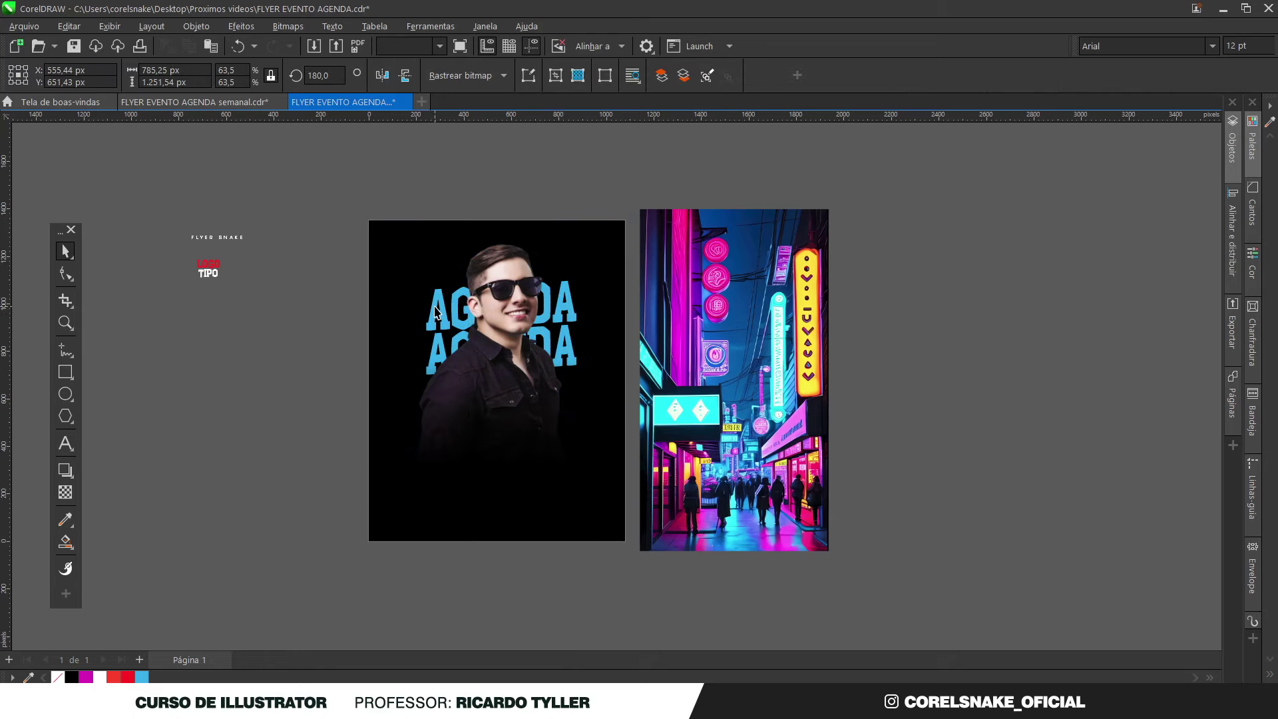
{"action": "left_click", "coordinate": [435, 308]}
{"action": "key", "text": "Delete"}
{"action": "key", "text": "ctrl+z"}
{"action": "left_click", "coordinate": [434, 307]}
{"action": "key", "text": "Delete"}
Step: Move the FLYER SNAKE line and the LOGO TIPO text closer to the flyer page
{"action": "left_click_drag", "start_coordinate": [155, 187], "coordinate": [307, 316]}
{"action": "scroll", "coordinate": [470, 293], "scroll_direction": "up", "scroll_amount": 2}
{"action": "scroll", "coordinate": [781, 270], "scroll_direction": "down", "scroll_amount": 4}
{"action": "scroll", "coordinate": [780, 236], "scroll_direction": "up", "scroll_amount": 2}
Step: Enlarge the neon street image to about 2,086 × 3,778 px and place it beside the flyer page
{"action": "left_click", "coordinate": [779, 242]}
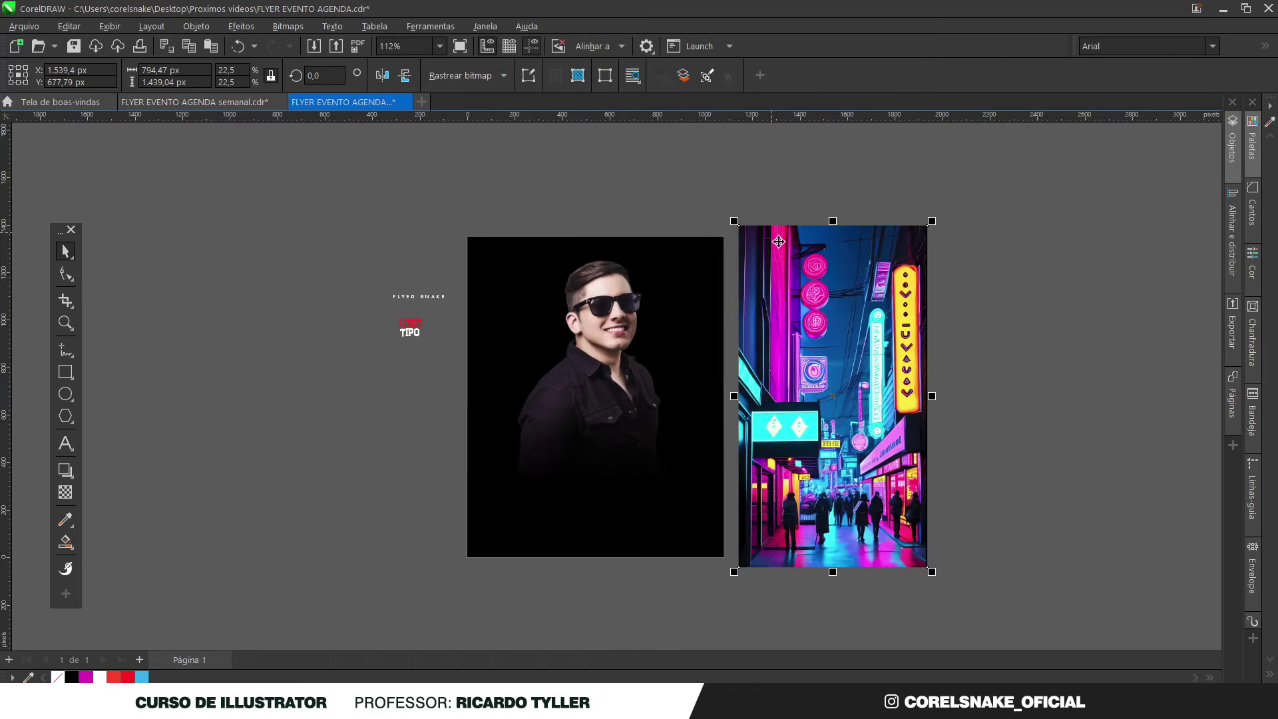
{"action": "scroll", "coordinate": [767, 352], "scroll_direction": "down", "scroll_amount": 3}
{"action": "left_click_drag", "start_coordinate": [849, 461], "coordinate": [933, 589]}
{"action": "left_click_drag", "start_coordinate": [774, 378], "coordinate": [858, 418]}
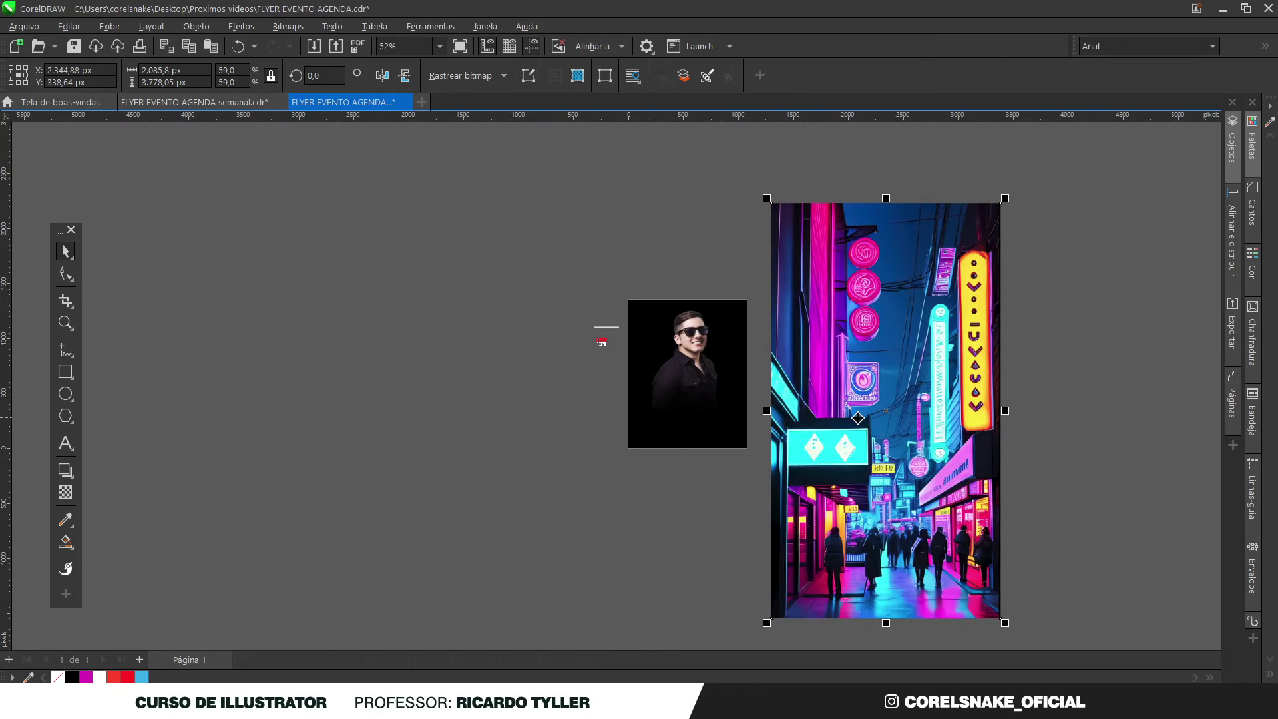
Step: Place the neon street image inside the flyer's page-sized frame, behind the man
{"action": "scroll", "coordinate": [707, 321], "scroll_direction": "up", "scroll_amount": 2}
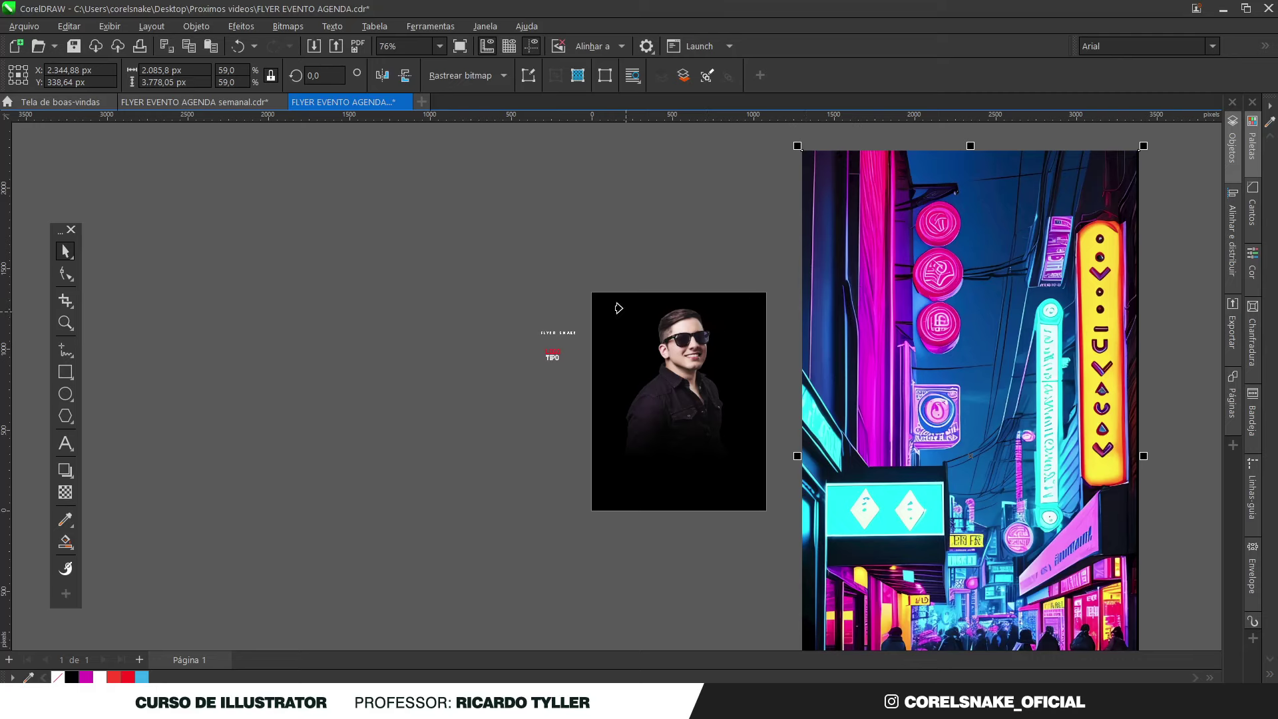
{"action": "left_click", "coordinate": [594, 297]}
{"action": "scroll", "coordinate": [746, 361], "scroll_direction": "up", "scroll_amount": 2}
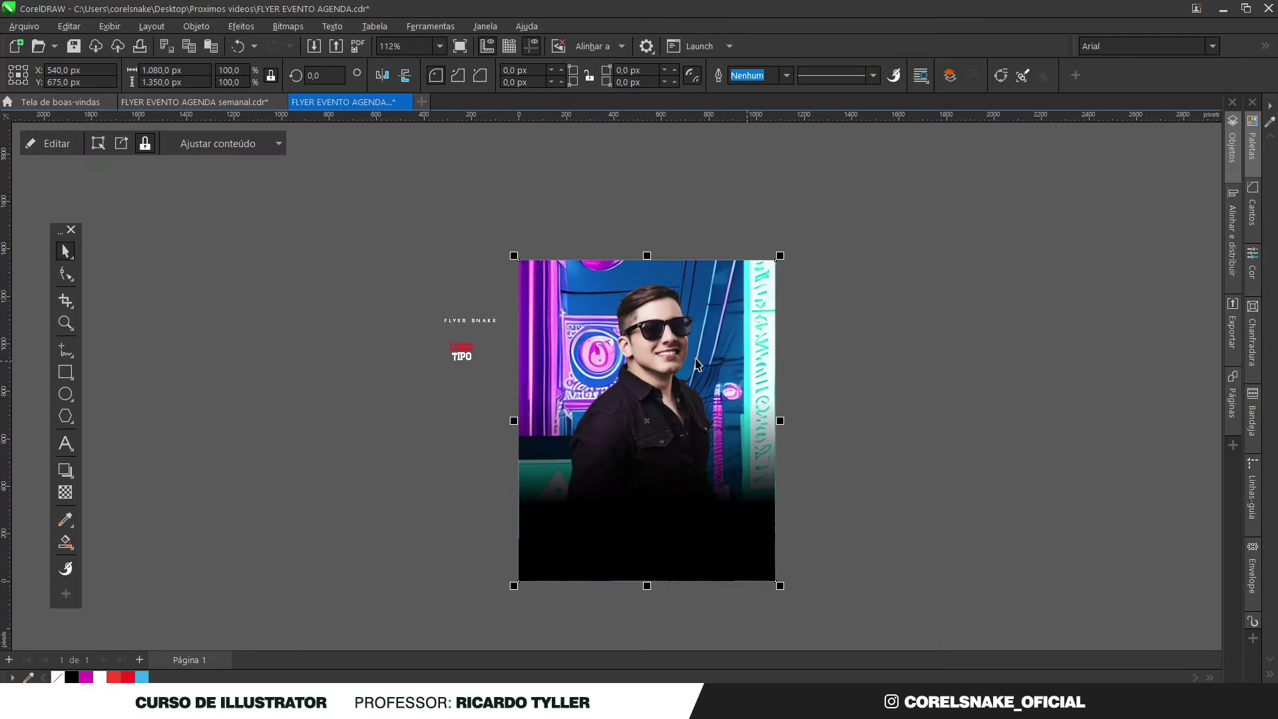
{"action": "left_click", "coordinate": [880, 347]}
{"action": "left_click_drag", "start_coordinate": [886, 285], "coordinate": [502, 451]}
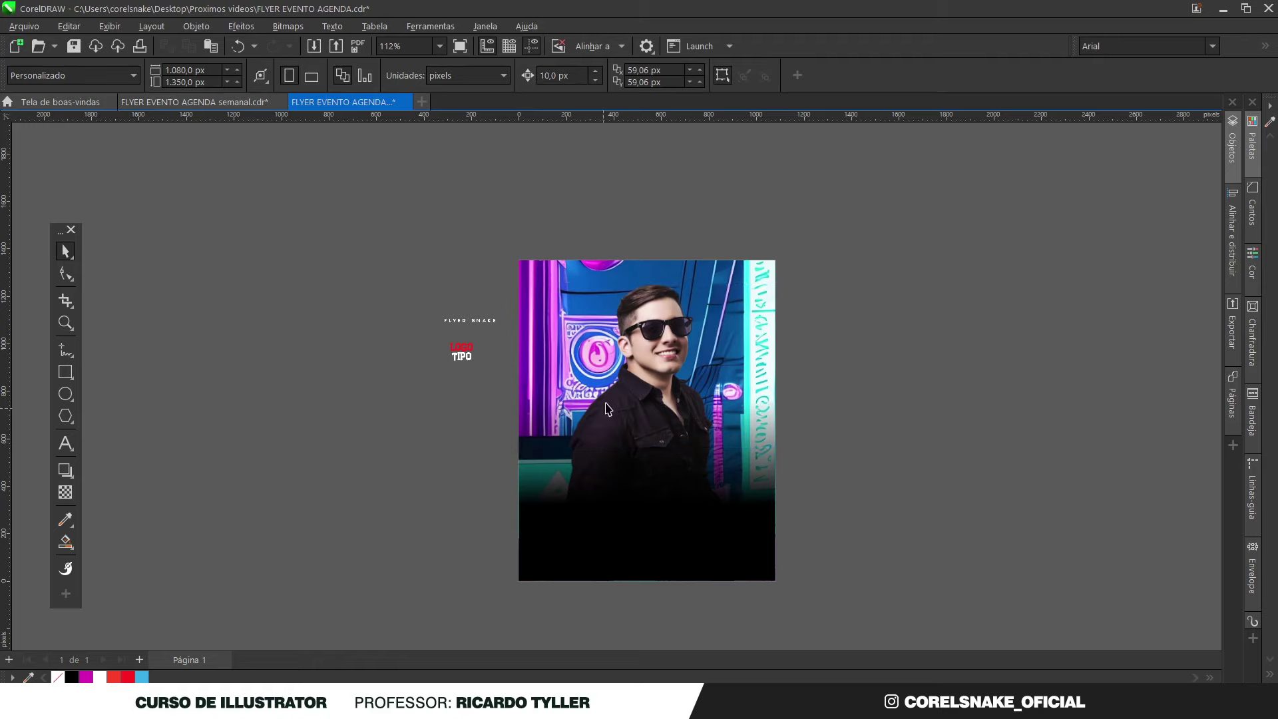
Step: Scale the street image inside the frame to about 1,669 × 3,024 px and shift it so the pink and yellow signs flank the man
{"action": "left_click", "coordinate": [524, 269]}
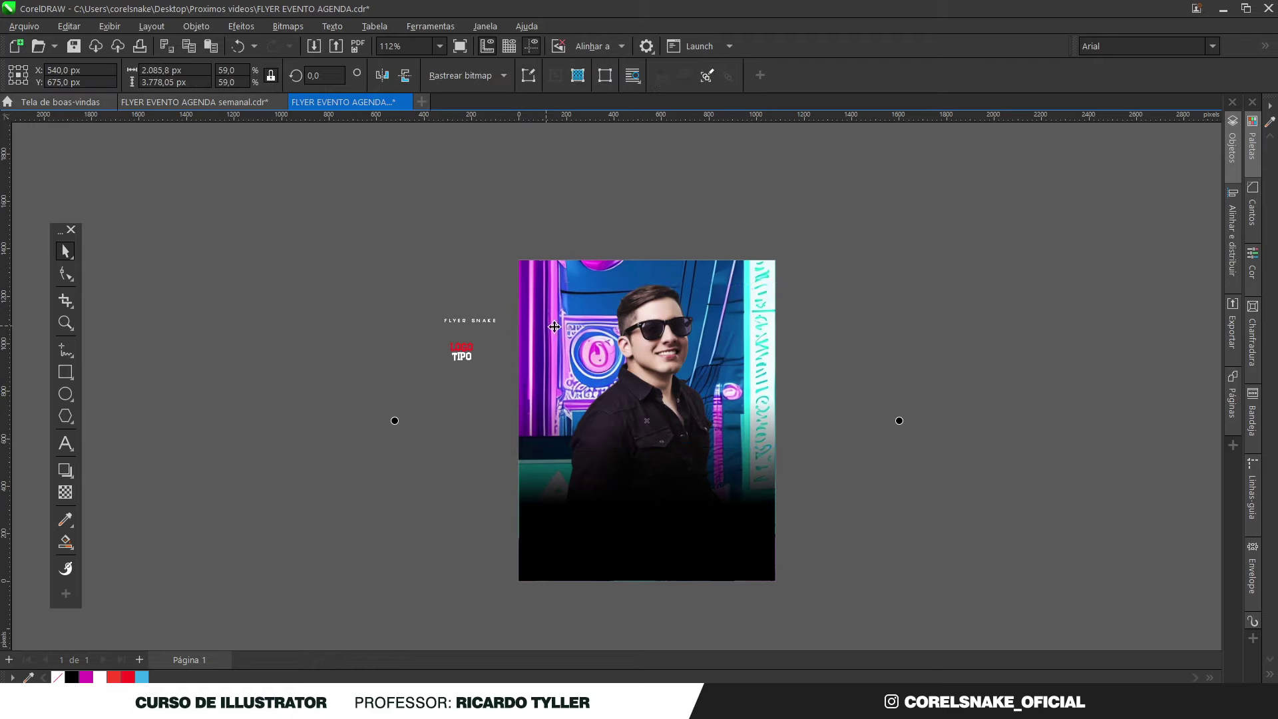
{"action": "left_click_drag", "start_coordinate": [652, 426], "coordinate": [632, 554]}
{"action": "scroll", "coordinate": [633, 398], "scroll_direction": "down", "scroll_amount": 2}
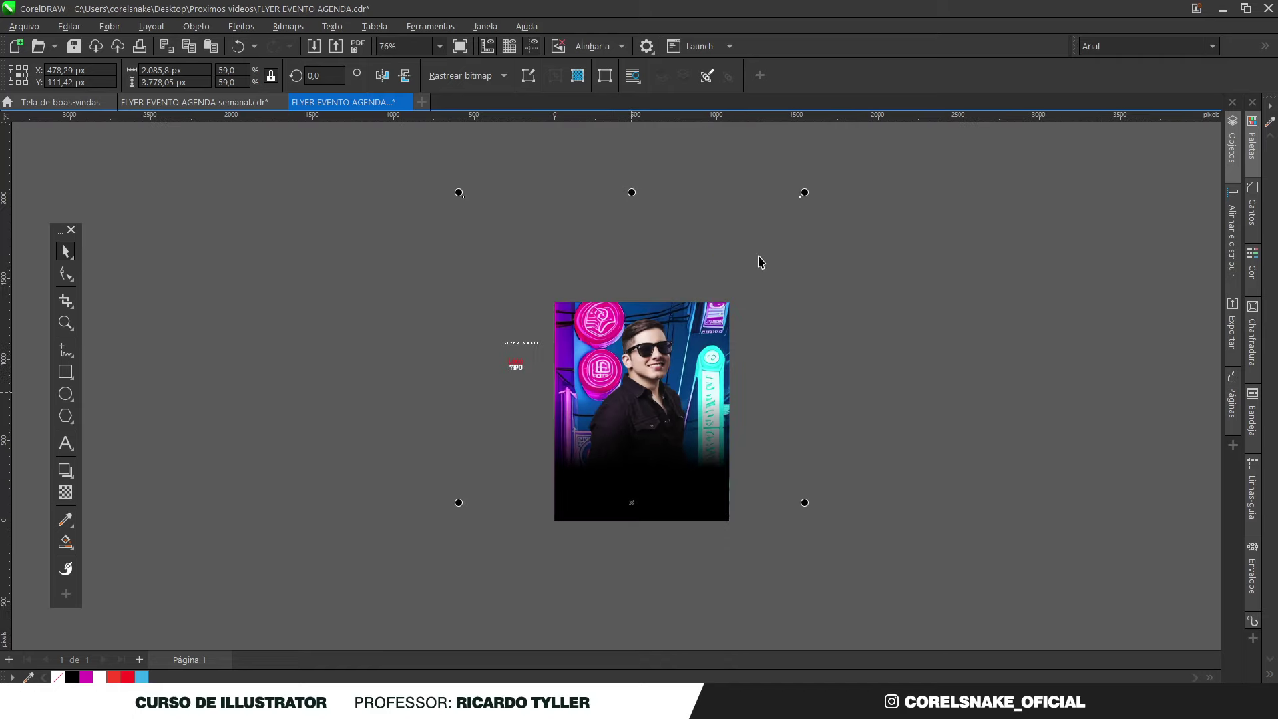
{"action": "left_click_drag", "start_coordinate": [811, 197], "coordinate": [775, 258]}
{"action": "scroll", "coordinate": [764, 301], "scroll_direction": "up", "scroll_amount": 2}
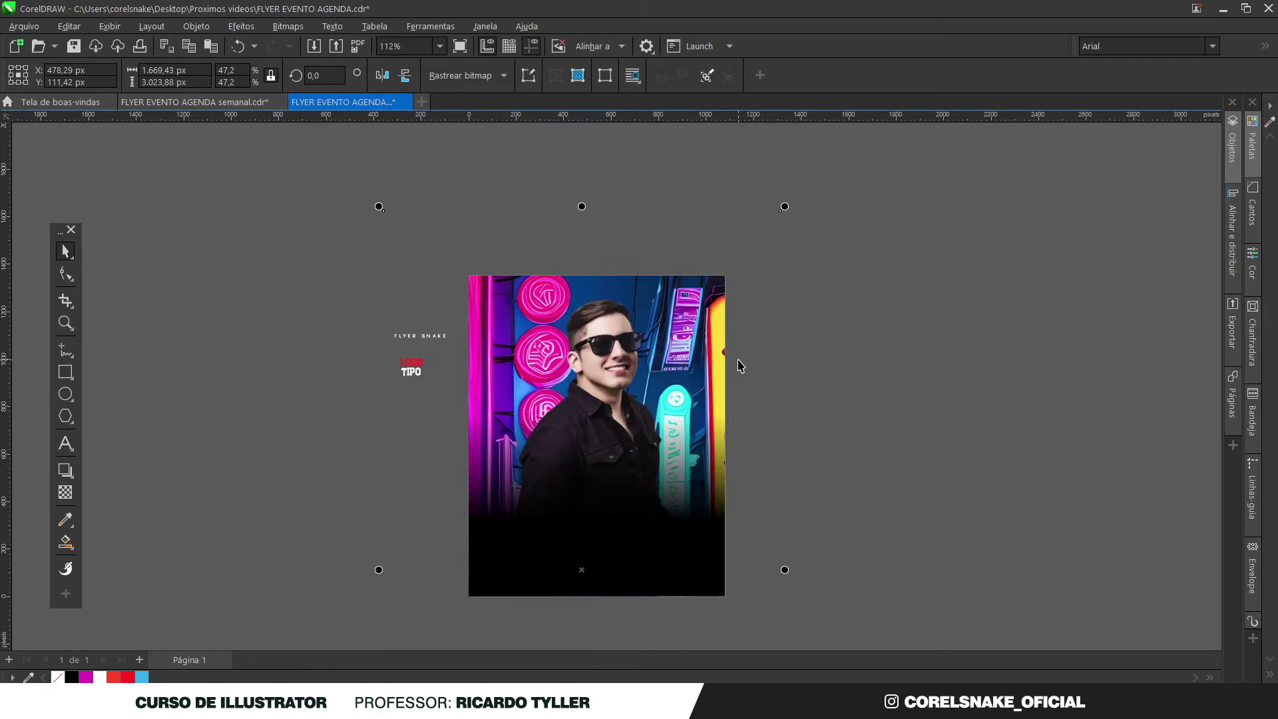
{"action": "left_click_drag", "start_coordinate": [584, 573], "coordinate": [547, 579]}
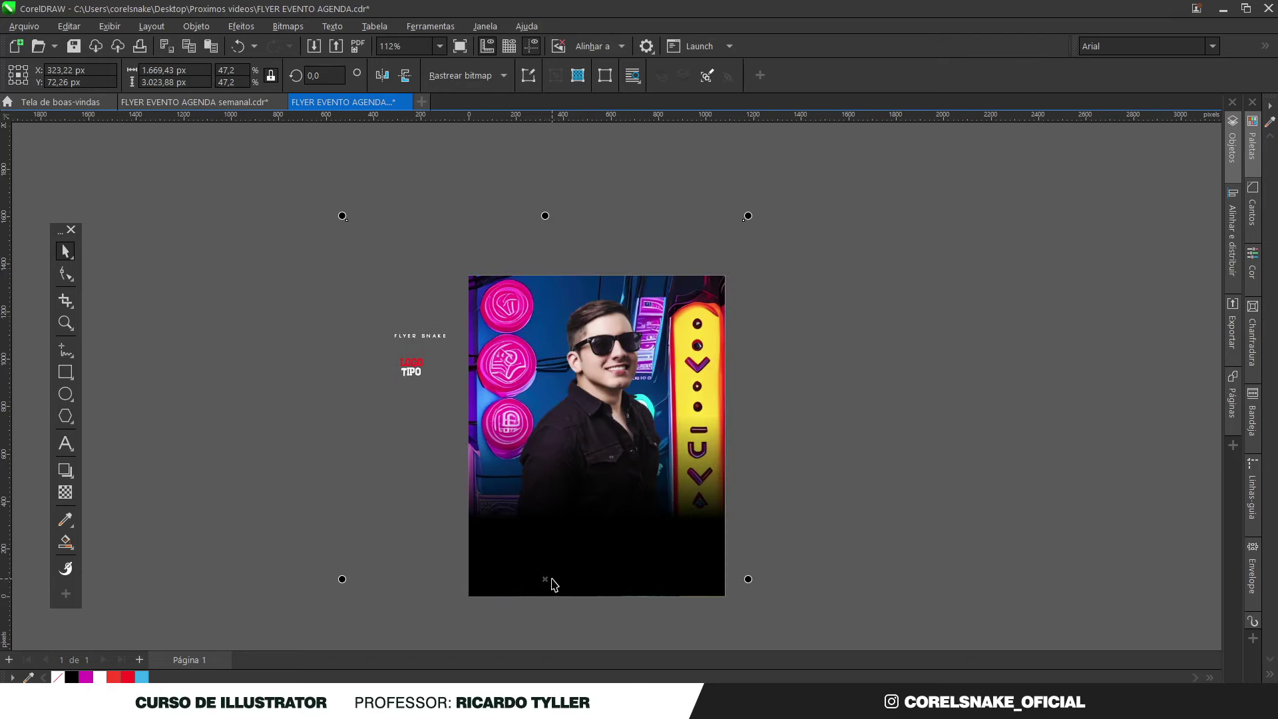
{"action": "left_click", "coordinate": [808, 374]}
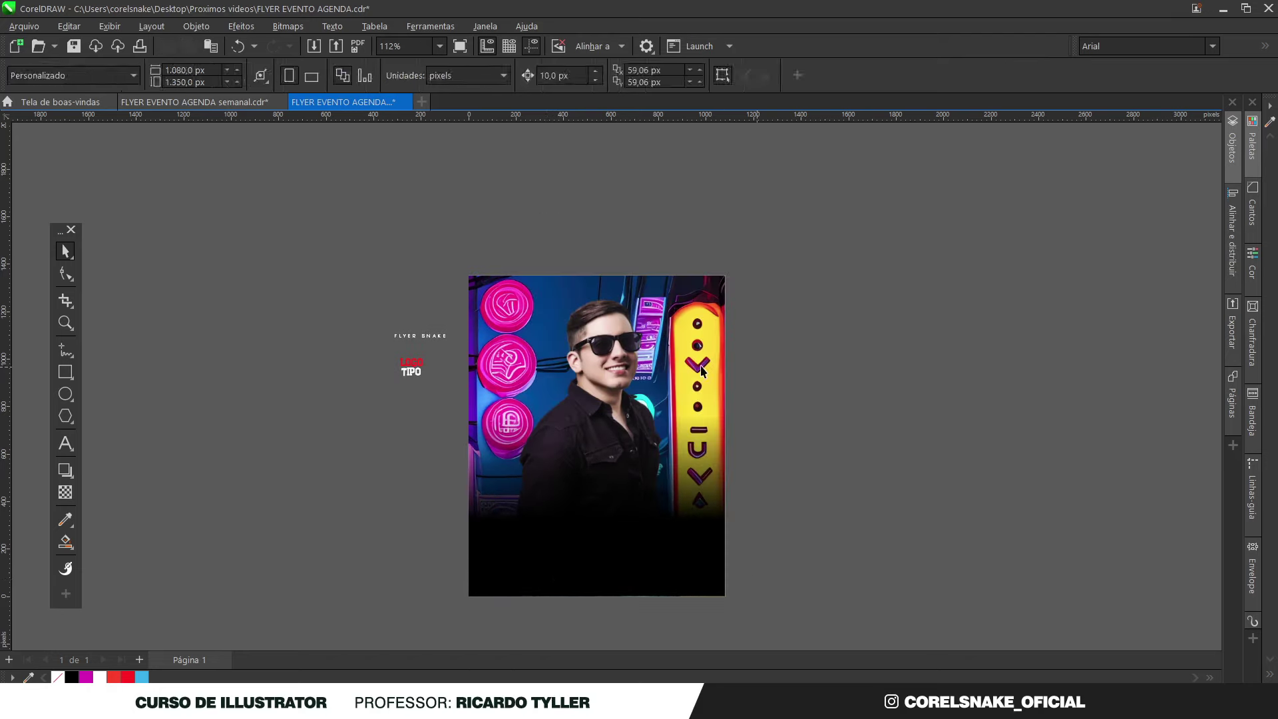
Step: Bring the man's photo in front of the dark fade covering the lower part of the flyer
{"action": "scroll", "coordinate": [614, 432], "scroll_direction": "up", "scroll_amount": 1}
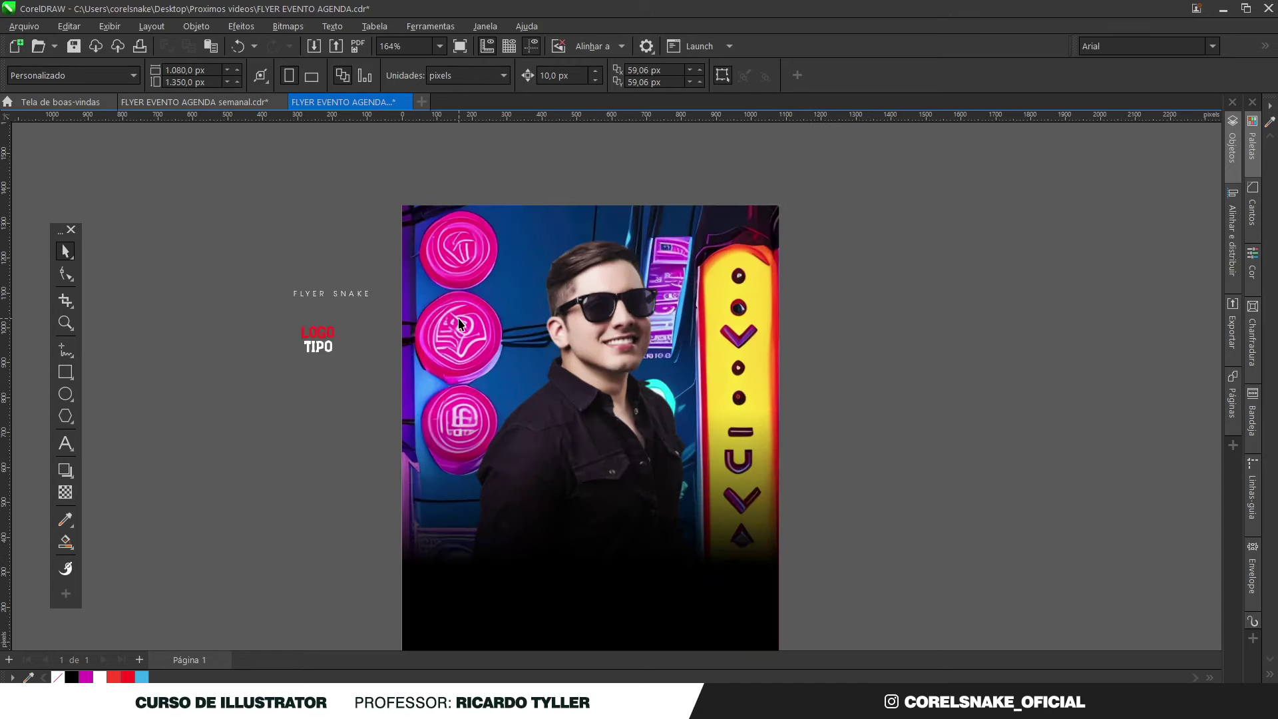
{"action": "scroll", "coordinate": [463, 326], "scroll_direction": "down", "scroll_amount": 1}
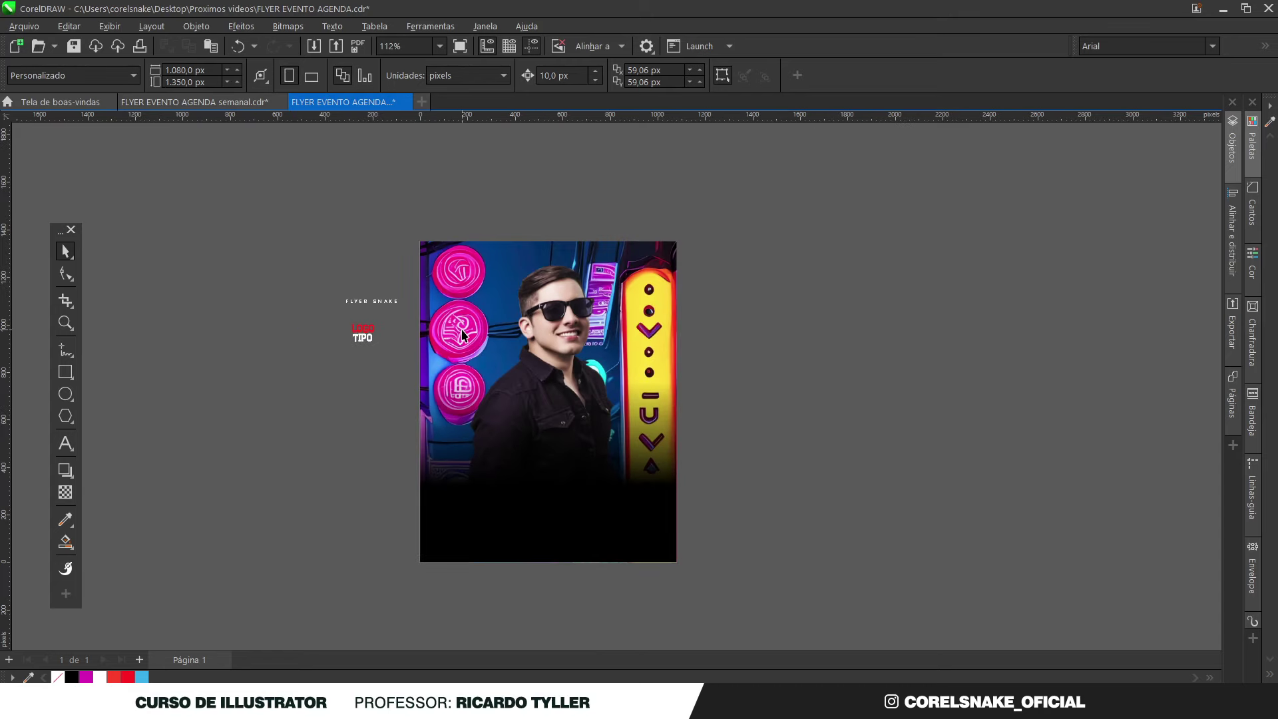
{"action": "scroll", "coordinate": [554, 328], "scroll_direction": "up", "scroll_amount": 1}
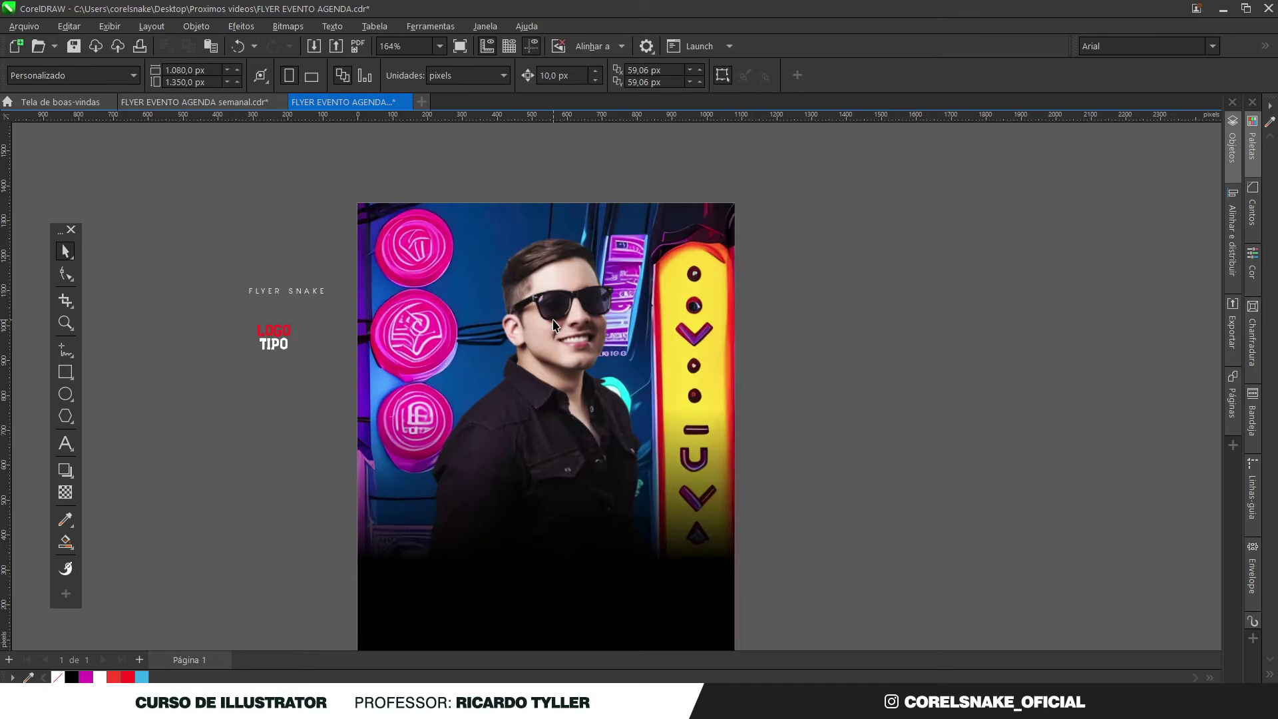
{"action": "left_click", "coordinate": [559, 293]}
{"action": "scroll", "coordinate": [548, 259], "scroll_direction": "down", "scroll_amount": 1}
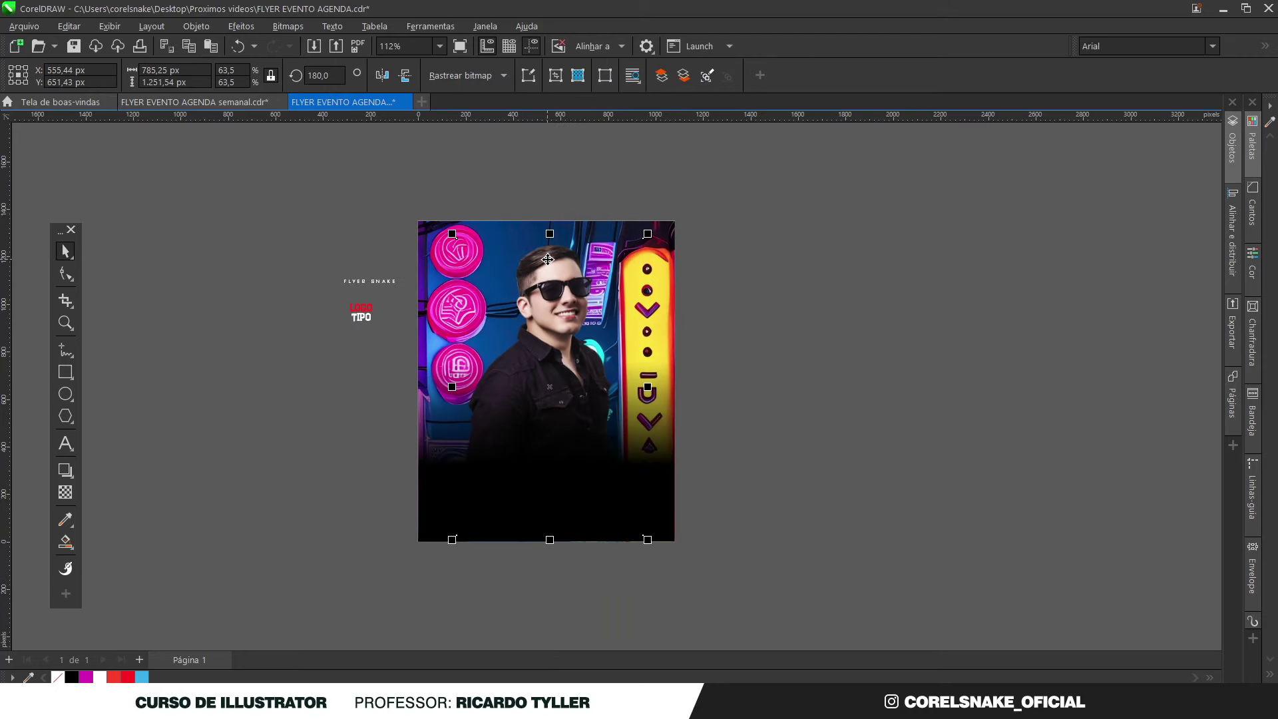
{"action": "scroll", "coordinate": [554, 292], "scroll_direction": "up", "scroll_amount": 1}
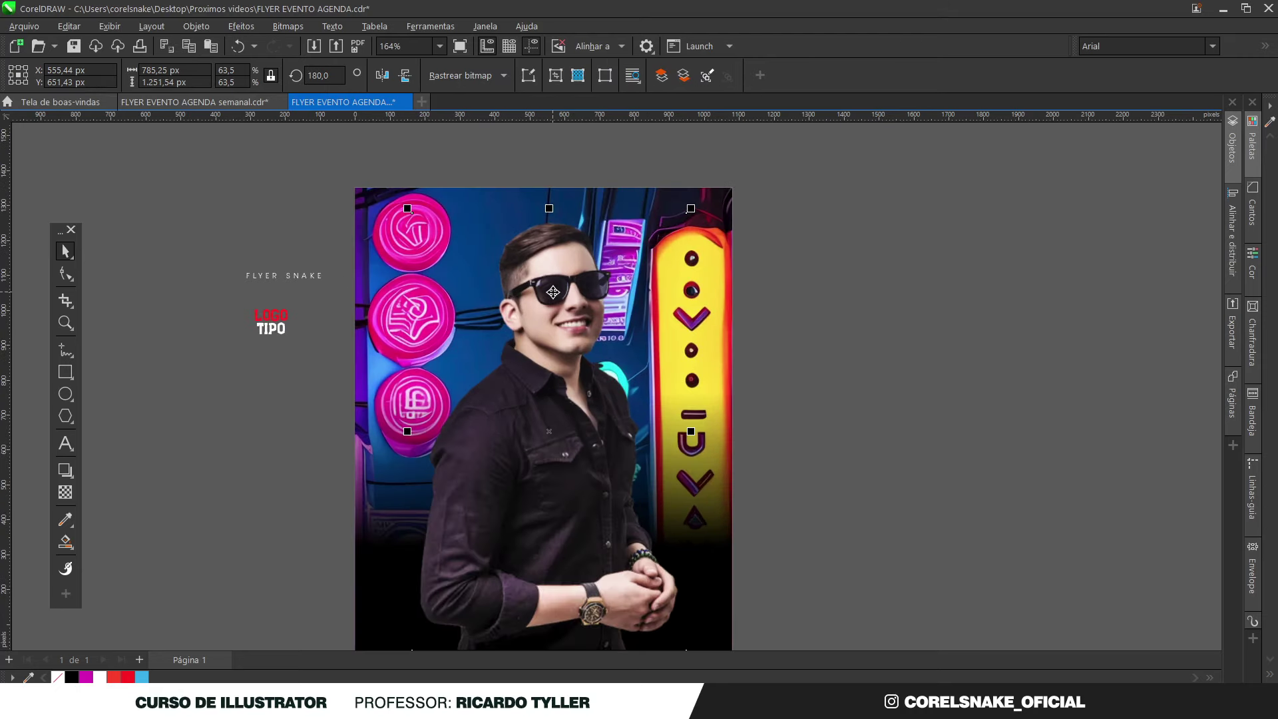
Step: Turn the man's photo into a solid black silhouette with Levels, resetting the adjustment and setting the black output level to 252
{"action": "left_click", "coordinate": [196, 26]}
{"action": "mouse_move", "coordinate": [241, 26]}
{"action": "mouse_move", "coordinate": [279, 83]}
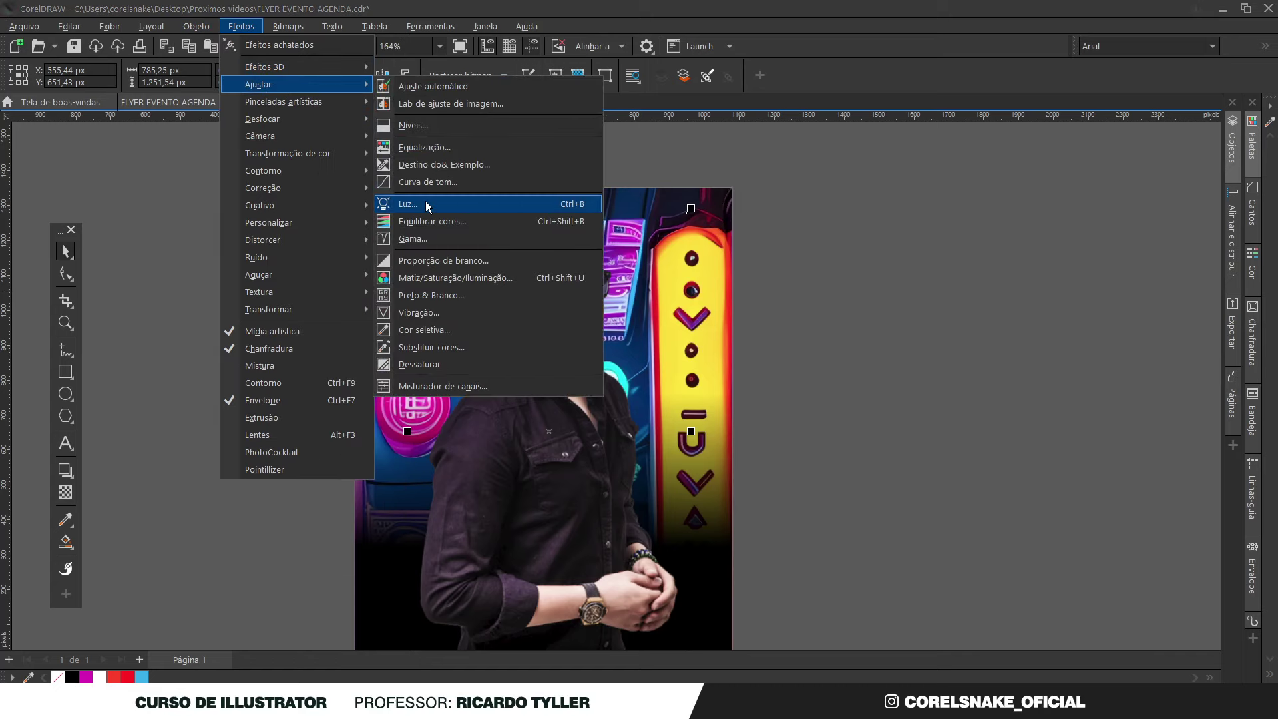
{"action": "left_click", "coordinate": [417, 126]}
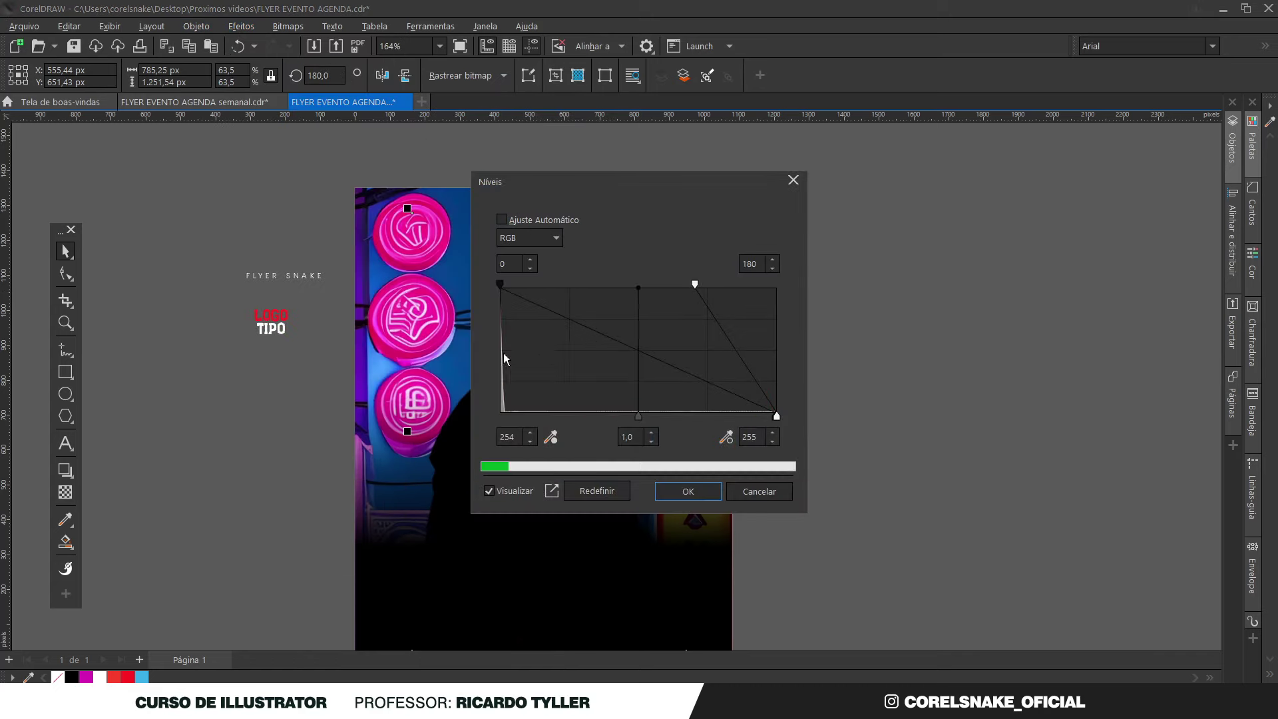
{"action": "left_click", "coordinate": [573, 491]}
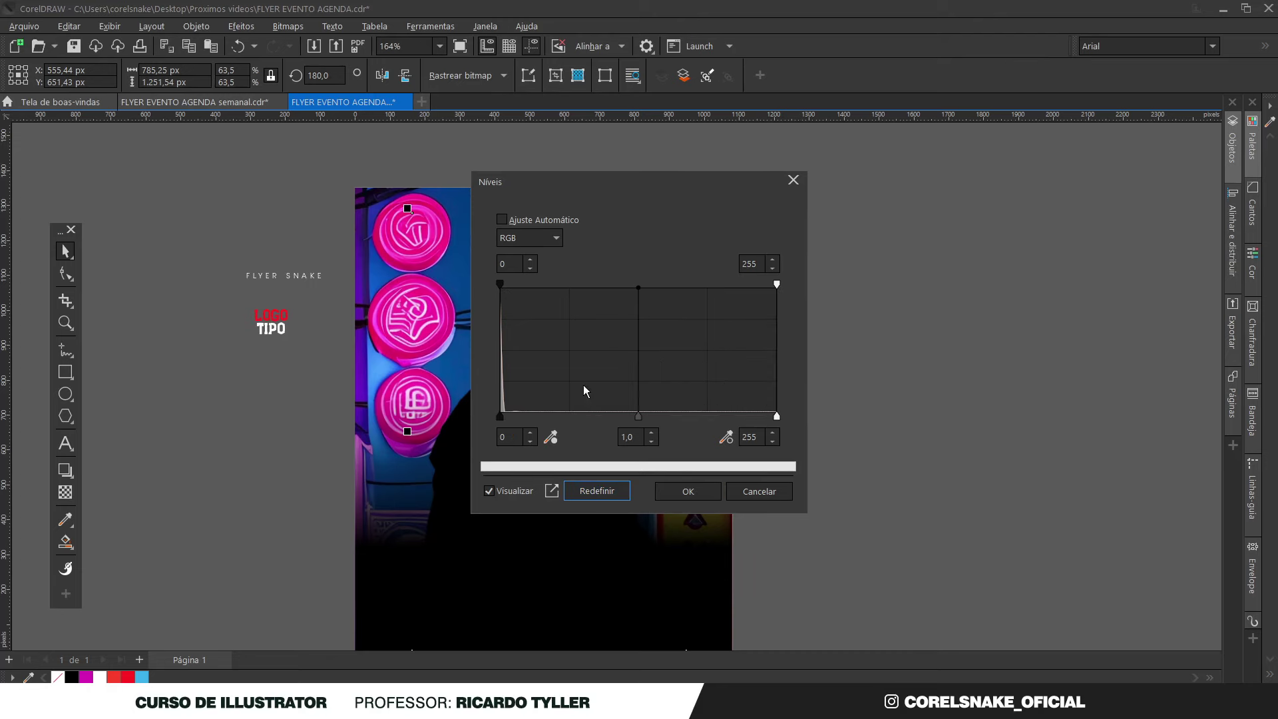
{"action": "left_click_drag", "start_coordinate": [584, 187], "coordinate": [937, 188]}
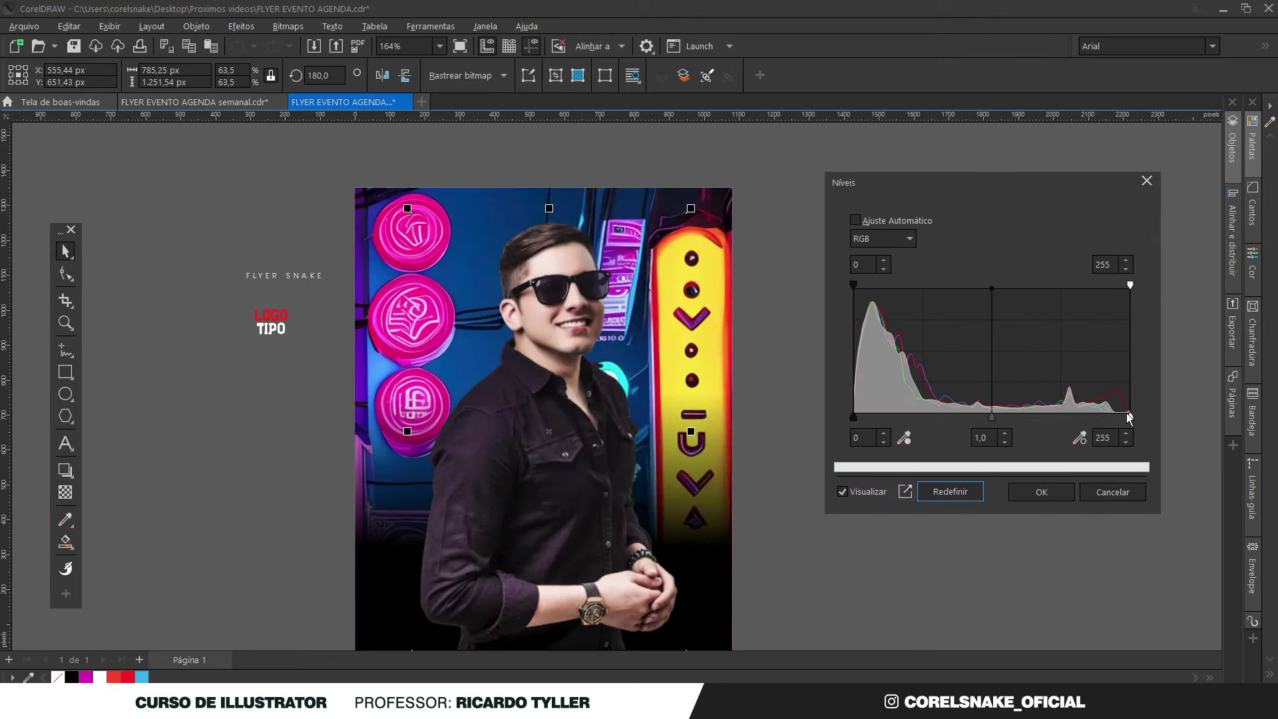
{"action": "left_click_drag", "start_coordinate": [854, 285], "coordinate": [813, 287]}
{"action": "left_click_drag", "start_coordinate": [984, 420], "coordinate": [1130, 424]}
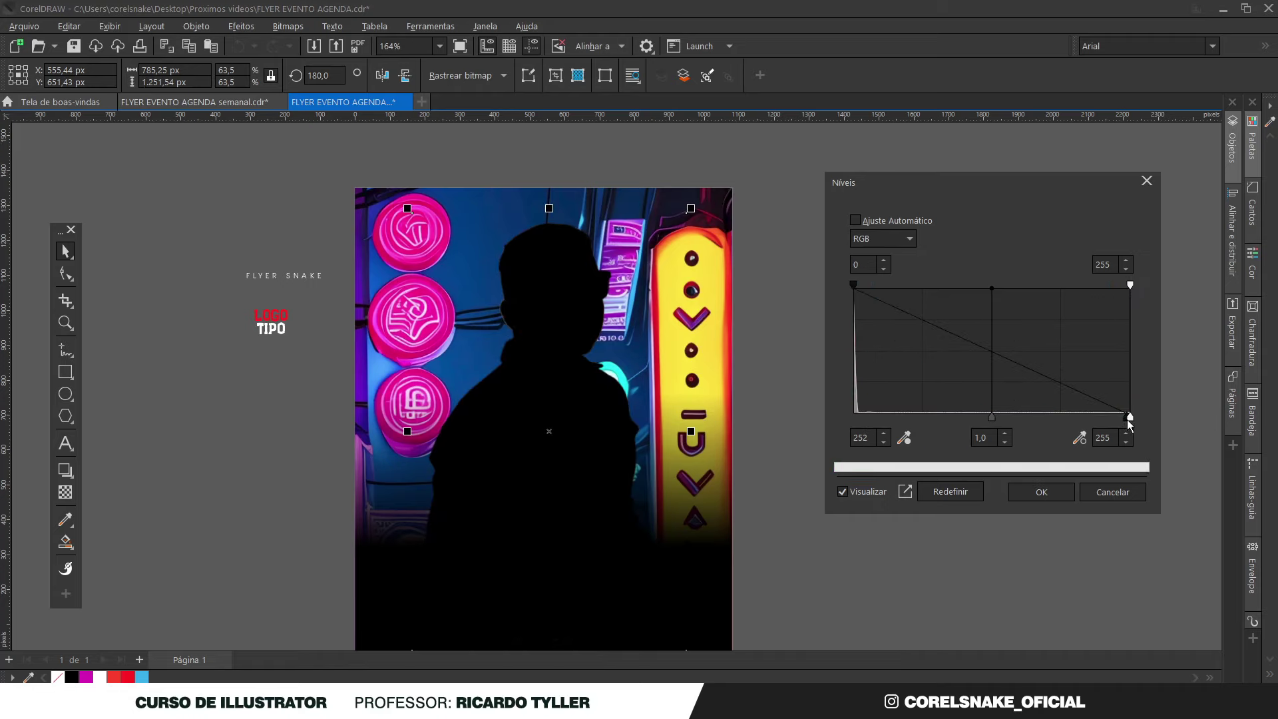
{"action": "left_click", "coordinate": [1031, 494]}
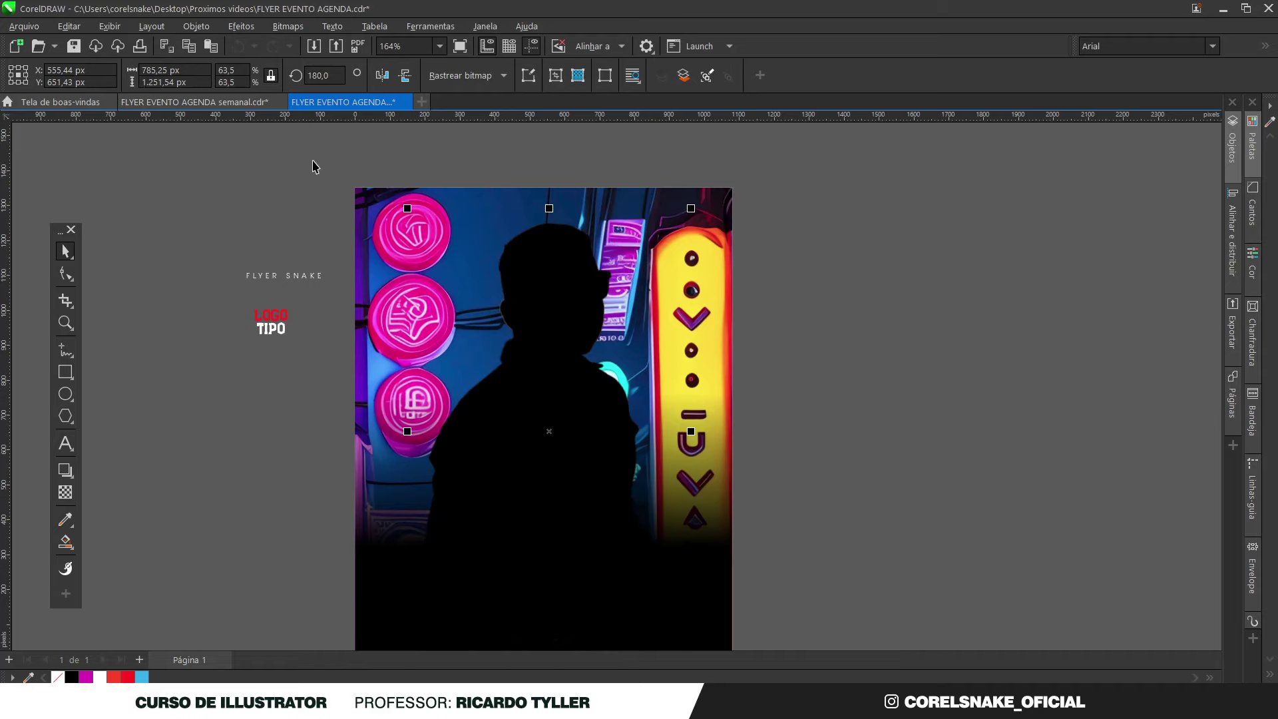
Step: Convert the black silhouette to a new bitmap
{"action": "left_click", "coordinate": [278, 30]}
{"action": "left_click", "coordinate": [307, 42]}
{"action": "left_click", "coordinate": [653, 433]}
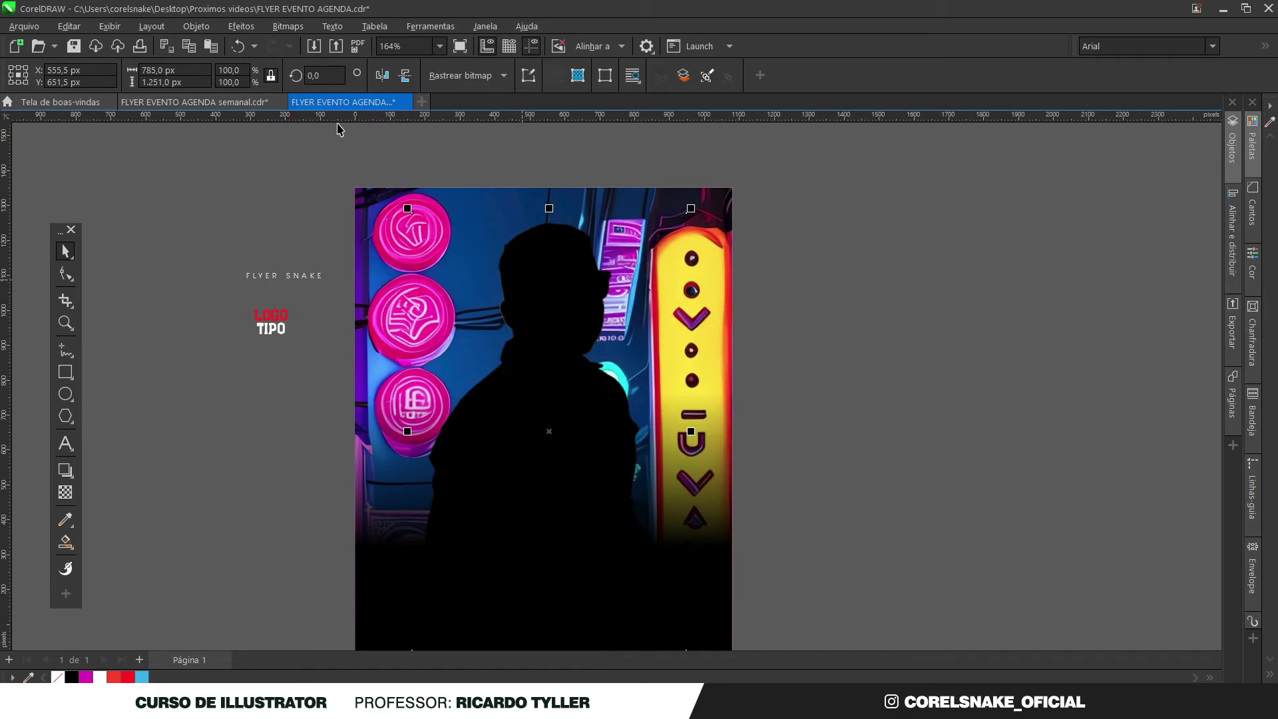
Step: Vectorize the silhouette with an outline trace for a low-quality image, using detail 1 and smoothing 25 and deleting the original
{"action": "left_click", "coordinate": [503, 77]}
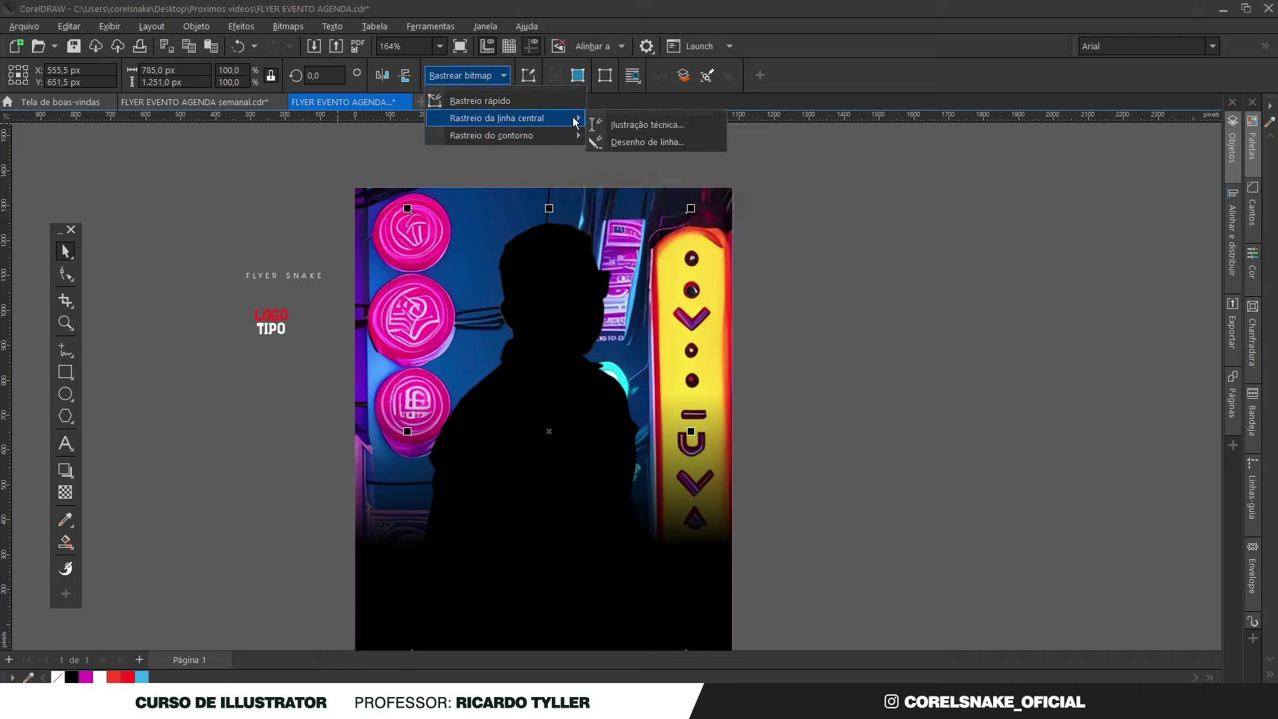
{"action": "mouse_move", "coordinate": [544, 134]}
{"action": "left_click", "coordinate": [648, 212]}
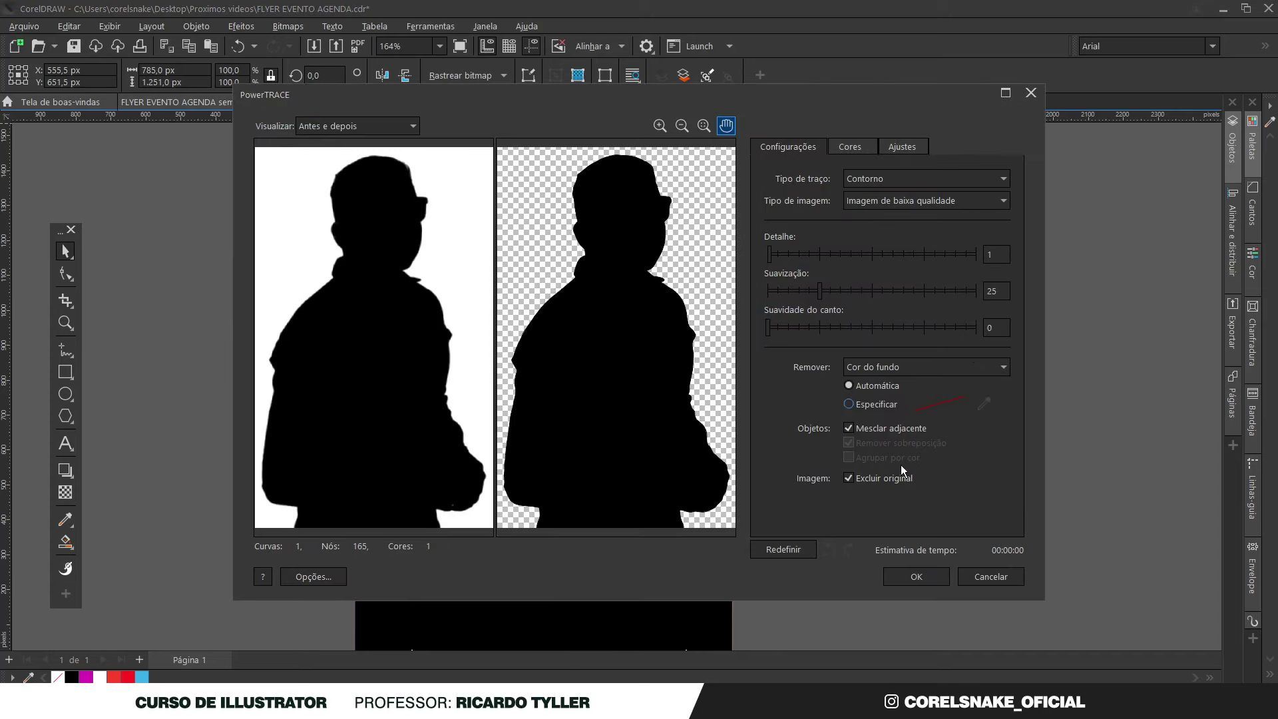
{"action": "left_click", "coordinate": [909, 577]}
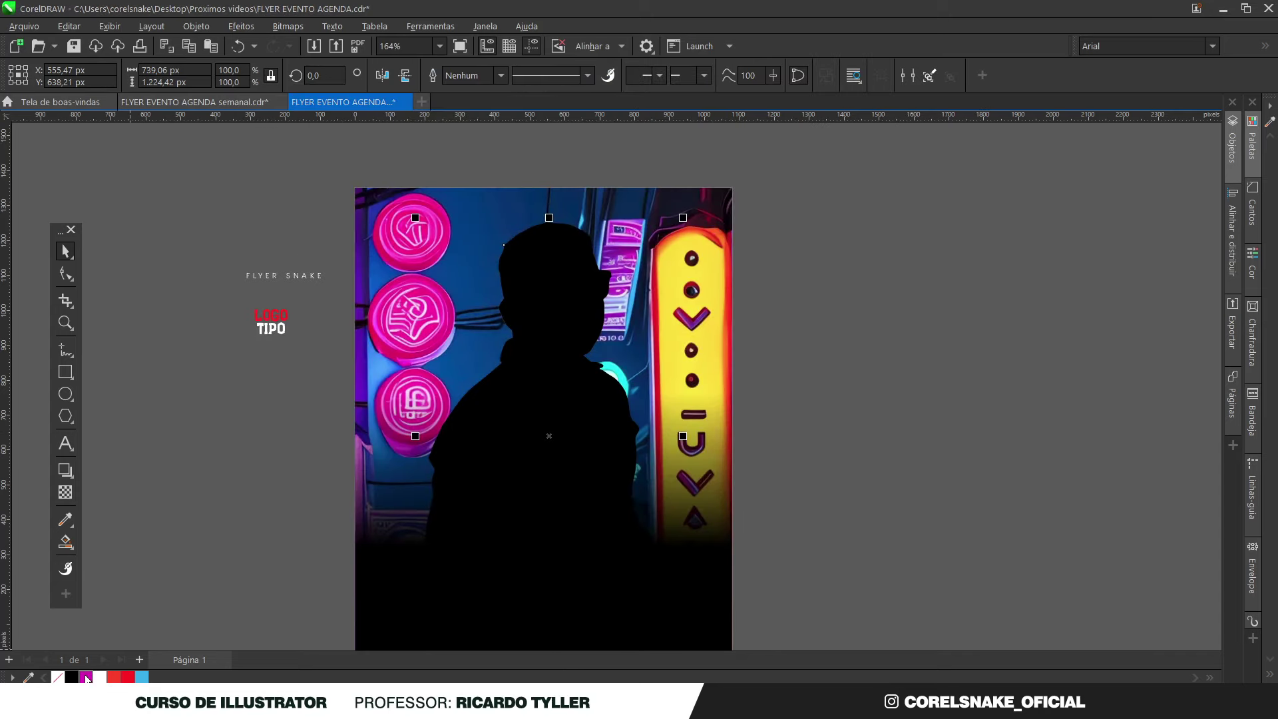
Step: Sample the neon signs' pink and yellow into the document palette and fill the silhouette behind the man with the sampled pink
{"action": "left_click", "coordinate": [86, 677]}
{"action": "left_click", "coordinate": [29, 677]}
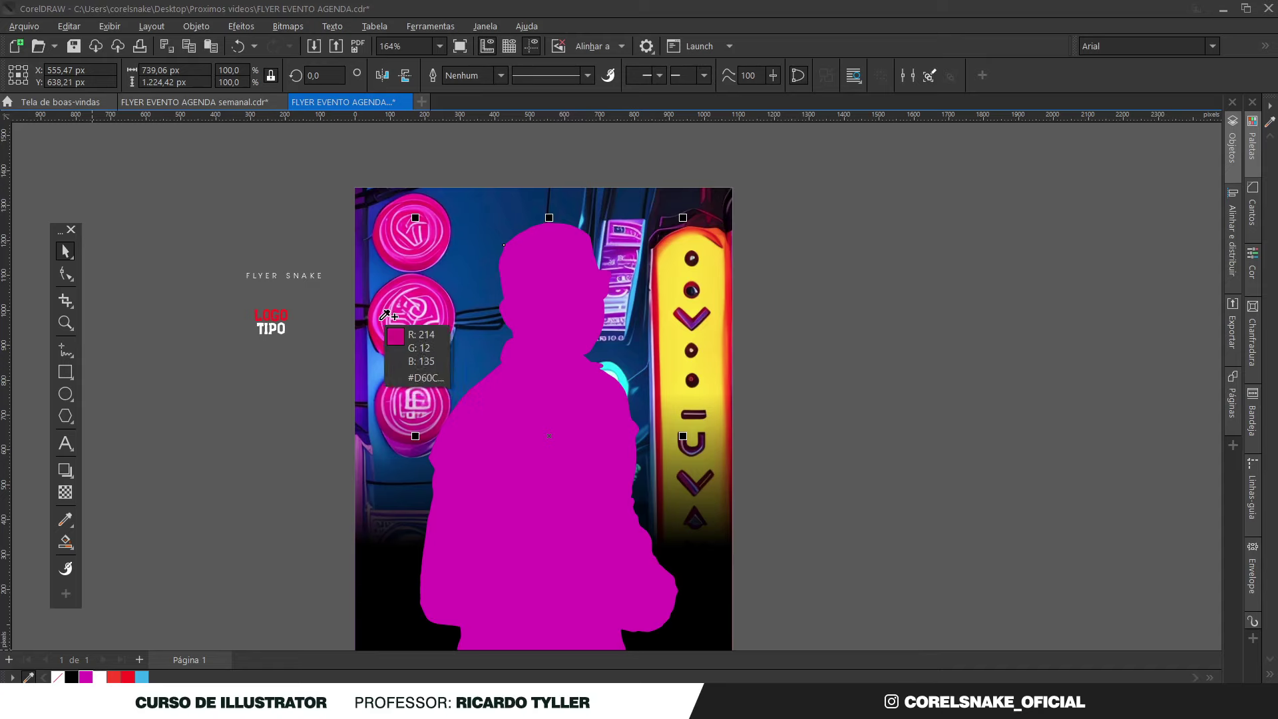
{"action": "left_click", "coordinate": [384, 314]}
{"action": "left_click", "coordinate": [674, 276]}
{"action": "left_click", "coordinate": [155, 677]}
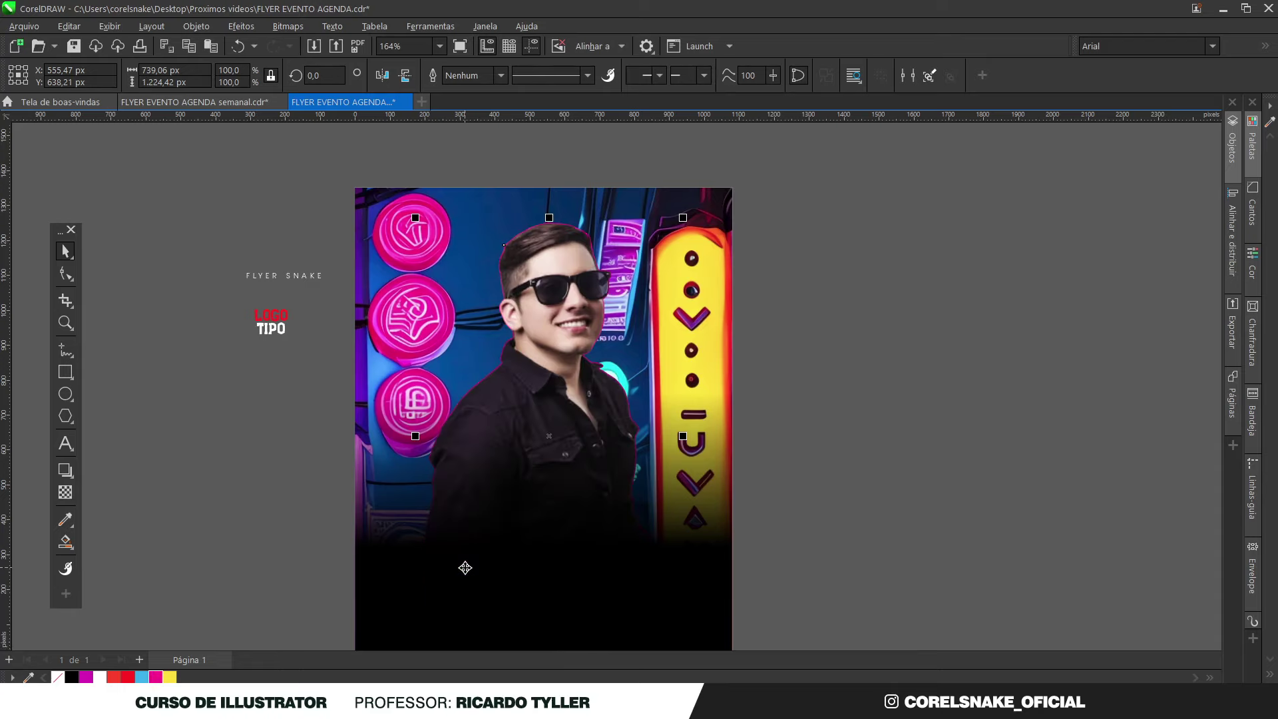
Step: Offset the pink silhouette 20 px left and 10 px down, with a copy 30 px further right, to outline both sides of the man
{"action": "key", "text": "Left"}
{"action": "key", "text": "Left"}
{"action": "key", "text": "Down"}
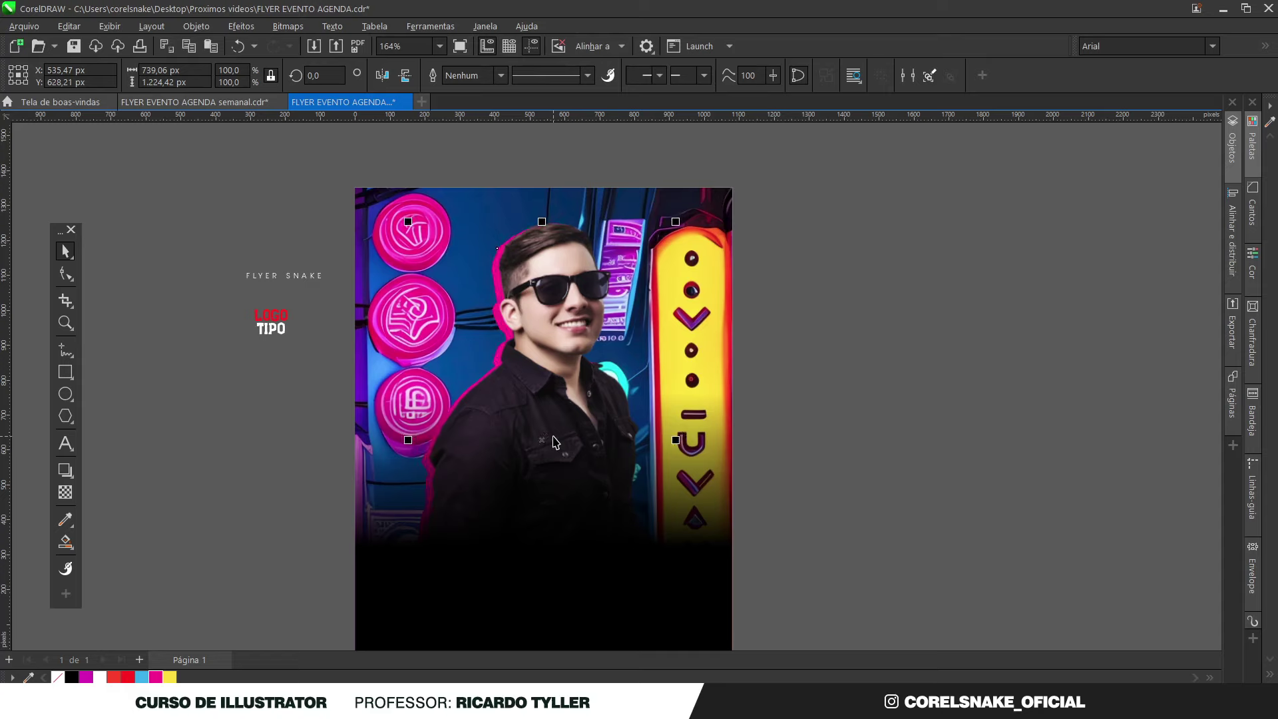
{"action": "key", "text": "Right"}
{"action": "key", "text": "Right"}
{"action": "key", "text": "Right"}
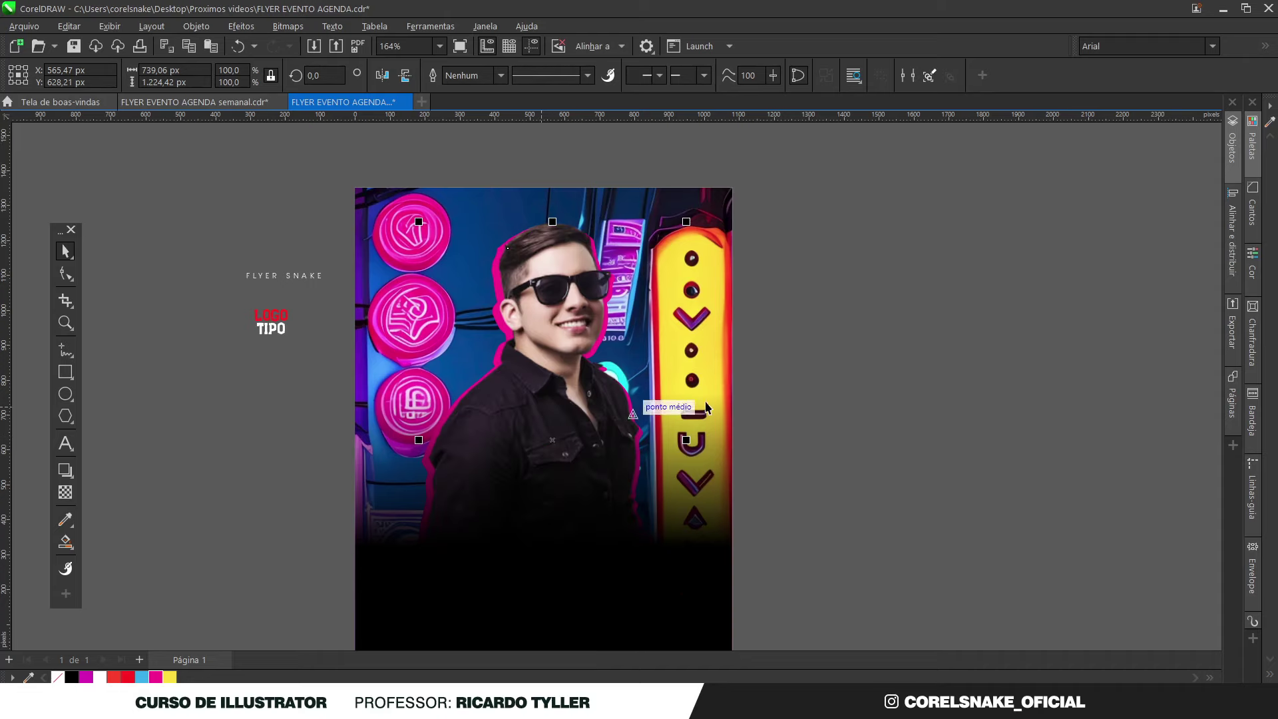
{"action": "left_click", "coordinate": [789, 403]}
{"action": "scroll", "coordinate": [788, 404], "scroll_direction": "down", "scroll_amount": 2}
{"action": "scroll", "coordinate": [746, 439], "scroll_direction": "up", "scroll_amount": 2}
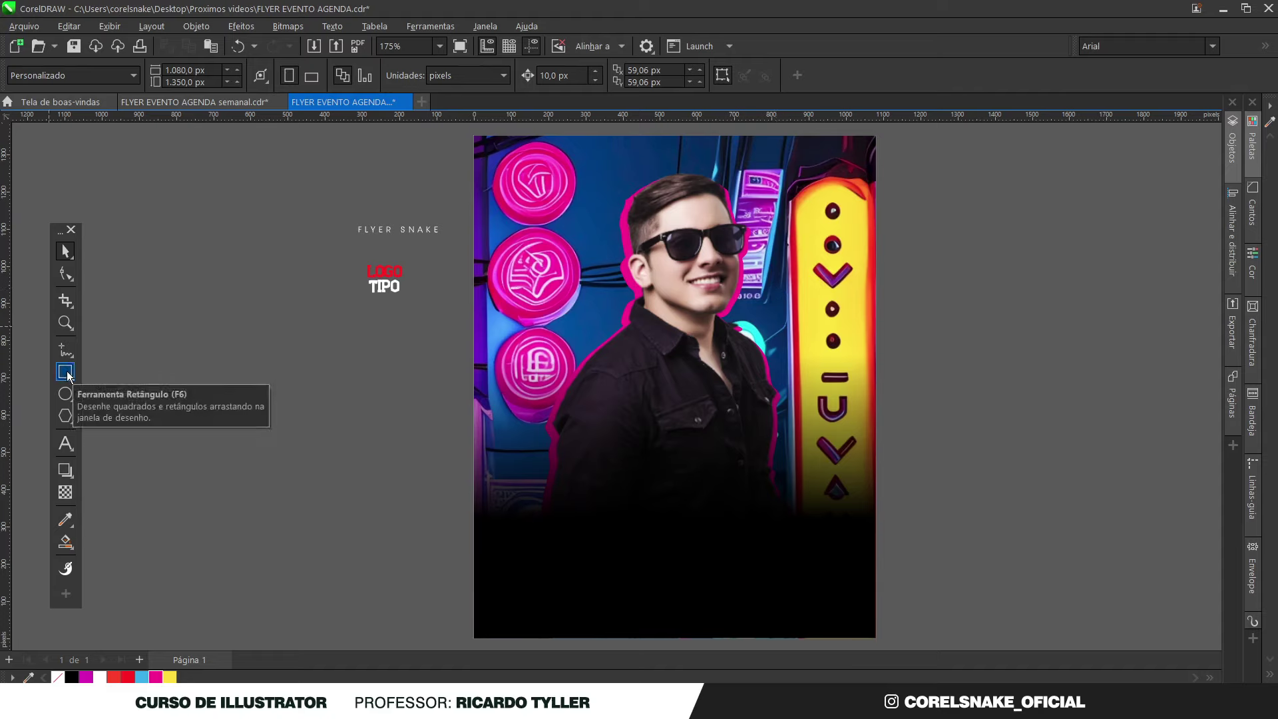
Step: Move the LOGO text onto the lower part of the man's shirt, change it to a pink "18" and shrink it slightly
{"action": "left_click_drag", "start_coordinate": [394, 280], "coordinate": [687, 500]}
{"action": "double_click", "coordinate": [661, 489]}
{"action": "key", "text": "ctrl+a"}
{"action": "type", "text": "18"}
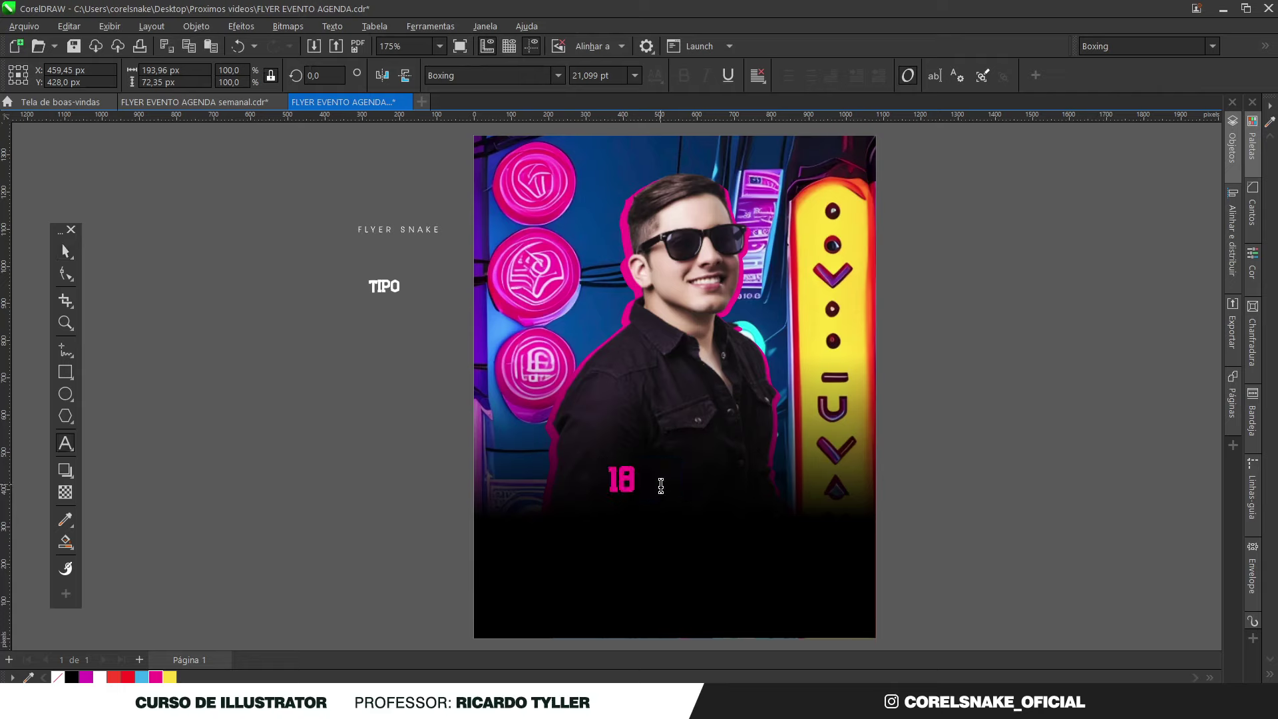
{"action": "left_click", "coordinate": [65, 251]}
{"action": "left_click_drag", "start_coordinate": [640, 498], "coordinate": [633, 491]}
{"action": "left_click", "coordinate": [275, 446]}
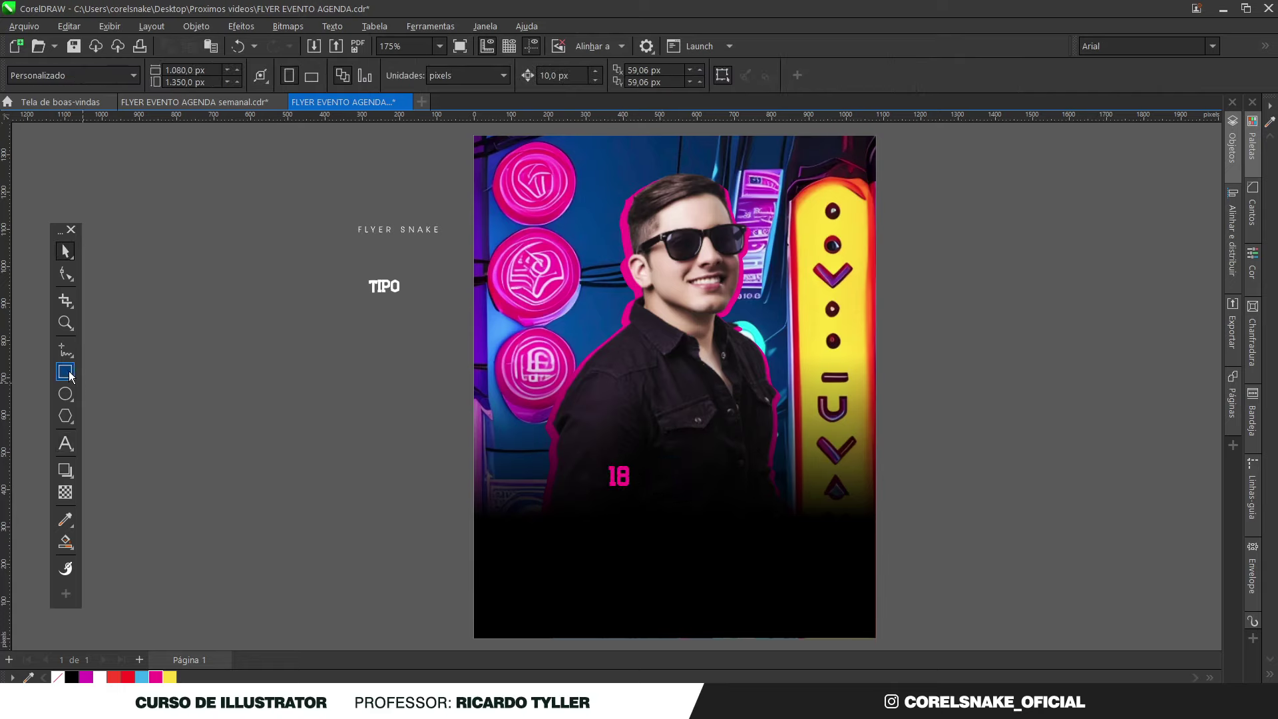
Step: Draw a square of about 89 px around the "18", fill it yellow without an outline and place it behind the number
{"action": "left_click", "coordinate": [69, 374]}
{"action": "scroll", "coordinate": [580, 511], "scroll_direction": "up", "scroll_amount": 4}
{"action": "left_click_drag", "start_coordinate": [617, 371], "coordinate": [722, 478]}
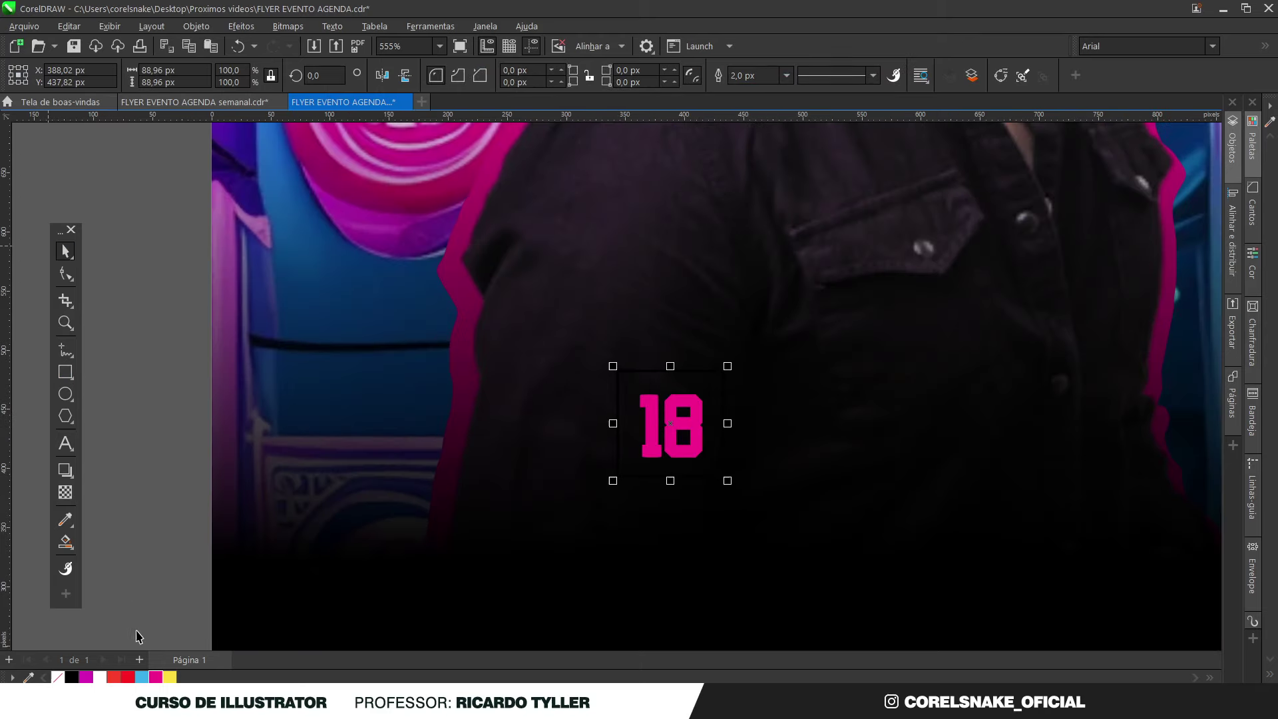
{"action": "left_click", "coordinate": [171, 677]}
{"action": "right_click", "coordinate": [58, 677]}
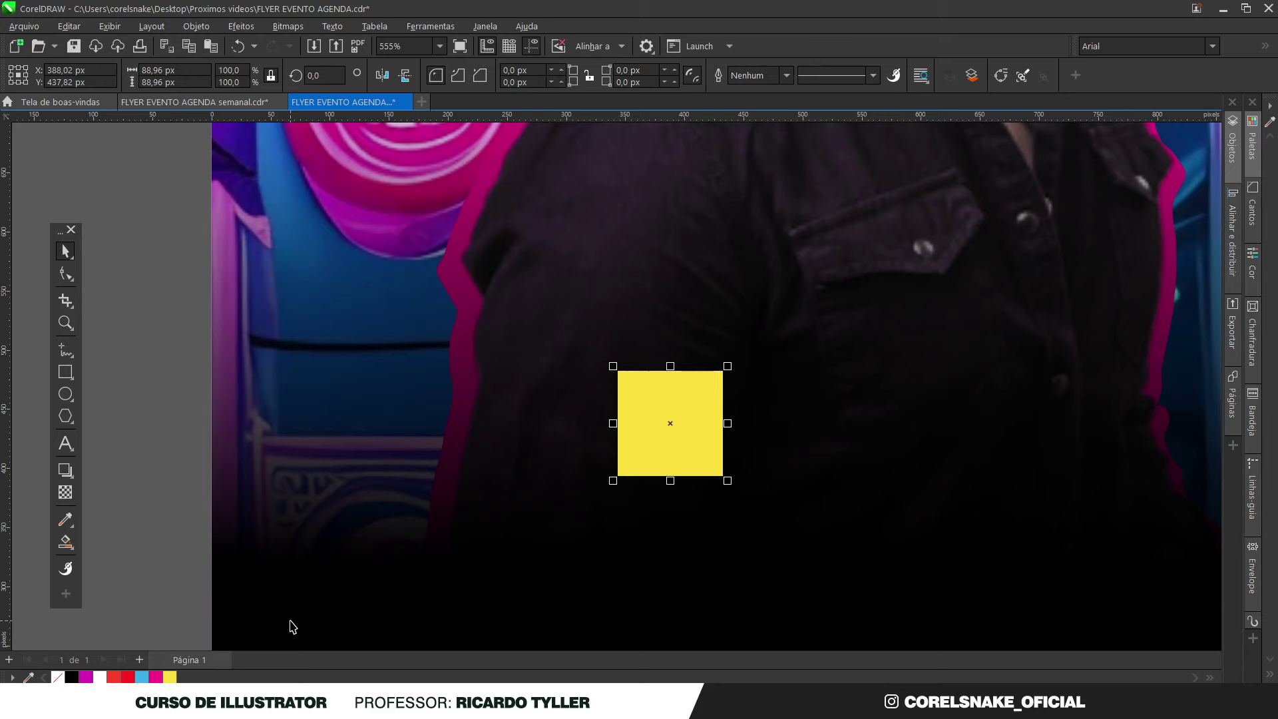
{"action": "key", "text": "ctrl+Page_Down"}
{"action": "scroll", "coordinate": [522, 508], "scroll_direction": "down", "scroll_amount": 4}
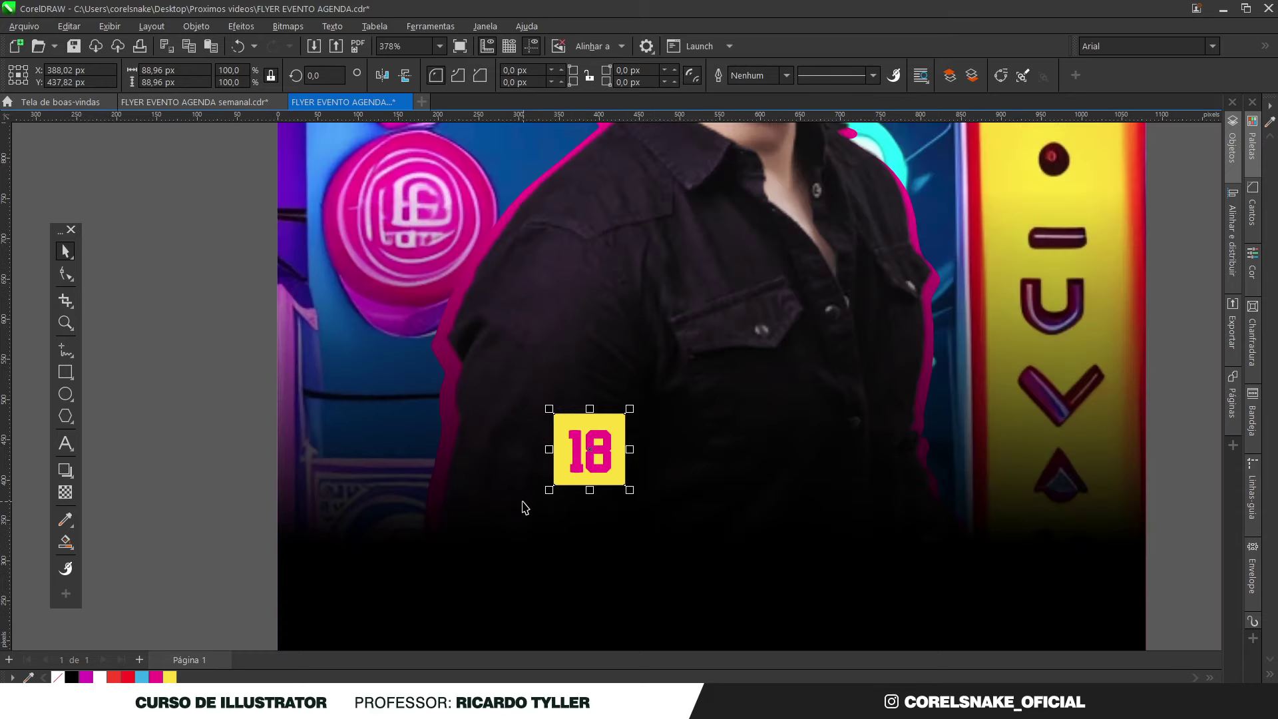
Step: Centre the "18" on the yellow square and enlarge it to about 62 px wide
{"action": "left_click_drag", "start_coordinate": [314, 397], "coordinate": [691, 560]}
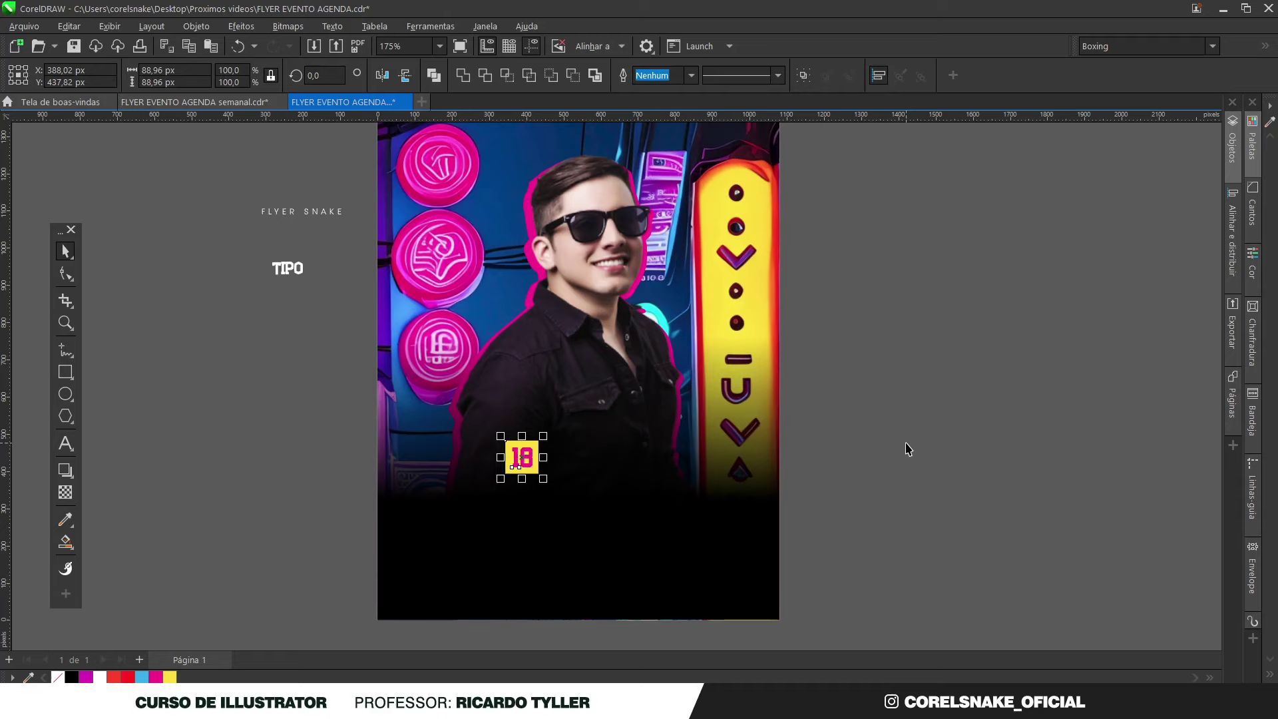
{"action": "scroll", "coordinate": [502, 462], "scroll_direction": "up", "scroll_amount": 4}
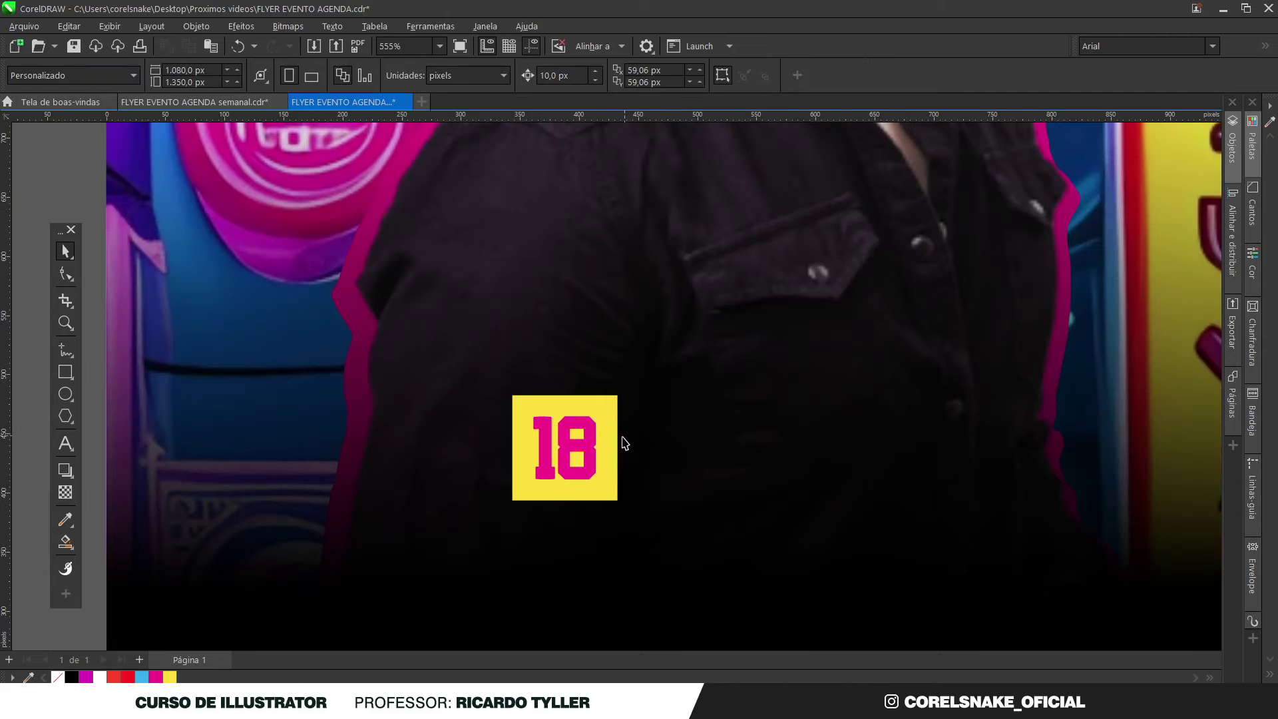
{"action": "left_click", "coordinate": [592, 451]}
{"action": "left_click_drag", "start_coordinate": [603, 488], "coordinate": [608, 496]}
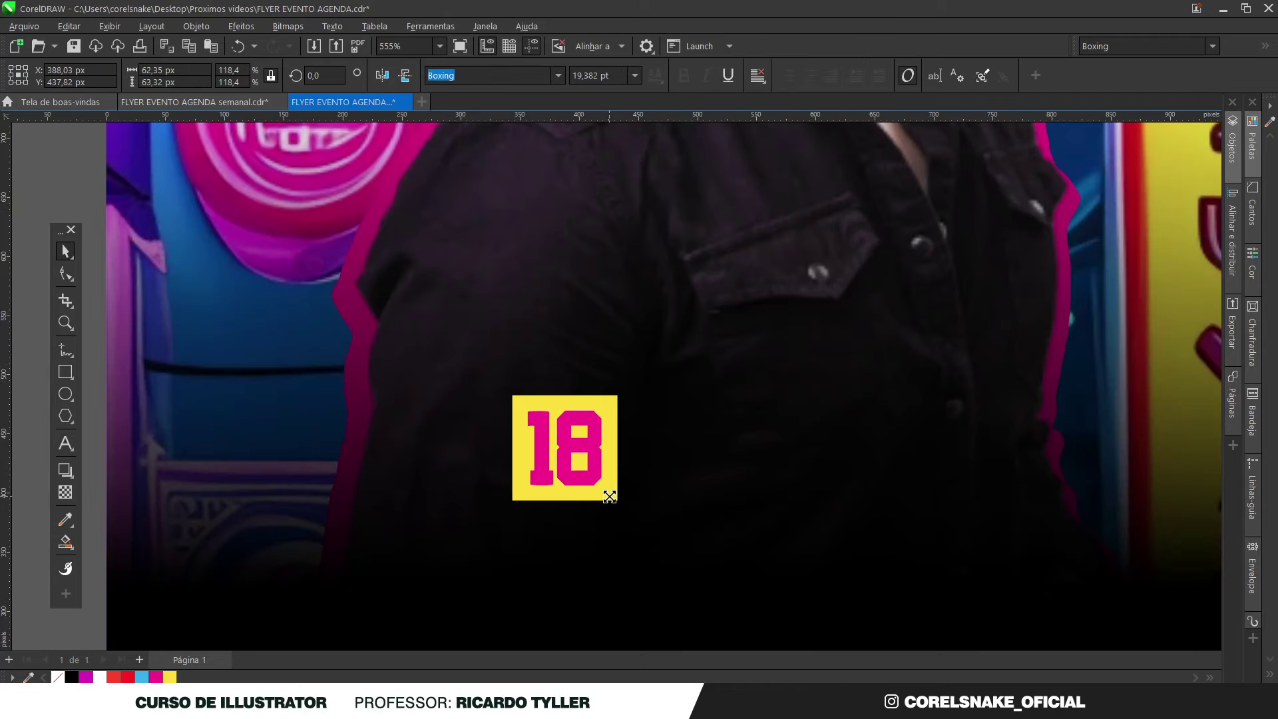
{"action": "scroll", "coordinate": [497, 462], "scroll_direction": "down", "scroll_amount": 3}
{"action": "left_click", "coordinate": [960, 450]}
{"action": "scroll", "coordinate": [814, 519], "scroll_direction": "down", "scroll_amount": 2}
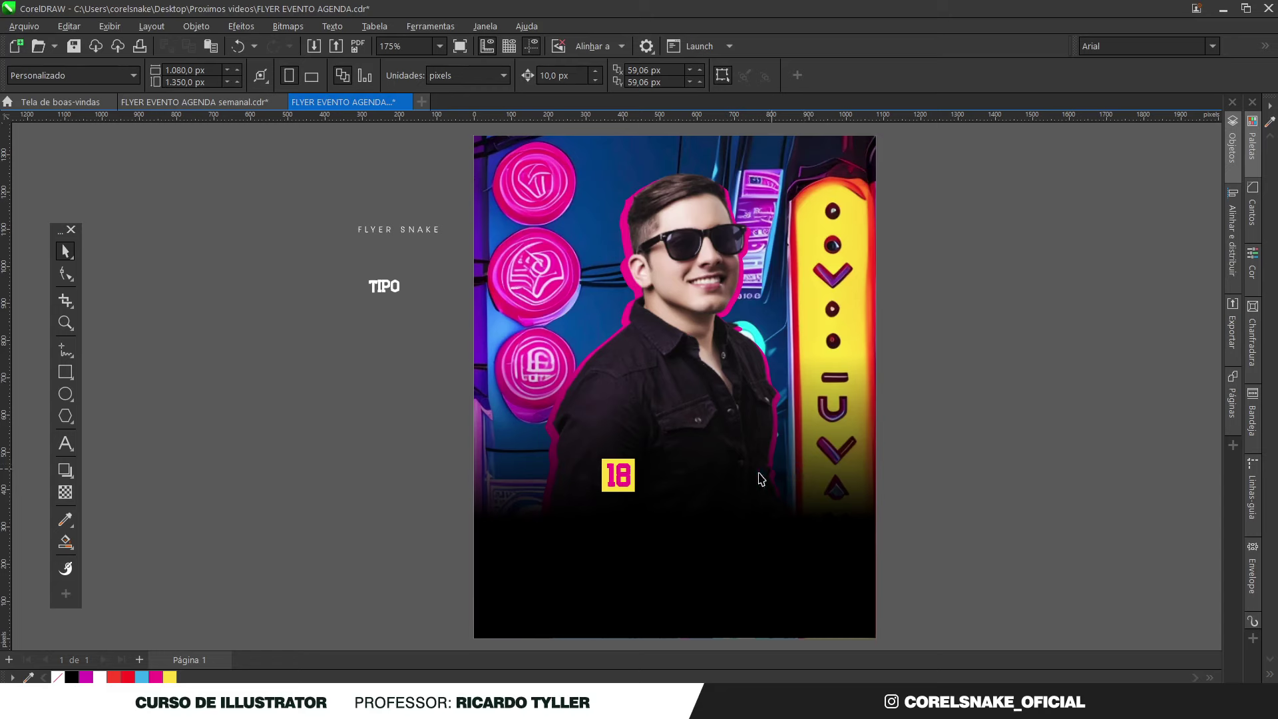
Step: Copy the "18" text to the right of the yellow square and change the copy to "BRASILIA-DF"
{"action": "scroll", "coordinate": [630, 479], "scroll_direction": "up", "scroll_amount": 3}
{"action": "left_click_drag", "start_coordinate": [629, 479], "coordinate": [705, 482]}
{"action": "double_click", "coordinate": [705, 483]}
{"action": "type", "text": "BRASIL"}
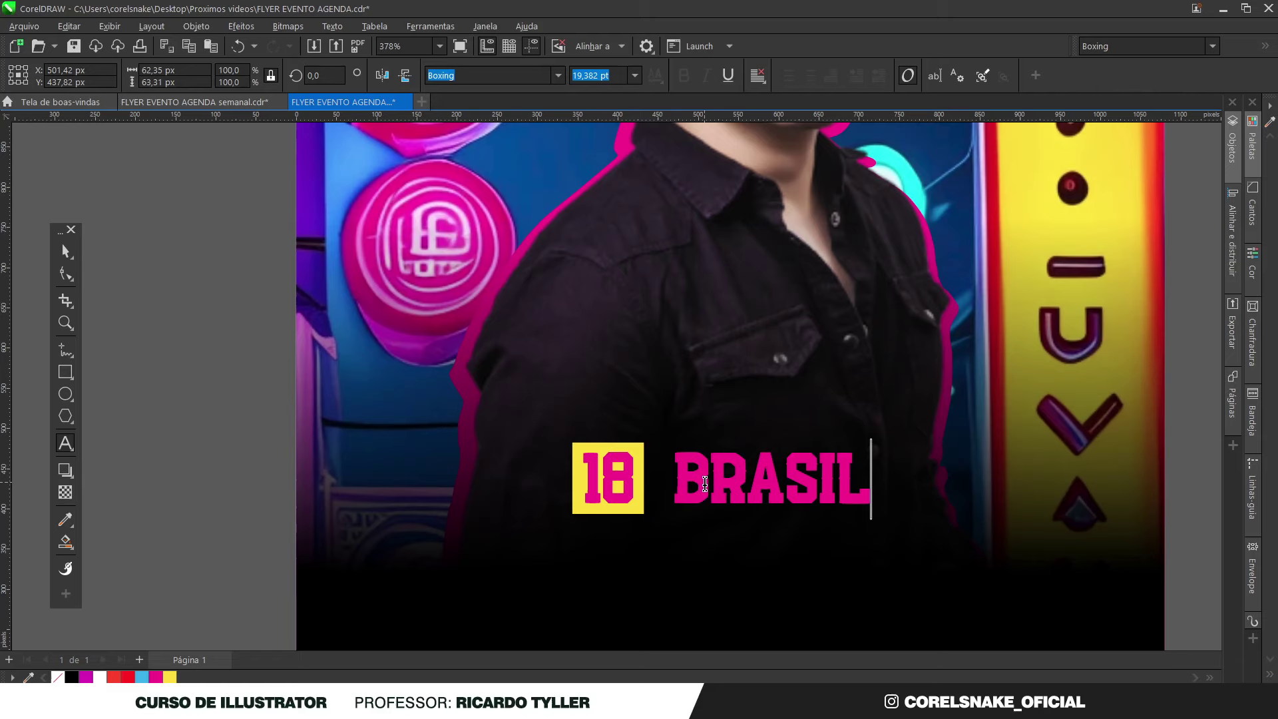
{"action": "type", "text": "IA-DG"}
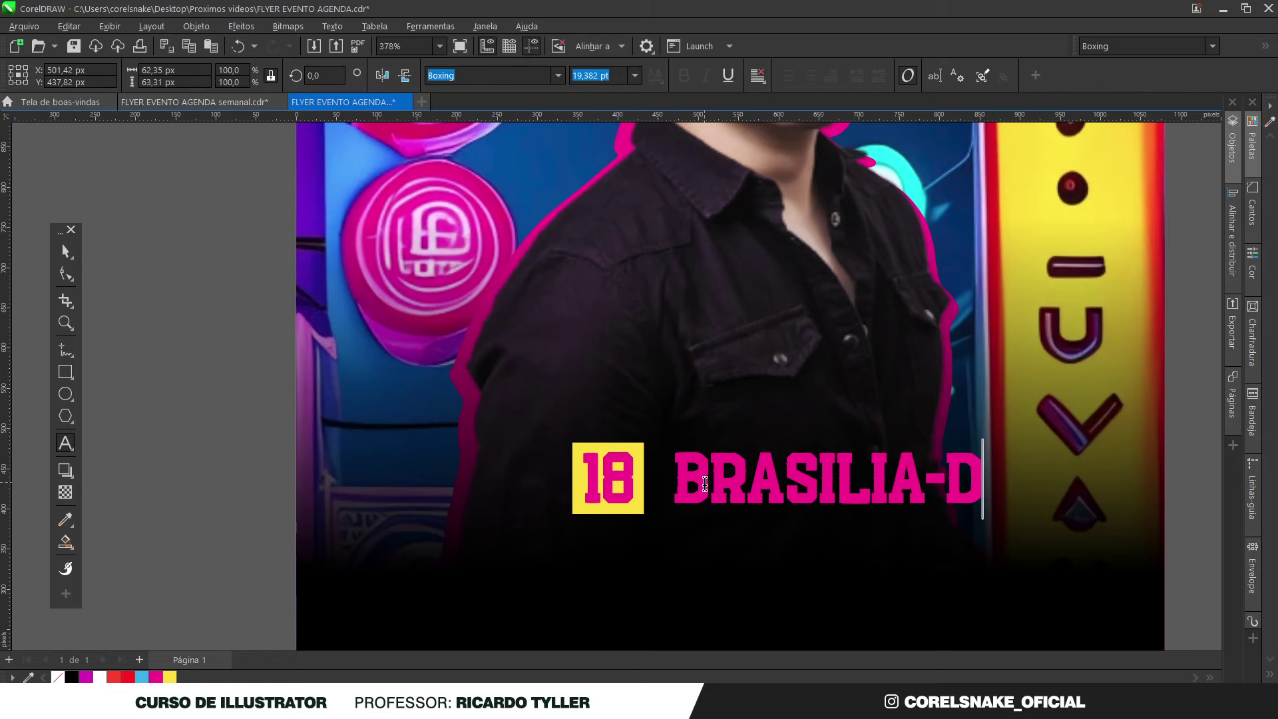
{"action": "key", "text": "BackSpace"}
{"action": "type", "text": "F"}
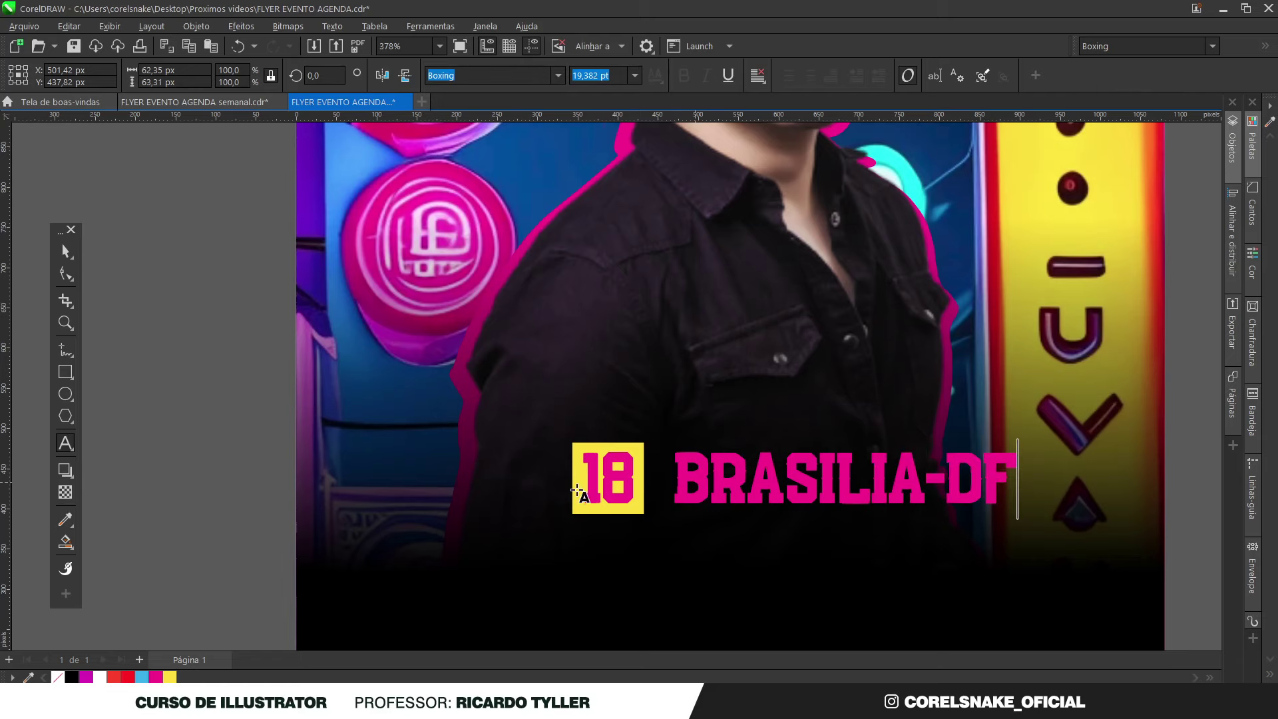
{"action": "scroll", "coordinate": [577, 490], "scroll_direction": "down", "scroll_amount": 2}
Step: Scale the whole date and city row down to about 462 px wide
{"action": "left_click", "coordinate": [65, 251]}
{"action": "left_click", "coordinate": [254, 433]}
{"action": "left_click_drag", "start_coordinate": [971, 541], "coordinate": [508, 448]}
{"action": "left_click_drag", "start_coordinate": [788, 508], "coordinate": [754, 503]}
Step: Try to build five agenda rows by copying the row downwards at about 99 px spacing, and undo the copies
{"action": "mouse_move", "coordinate": [650, 479]}
{"action": "left_mouse_down"}
{"action": "mouse_move", "coordinate": [649, 457]}
{"action": "mouse_move", "coordinate": [650, 500]}
{"action": "left_mouse_up"}
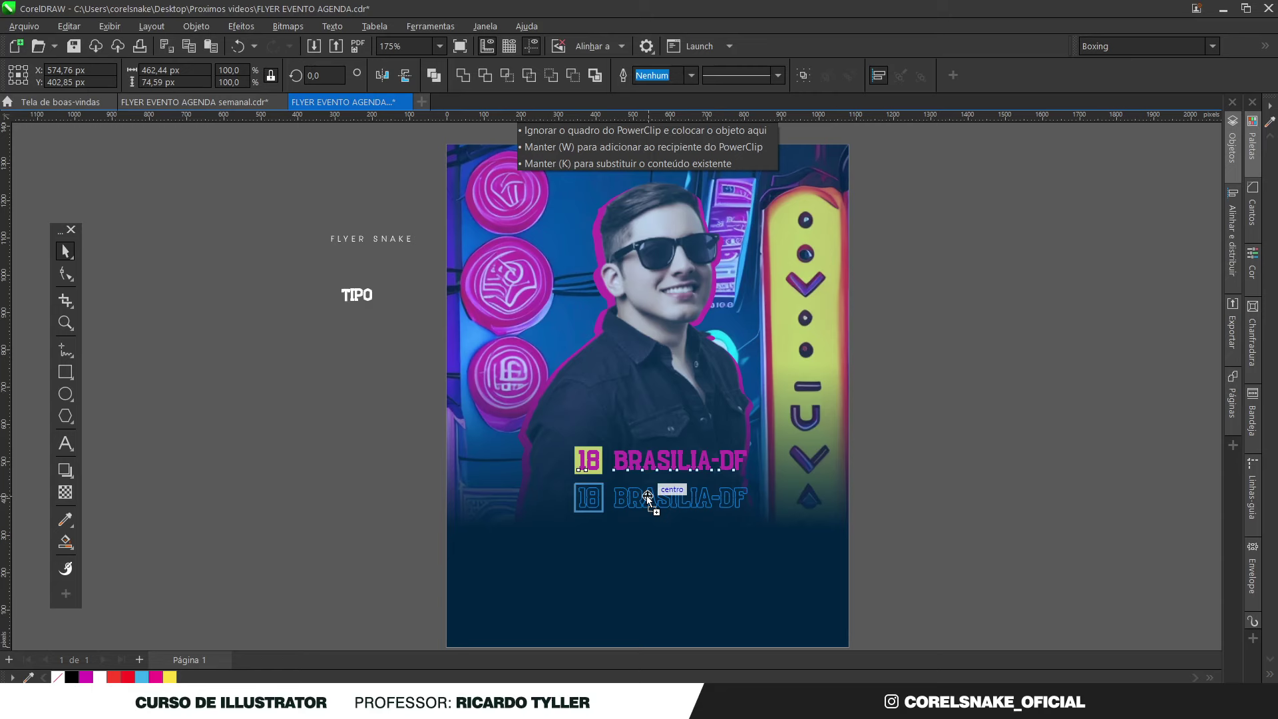
{"action": "left_click_drag", "start_coordinate": [648, 496], "coordinate": [647, 496]}
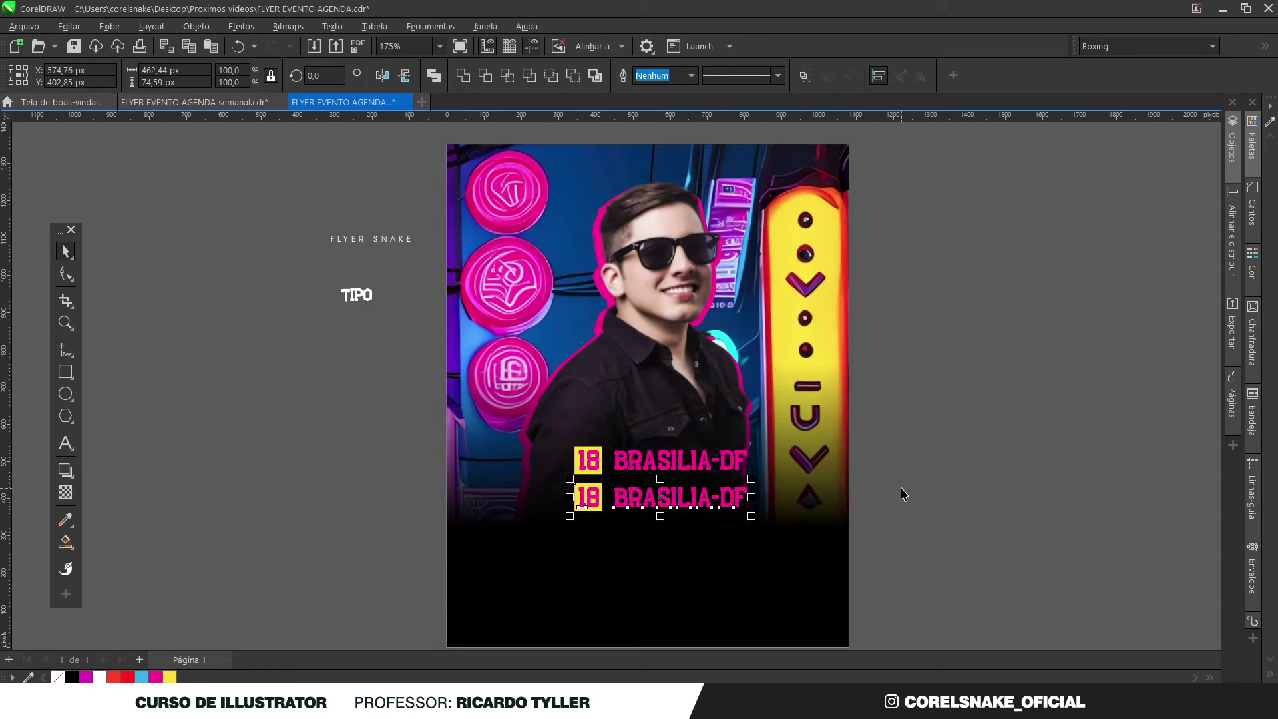
{"action": "key", "text": "ctrl+r"}
{"action": "key", "text": "ctrl+r"}
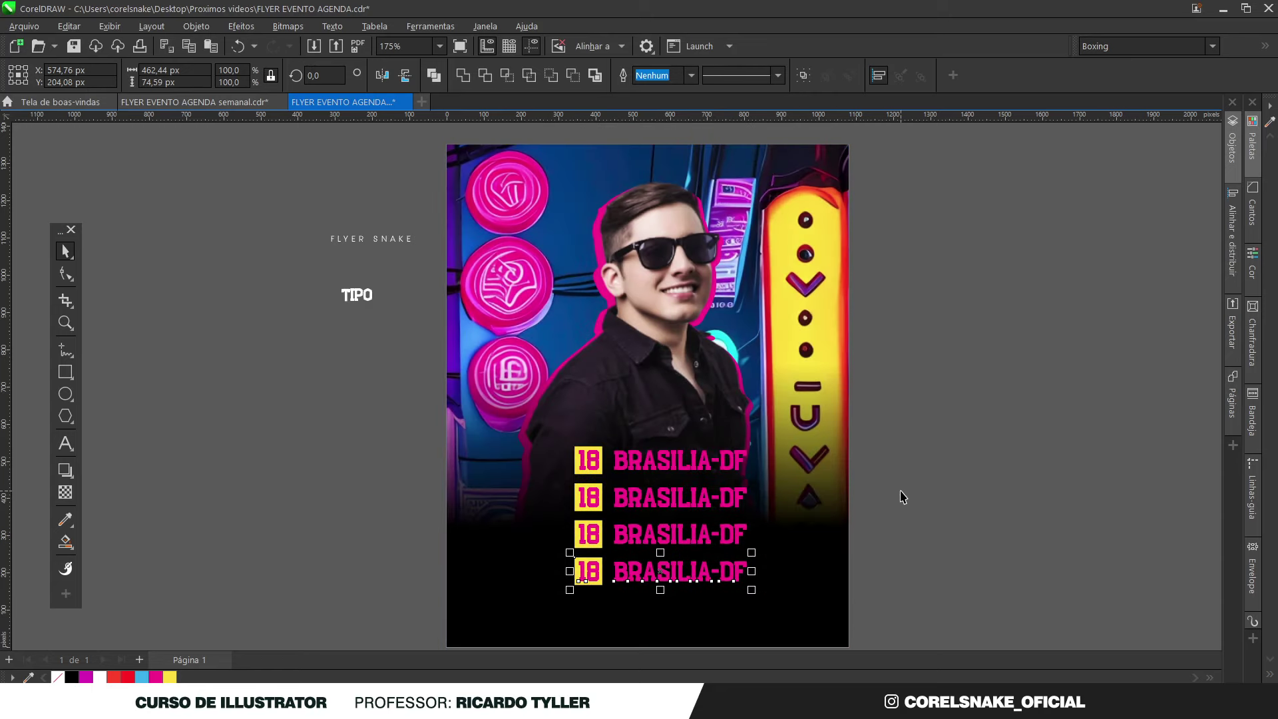
{"action": "key", "text": "ctrl+r"}
{"action": "scroll", "coordinate": [713, 470], "scroll_direction": "down", "scroll_amount": 2}
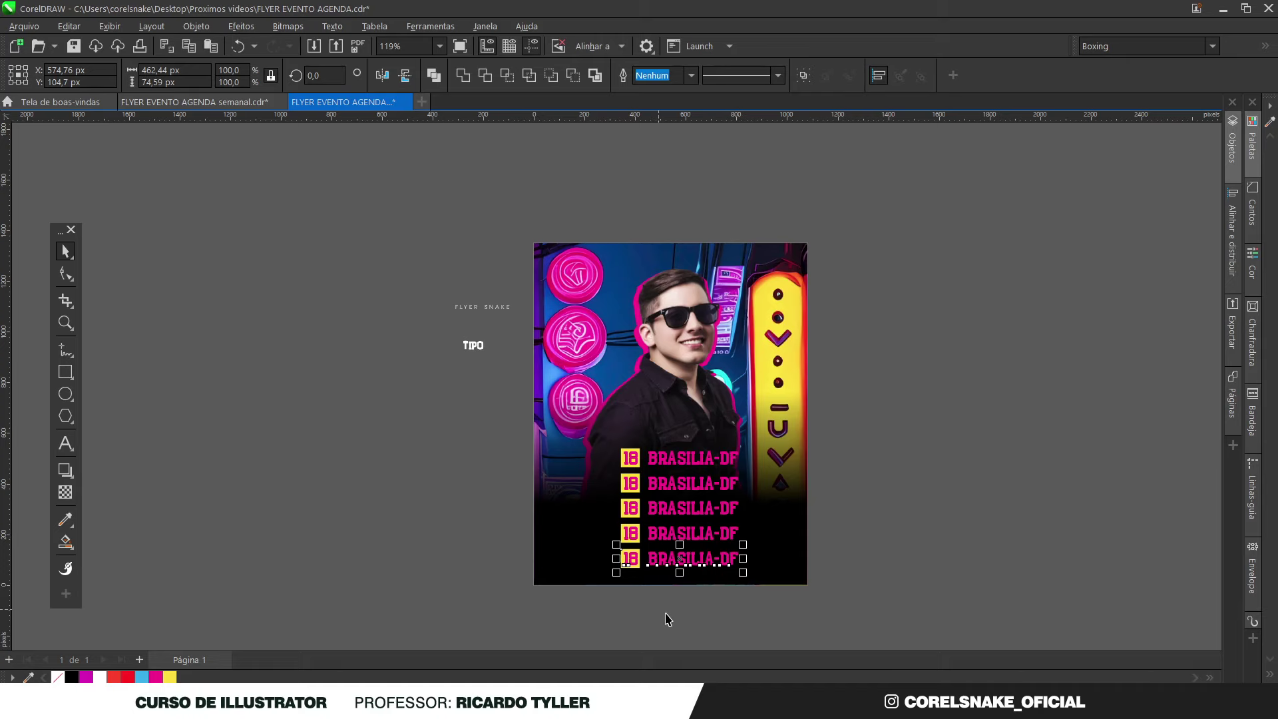
{"action": "key", "text": "ctrl+z"}
{"action": "key", "text": "ctrl+z"}
{"action": "key", "text": "ctrl+z"}
{"action": "key", "text": "ctrl+z"}
Step: Copy the date and city row about 87 px straight down and repeat the copy three times to make five rows
{"action": "scroll", "coordinate": [655, 478], "scroll_direction": "up", "scroll_amount": 7}
{"action": "left_click_drag", "start_coordinate": [577, 393], "coordinate": [578, 481]}
{"action": "right_click", "coordinate": [577, 480]}
{"action": "scroll", "coordinate": [522, 482], "scroll_direction": "down", "scroll_amount": 9}
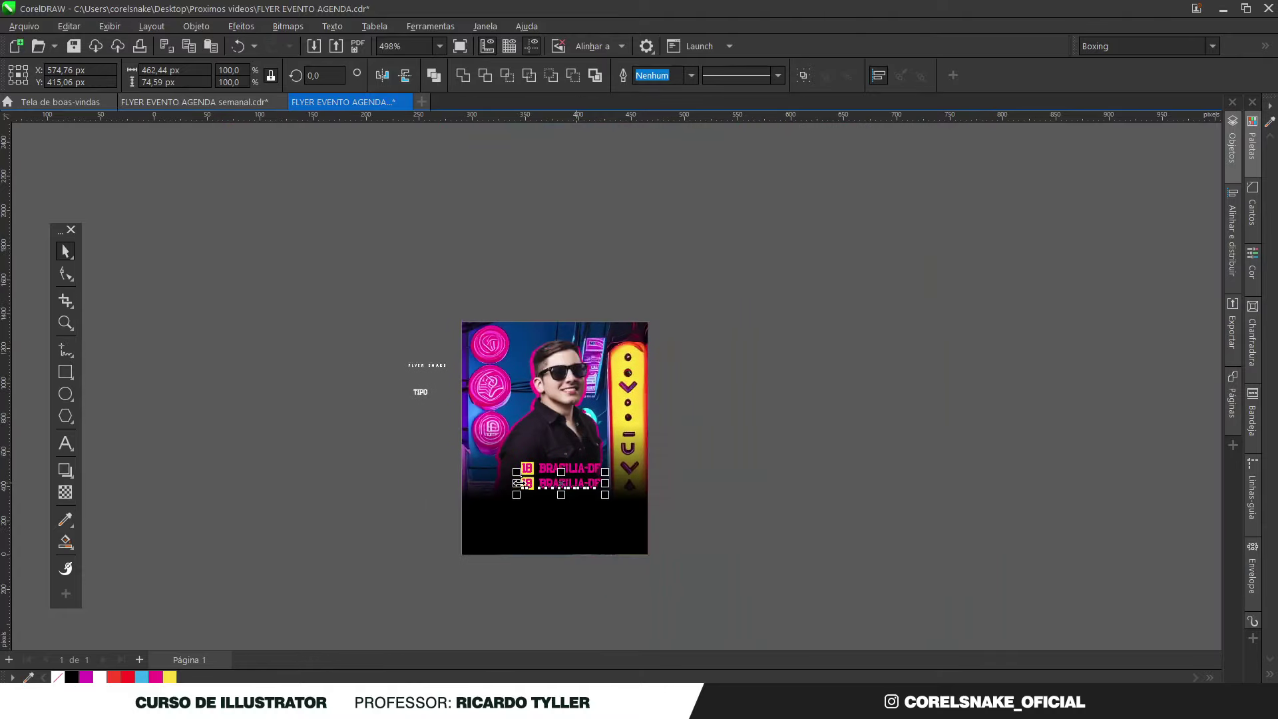
{"action": "key", "text": "ctrl+r"}
{"action": "key", "text": "ctrl+r"}
{"action": "key", "text": "ctrl+r"}
Step: Move the five agenda rows up together to about Y 388 px and group them
{"action": "left_click_drag", "start_coordinate": [655, 613], "coordinate": [519, 461]}
{"action": "scroll", "coordinate": [522, 492], "scroll_direction": "up", "scroll_amount": 4}
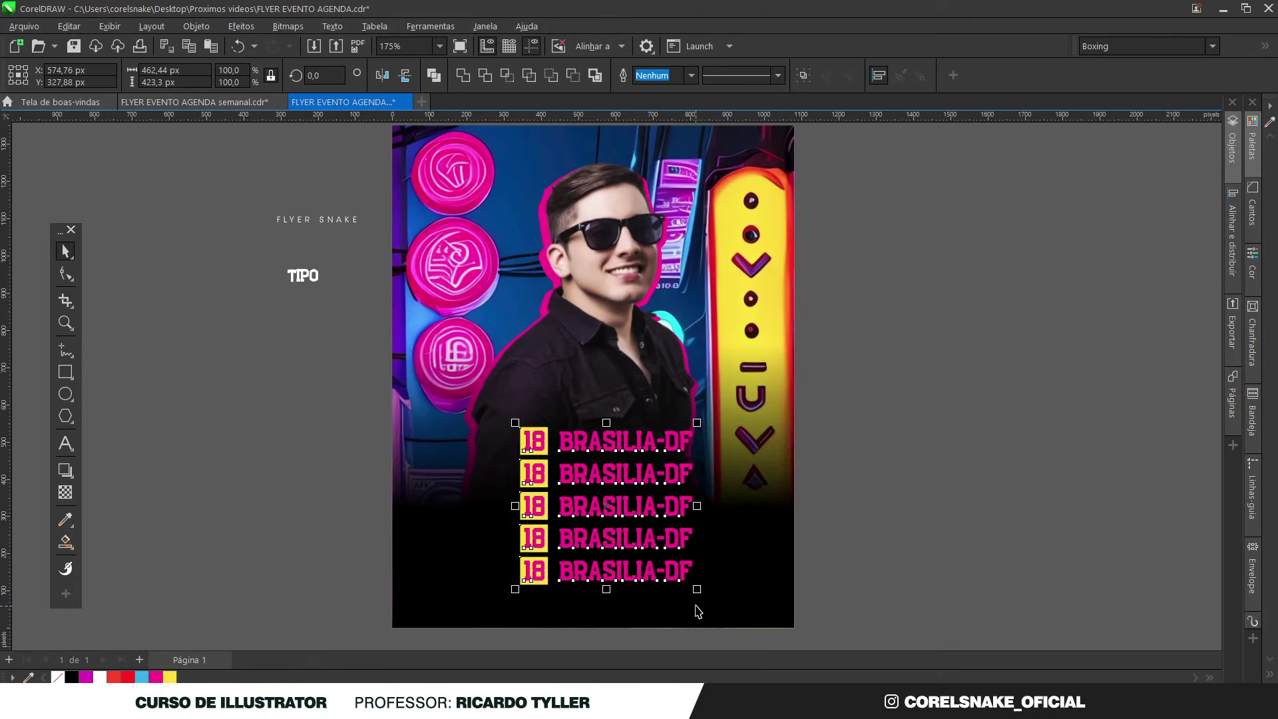
{"action": "left_click_drag", "start_coordinate": [619, 479], "coordinate": [607, 460]}
{"action": "scroll", "coordinate": [609, 474], "scroll_direction": "down", "scroll_amount": 4}
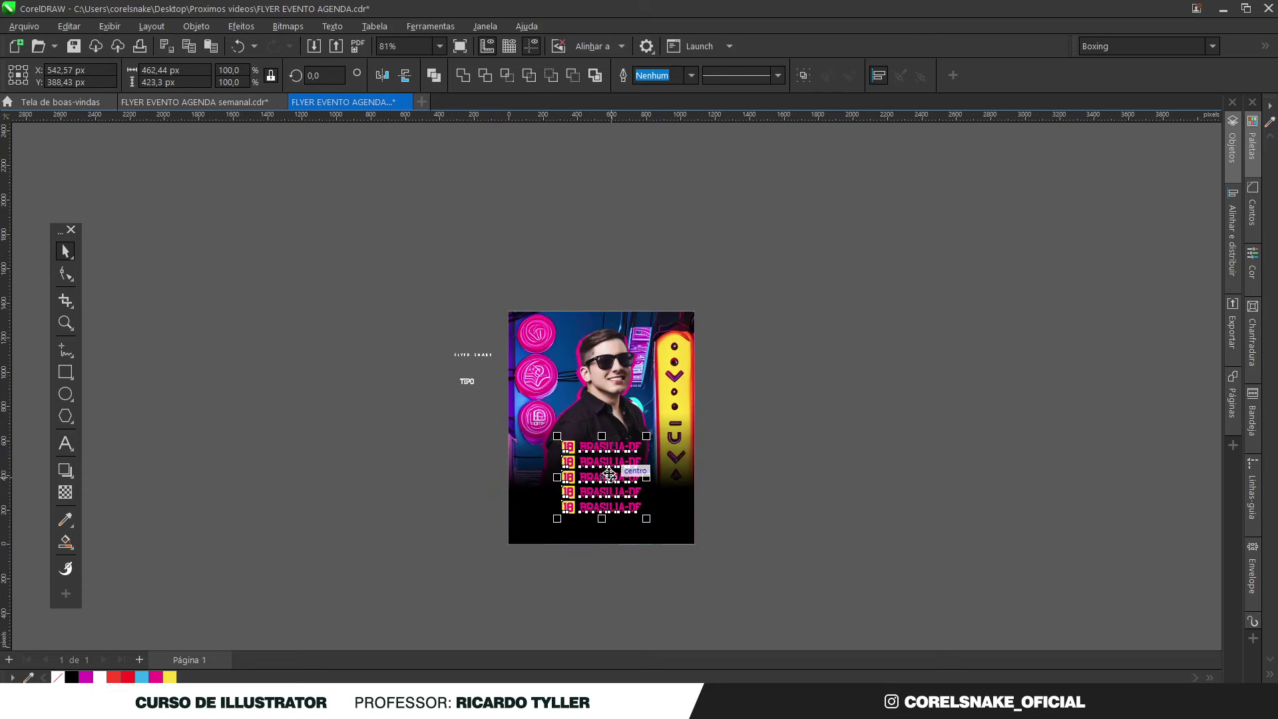
{"action": "key", "text": "ctrl+g"}
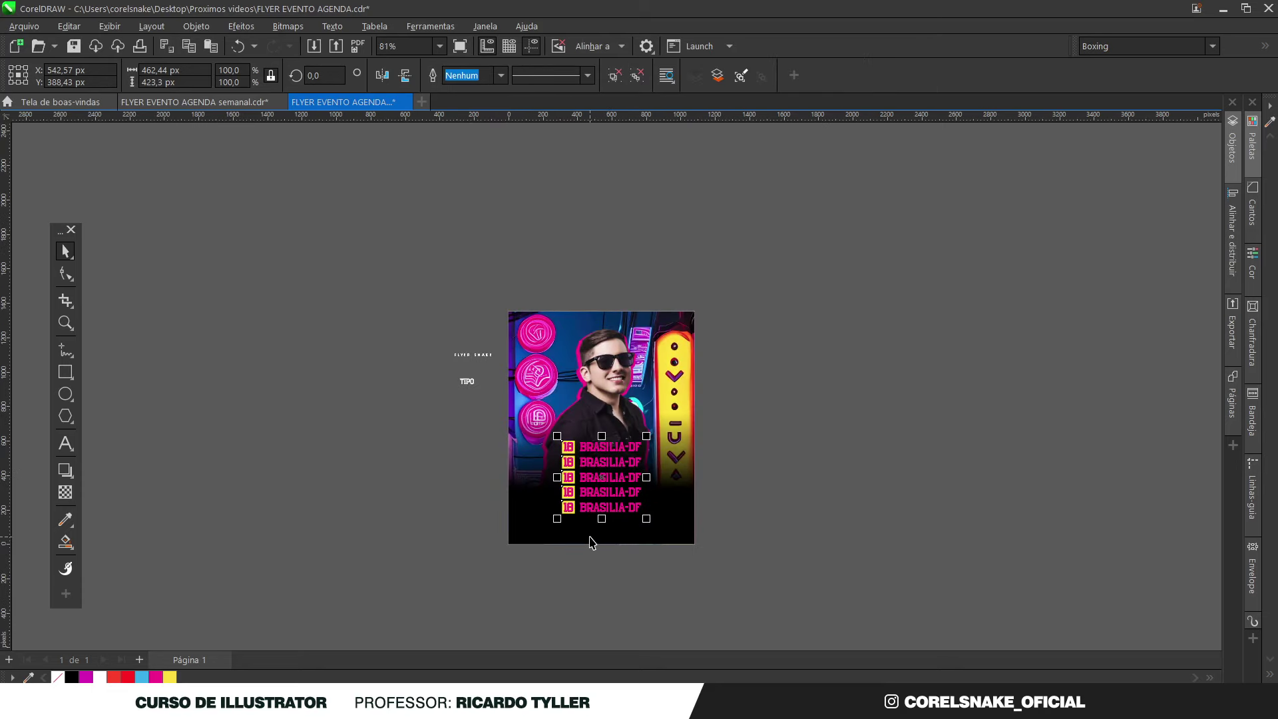
Step: Centre the grouped agenda rows horizontally on the flyer, at X 540 px
{"action": "left_click", "coordinate": [590, 538], "text": "shift"}
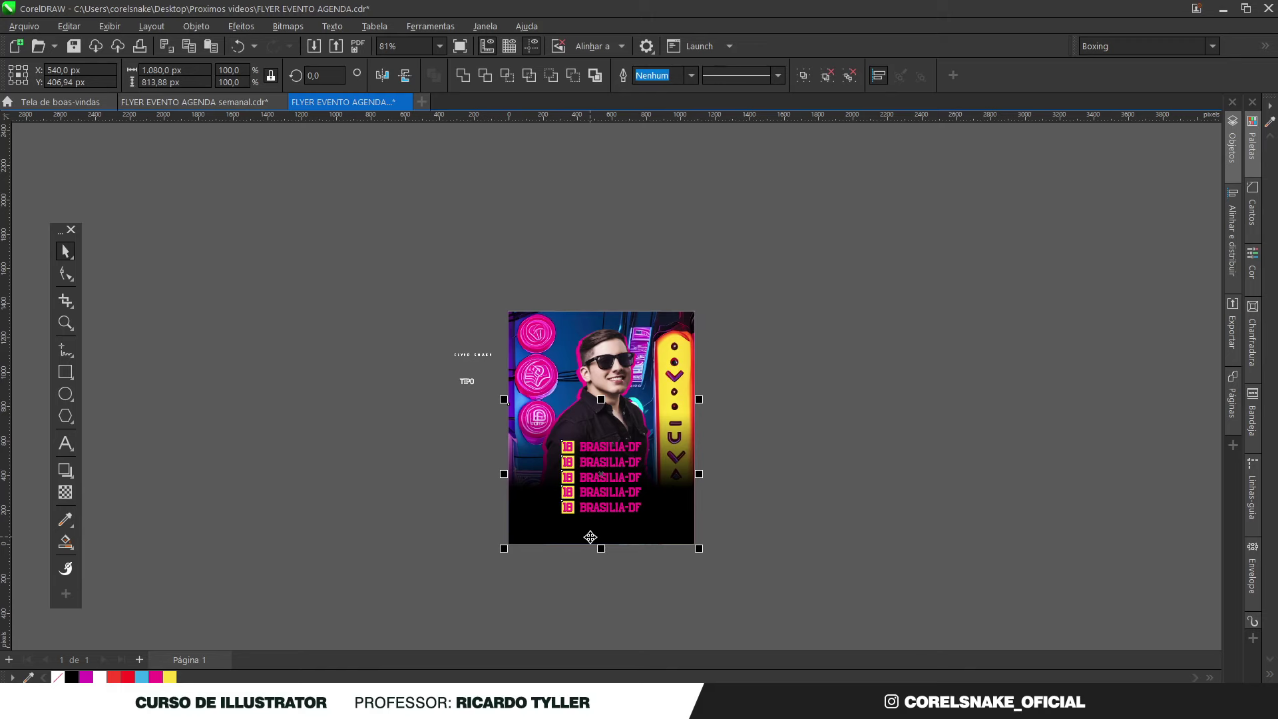
{"action": "left_click", "coordinate": [788, 483]}
{"action": "left_click_drag", "start_coordinate": [753, 574], "coordinate": [531, 441]}
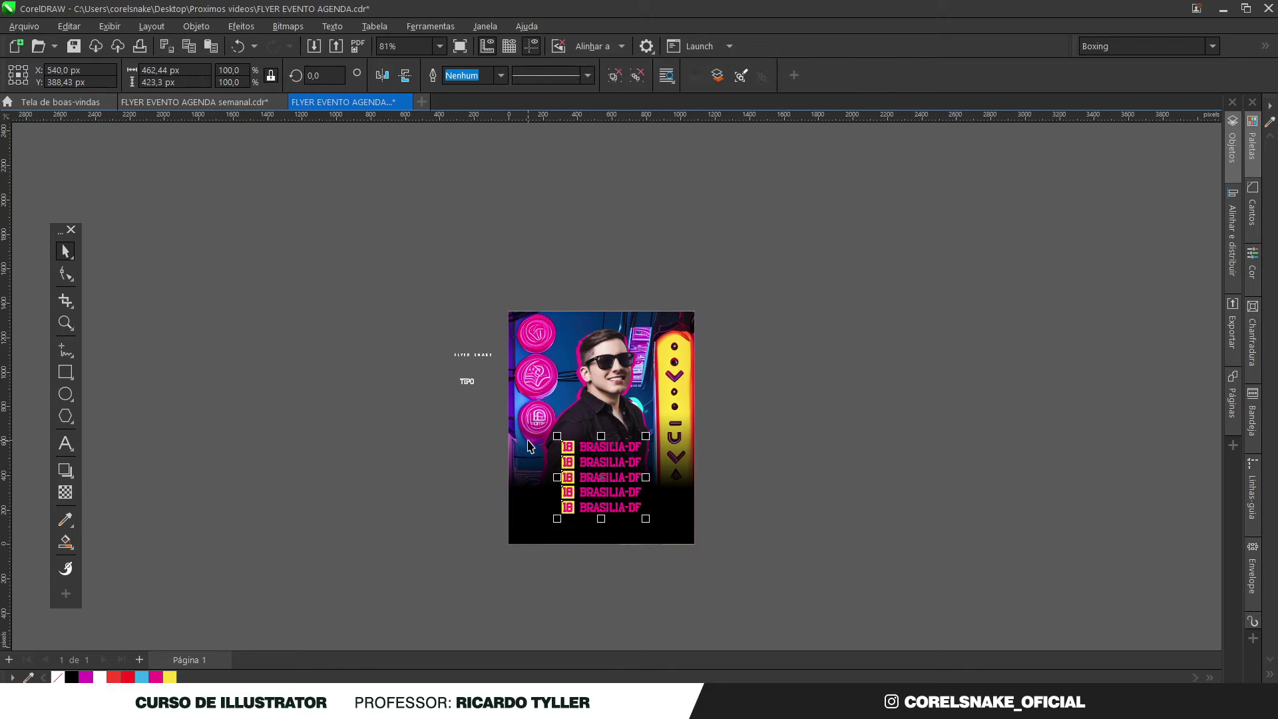
{"action": "key", "text": "Escape"}
{"action": "scroll", "coordinate": [659, 489], "scroll_direction": "up", "scroll_amount": 1}
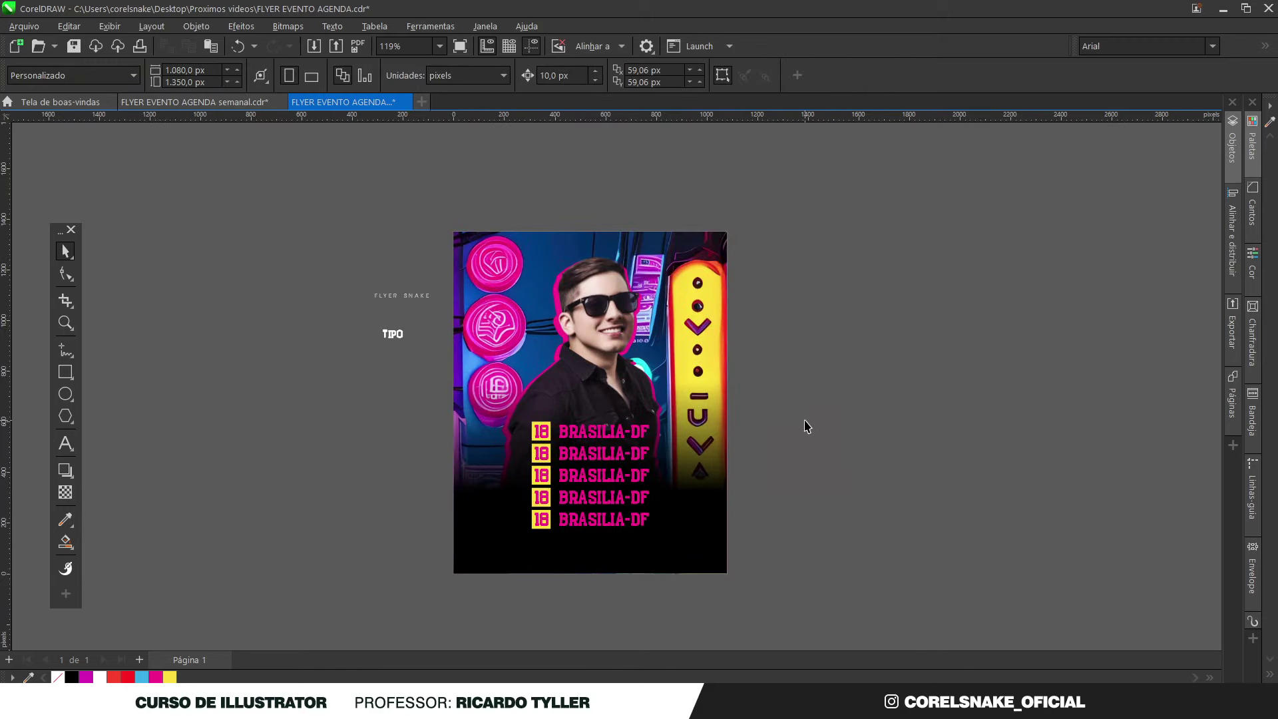
{"action": "scroll", "coordinate": [807, 427], "scroll_direction": "up", "scroll_amount": 1}
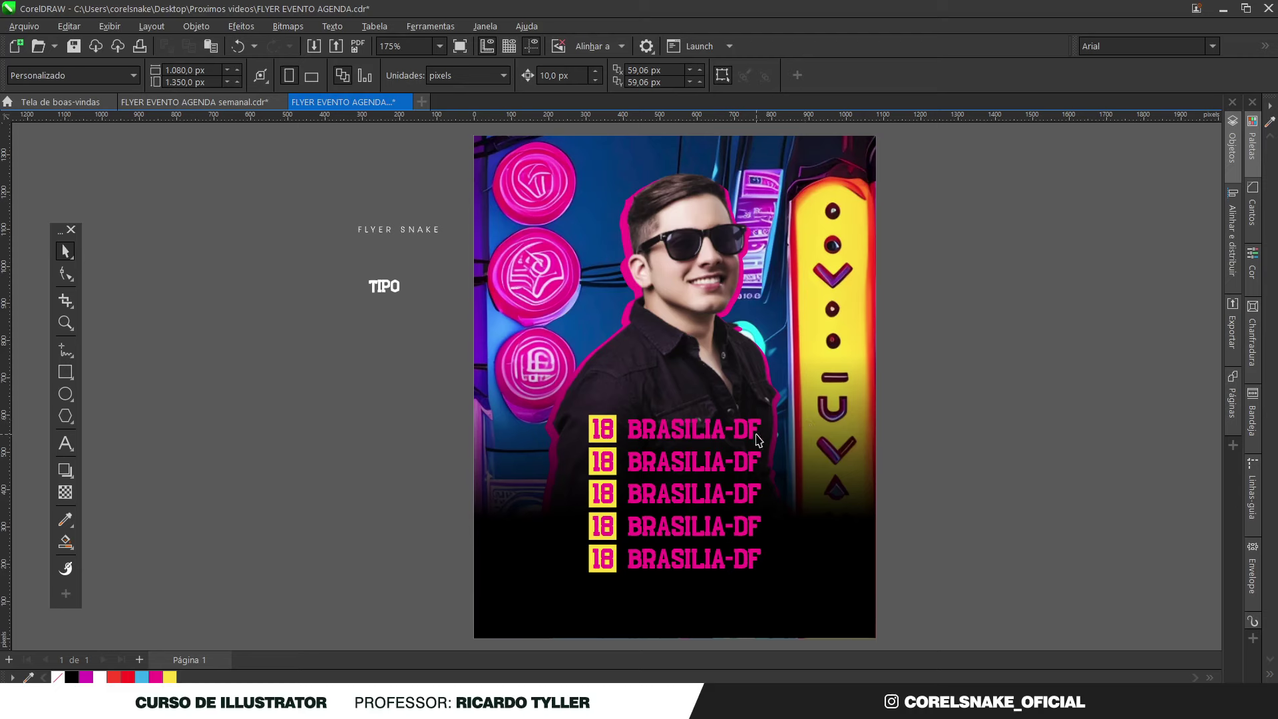
Step: Move the FLYER SNAKE text below the agenda rows and change it to "FLYER DE AGENDA-CORELDRAW"
{"action": "left_click", "coordinate": [408, 232]}
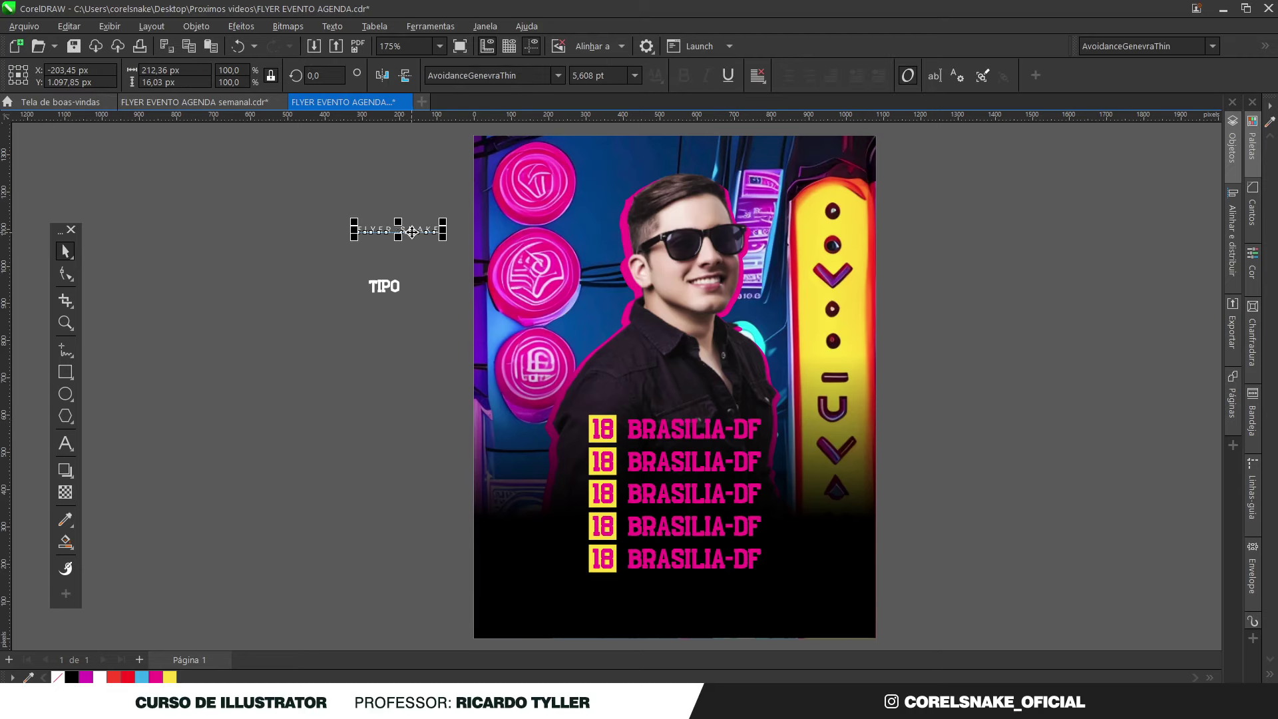
{"action": "left_click_drag", "start_coordinate": [412, 232], "coordinate": [674, 603]}
{"action": "triple_click", "coordinate": [673, 604]}
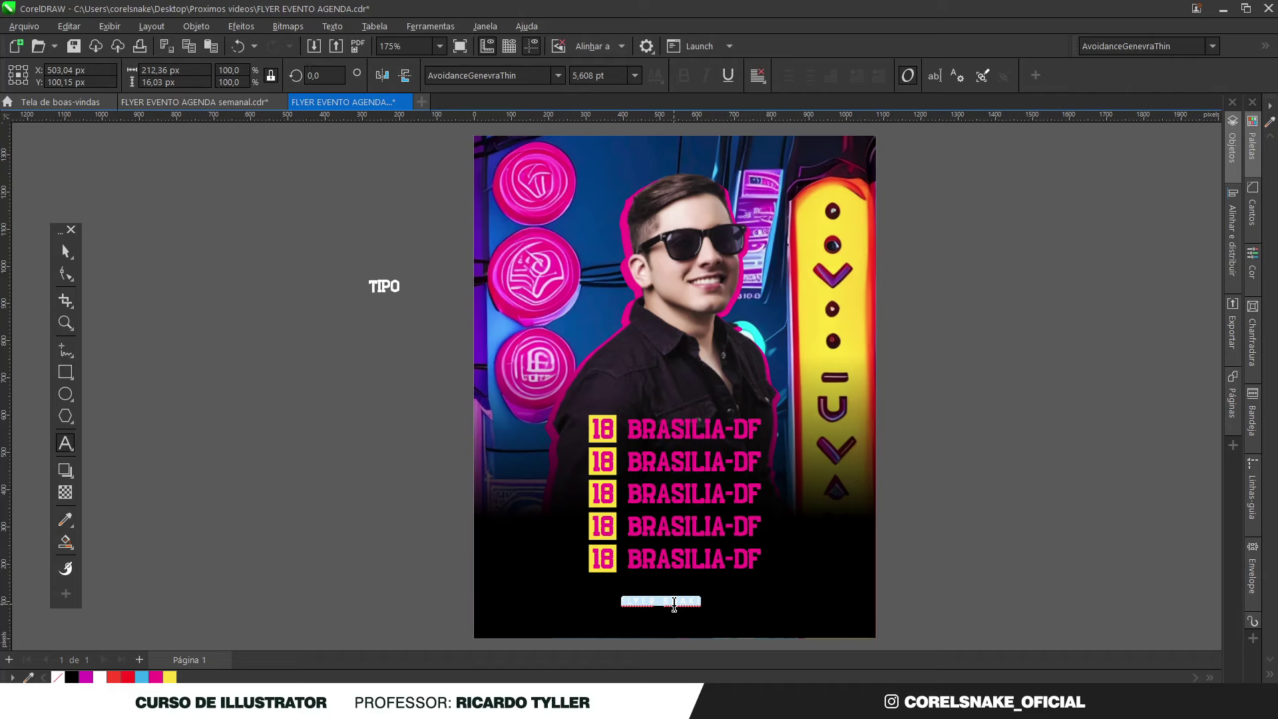
{"action": "key", "text": "BackSpace"}
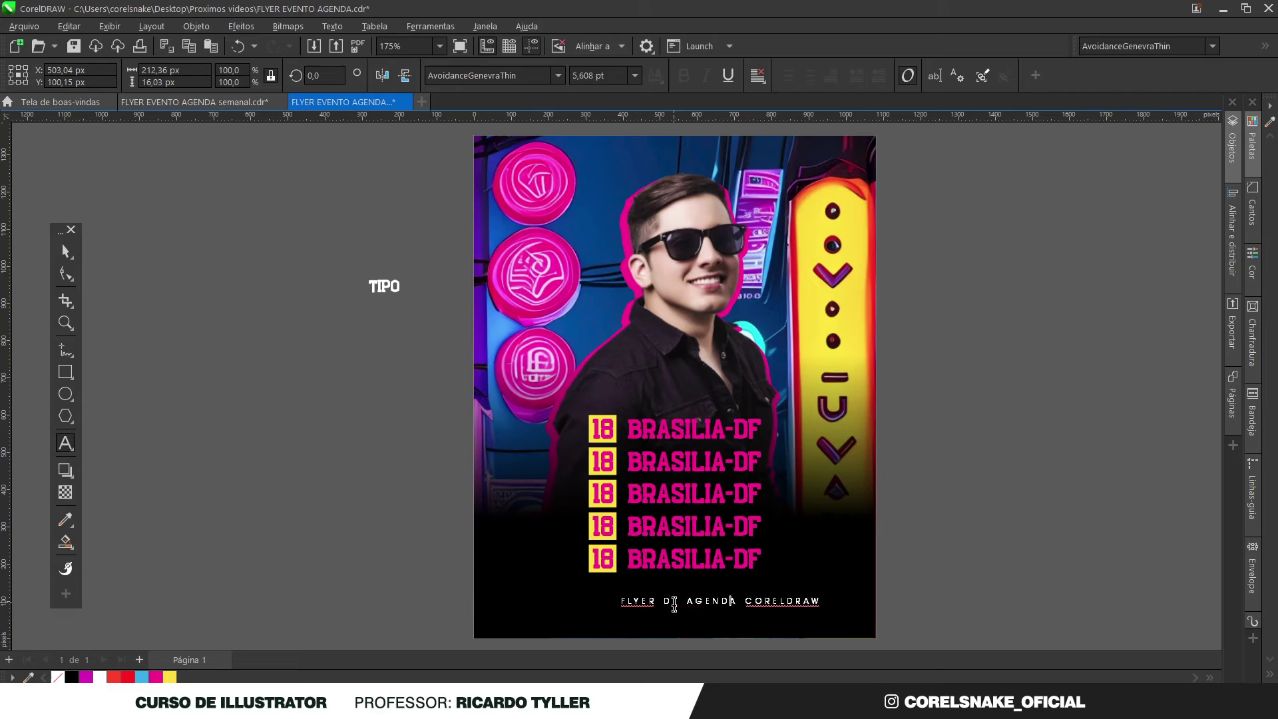
{"action": "key", "text": "BackSpace"}
{"action": "type", "text": "-"}
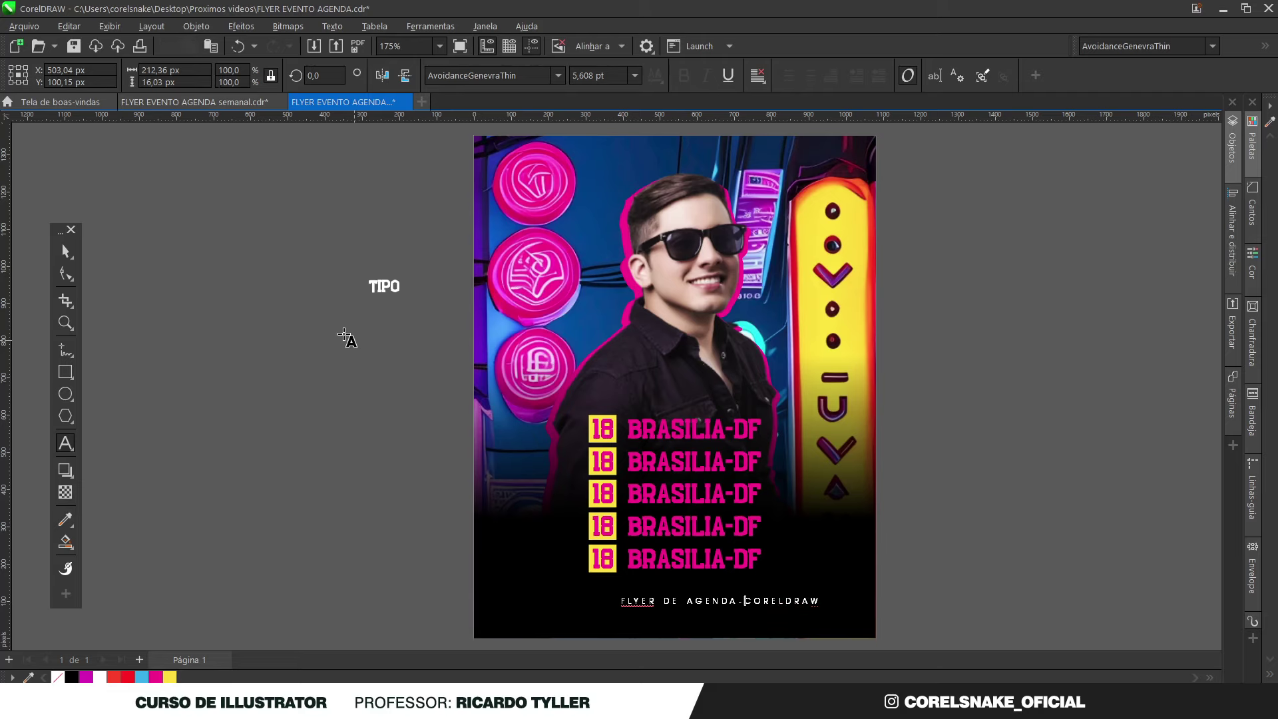
Step: Centre the "FLYER DE AGENDA-CORELDRAW" text horizontally on the flyer
{"action": "left_click", "coordinate": [65, 251]}
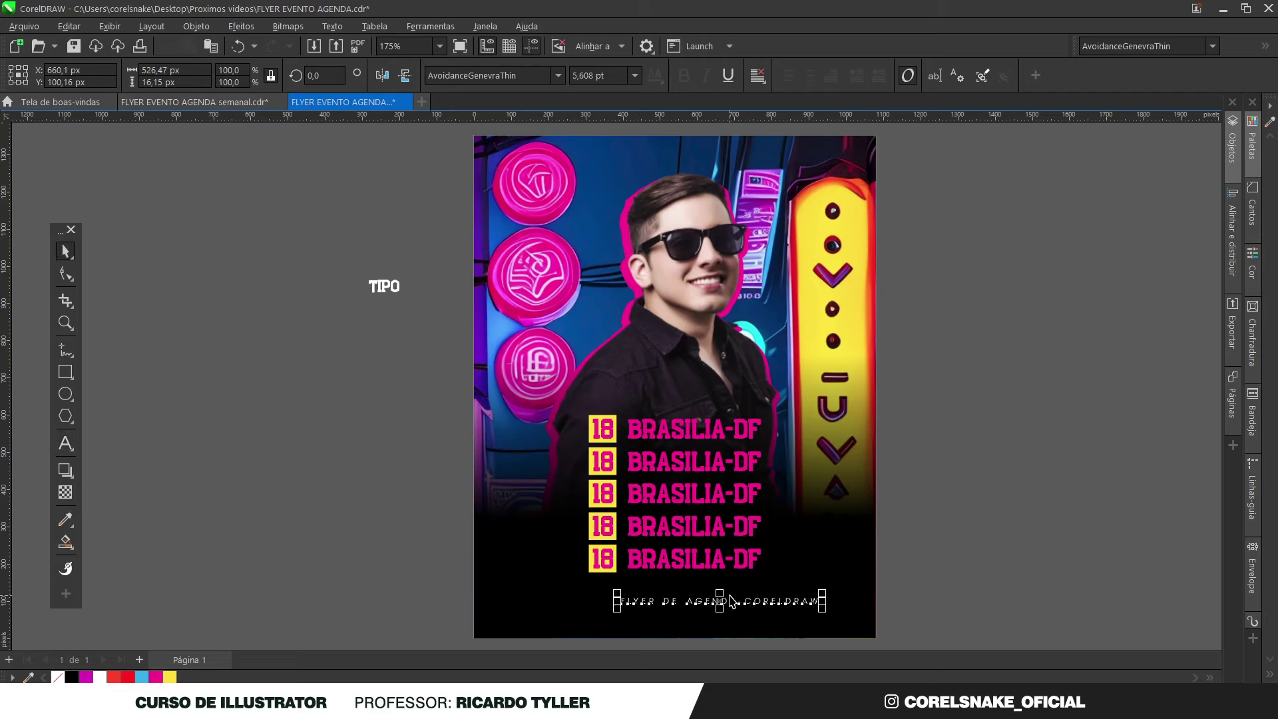
{"action": "left_click", "coordinate": [571, 620], "text": "shift"}
{"action": "key", "text": "c"}
{"action": "key", "text": "v"}
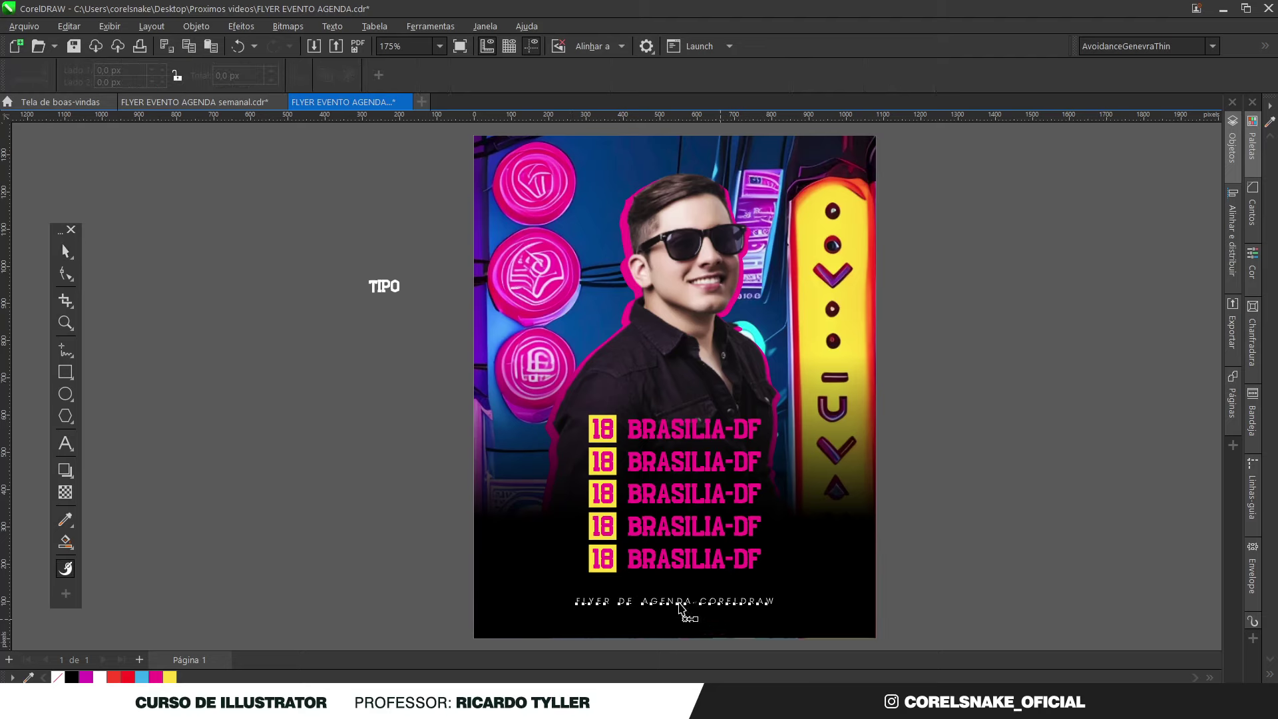
{"action": "left_click", "coordinate": [66, 251]}
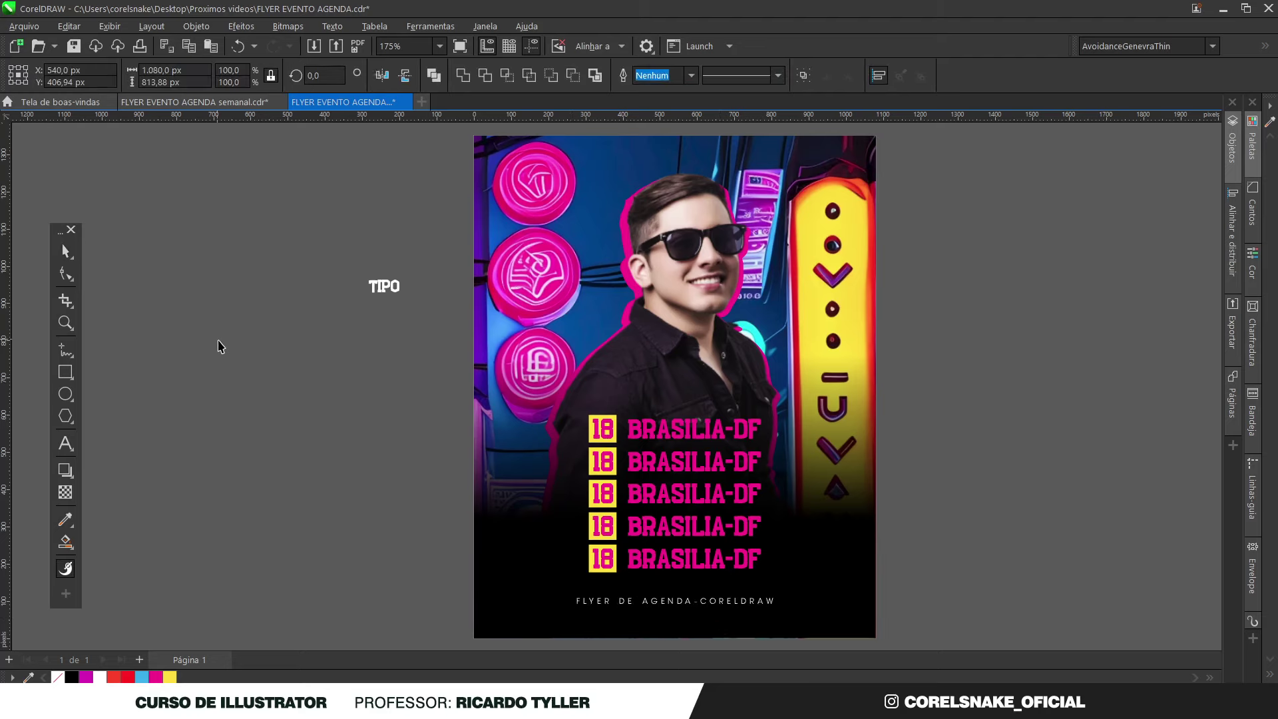
{"action": "left_click", "coordinate": [675, 601]}
{"action": "left_click_drag", "start_coordinate": [385, 551], "coordinate": [992, 632]}
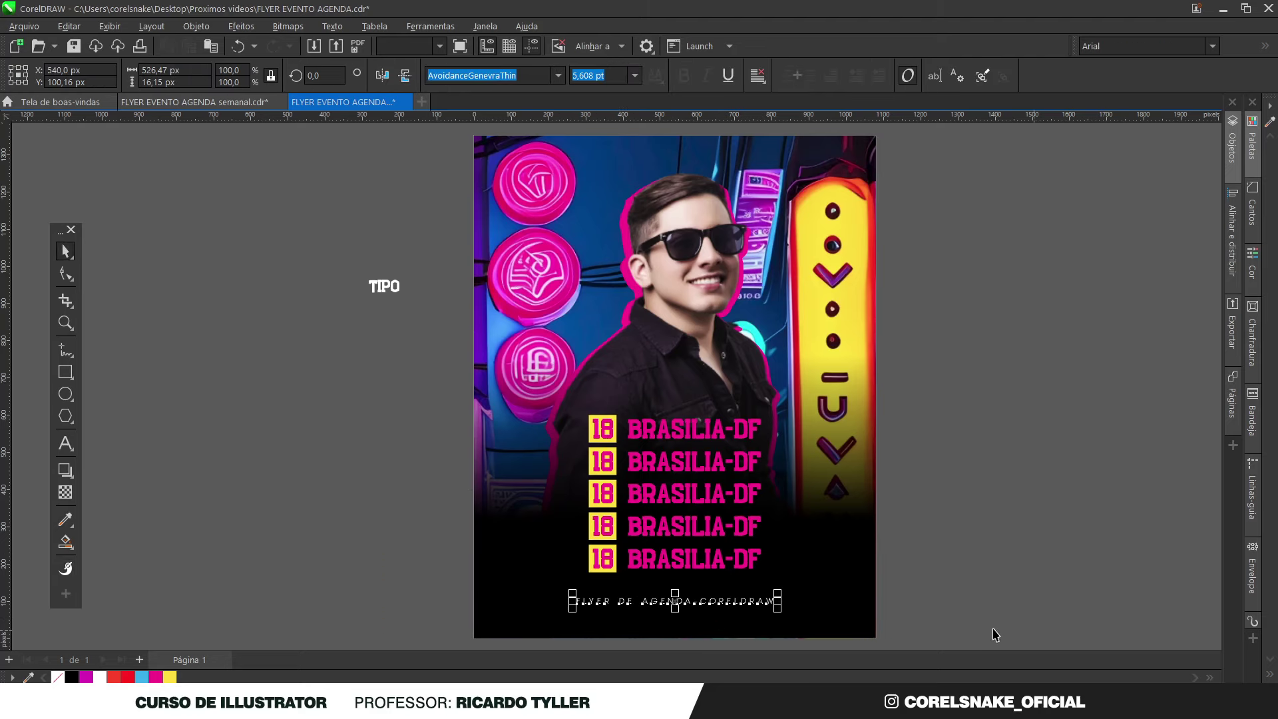
{"action": "left_click", "coordinate": [528, 598]}
{"action": "key", "text": "Escape"}
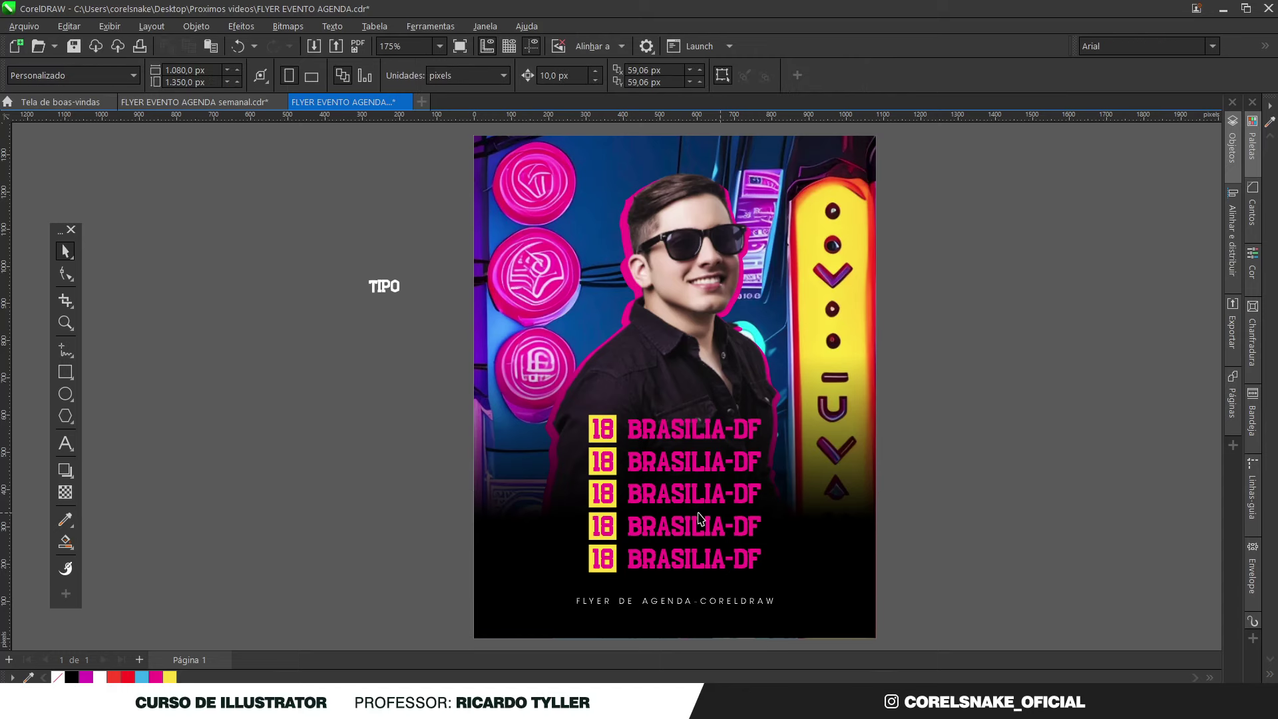
{"action": "scroll", "coordinate": [510, 499], "scroll_direction": "down", "scroll_amount": 2}
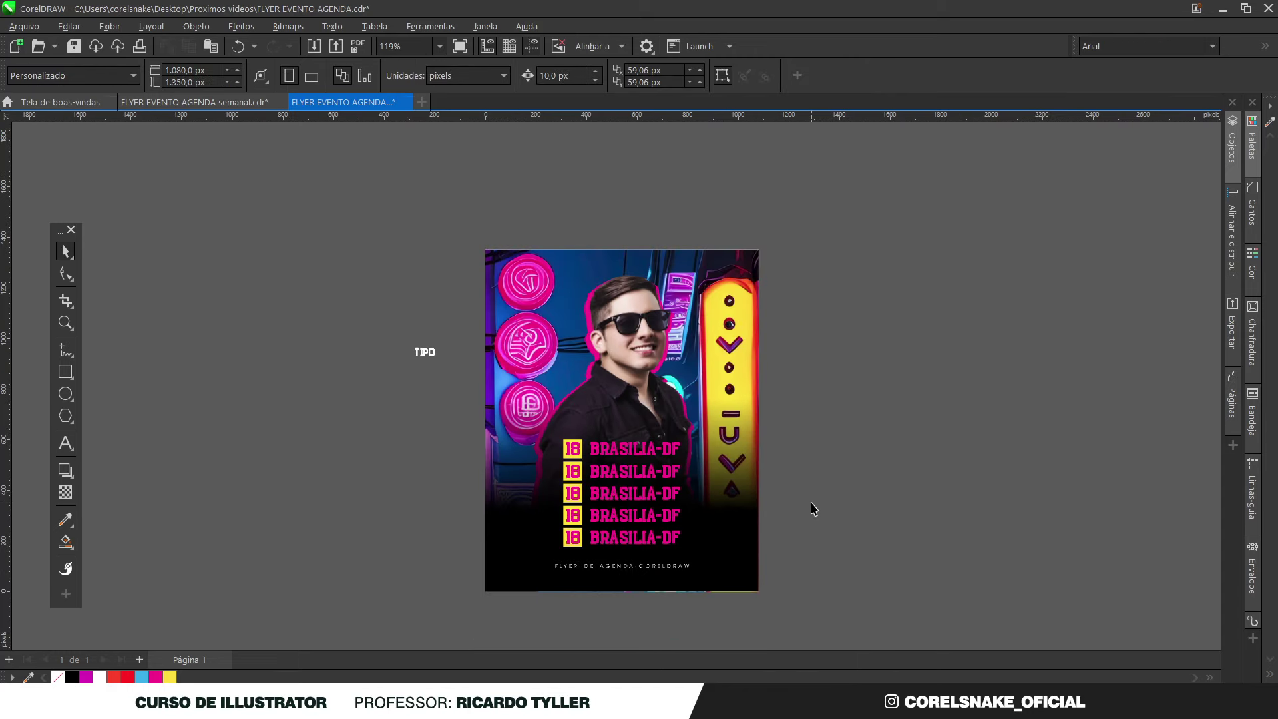
Step: Draw a rectangle about 597 × 59 px around the "FLYER DE AGENDA-CORELDRAW" text and give it a pink outline
{"action": "left_click", "coordinate": [65, 372]}
{"action": "scroll", "coordinate": [565, 530], "scroll_direction": "up", "scroll_amount": 3}
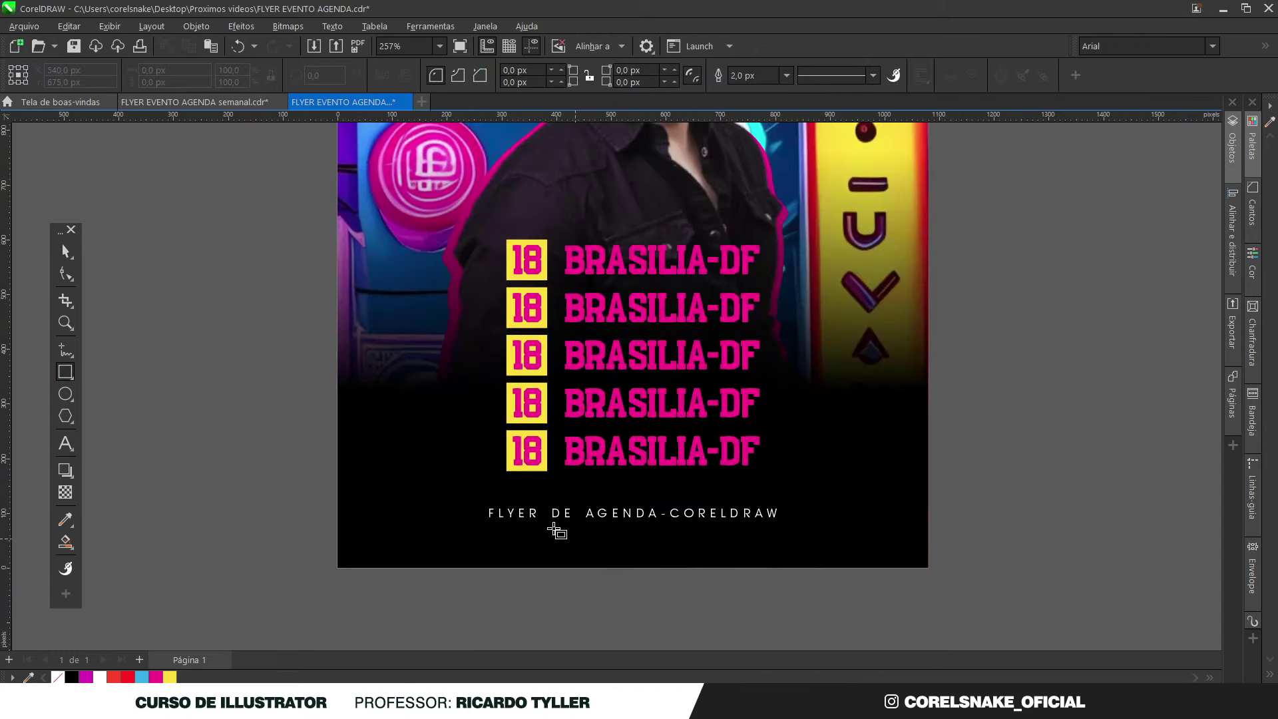
{"action": "left_click_drag", "start_coordinate": [429, 480], "coordinate": [912, 526]}
{"action": "key", "text": "space"}
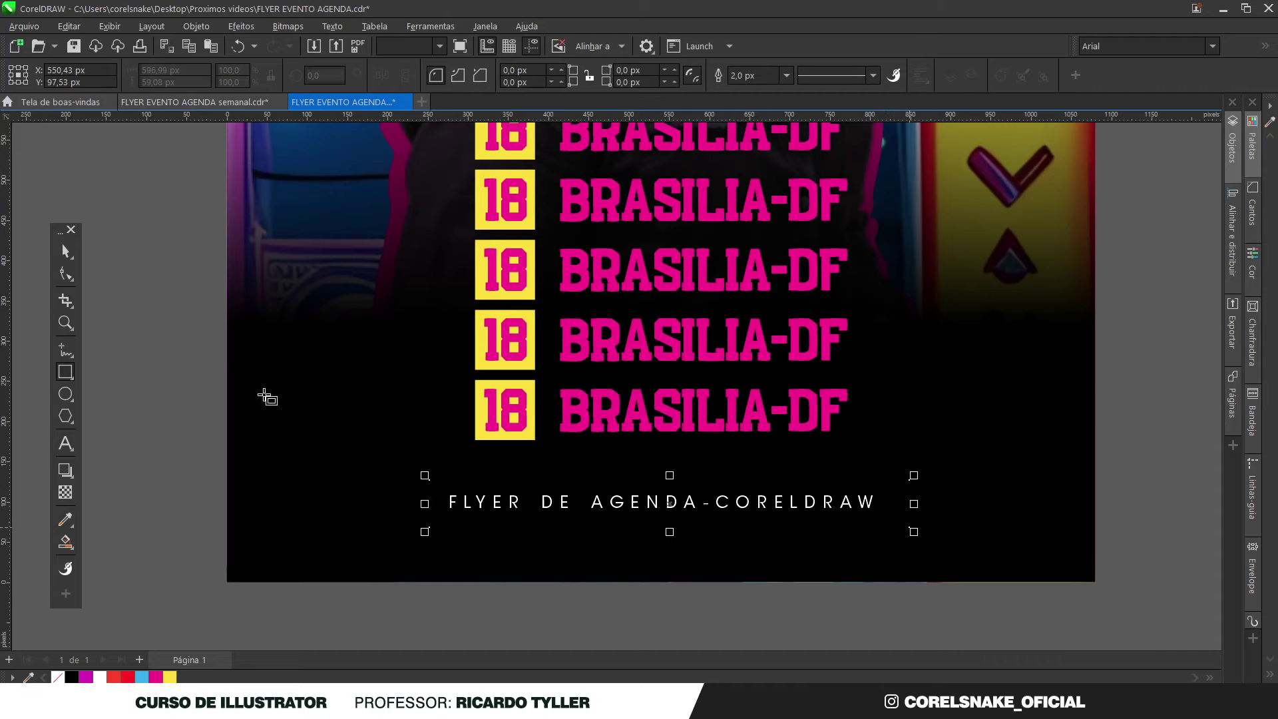
{"action": "right_click", "coordinate": [158, 679]}
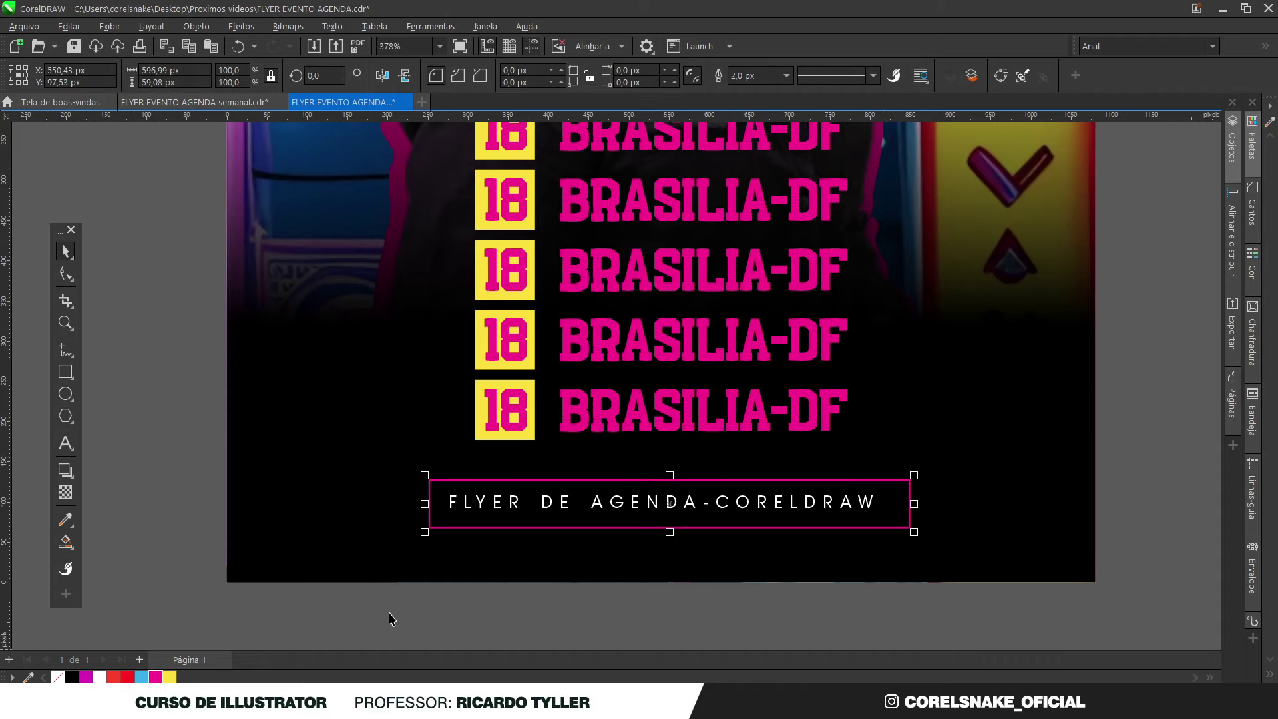
Step: Reduce the pink frame's height to about 44 px and round its corners fully, to a radius of about 22 px
{"action": "scroll", "coordinate": [612, 520], "scroll_direction": "up", "scroll_amount": 5}
{"action": "left_click_drag", "start_coordinate": [613, 513], "coordinate": [614, 473]}
{"action": "left_click_drag", "start_coordinate": [614, 306], "coordinate": [618, 325]}
{"action": "scroll", "coordinate": [619, 325], "scroll_direction": "down", "scroll_amount": 4}
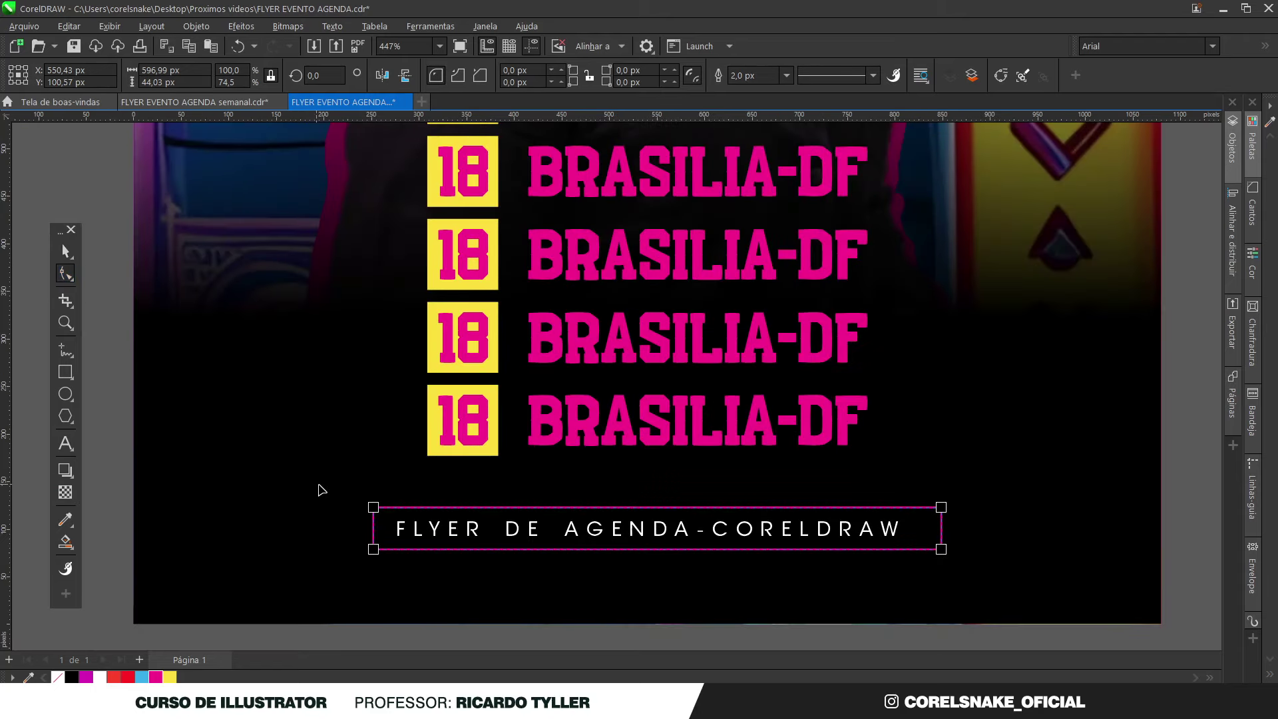
{"action": "left_click_drag", "start_coordinate": [377, 516], "coordinate": [505, 582]}
{"action": "left_click", "coordinate": [66, 251]}
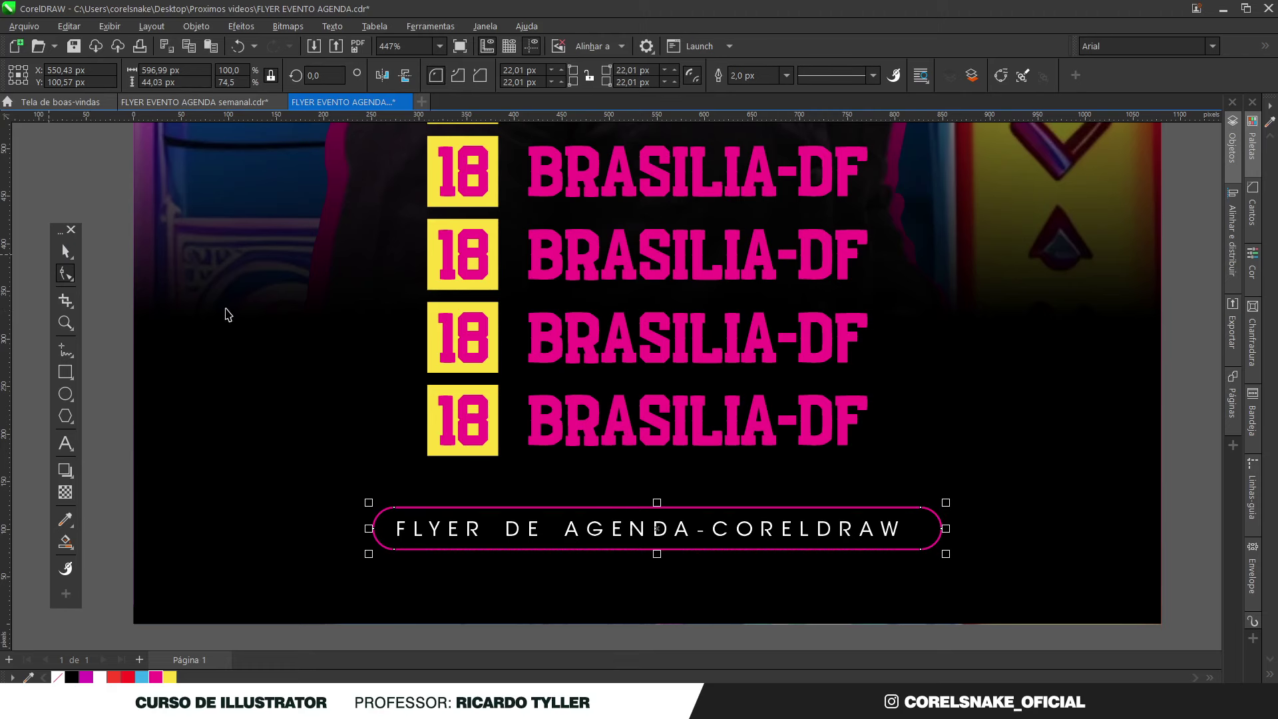
Step: Centre the rounded frame and its "FLYER DE AGENDA-CORELDRAW" text horizontally on the flyer, at X 540 px
{"action": "scroll", "coordinate": [844, 635], "scroll_direction": "down", "scroll_amount": 3}
{"action": "left_click_drag", "start_coordinate": [876, 642], "coordinate": [458, 454]}
{"action": "left_click", "coordinate": [798, 598]}
{"action": "left_click_drag", "start_coordinate": [907, 635], "coordinate": [518, 514]}
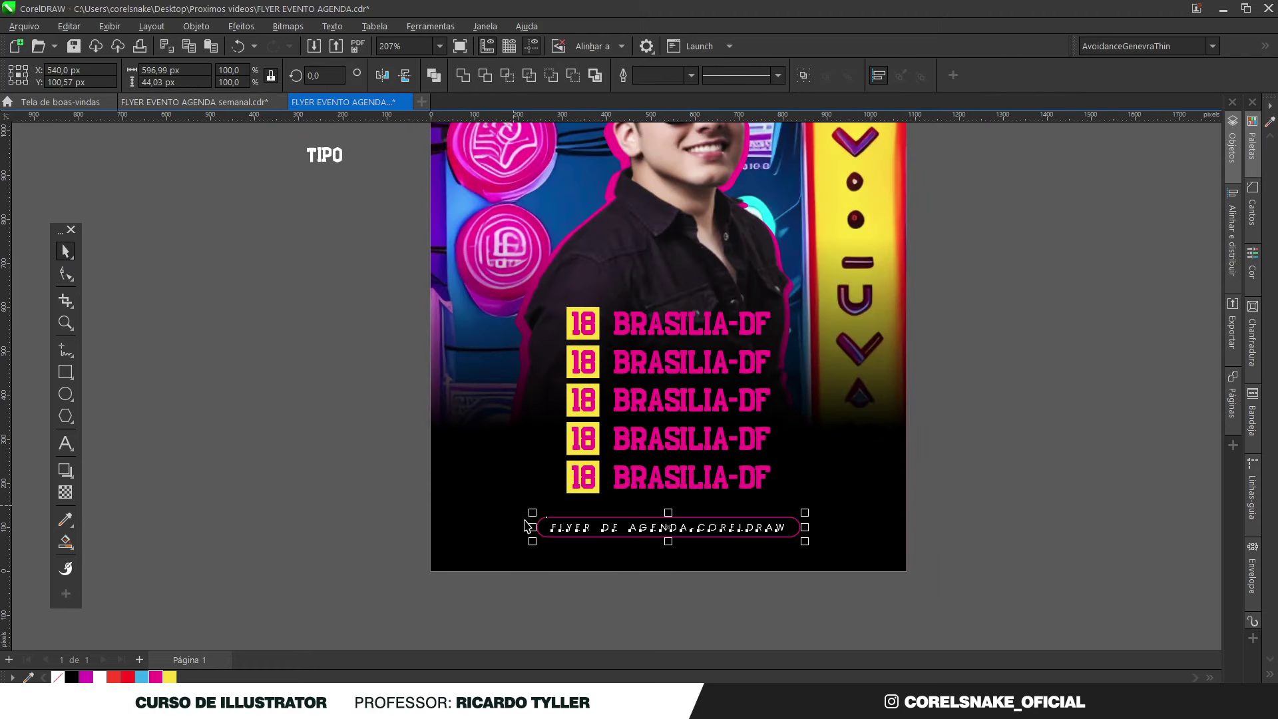
{"action": "left_click", "coordinate": [669, 565]}
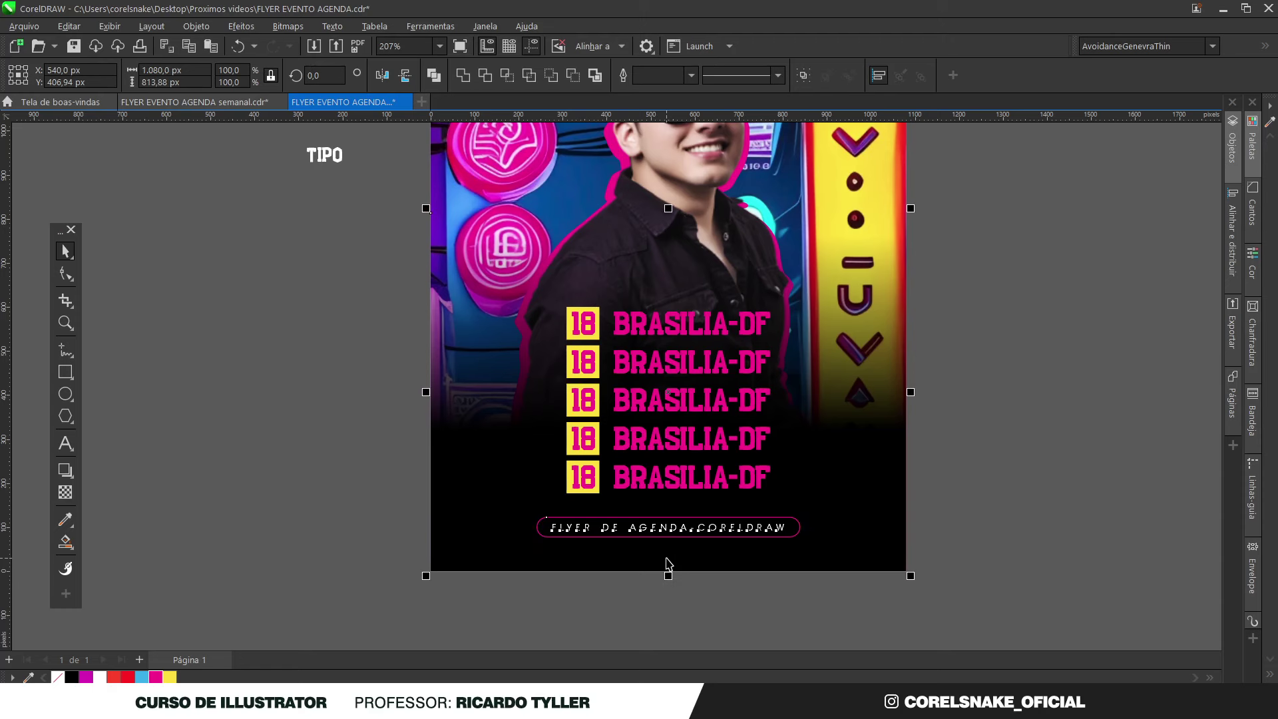
{"action": "left_click", "coordinate": [562, 576]}
{"action": "scroll", "coordinate": [563, 577], "scroll_direction": "down", "scroll_amount": 2}
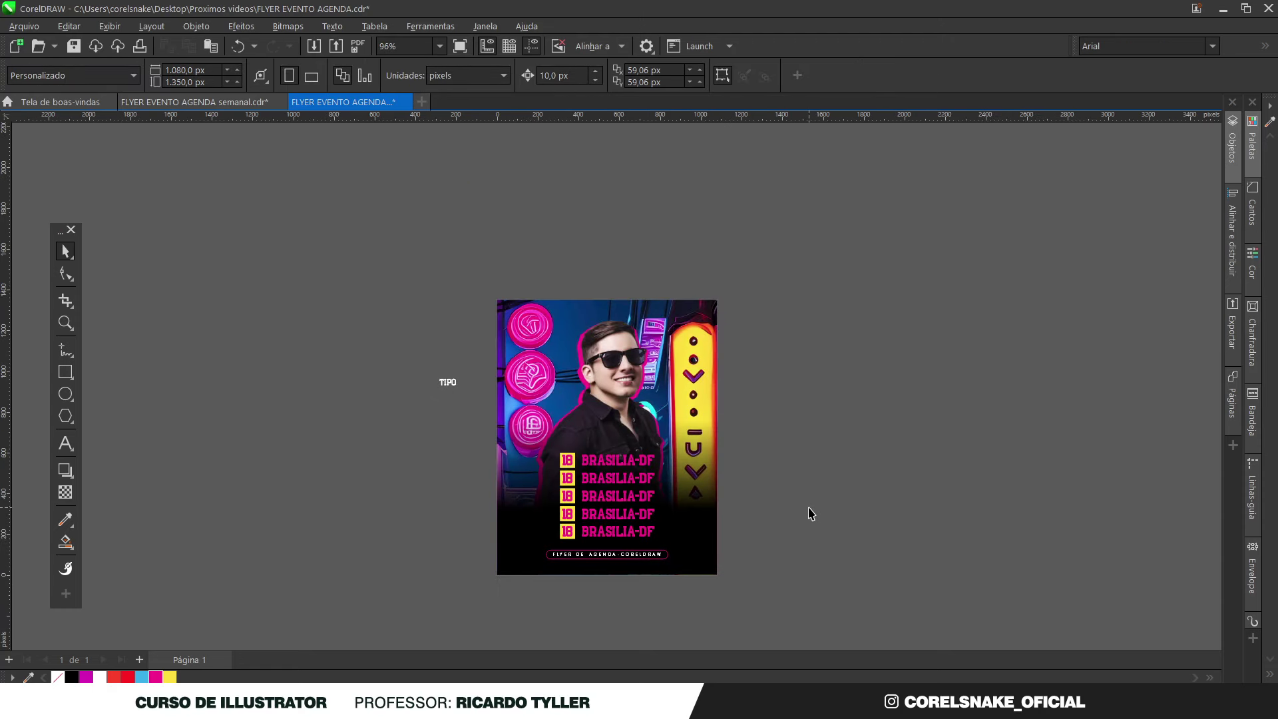
{"action": "key", "text": "F4"}
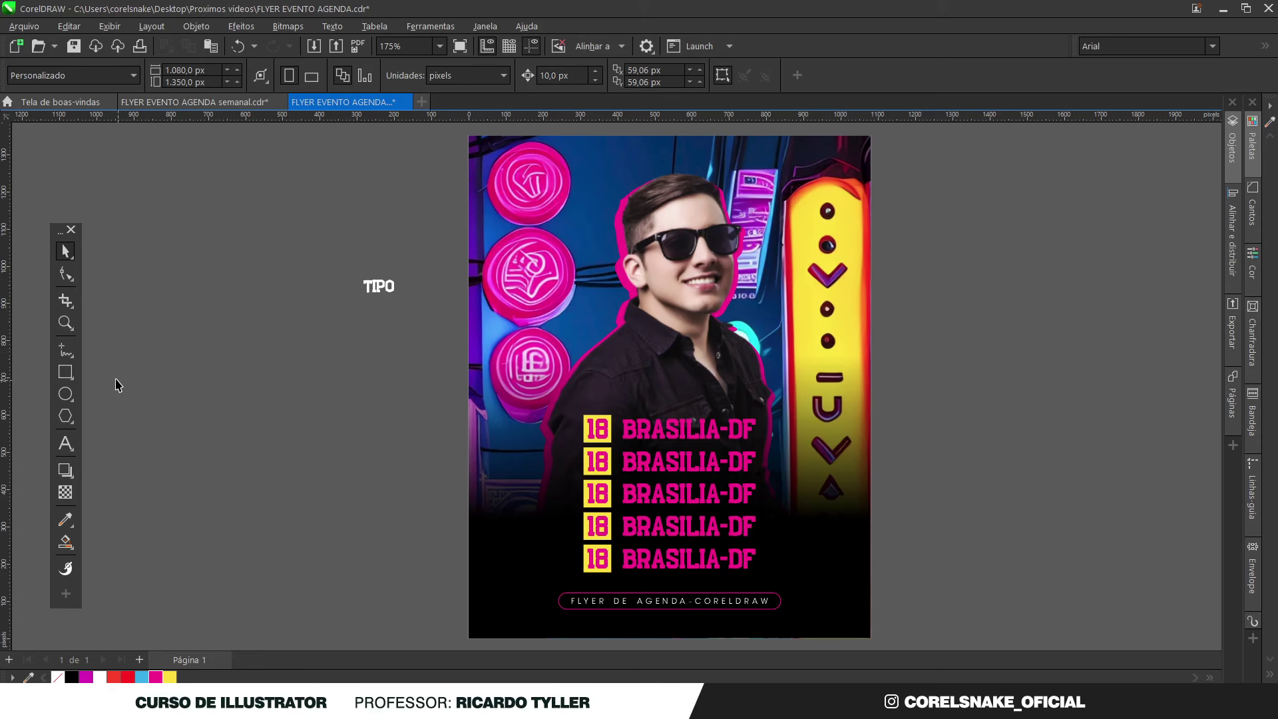
Step: Draw a pink rectangle without outline, about 234 × 66 px, above the right end of the first BRASILIA-DF row
{"action": "left_click", "coordinate": [64, 372]}
{"action": "scroll", "coordinate": [722, 392], "scroll_direction": "up", "scroll_amount": 4}
{"action": "left_click_drag", "start_coordinate": [723, 354], "coordinate": [912, 408]}
{"action": "key", "text": "space"}
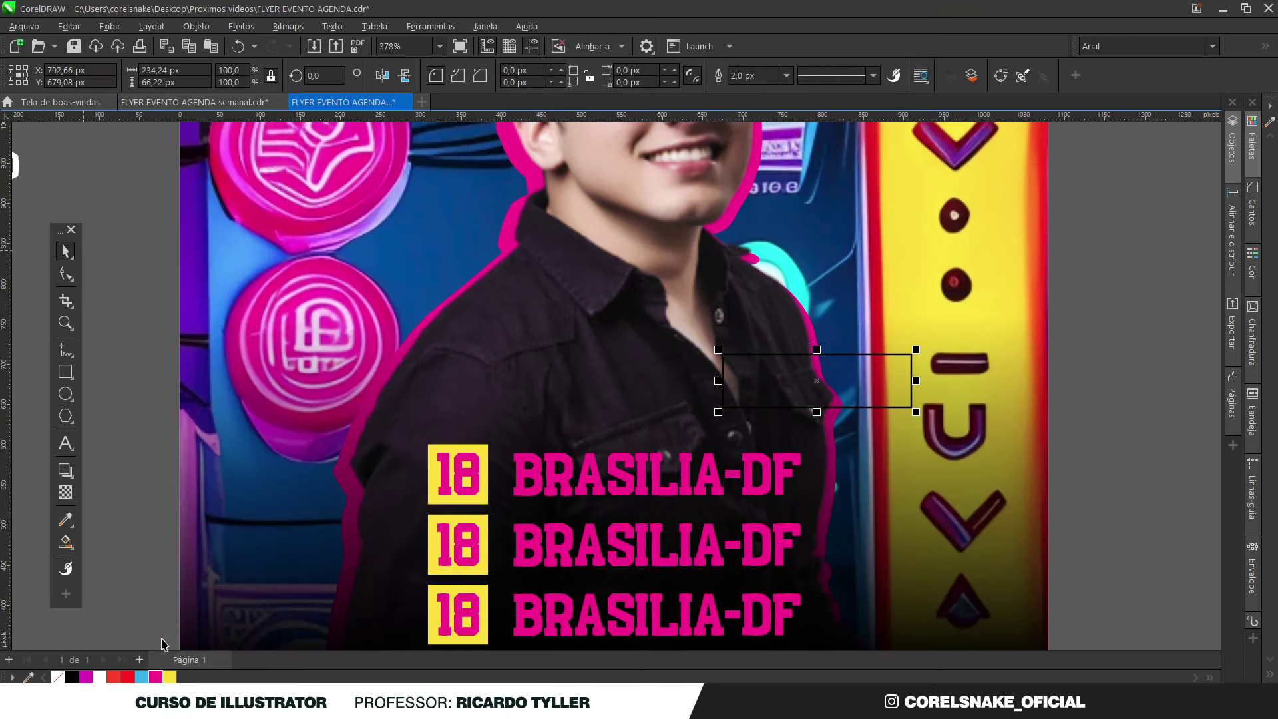
{"action": "left_click", "coordinate": [156, 677]}
{"action": "right_click", "coordinate": [58, 677]}
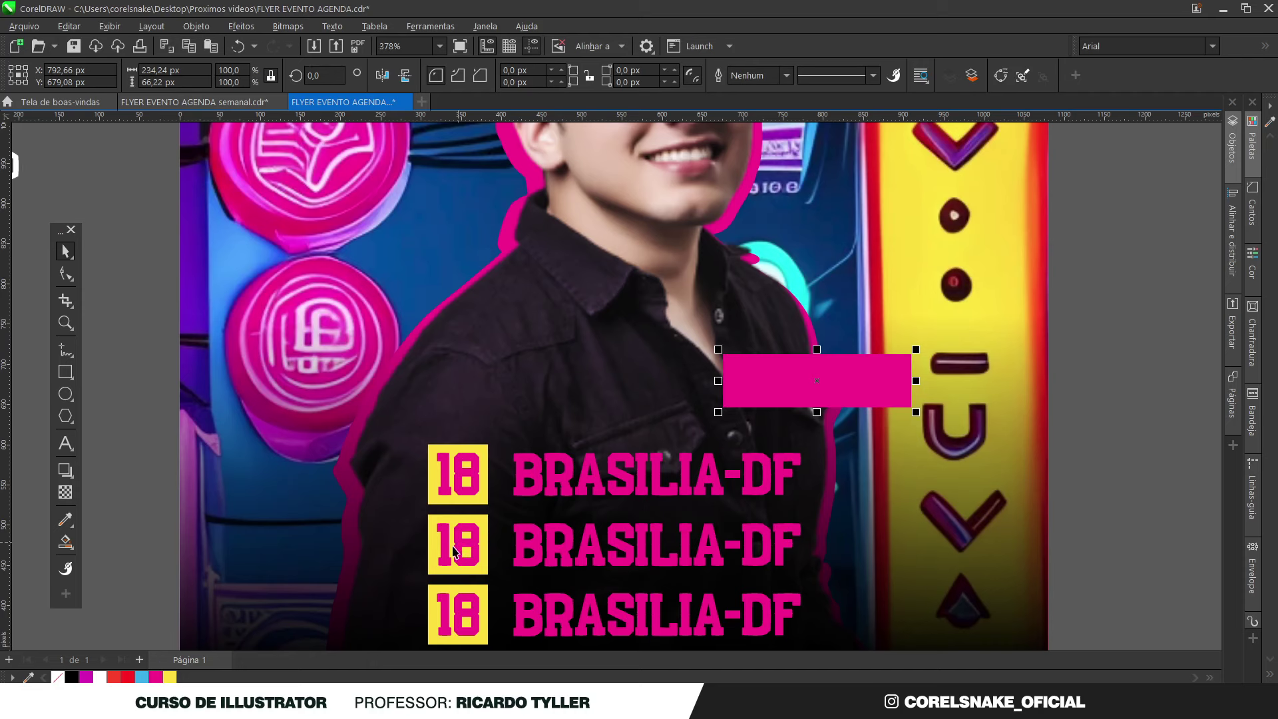
Step: Place a copy of the TIPO text on the pink rectangle and fill it yellow
{"action": "scroll", "coordinate": [569, 496], "scroll_direction": "down", "scroll_amount": 2}
{"action": "left_click", "coordinate": [469, 507]}
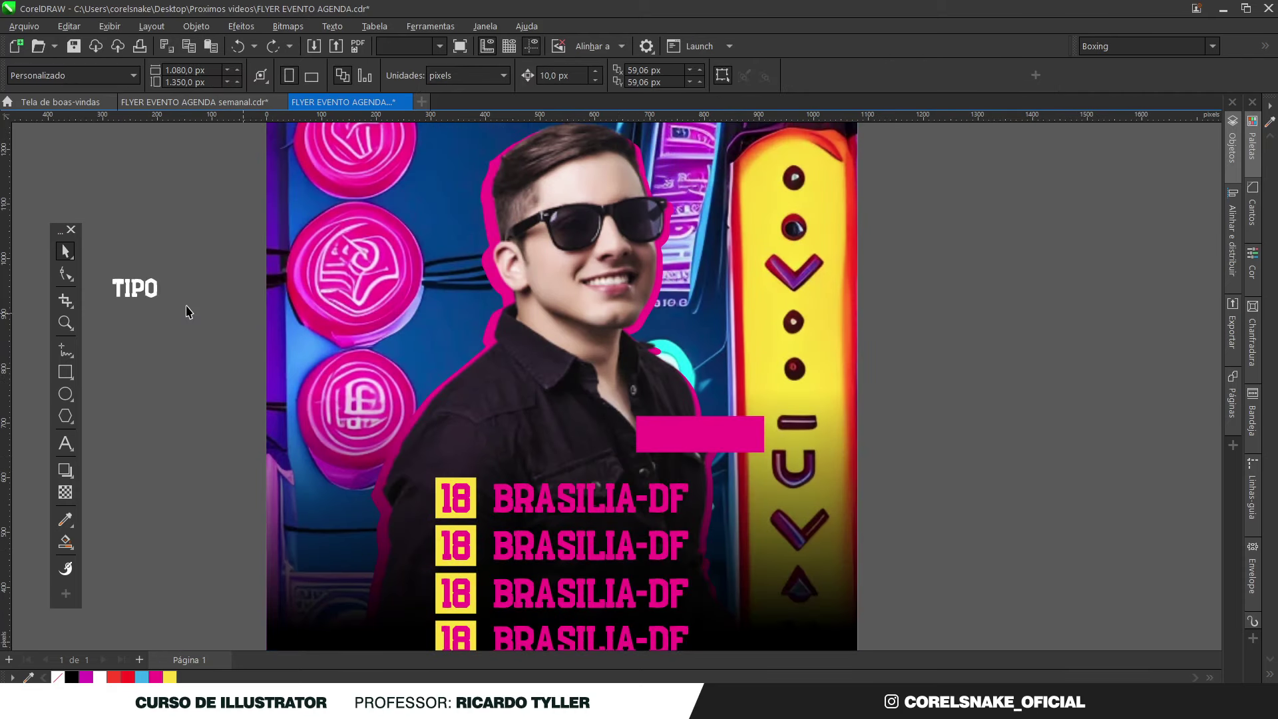
{"action": "left_click_drag", "start_coordinate": [154, 298], "coordinate": [679, 434]}
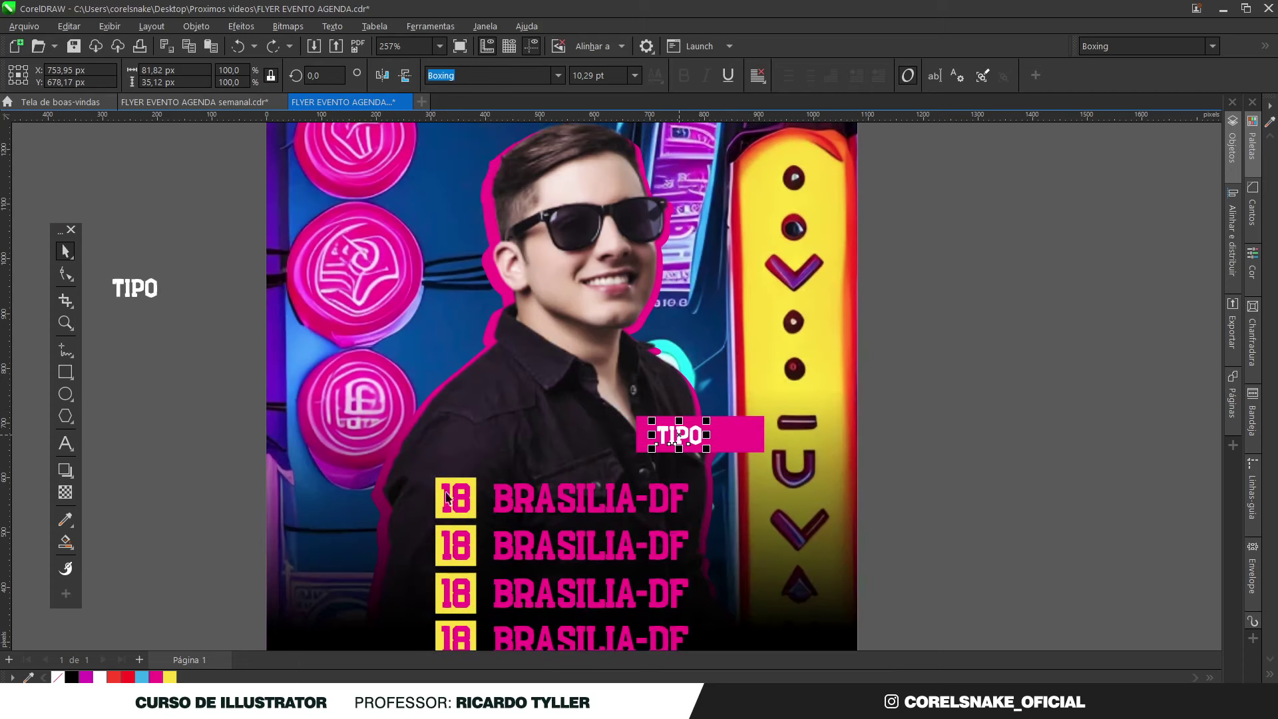
{"action": "left_click", "coordinate": [171, 677]}
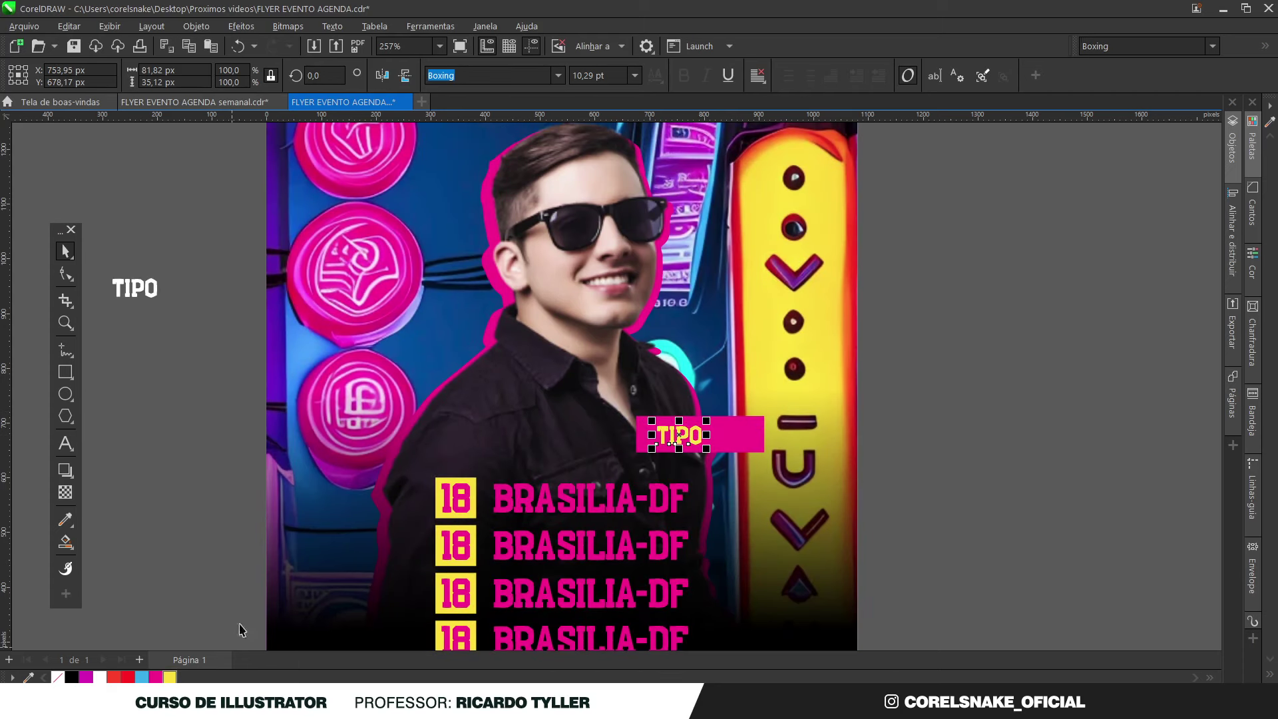
Step: Change the yellow text to "JANEIRO" and centre it on the pink rectangle
{"action": "double_click", "coordinate": [674, 436]}
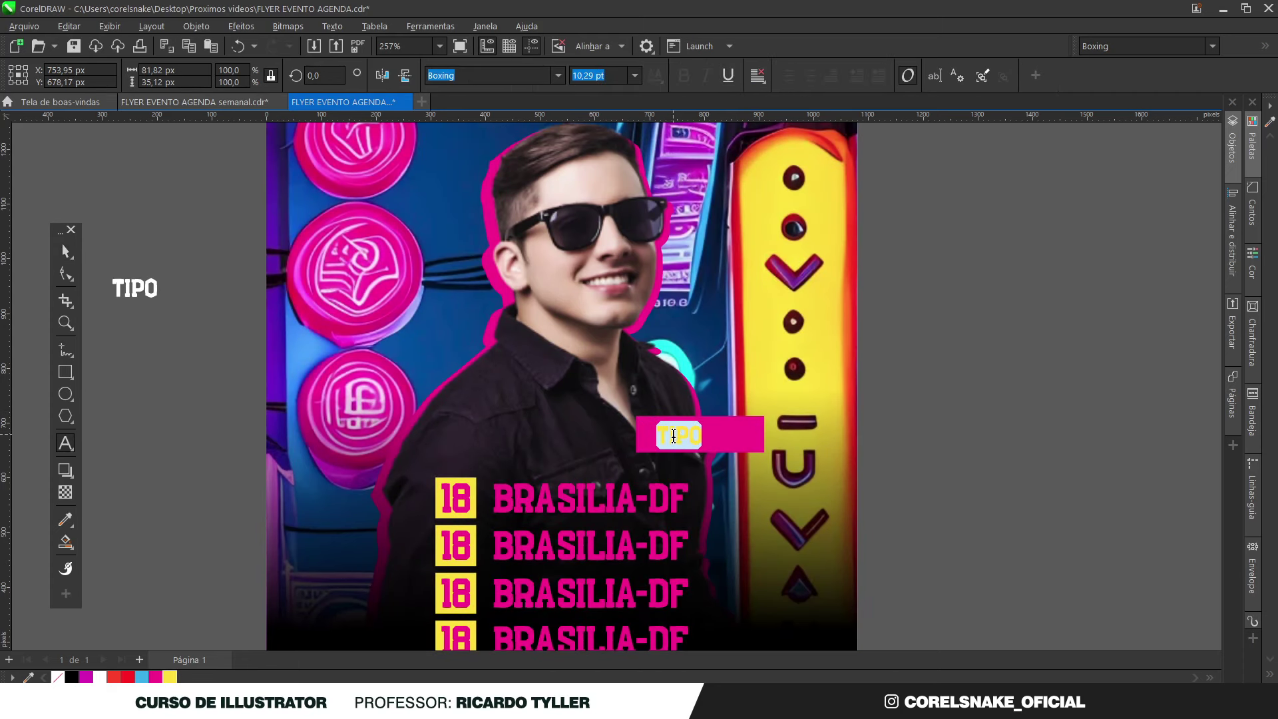
{"action": "type", "text": "JANEIRO"}
{"action": "key", "text": "ctrl+space"}
{"action": "left_click", "coordinate": [642, 421]}
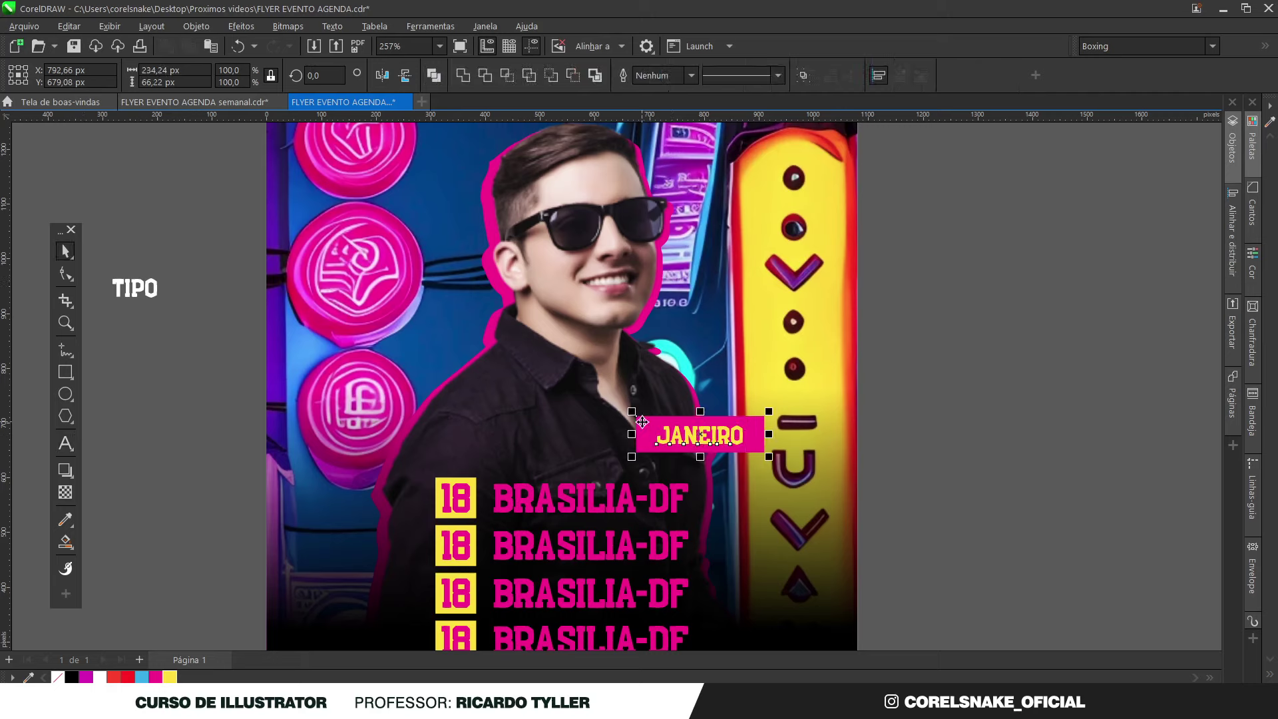
{"action": "left_click", "coordinate": [1104, 475]}
Step: Enlarge the JANEIRO text from its centre to about 167 px wide inside the pink rectangle
{"action": "scroll", "coordinate": [684, 478], "scroll_direction": "down", "scroll_amount": 3}
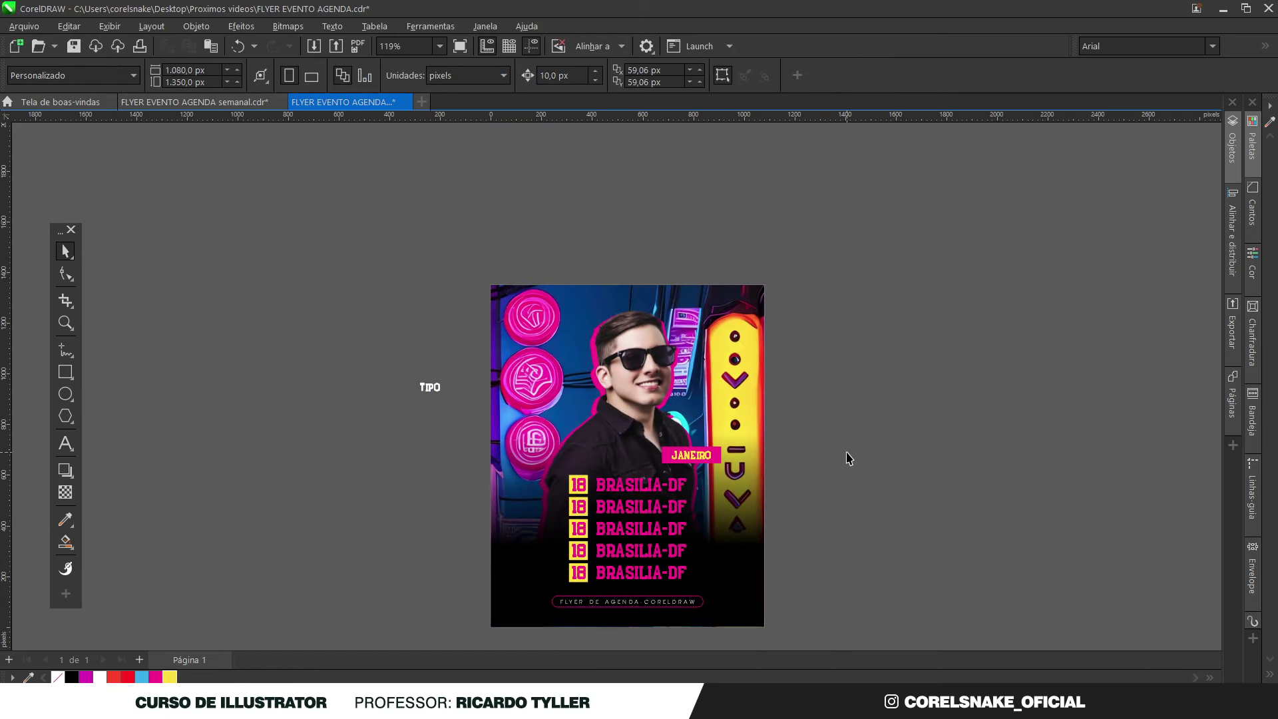
{"action": "scroll", "coordinate": [847, 458], "scroll_direction": "up", "scroll_amount": 2}
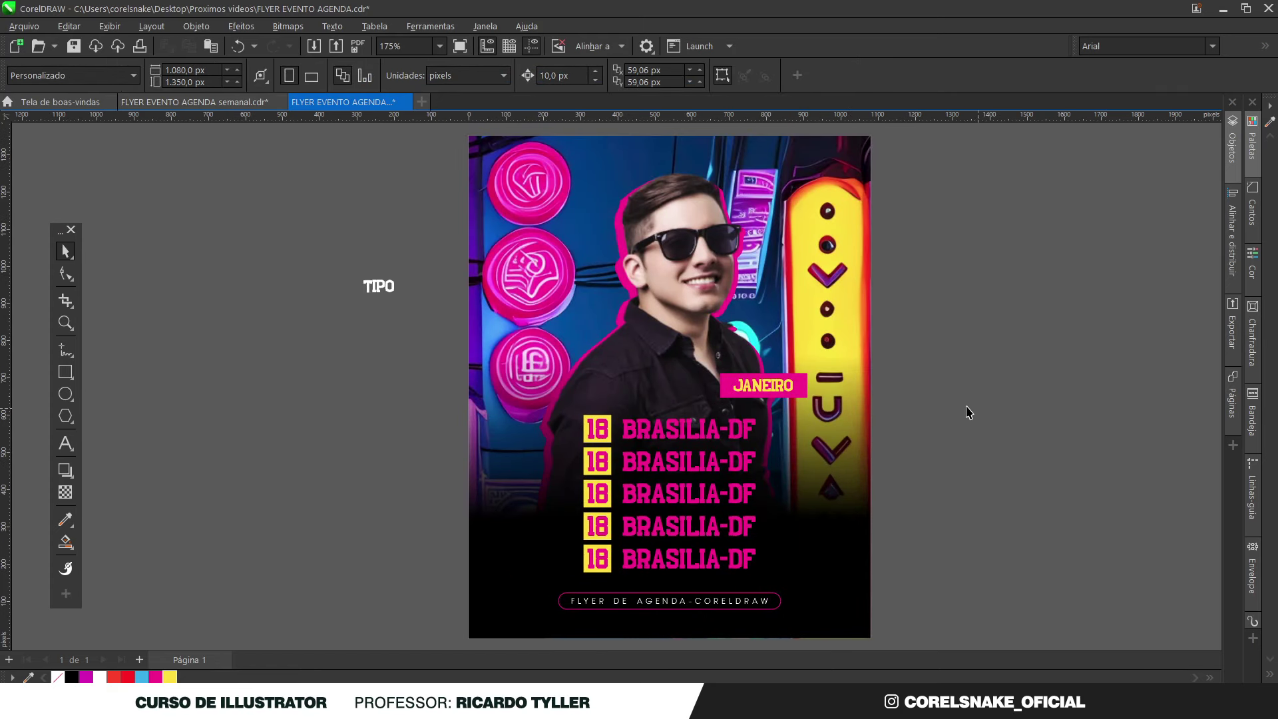
{"action": "scroll", "coordinate": [799, 394], "scroll_direction": "up", "scroll_amount": 1}
{"action": "left_click", "coordinate": [803, 392]}
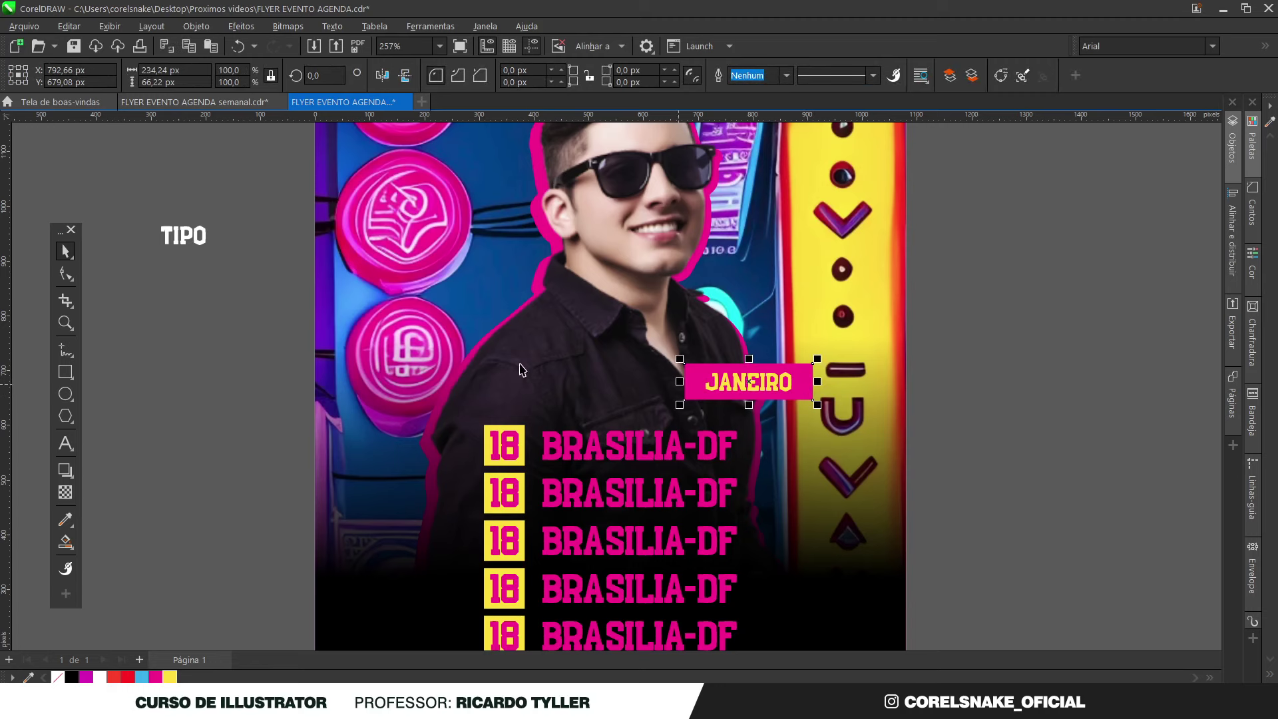
{"action": "scroll", "coordinate": [838, 384], "scroll_direction": "up", "scroll_amount": 3}
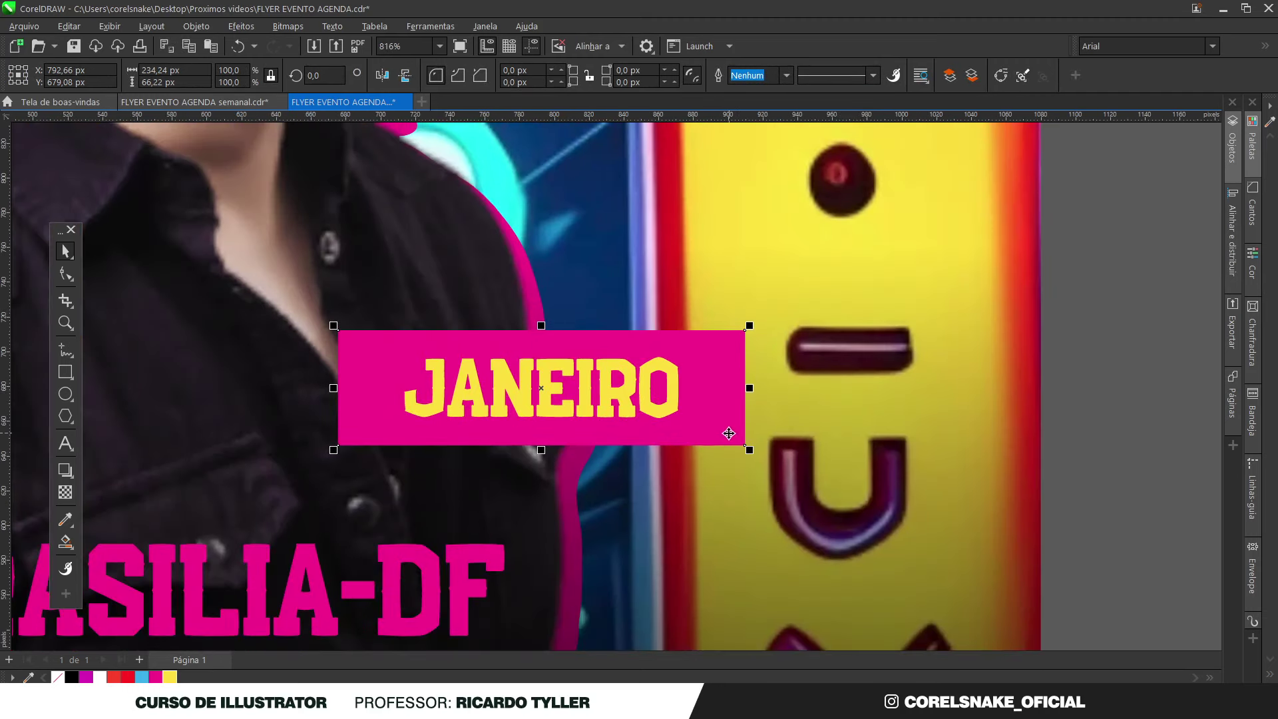
{"action": "left_click", "coordinate": [612, 396]}
{"action": "left_click_drag", "start_coordinate": [683, 424], "coordinate": [692, 430]}
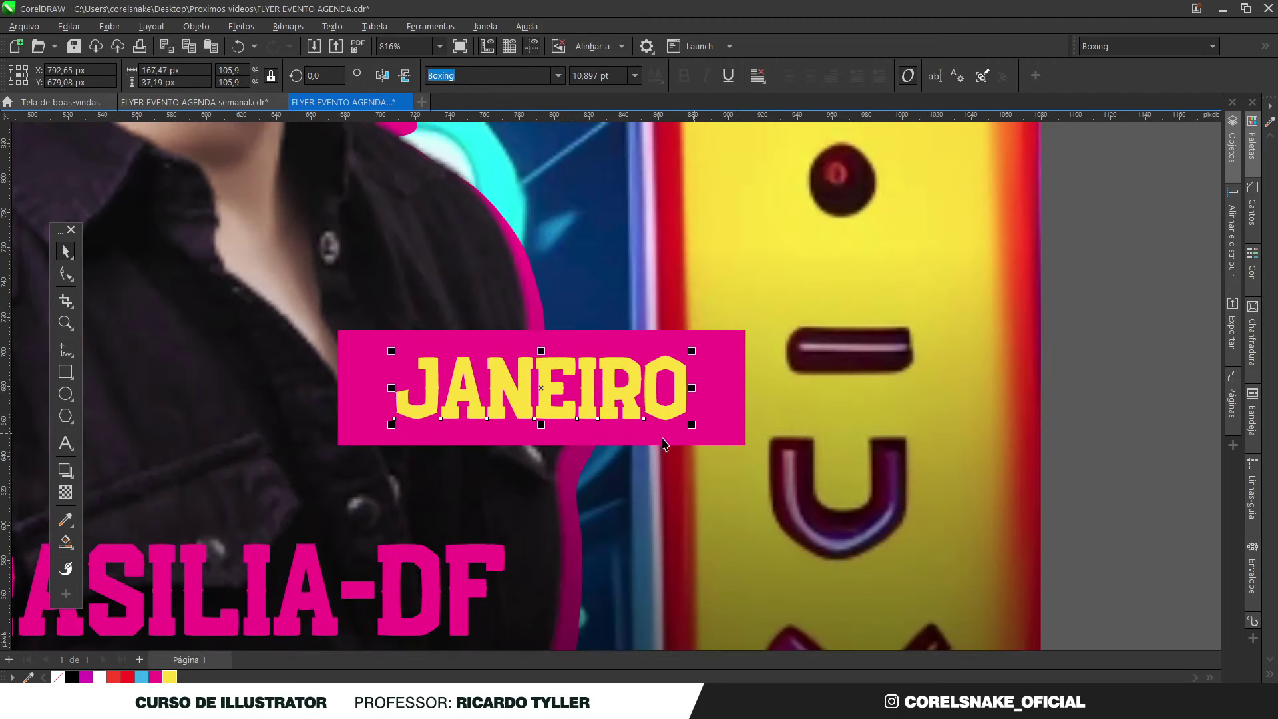
Step: Convert the pink rectangle to curves, add a node on its left edge and pull it inward as a notch
{"action": "left_click", "coordinate": [355, 343]}
{"action": "left_click", "coordinate": [356, 346]}
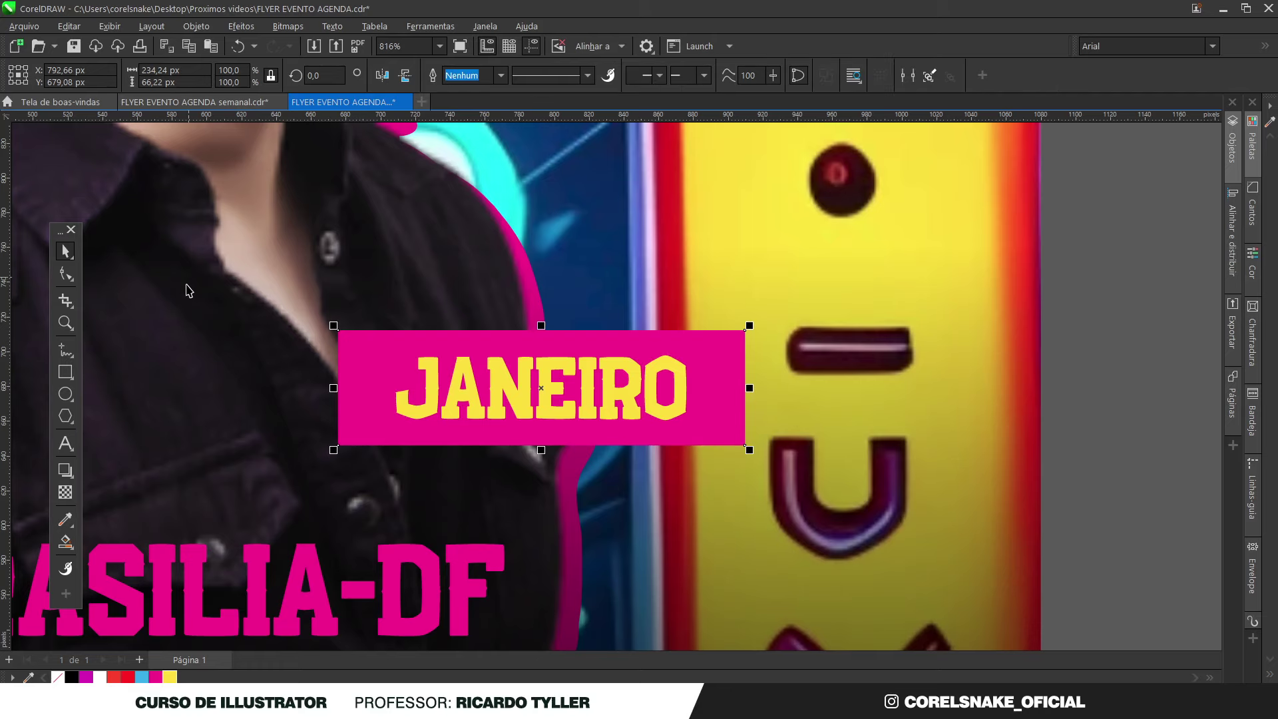
{"action": "left_click", "coordinate": [66, 273]}
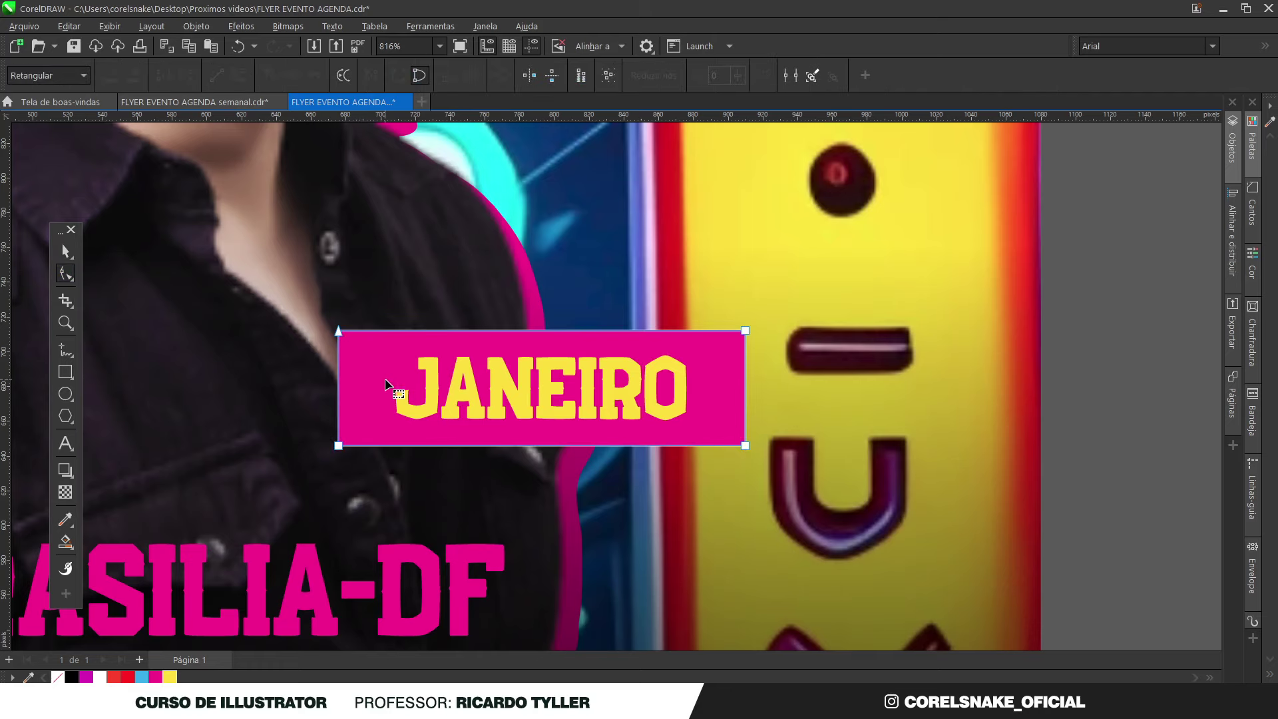
{"action": "scroll", "coordinate": [333, 374], "scroll_direction": "up", "scroll_amount": 1}
{"action": "double_click", "coordinate": [331, 373]}
{"action": "left_click_drag", "start_coordinate": [331, 373], "coordinate": [357, 370]}
Step: Add two nodes each to the pink banner's lower and upper edges and one midway on its right edge
{"action": "double_click", "coordinate": [515, 482]}
{"action": "double_click", "coordinate": [716, 481]}
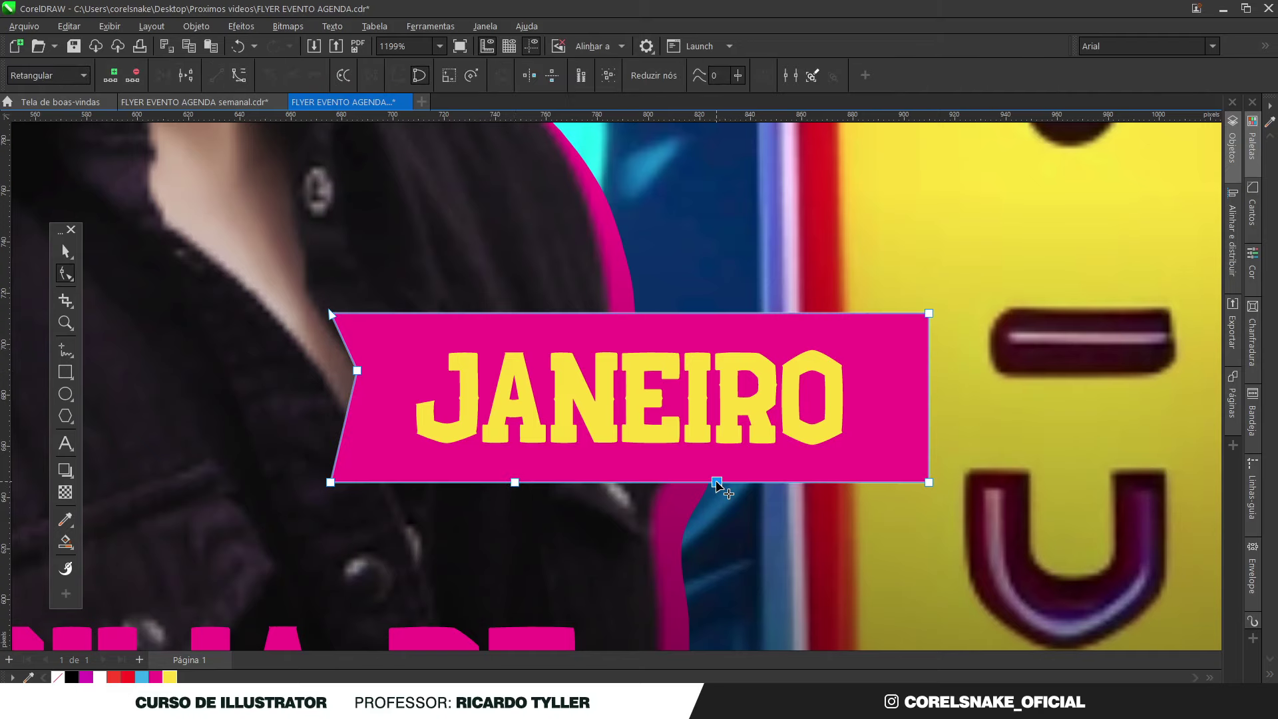
{"action": "double_click", "coordinate": [522, 312]}
{"action": "double_click", "coordinate": [731, 313]}
{"action": "double_click", "coordinate": [929, 381]}
{"action": "left_click_drag", "start_coordinate": [928, 382], "coordinate": [916, 405]}
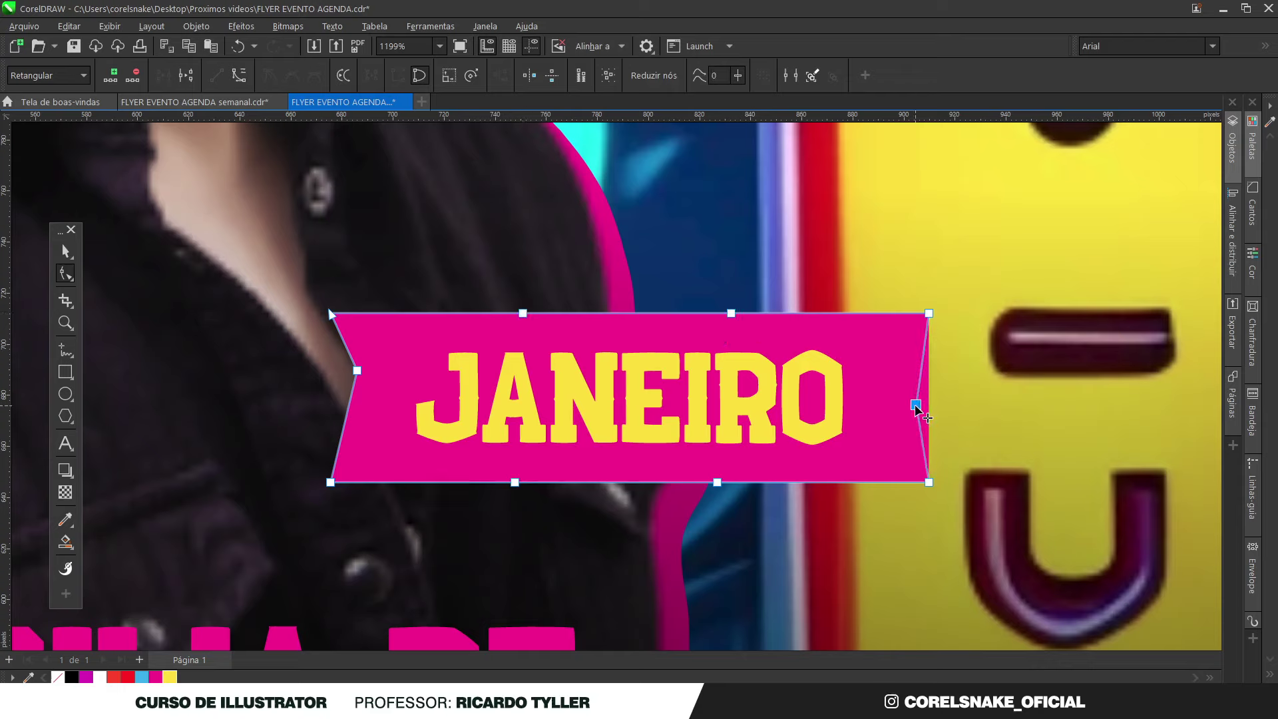
{"action": "key", "text": "ctrl+z"}
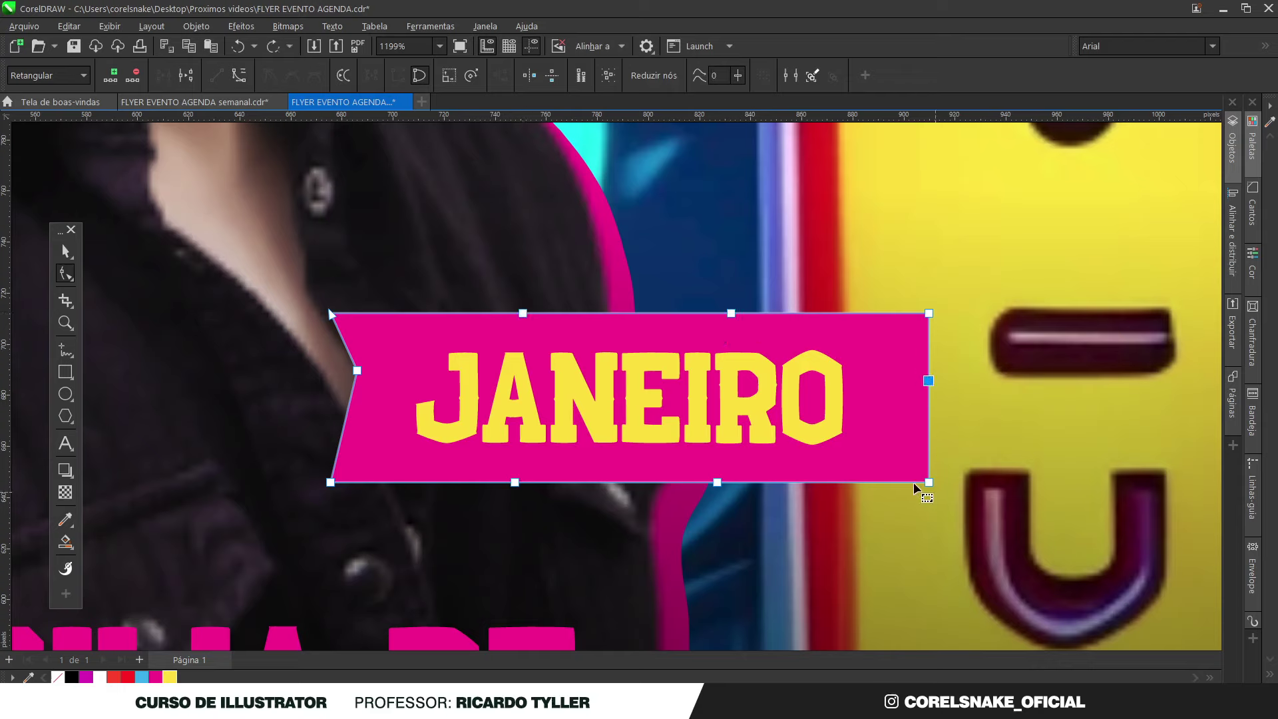
Step: Add a node near the lower edge's right end, move the banner's right corners inward and notch its right edge
{"action": "double_click", "coordinate": [844, 482]}
{"action": "left_click_drag", "start_coordinate": [929, 482], "coordinate": [914, 454]}
{"action": "left_click_drag", "start_coordinate": [921, 384], "coordinate": [892, 385]}
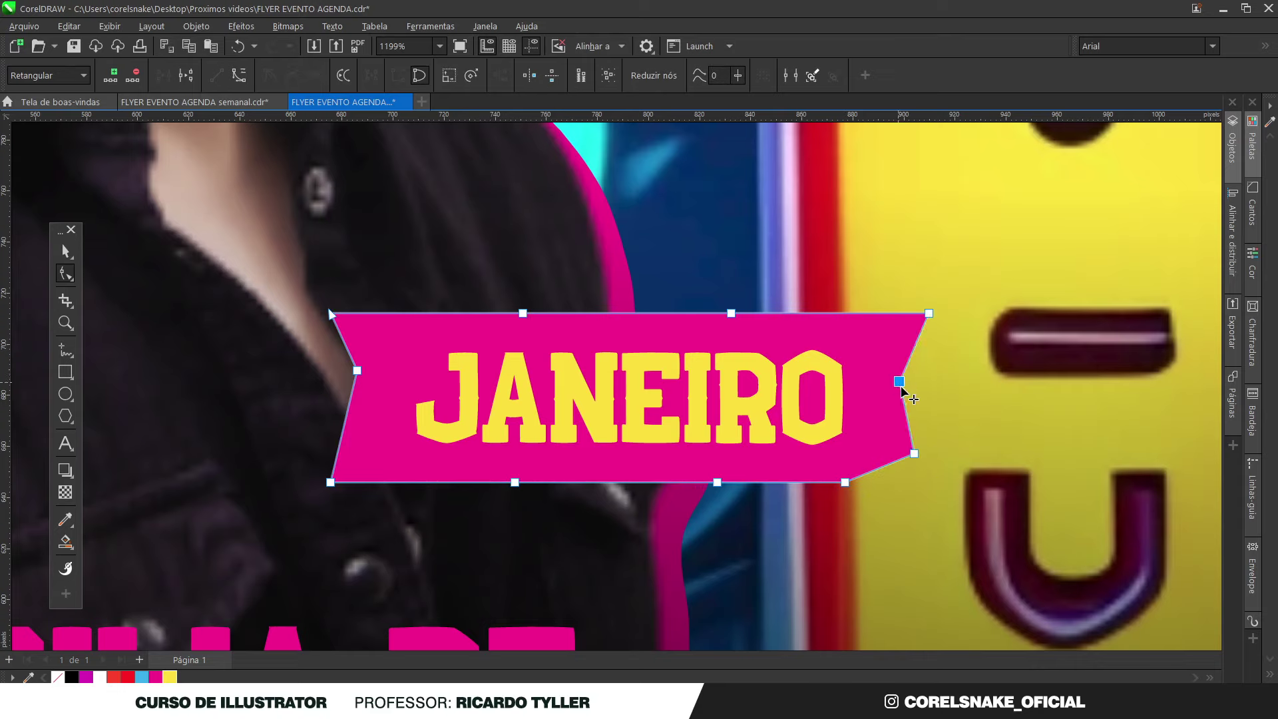
{"action": "left_click_drag", "start_coordinate": [884, 266], "coordinate": [882, 389]}
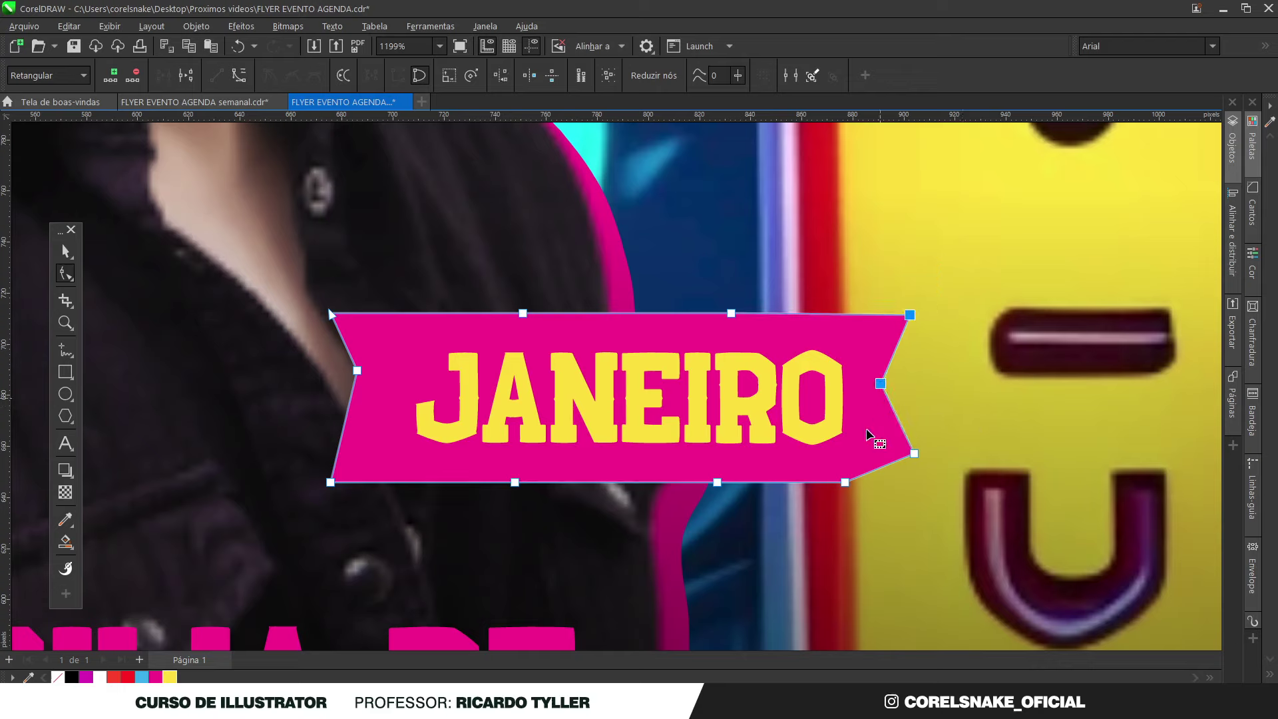
Step: Move the nodes along the banner's lower and upper edges to give the banner an irregular, torn outline
{"action": "left_click_drag", "start_coordinate": [515, 482], "coordinate": [515, 461]}
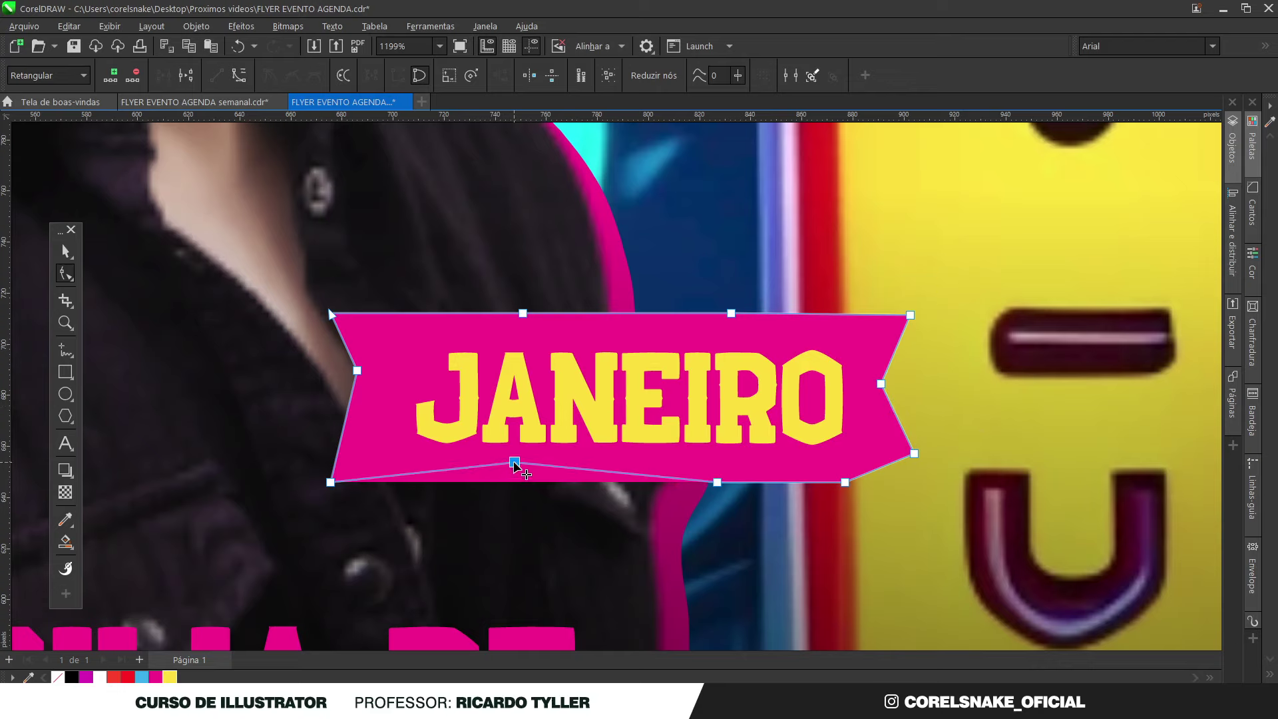
{"action": "left_click_drag", "start_coordinate": [730, 313], "coordinate": [697, 327]}
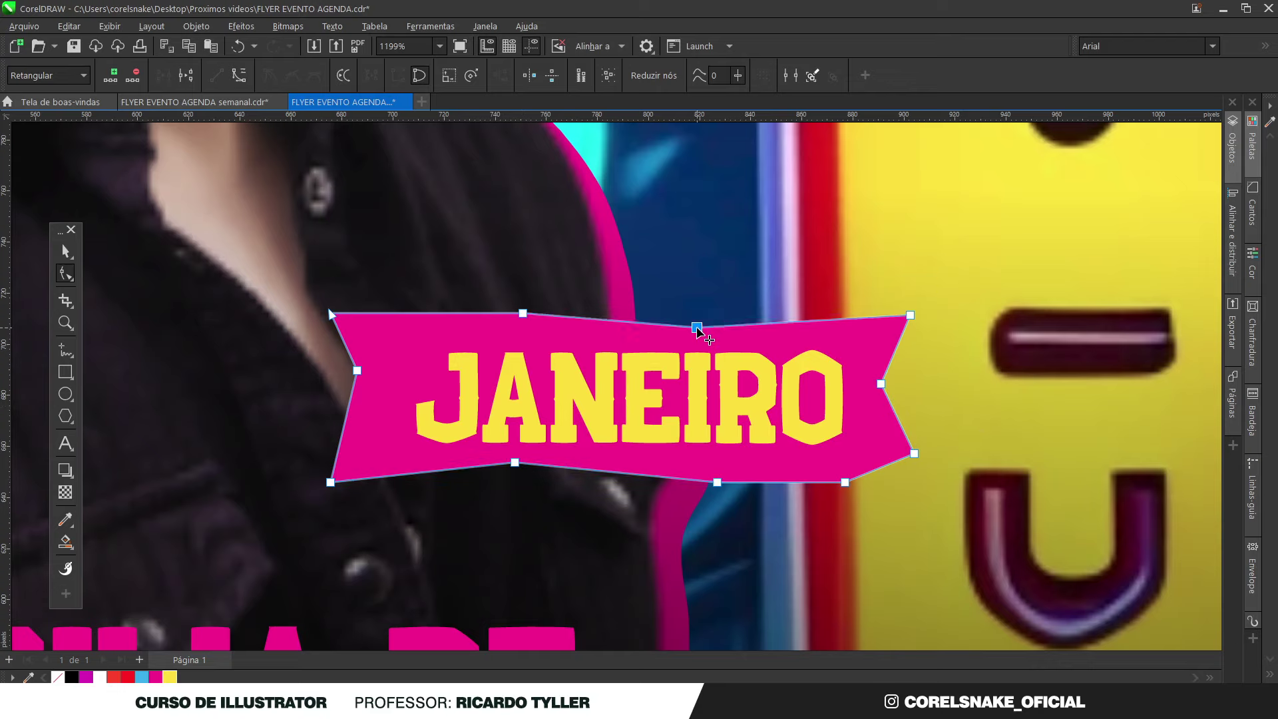
{"action": "left_click", "coordinate": [514, 461]}
{"action": "left_click_drag", "start_coordinate": [718, 482], "coordinate": [715, 489]}
{"action": "left_click", "coordinate": [845, 482]}
{"action": "left_click_drag", "start_coordinate": [844, 482], "coordinate": [849, 493]}
{"action": "left_click_drag", "start_coordinate": [716, 489], "coordinate": [718, 468]}
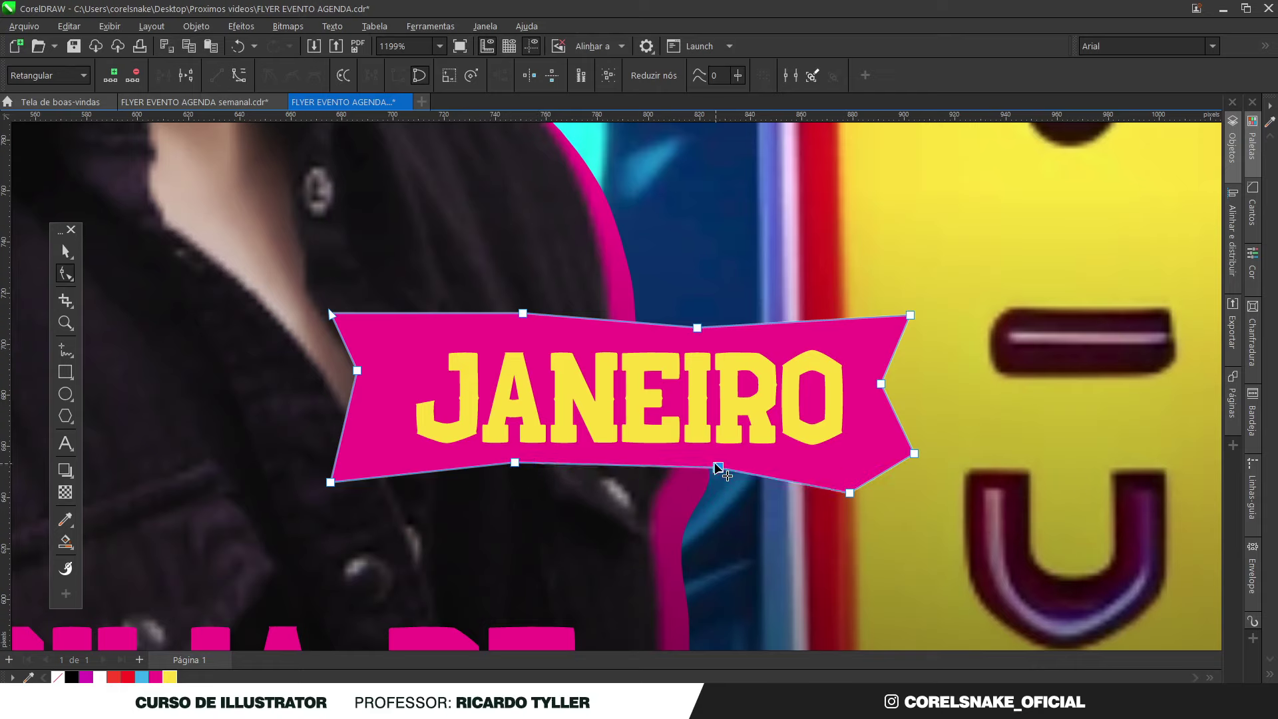
Step: Pull the lower edge's left node down, then add a node between it and the lower-left corner and raise it
{"action": "left_click_drag", "start_coordinate": [518, 472], "coordinate": [517, 489]}
{"action": "double_click", "coordinate": [405, 483]}
{"action": "left_click_drag", "start_coordinate": [406, 484], "coordinate": [405, 466]}
{"action": "scroll", "coordinate": [527, 490], "scroll_direction": "down", "scroll_amount": 1}
{"action": "scroll", "coordinate": [524, 385], "scroll_direction": "up", "scroll_amount": 2}
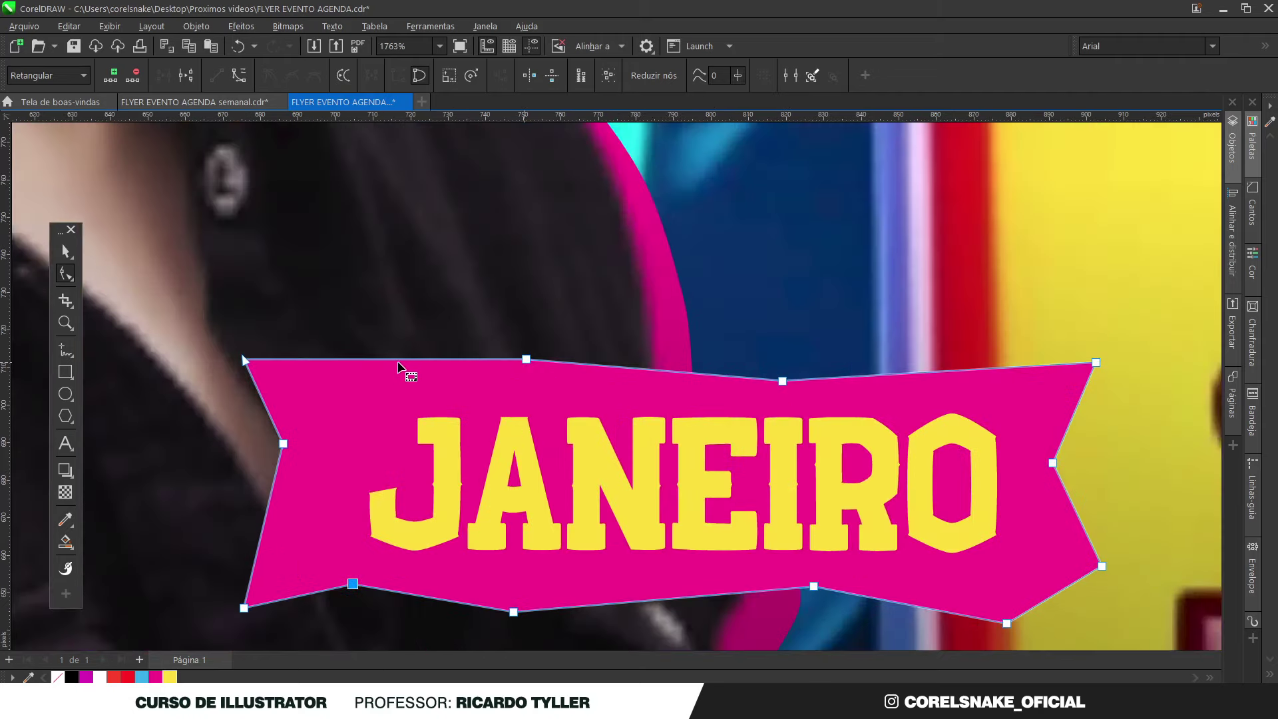
Step: Add a node on the left part of the pink banner's upper edge and pull it slightly down
{"action": "double_click", "coordinate": [399, 360]}
{"action": "left_click_drag", "start_coordinate": [400, 361], "coordinate": [398, 379]}
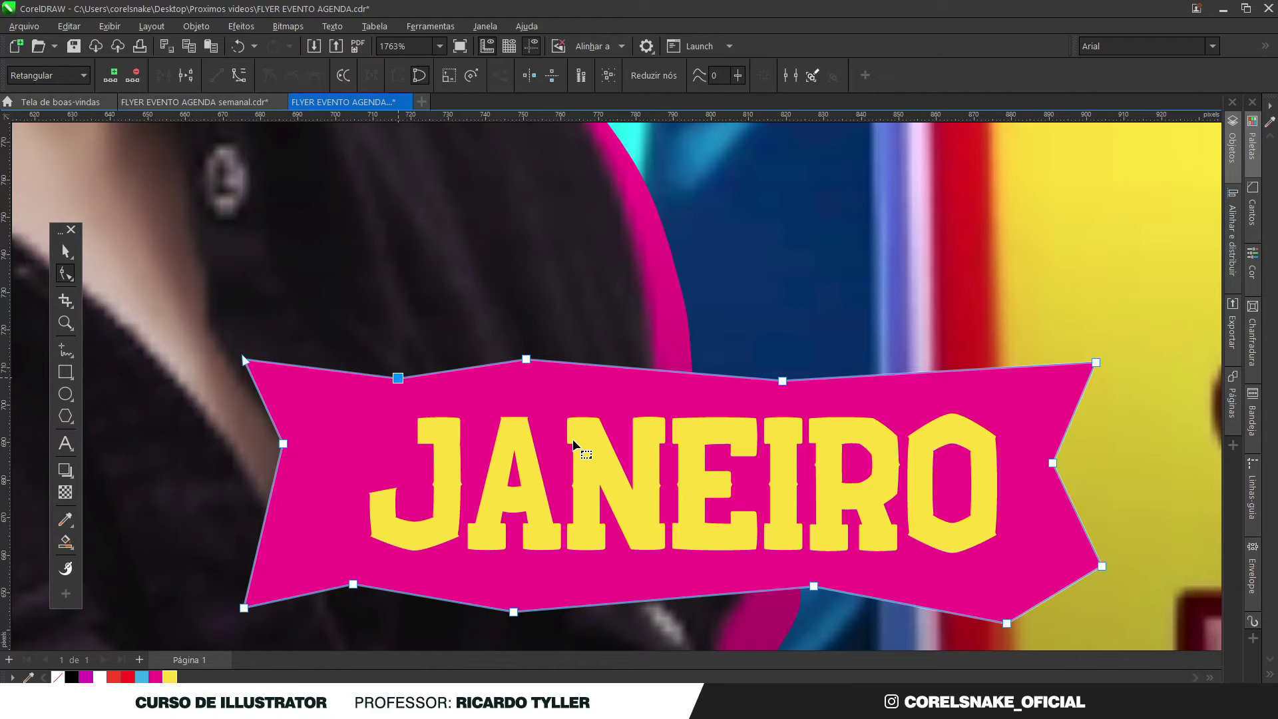
{"action": "scroll", "coordinate": [579, 447], "scroll_direction": "down", "scroll_amount": 3}
{"action": "left_click", "coordinate": [65, 251]}
{"action": "scroll", "coordinate": [768, 437], "scroll_direction": "down", "scroll_amount": 3}
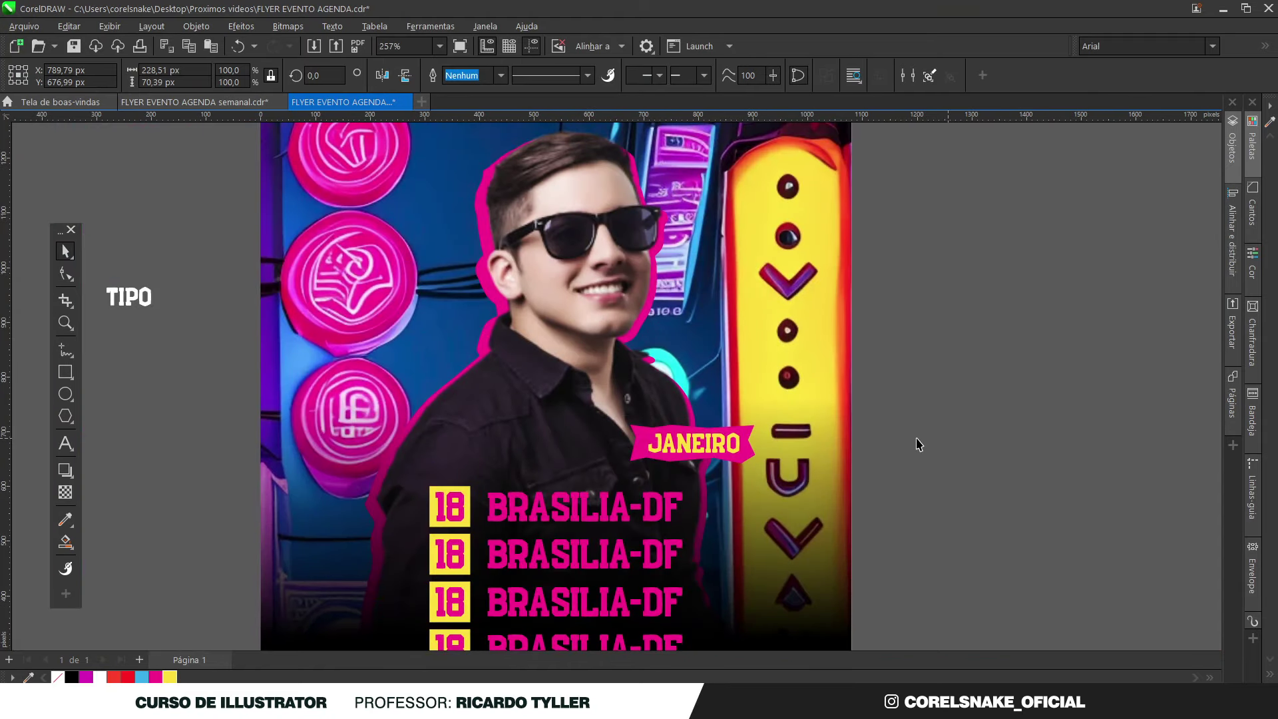
{"action": "left_click", "coordinate": [925, 440]}
Step: Enlarge the JANEIRO banner together with its text to about 261 px by 80 px
{"action": "left_click", "coordinate": [765, 386]}
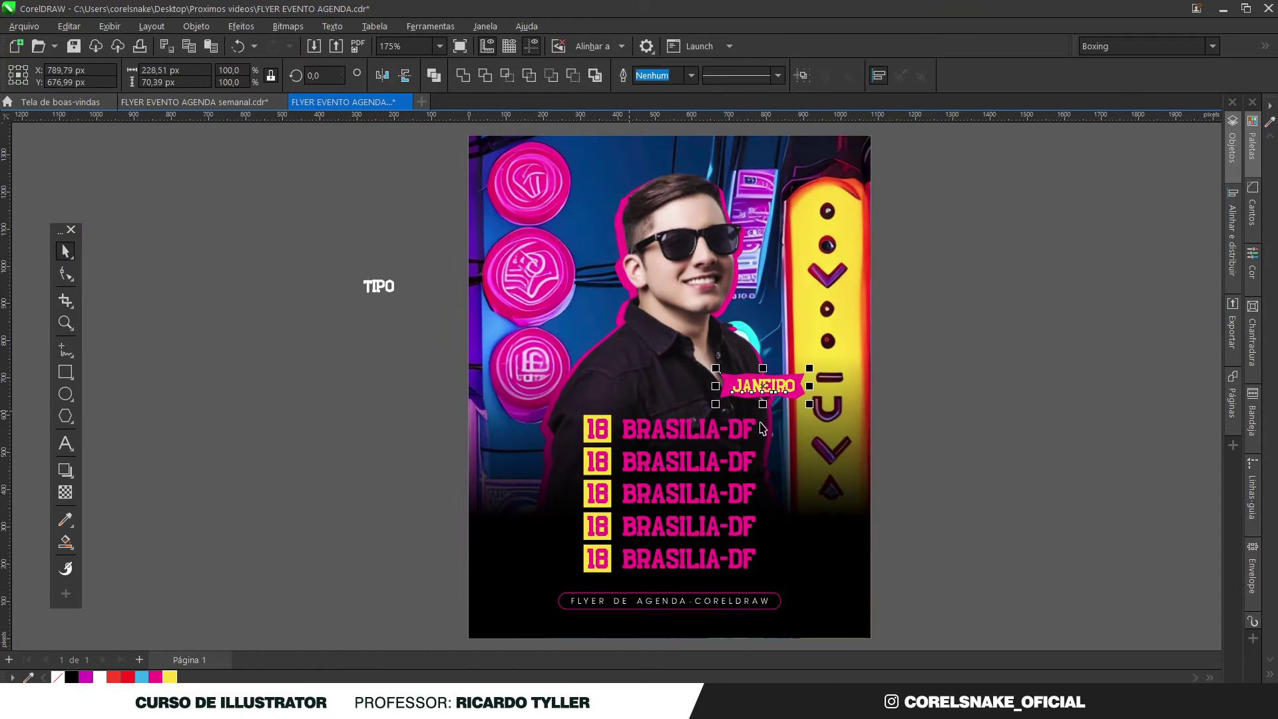
{"action": "scroll", "coordinate": [766, 416], "scroll_direction": "up", "scroll_amount": 2}
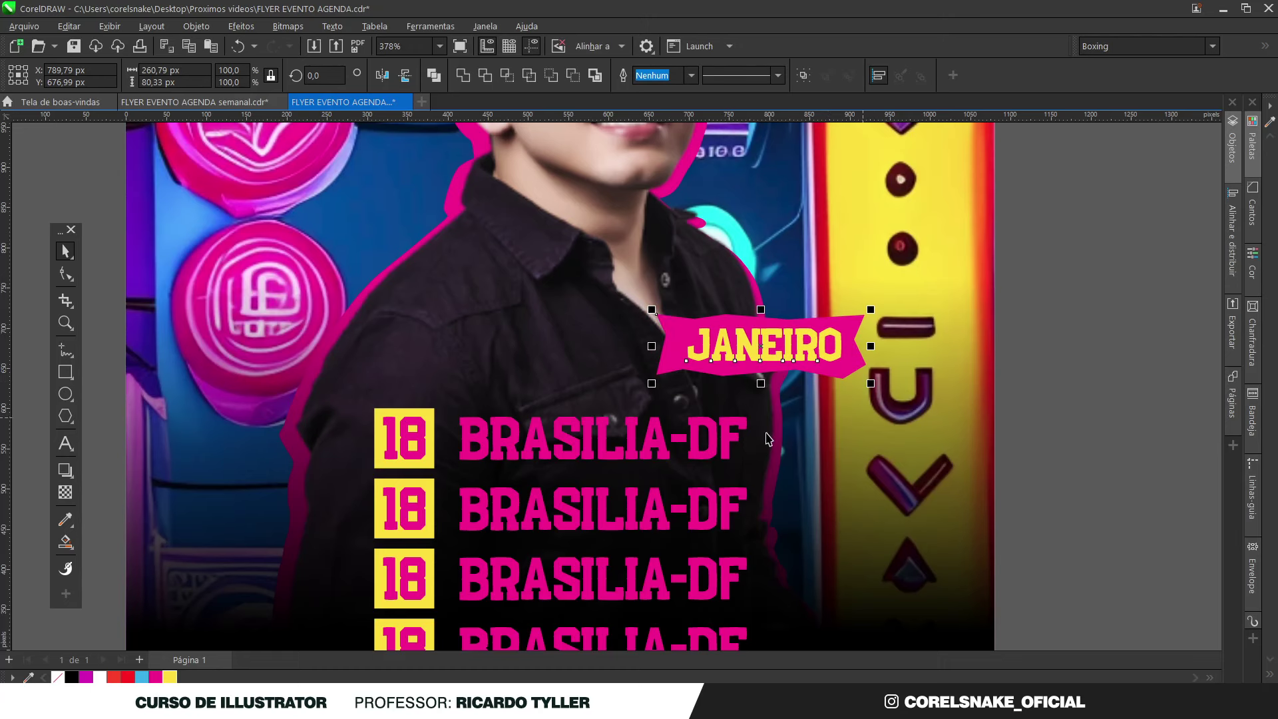
{"action": "scroll", "coordinate": [765, 437], "scroll_direction": "down", "scroll_amount": 2}
{"action": "left_click", "coordinate": [957, 414]}
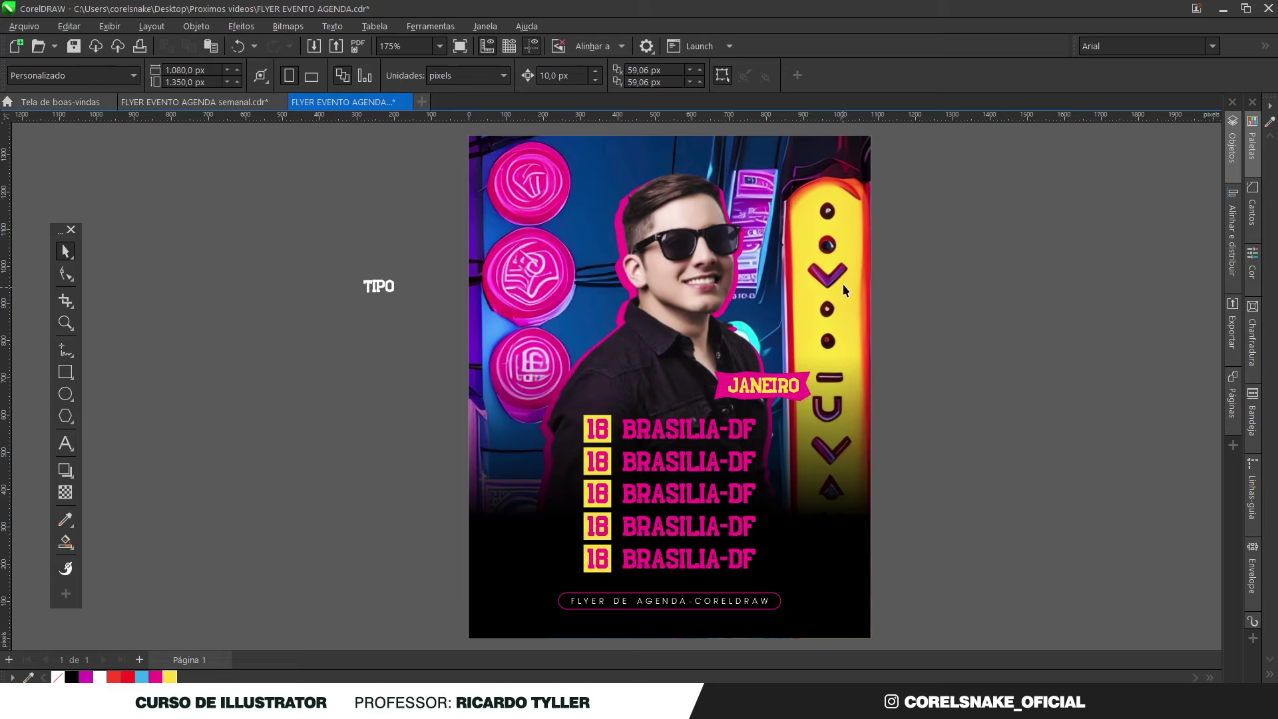
Step: Draw a square beside the page and rotate it to 315 degrees, forming a diamond about 397 px wide
{"action": "left_click", "coordinate": [65, 372]}
{"action": "left_click_drag", "start_coordinate": [238, 397], "coordinate": [343, 501]}
{"action": "key", "text": "space"}
{"action": "left_click", "coordinate": [324, 426]}
{"action": "left_click_drag", "start_coordinate": [345, 393], "coordinate": [380, 443]}
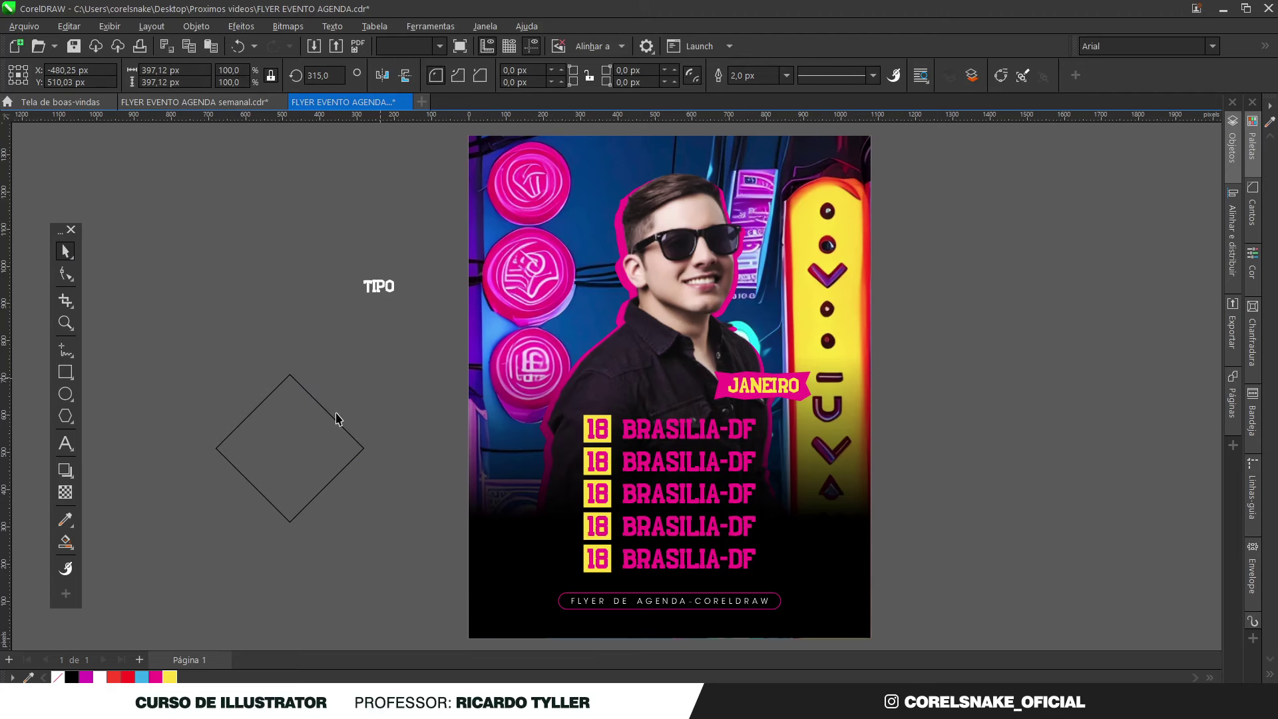
Step: Create a concentric smaller copy of the diamond, about 236 px wide
{"action": "scroll", "coordinate": [315, 464], "scroll_direction": "up", "scroll_amount": 2}
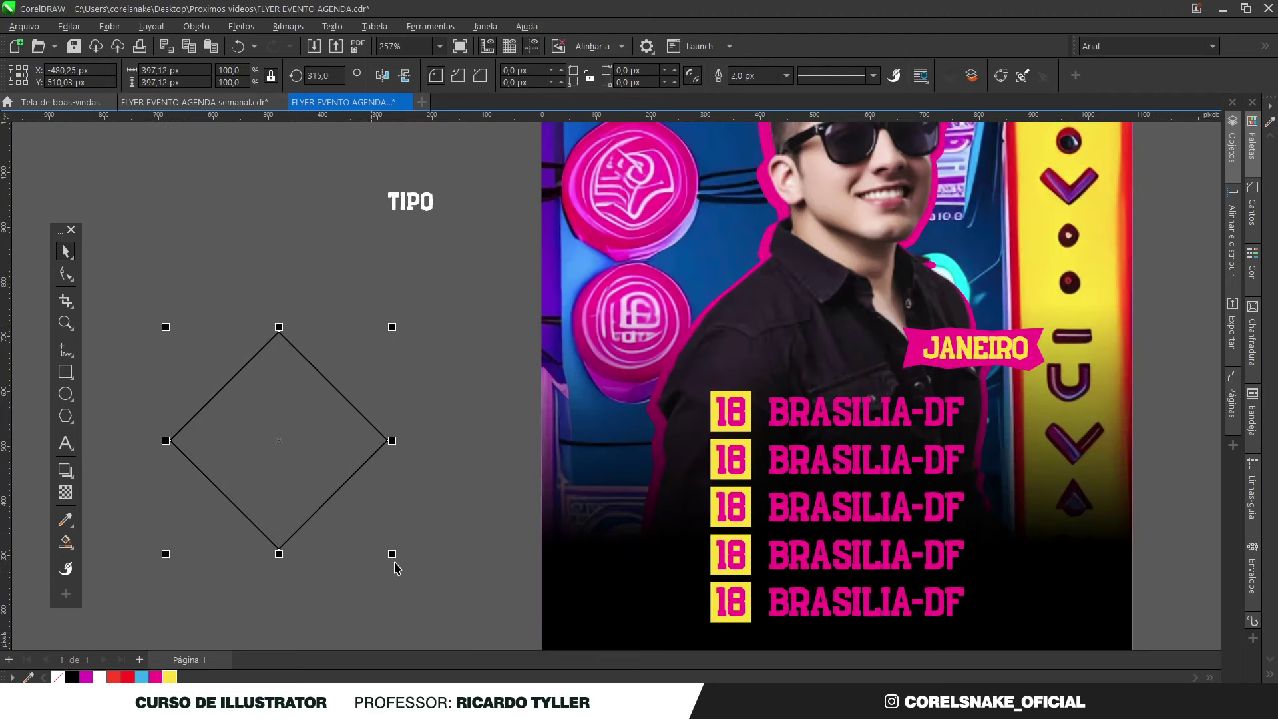
{"action": "left_click_drag", "start_coordinate": [396, 555], "coordinate": [353, 529]}
{"action": "right_click", "coordinate": [353, 529]}
{"action": "left_click", "coordinate": [134, 330]}
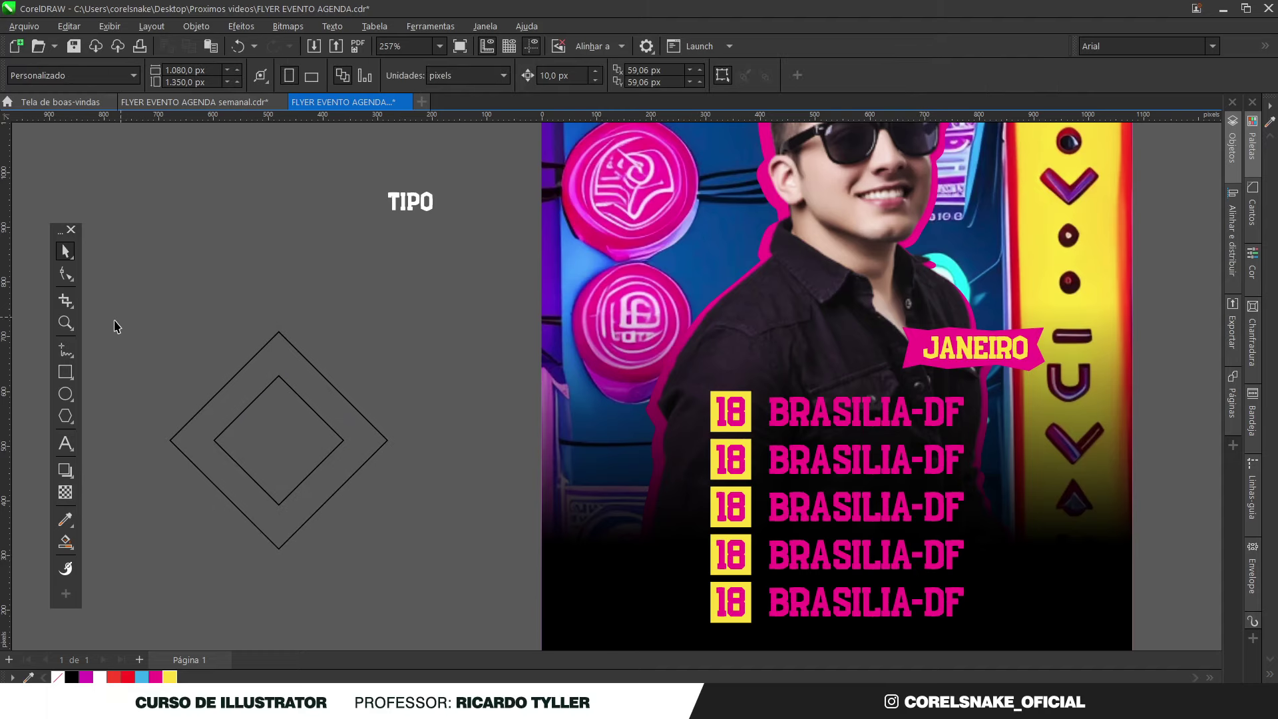
Step: Draw a vertical line about 509 px long across both diamonds and align it with their centre
{"action": "left_click", "coordinate": [65, 349]}
{"action": "left_click", "coordinate": [302, 293]}
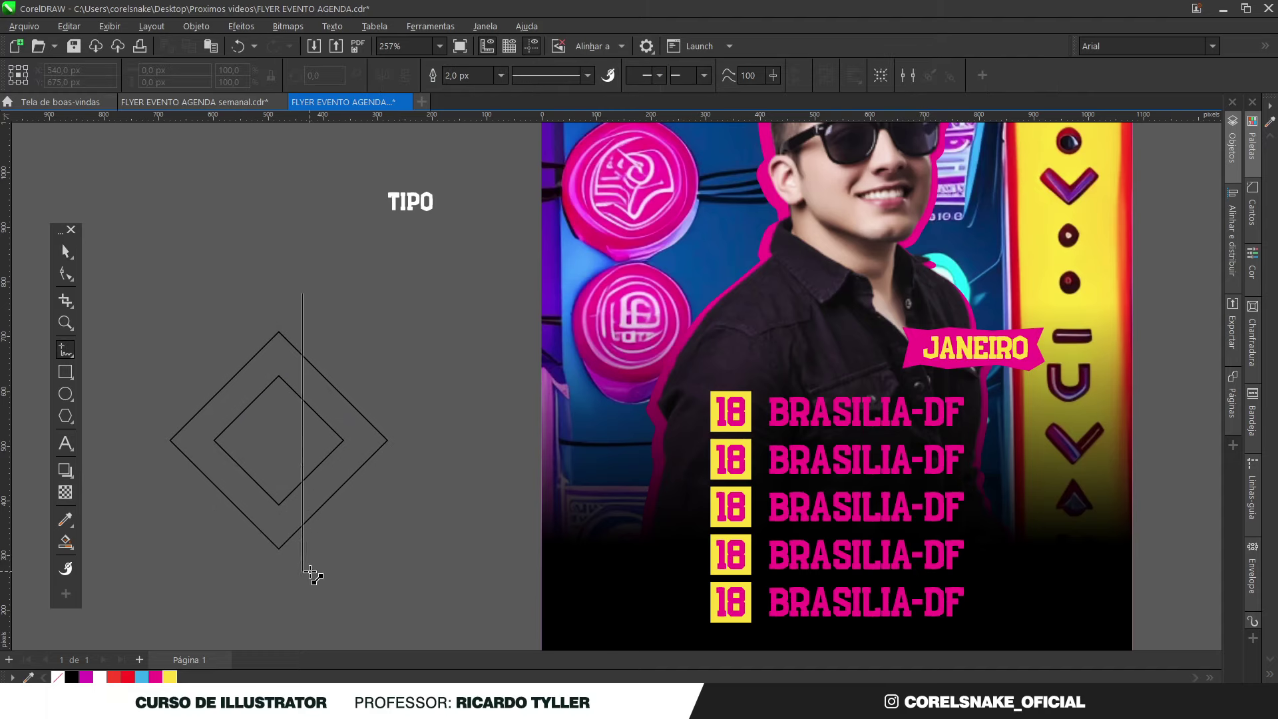
{"action": "left_click", "coordinate": [308, 571], "text": "ctrl"}
{"action": "left_click", "coordinate": [65, 252]}
{"action": "left_click", "coordinate": [384, 327]}
{"action": "left_click", "coordinate": [384, 333]}
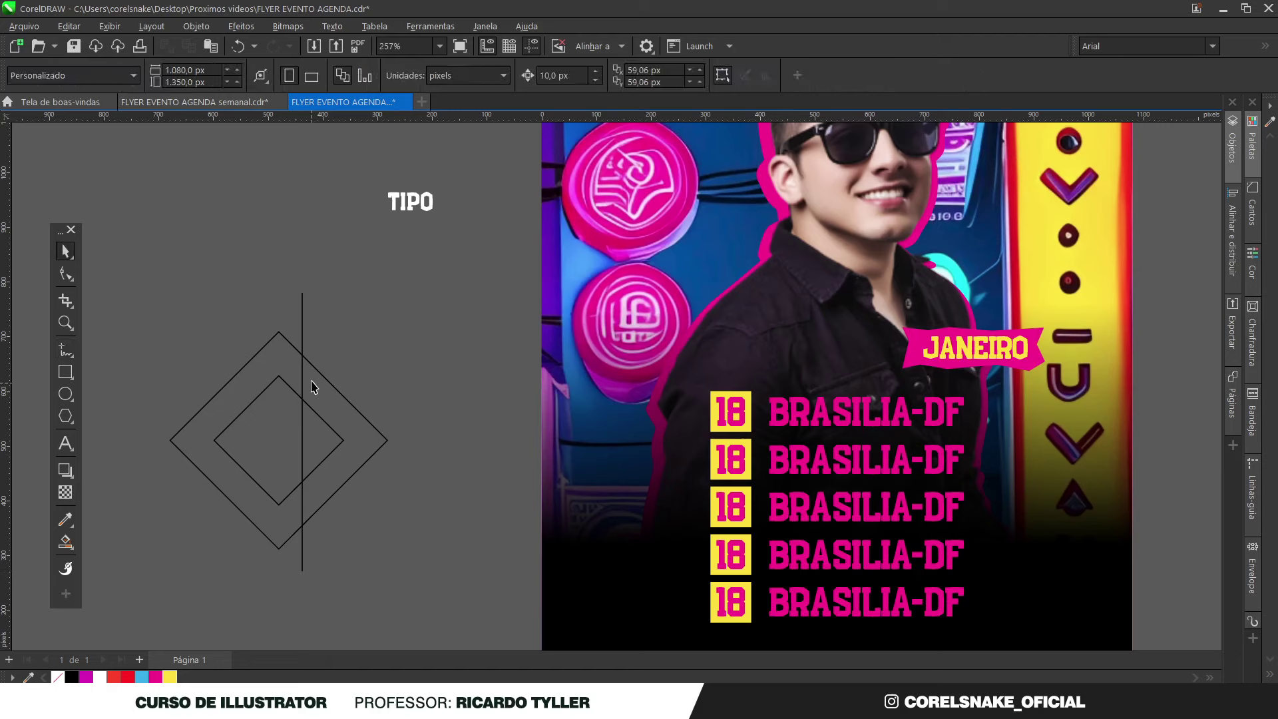
{"action": "left_click", "coordinate": [303, 376]}
{"action": "left_click_drag", "start_coordinate": [302, 366], "coordinate": [287, 371]}
{"action": "left_click", "coordinate": [400, 367]}
Step: Shrink the inner diamond to about 217 px wide and Smart Fill the right half of the band between the diamonds
{"action": "left_click", "coordinate": [331, 474]}
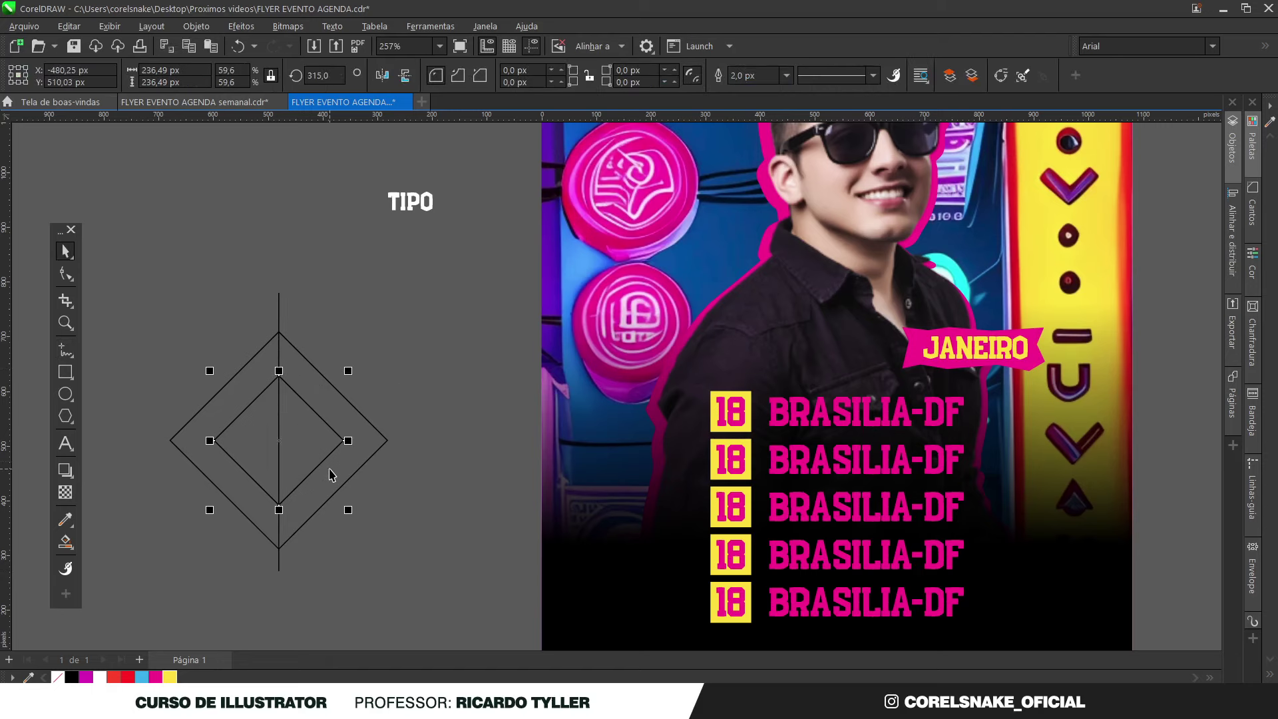
{"action": "left_click_drag", "start_coordinate": [346, 512], "coordinate": [341, 506]}
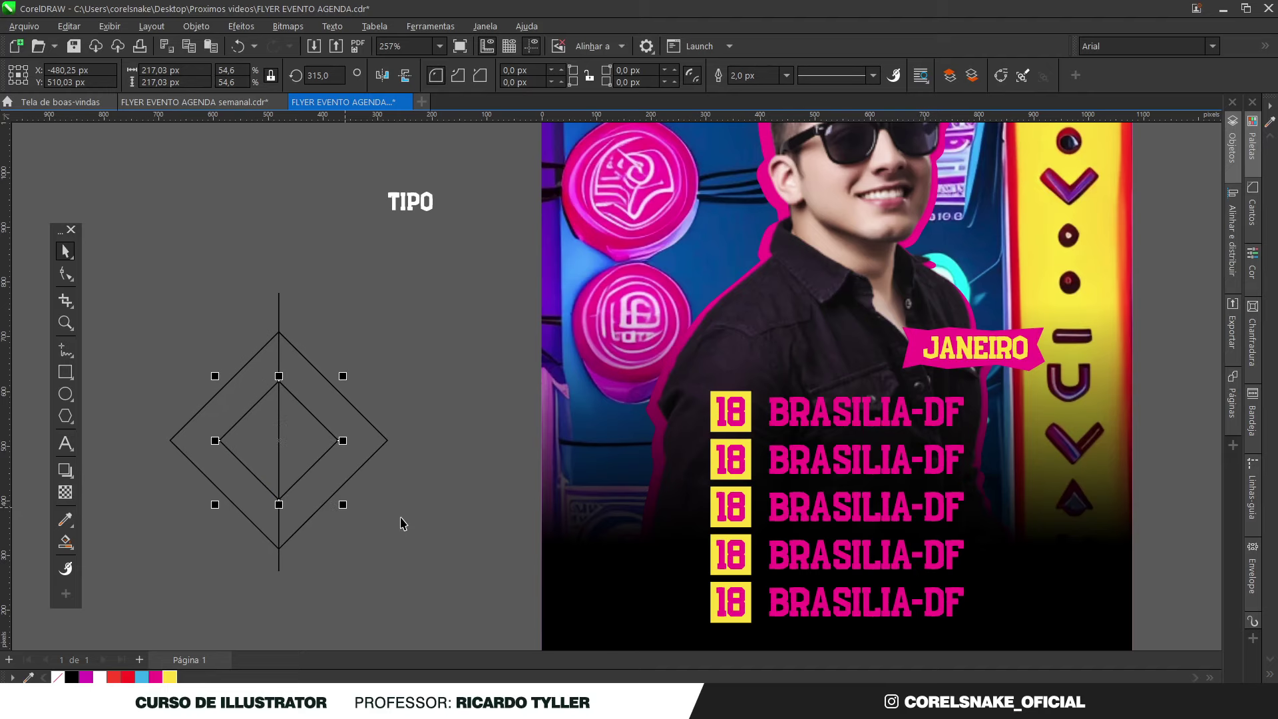
{"action": "left_click", "coordinate": [397, 433]}
{"action": "key", "text": "g"}
{"action": "left_click", "coordinate": [343, 414]}
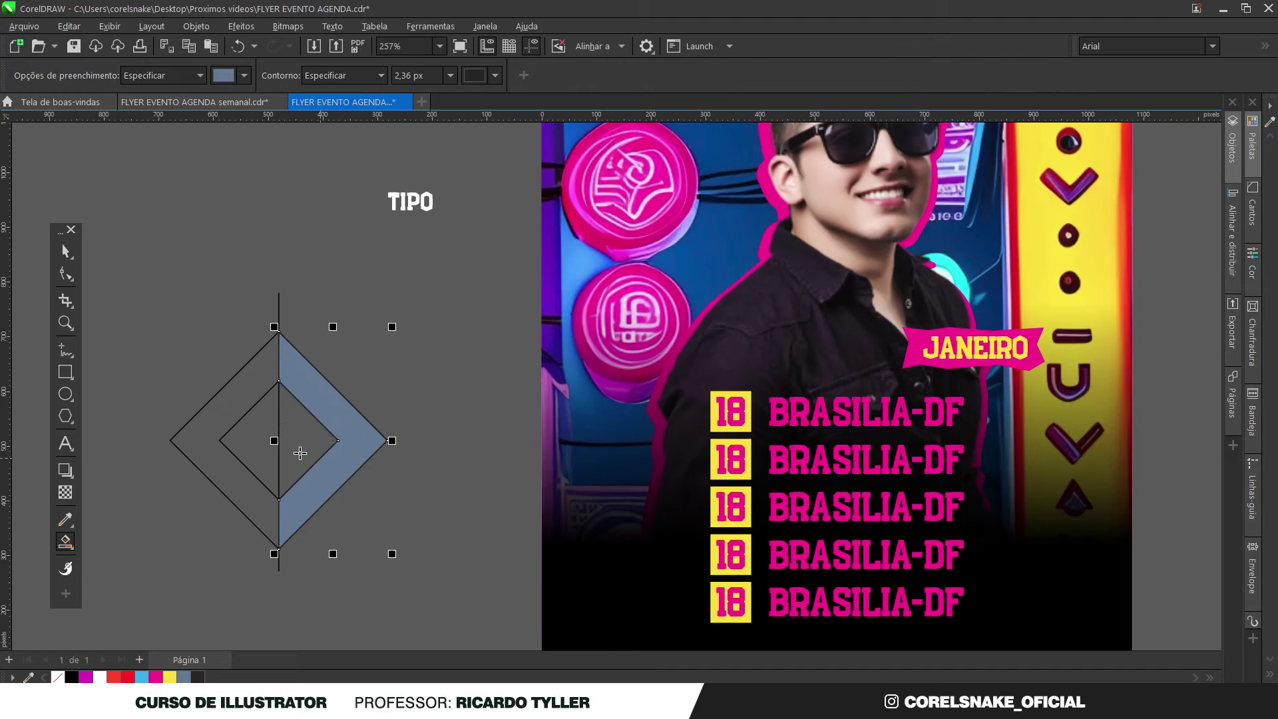
Step: Move the filled chevron over the page's left edge and delete the two construction diamonds and the line
{"action": "left_click", "coordinate": [65, 251]}
{"action": "left_click_drag", "start_coordinate": [328, 399], "coordinate": [574, 427]}
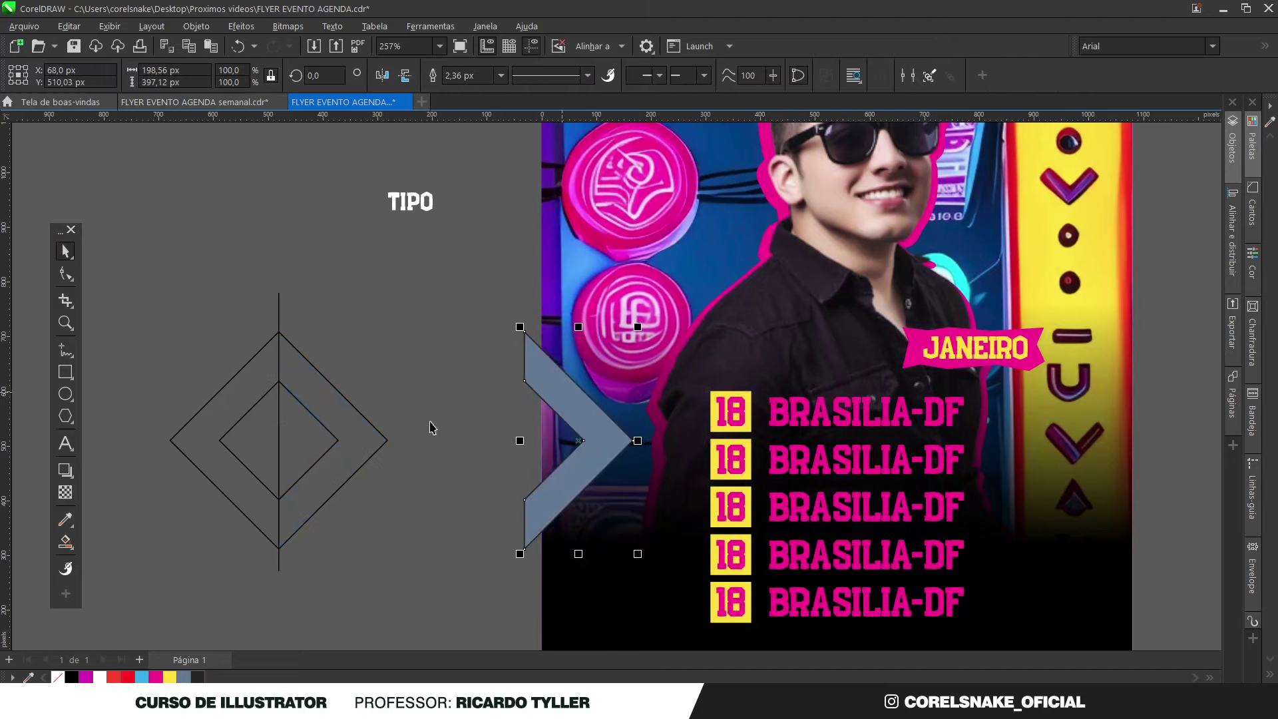
{"action": "left_click_drag", "start_coordinate": [199, 324], "coordinate": [410, 599]}
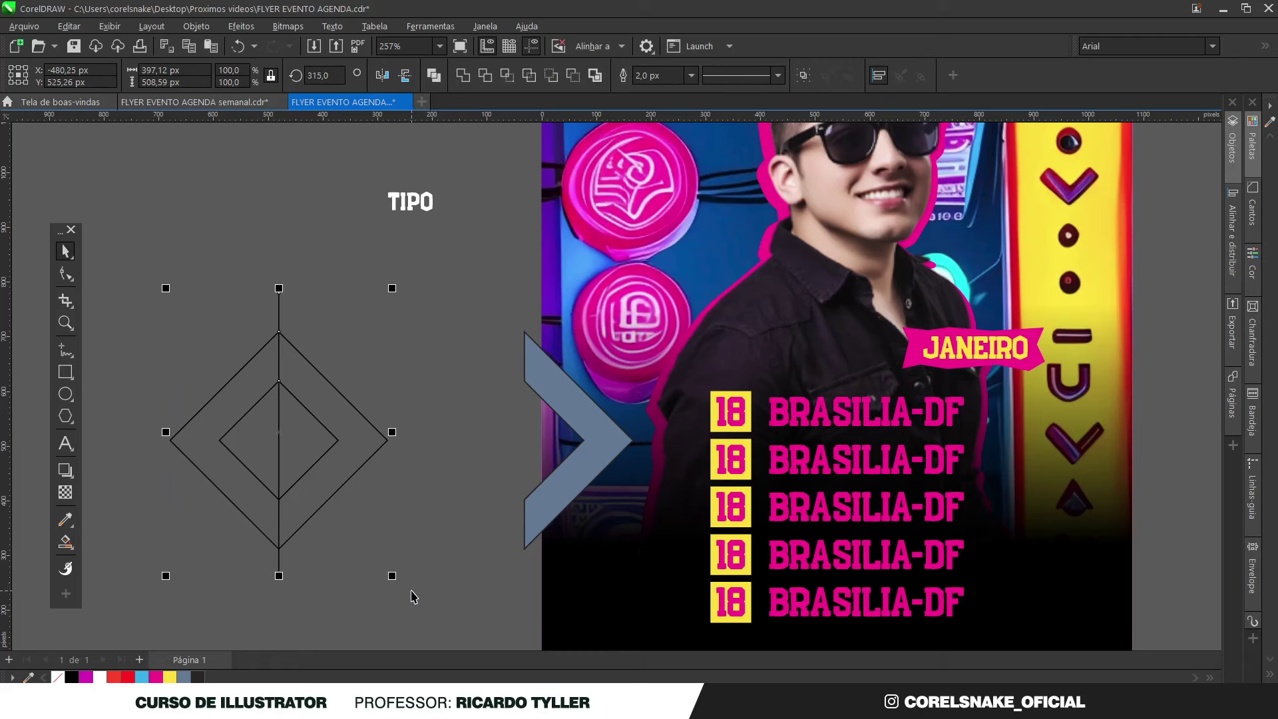
{"action": "key", "text": "Delete"}
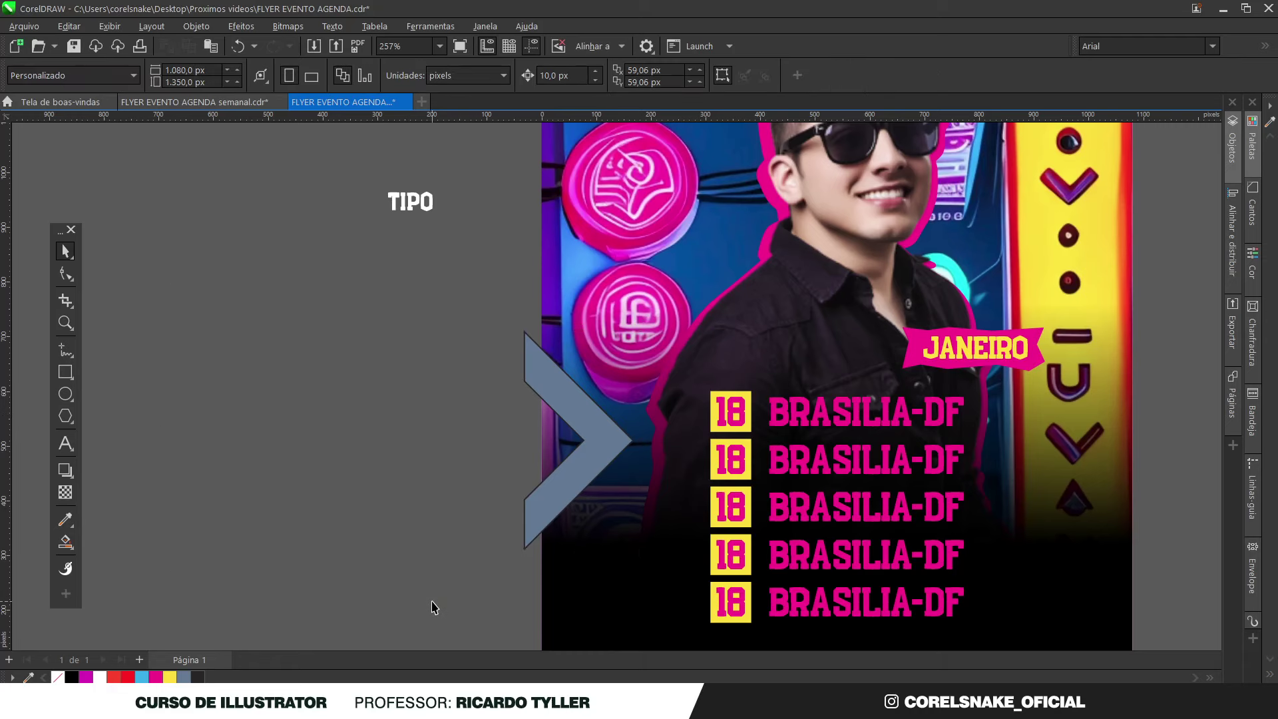
Step: Give the chevron a yellow fill without an outline and move it off the page to the left
{"action": "left_click", "coordinate": [567, 480]}
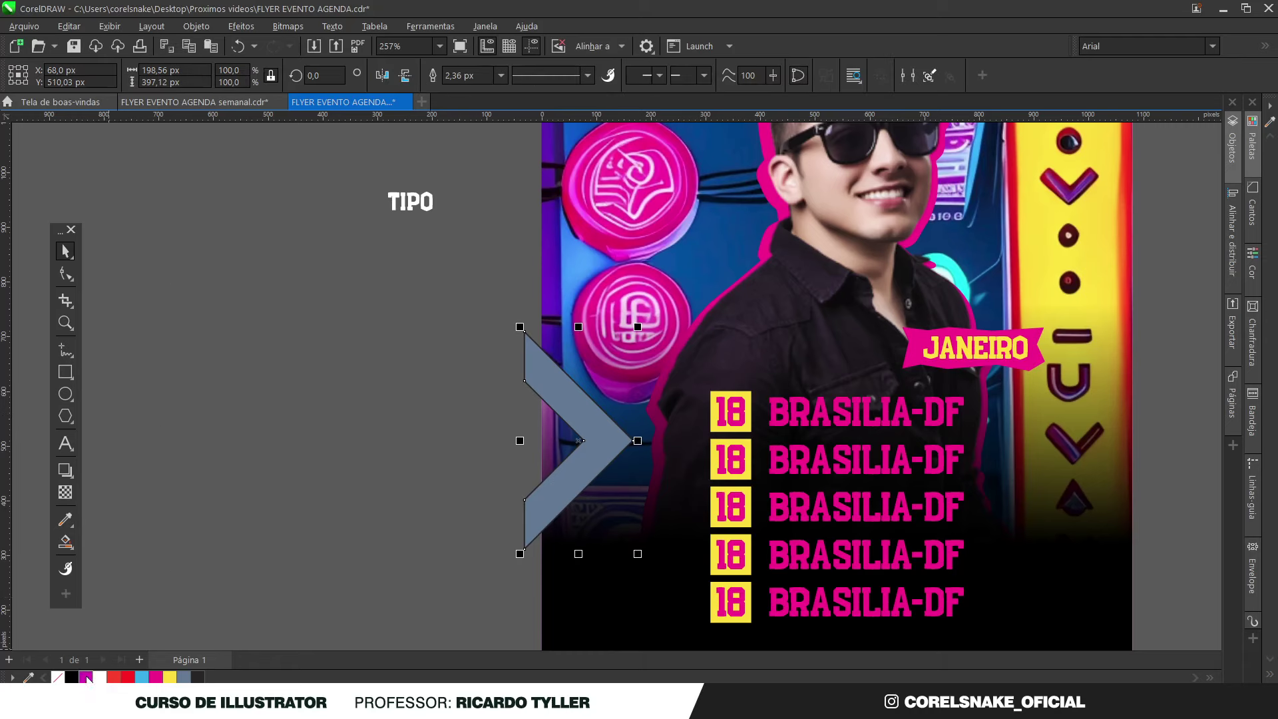
{"action": "left_click", "coordinate": [170, 678]}
{"action": "right_click", "coordinate": [58, 677]}
{"action": "scroll", "coordinate": [370, 596], "scroll_direction": "down", "scroll_amount": 1}
{"action": "left_click_drag", "start_coordinate": [513, 491], "coordinate": [286, 448]}
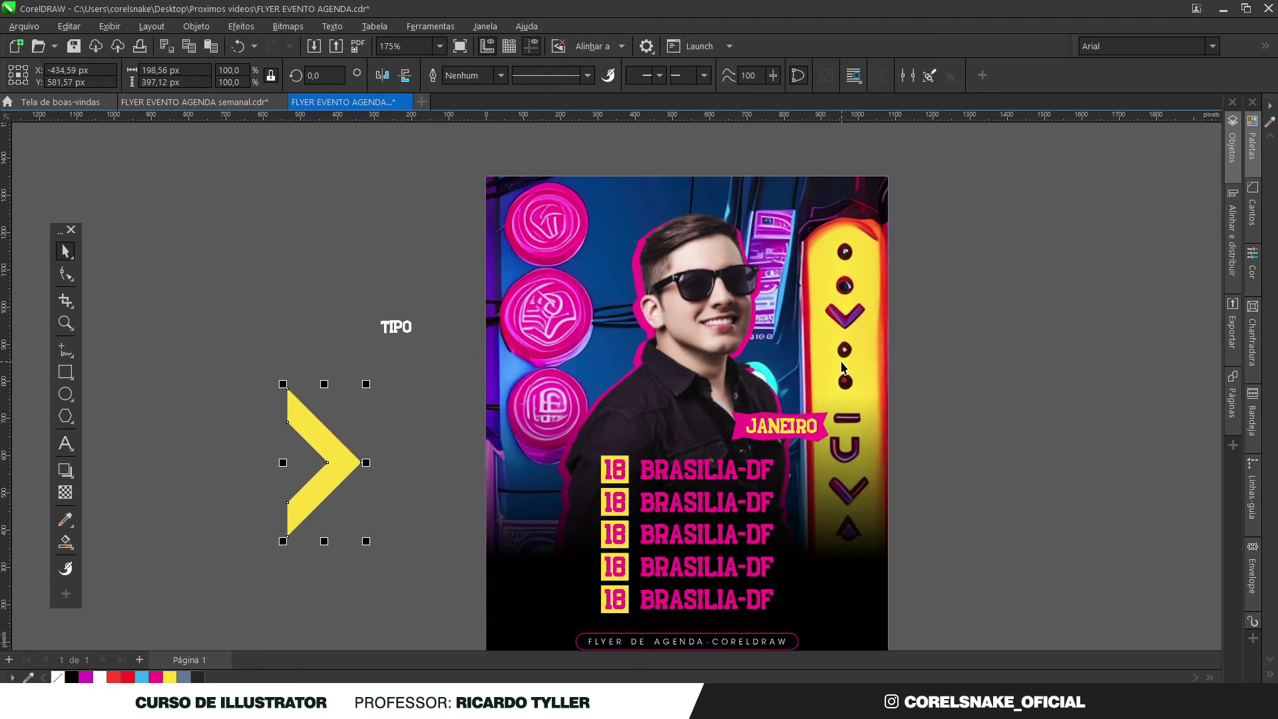
Step: Scale the yellow chevron to 68 % and duplicate it to the right, making a pair about 258 px wide
{"action": "left_click_drag", "start_coordinate": [366, 541], "coordinate": [354, 536]}
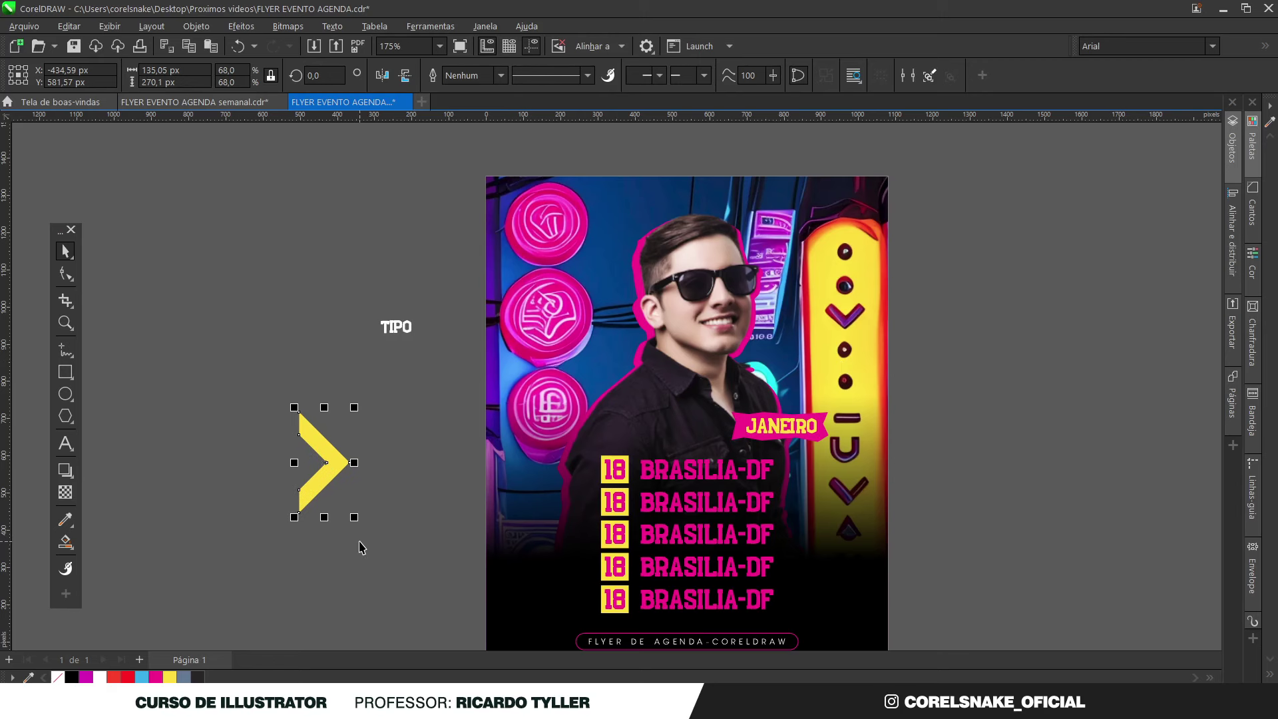
{"action": "scroll", "coordinate": [327, 449], "scroll_direction": "up", "scroll_amount": 1}
{"action": "left_click_drag", "start_coordinate": [335, 461], "coordinate": [391, 469]}
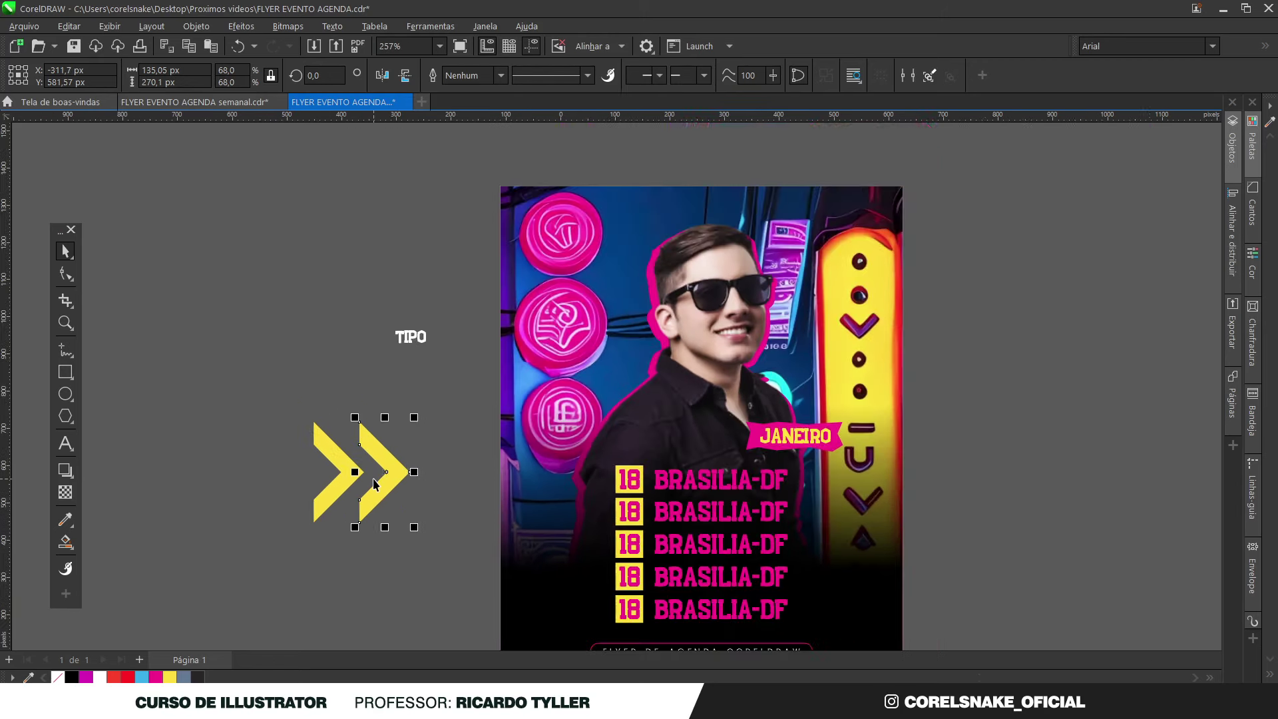
{"action": "scroll", "coordinate": [372, 478], "scroll_direction": "down", "scroll_amount": 1}
Step: Place the chevron pair to the left of the first dates, scaled to 56.6 % and rotated about 26.4 degrees
{"action": "left_click_drag", "start_coordinate": [257, 404], "coordinate": [407, 531]}
{"action": "scroll", "coordinate": [326, 459], "scroll_direction": "down", "scroll_amount": 1}
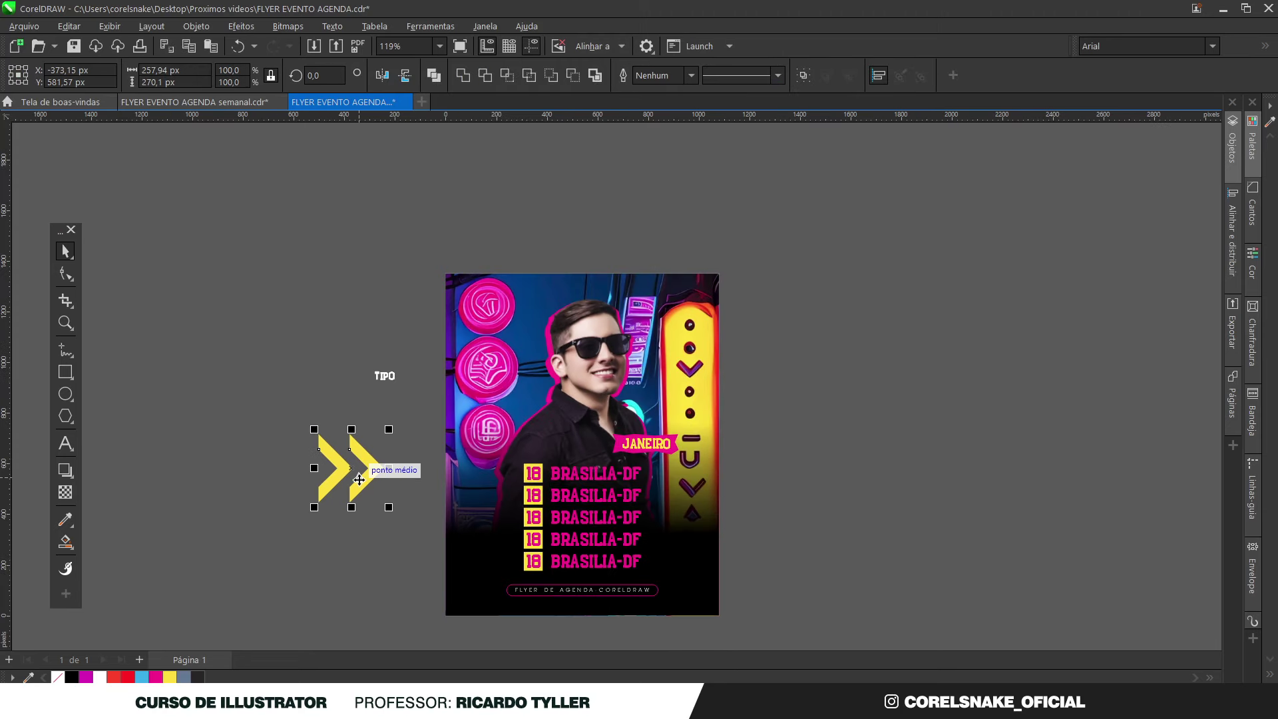
{"action": "left_click_drag", "start_coordinate": [365, 460], "coordinate": [492, 491]}
{"action": "scroll", "coordinate": [496, 521], "scroll_direction": "up", "scroll_amount": 1}
{"action": "left_click_drag", "start_coordinate": [522, 544], "coordinate": [531, 500]}
{"action": "left_click", "coordinate": [493, 478]}
{"action": "left_click", "coordinate": [494, 472]}
{"action": "scroll", "coordinate": [220, 404], "scroll_direction": "down", "scroll_amount": 2}
{"action": "left_click", "coordinate": [510, 476]}
{"action": "scroll", "coordinate": [379, 443], "scroll_direction": "up", "scroll_amount": 2}
{"action": "left_click", "coordinate": [335, 396]}
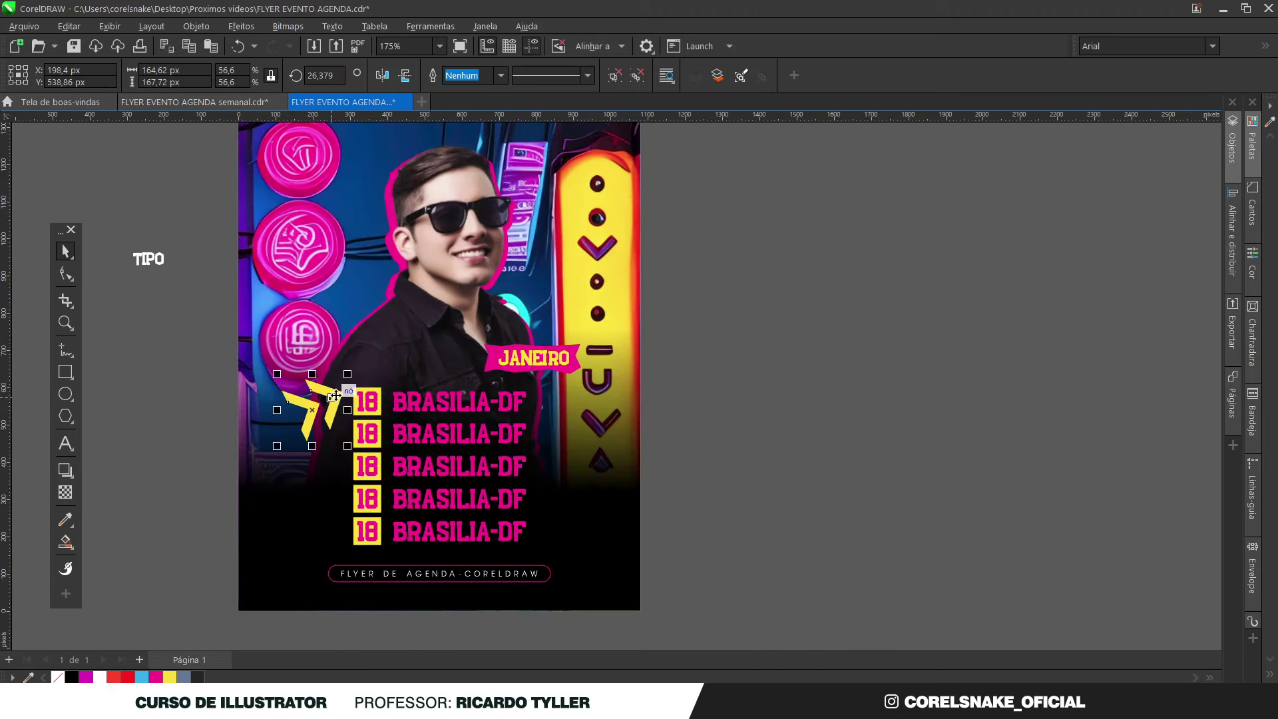
Step: Duplicate the yellow chevron pair, move the copy off the page to the right and mirror it horizontally
{"action": "left_click_drag", "start_coordinate": [335, 396], "coordinate": [605, 507]}
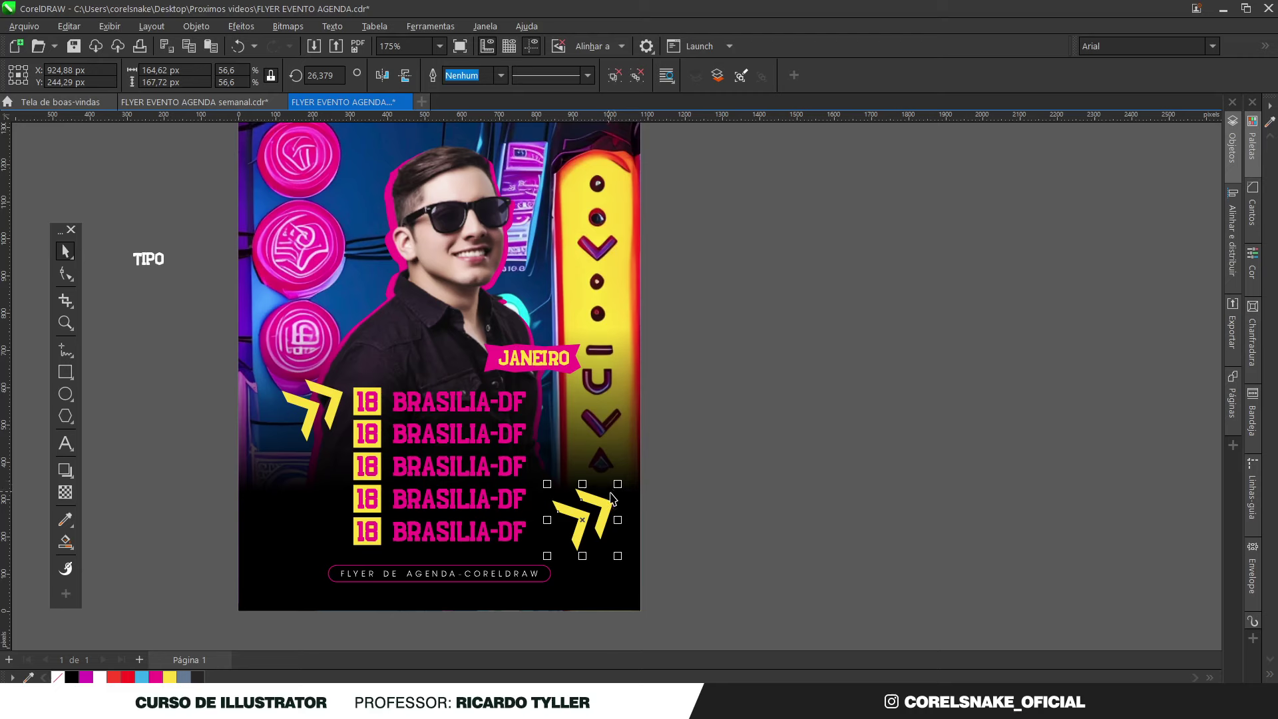
{"action": "scroll", "coordinate": [619, 496], "scroll_direction": "down", "scroll_amount": 2}
{"action": "scroll", "coordinate": [620, 501], "scroll_direction": "up", "scroll_amount": 1}
{"action": "left_click_drag", "start_coordinate": [642, 516], "coordinate": [793, 504]}
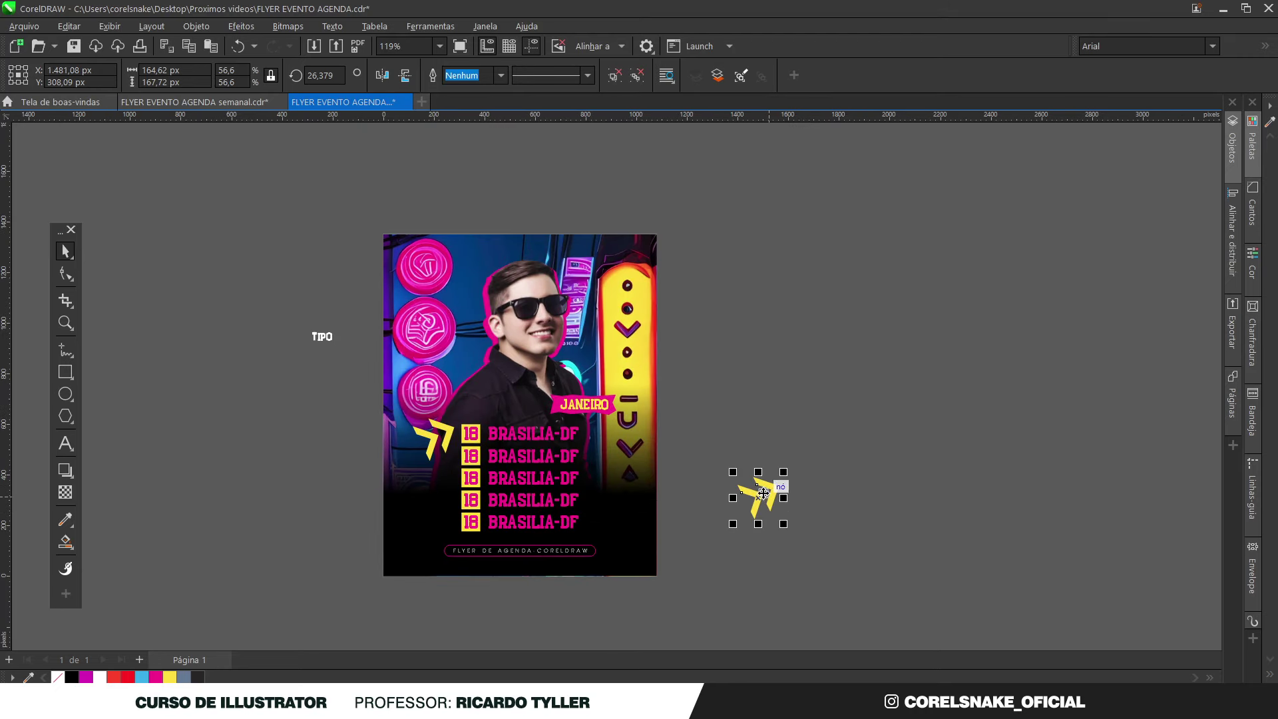
{"action": "left_click", "coordinate": [389, 77]}
Step: Place the mirrored chevrons over the page's lower-right corner, enlarged to about 487 px by 496 px, and fill them pink
{"action": "left_click_drag", "start_coordinate": [785, 528], "coordinate": [661, 549]}
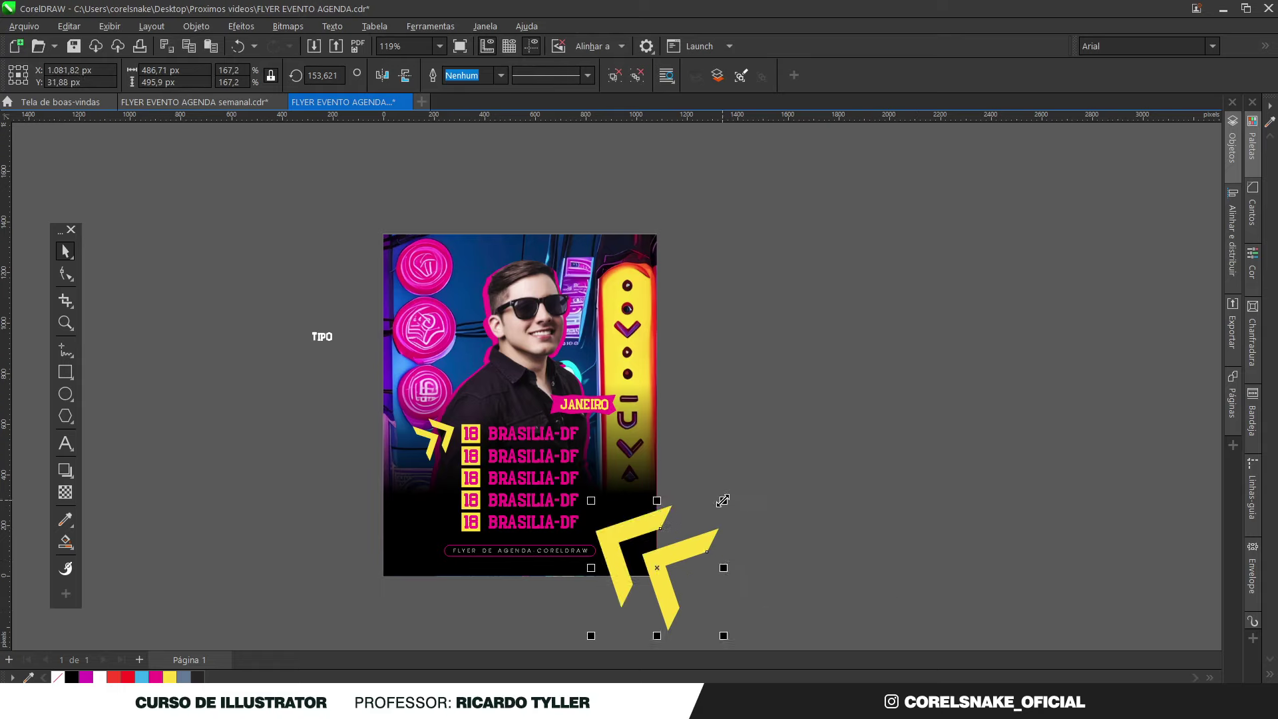
{"action": "left_click", "coordinate": [155, 677]}
{"action": "left_click", "coordinate": [661, 456]}
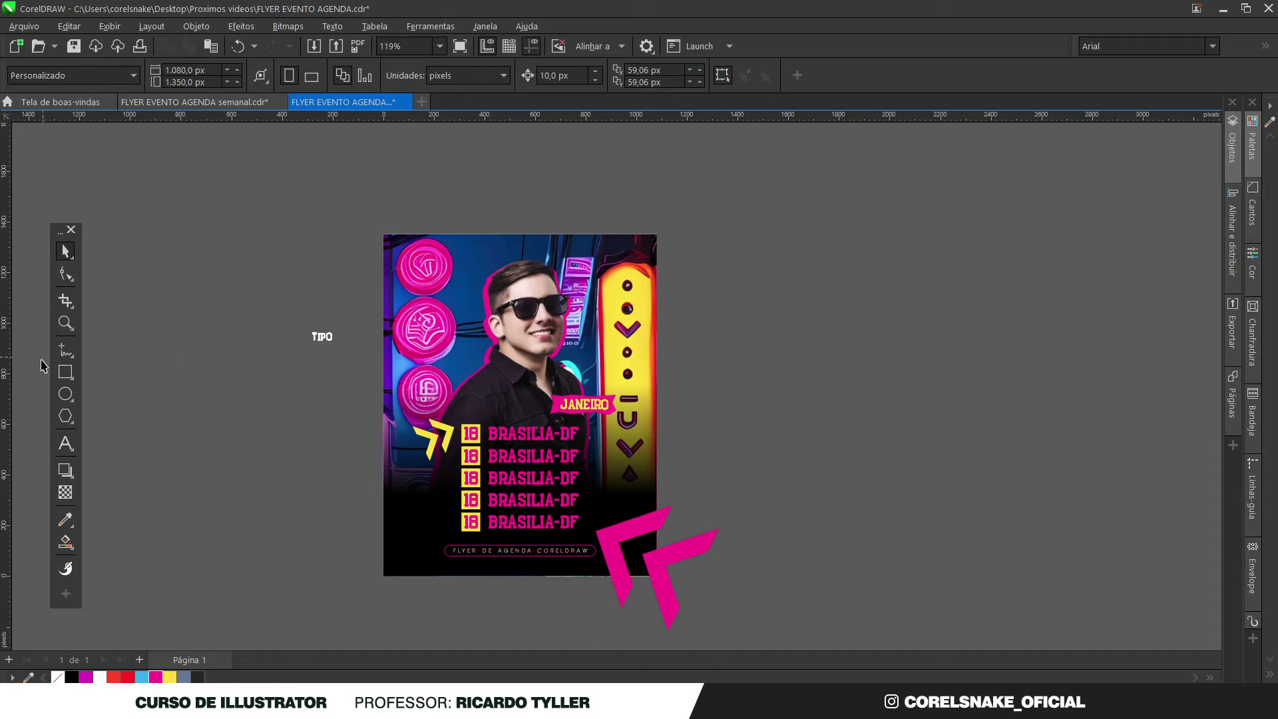
Step: Create a page-sized rectangle and PowerClip the large pink chevrons inside it
{"action": "double_click", "coordinate": [62, 375]}
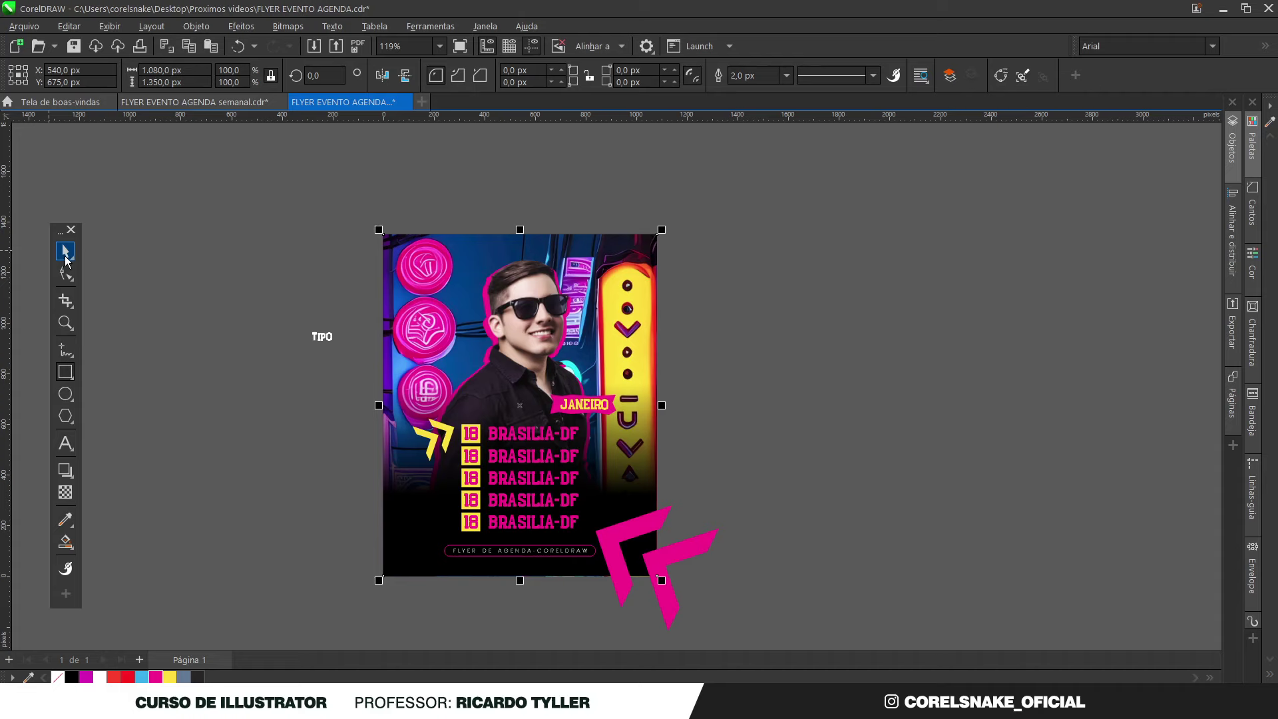
{"action": "left_click", "coordinate": [66, 252]}
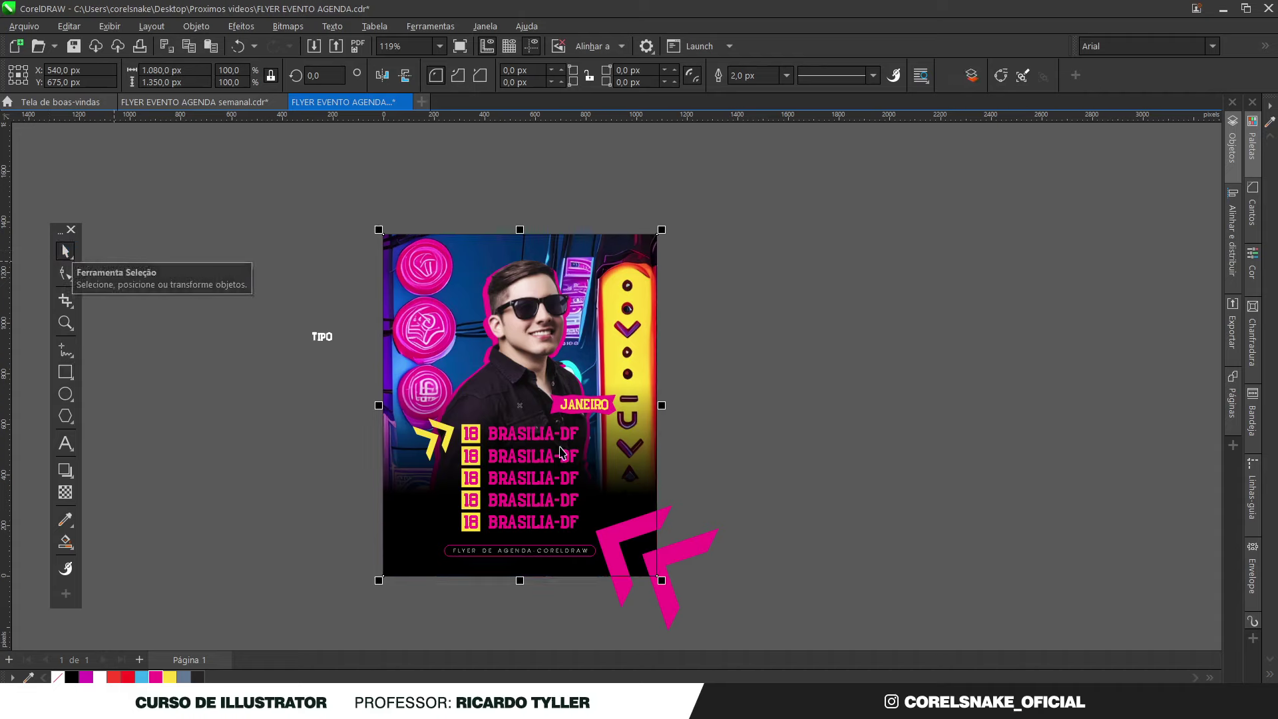
{"action": "left_click", "coordinate": [682, 555]}
{"action": "key", "text": "ctrl+1"}
{"action": "left_click", "coordinate": [637, 450]}
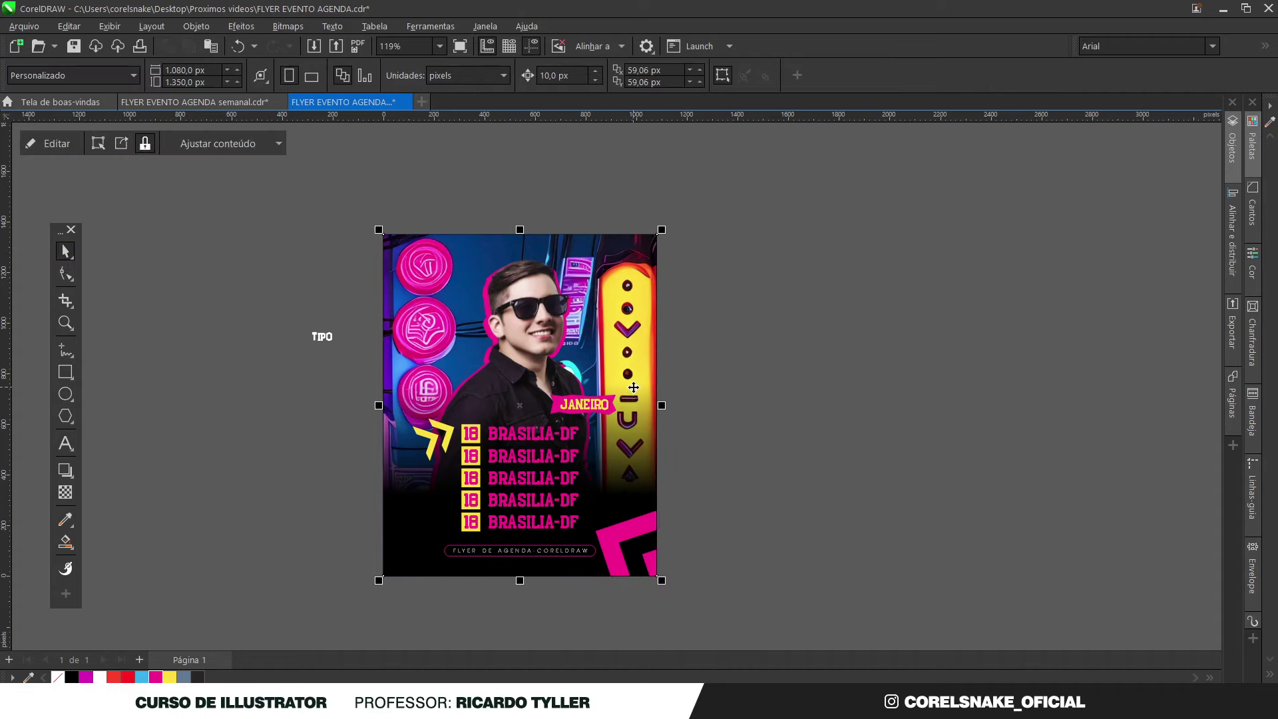
{"action": "left_click", "coordinate": [286, 592]}
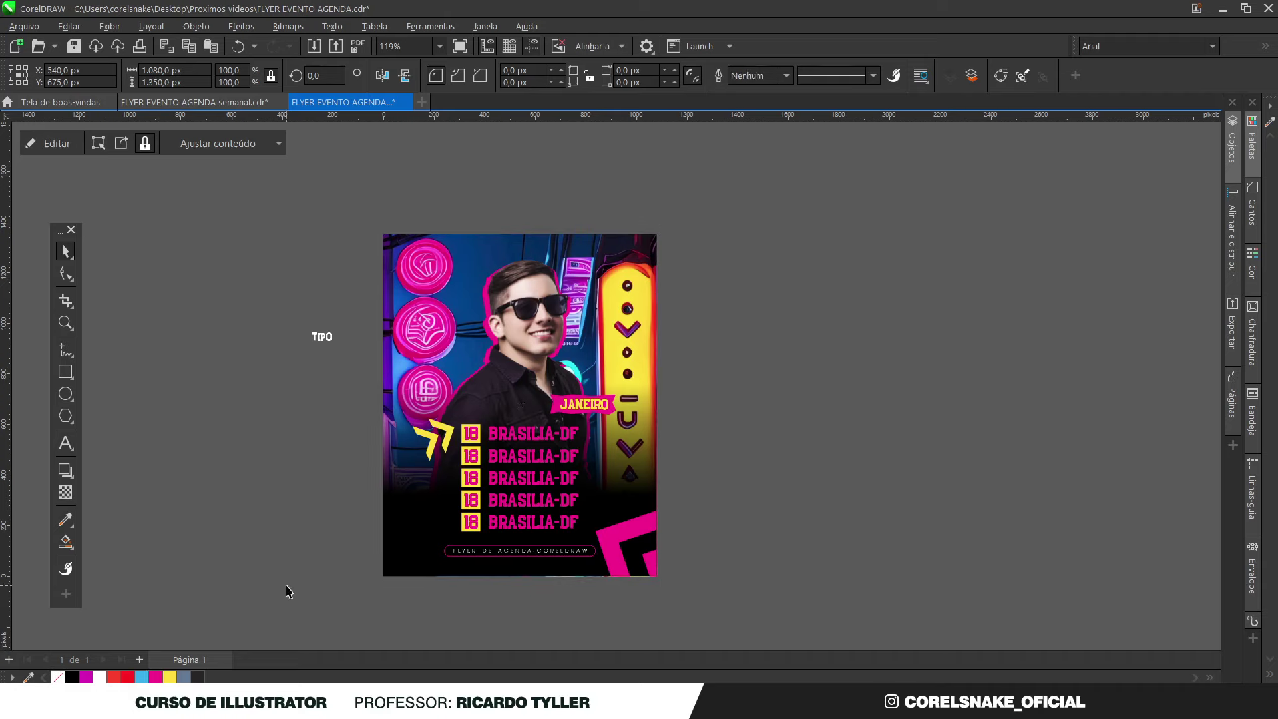
Step: Resize the yellow chevrons beside the dates to about 171 px by 174 px and copy them to the page's upper-right edge
{"action": "left_click", "coordinate": [443, 434]}
{"action": "left_click_drag", "start_coordinate": [430, 466], "coordinate": [428, 490]}
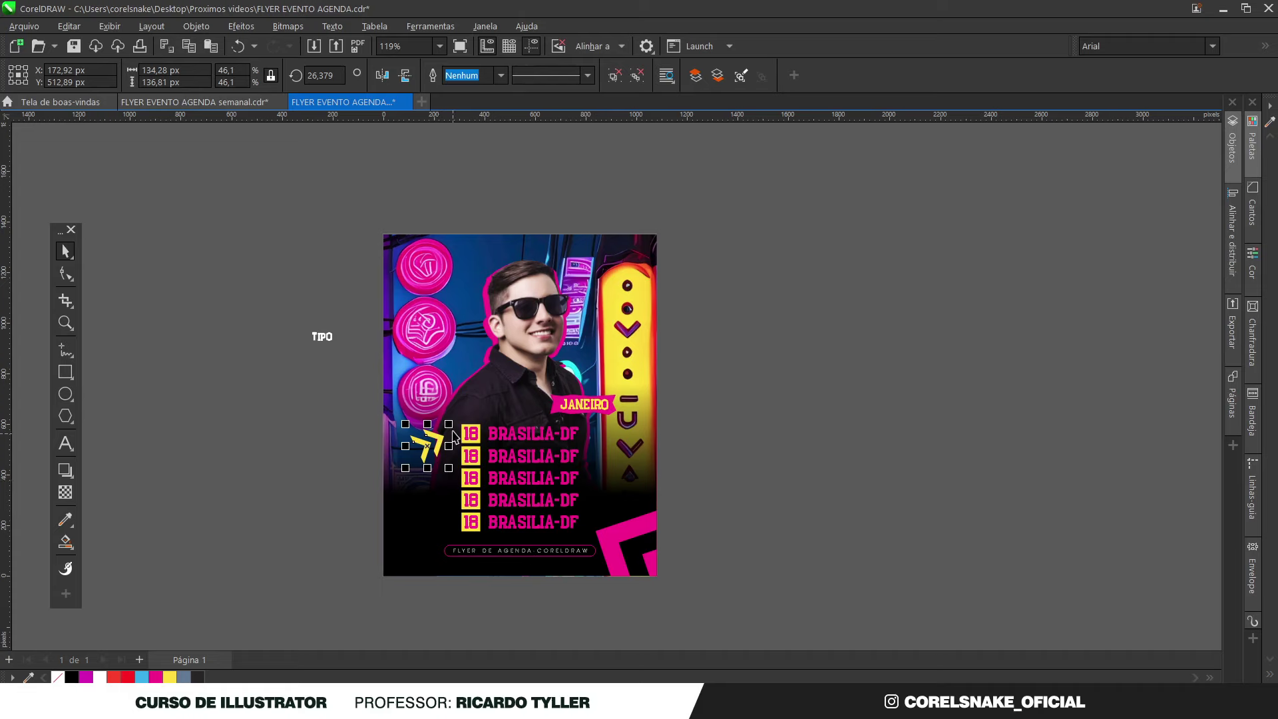
{"action": "left_click_drag", "start_coordinate": [449, 424], "coordinate": [669, 262]}
Step: Give the copied chevrons no fill and a yellow outline, and mirror them horizontally above the man's head
{"action": "left_click", "coordinate": [60, 677]}
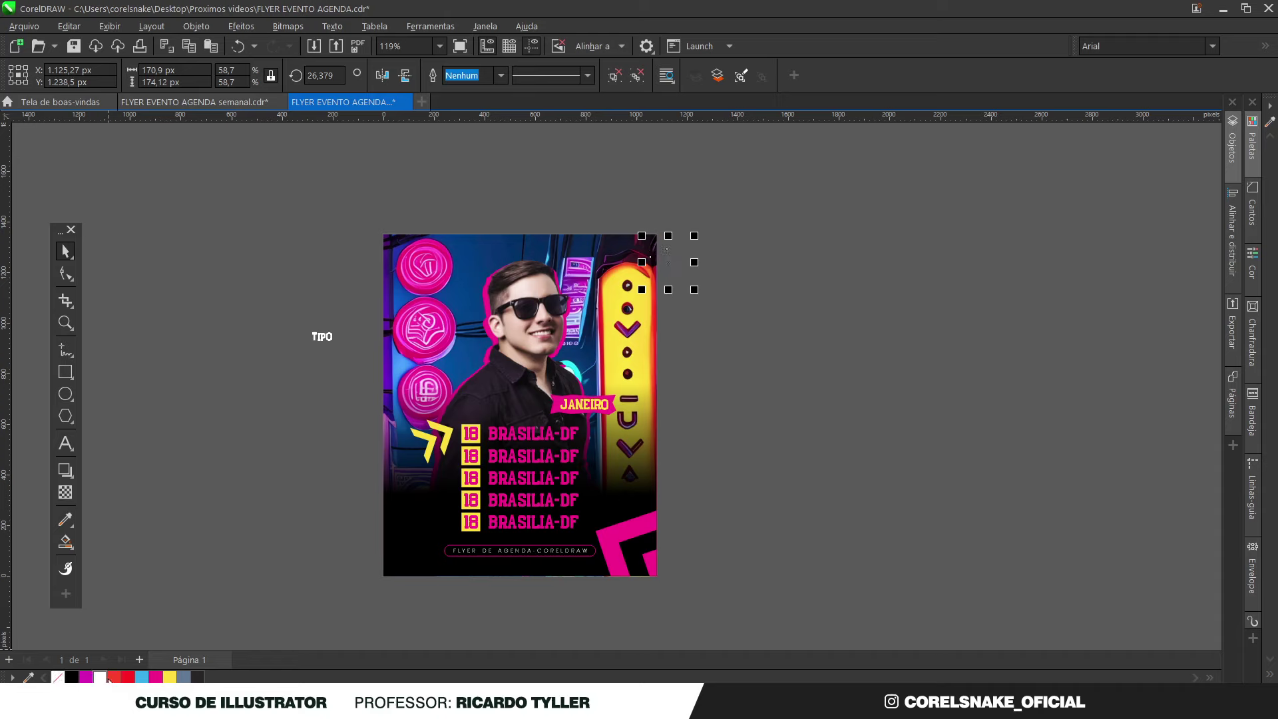
{"action": "right_click", "coordinate": [170, 678]}
{"action": "left_click_drag", "start_coordinate": [671, 264], "coordinate": [563, 265]}
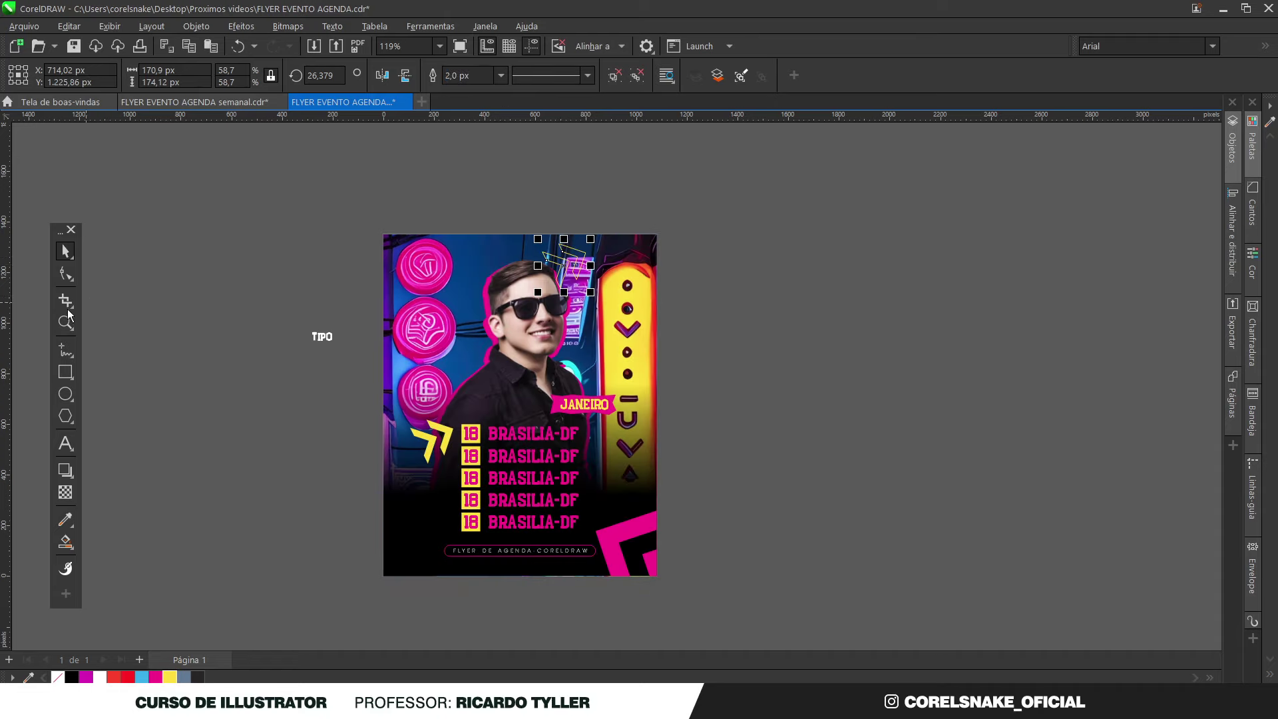
{"action": "left_click", "coordinate": [381, 75]}
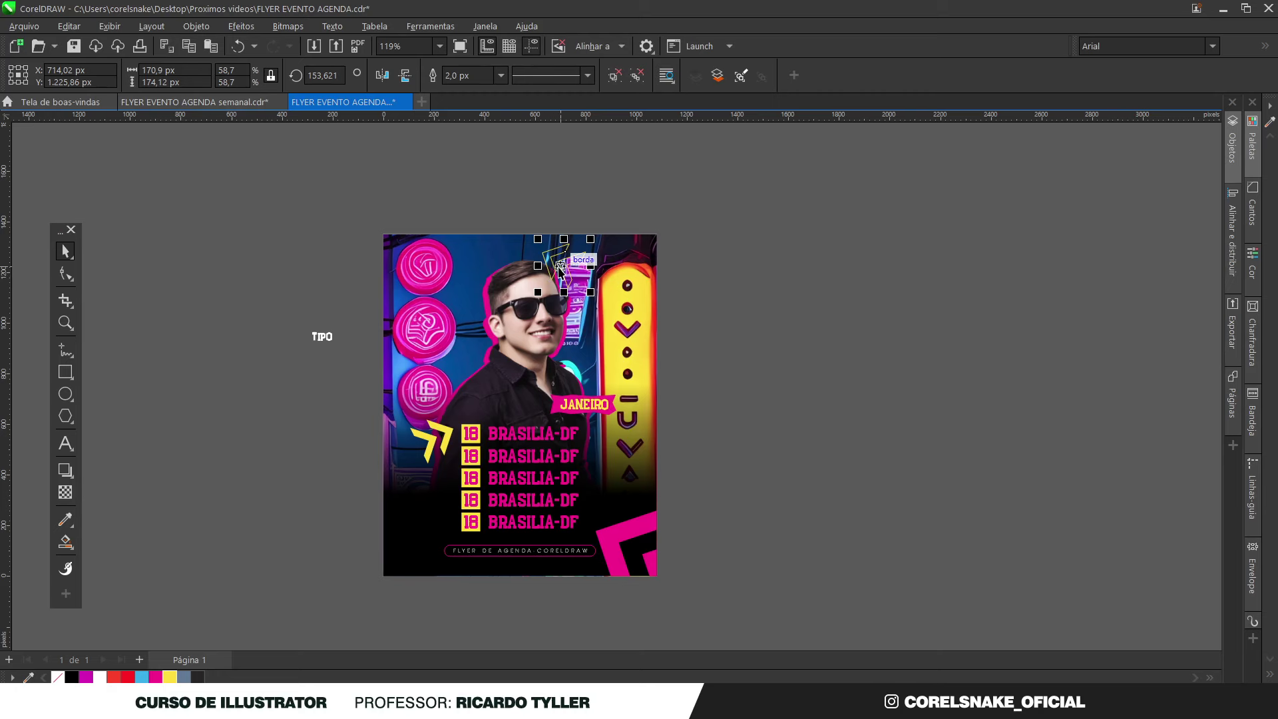
Step: Move the outlined chevrons between the top pink circle and the man's head and shrink them to about 100 px wide
{"action": "left_click_drag", "start_coordinate": [561, 265], "coordinate": [481, 261]}
{"action": "scroll", "coordinate": [489, 238], "scroll_direction": "up", "scroll_amount": 2}
{"action": "left_click_drag", "start_coordinate": [510, 311], "coordinate": [483, 284]}
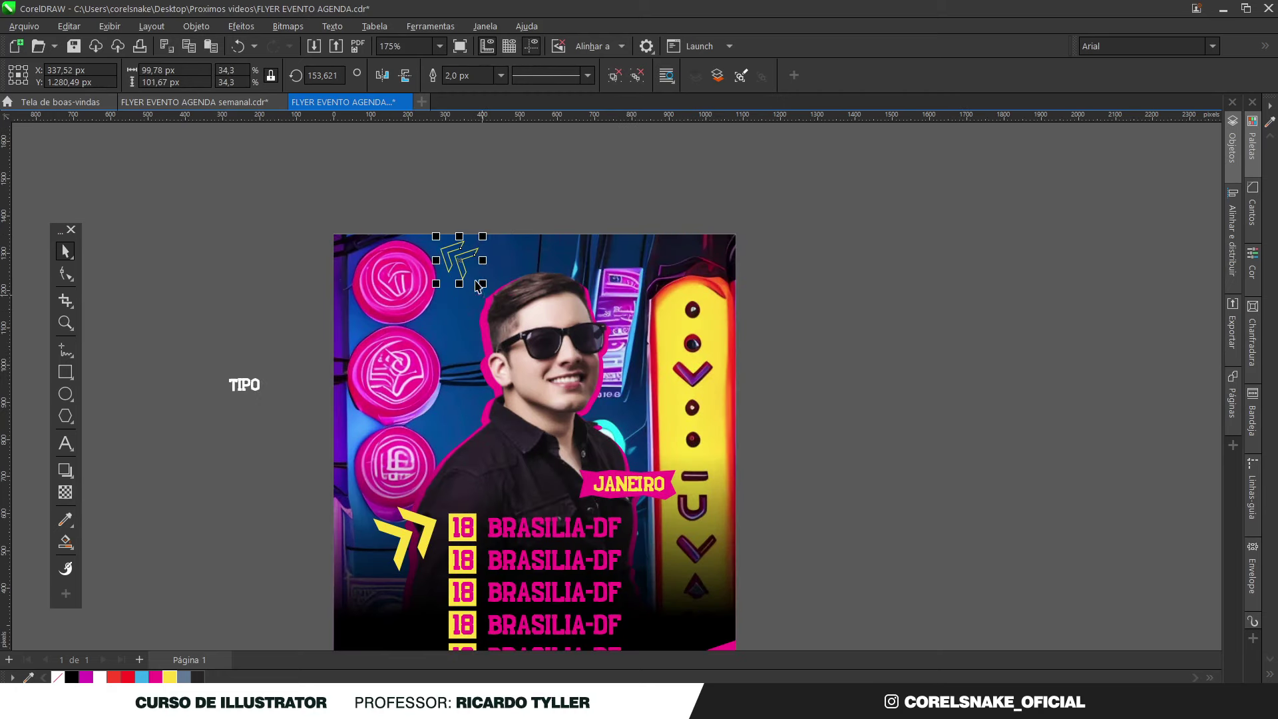
{"action": "key", "text": "Escape"}
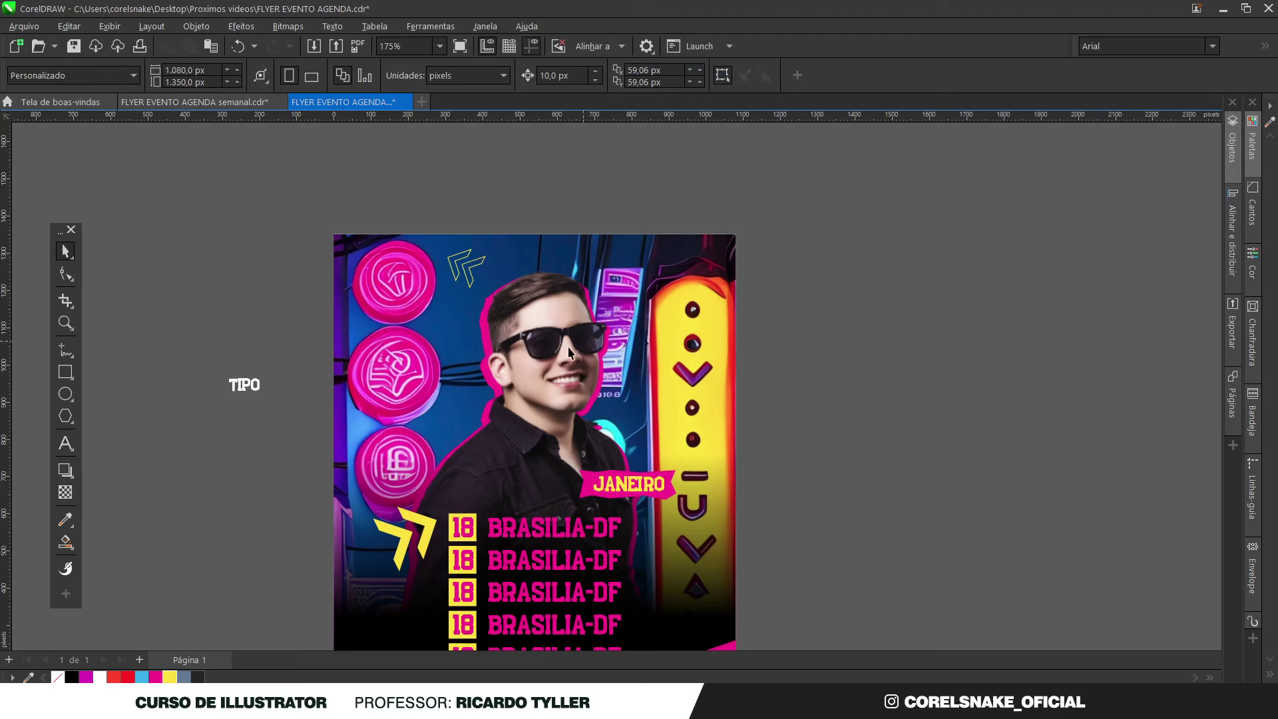
Step: Delete the outlined chevrons above the man's head and draw a narrow upright rectangle about 26 by 130 px beside the page
{"action": "scroll", "coordinate": [544, 368], "scroll_direction": "down", "scroll_amount": 2}
{"action": "left_click_drag", "start_coordinate": [479, 288], "coordinate": [281, 401]}
{"action": "key", "text": "Escape"}
{"action": "scroll", "coordinate": [329, 286], "scroll_direction": "up", "scroll_amount": 6}
{"action": "key", "text": "F6"}
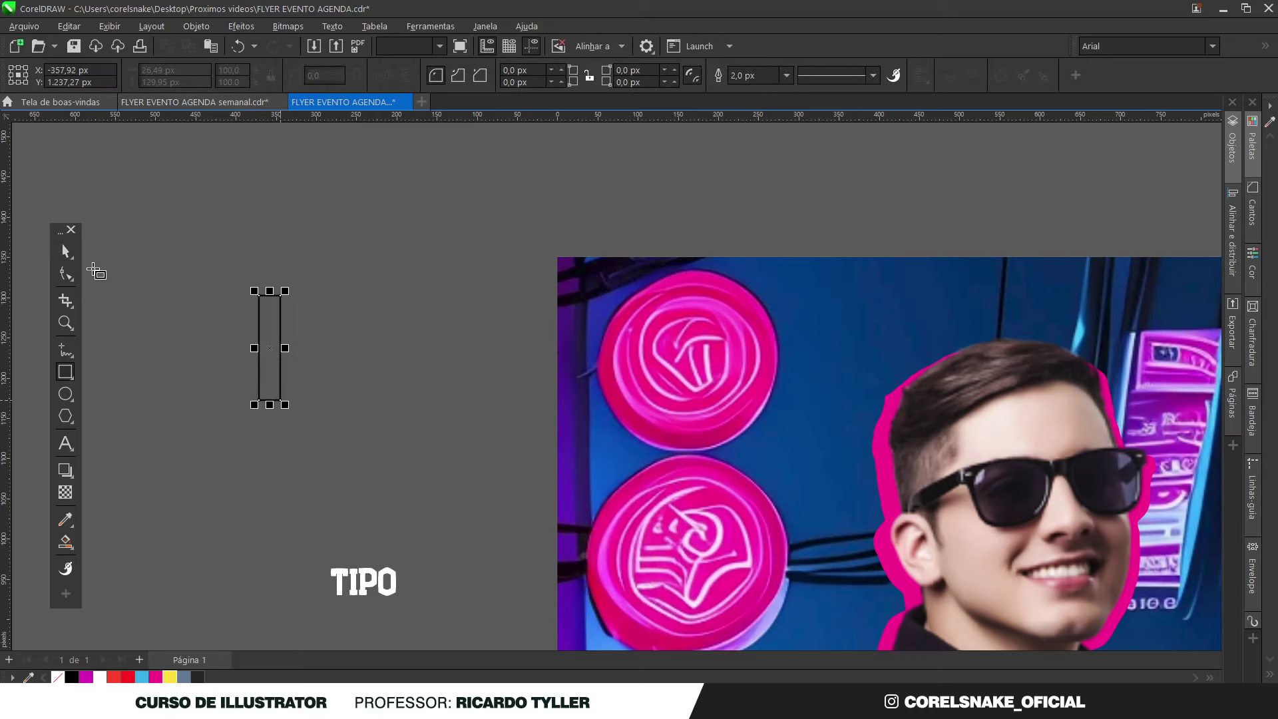
Step: Duplicate the narrow rectangle at 90 degrees to form a plus sign and weld both pieces together
{"action": "left_click", "coordinate": [66, 251]}
{"action": "scroll", "coordinate": [263, 313], "scroll_direction": "up", "scroll_amount": 2}
{"action": "left_click_drag", "start_coordinate": [296, 281], "coordinate": [252, 452]}
{"action": "right_click", "coordinate": [253, 451]}
{"action": "left_click_drag", "start_coordinate": [150, 230], "coordinate": [404, 473]}
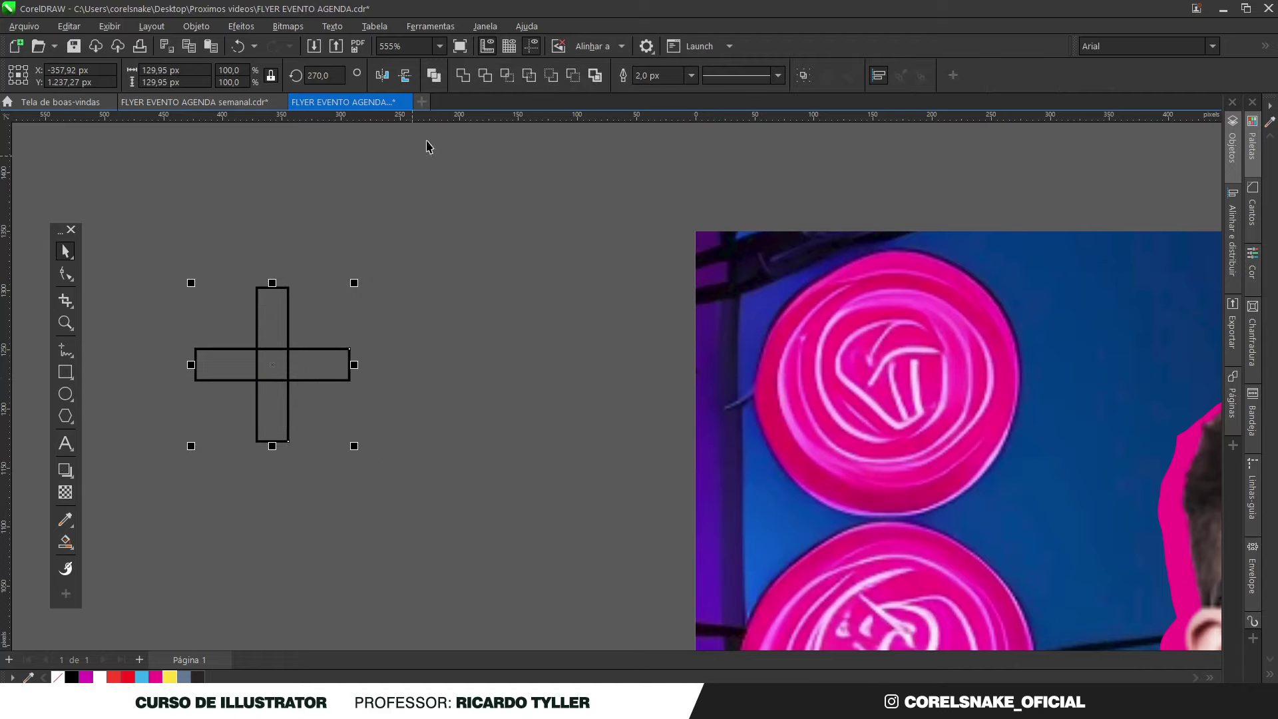
{"action": "left_click", "coordinate": [465, 76]}
Step: Rotate the welded plus sign 45 degrees into an X and give it a magenta outline
{"action": "left_click", "coordinate": [273, 299]}
{"action": "left_click_drag", "start_coordinate": [356, 284], "coordinate": [375, 367]}
{"action": "right_click", "coordinate": [87, 675]}
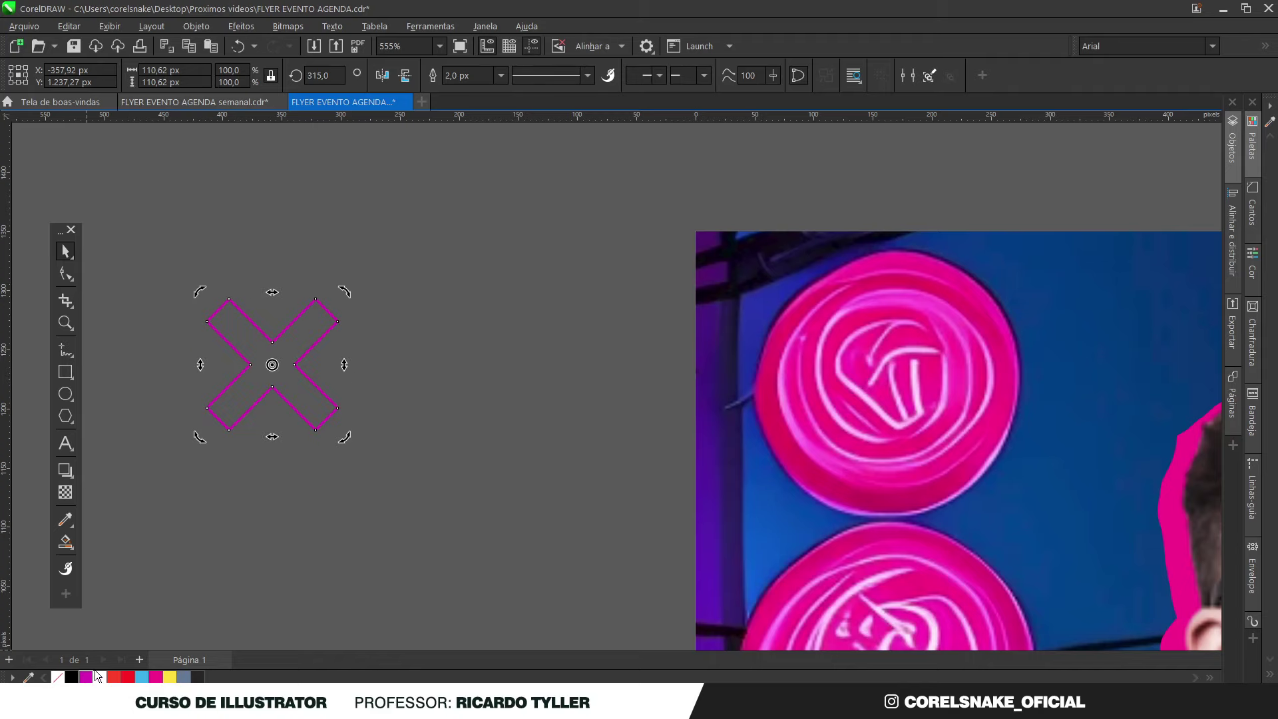
Step: Move the outlined X between the top pink circle and the man's head and shrink it to about 92 px
{"action": "scroll", "coordinate": [232, 312], "scroll_direction": "down", "scroll_amount": 3}
{"action": "left_click", "coordinate": [260, 350]}
{"action": "left_click_drag", "start_coordinate": [260, 350], "coordinate": [675, 354]}
Step: Copy the outlined X to the page's lower-left corner, enlarged to about 294 px, and PowerClip it inside the page-sized frame
{"action": "scroll", "coordinate": [448, 399], "scroll_direction": "down", "scroll_amount": 3}
{"action": "left_click_drag", "start_coordinate": [587, 324], "coordinate": [437, 572]}
{"action": "scroll", "coordinate": [561, 539], "scroll_direction": "up", "scroll_amount": 2}
{"action": "scroll", "coordinate": [440, 573], "scroll_direction": "down", "scroll_amount": 1}
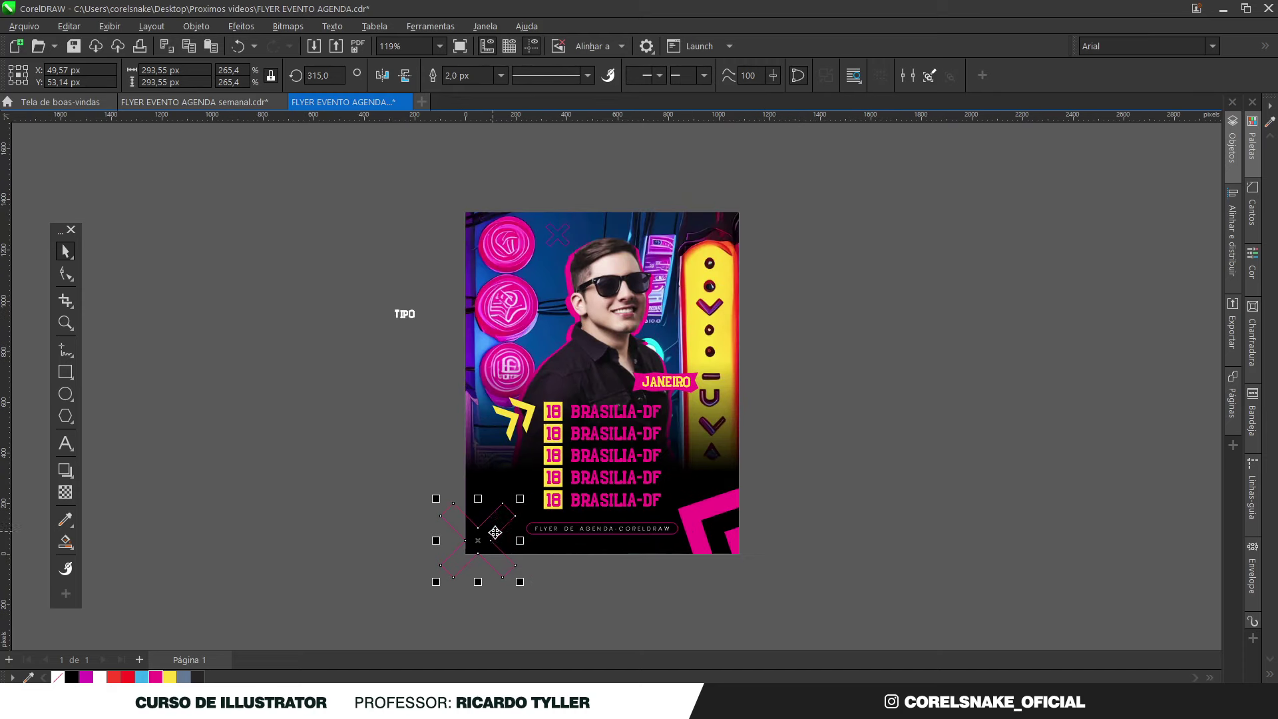
{"action": "key", "text": "ctrl+1"}
{"action": "left_click", "coordinate": [488, 479]}
{"action": "left_click", "coordinate": [867, 448]}
{"action": "scroll", "coordinate": [495, 572], "scroll_direction": "down", "scroll_amount": 1}
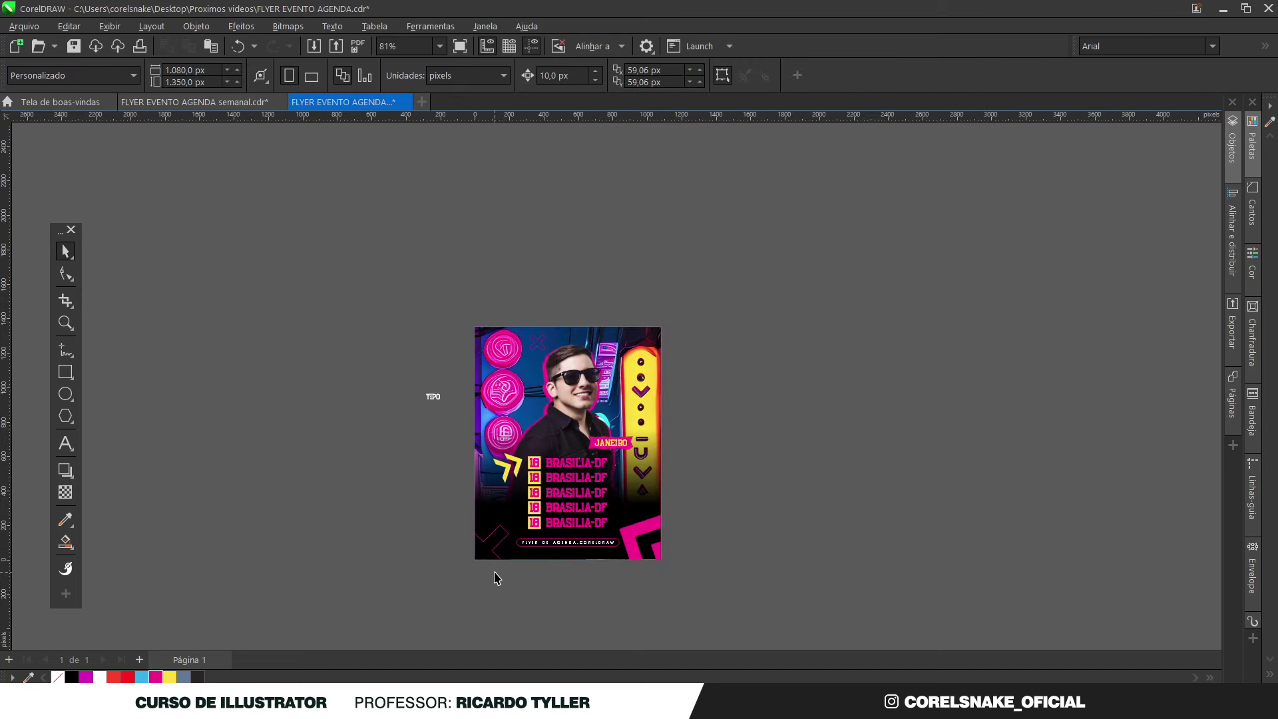
{"action": "scroll", "coordinate": [752, 468], "scroll_direction": "up", "scroll_amount": 2}
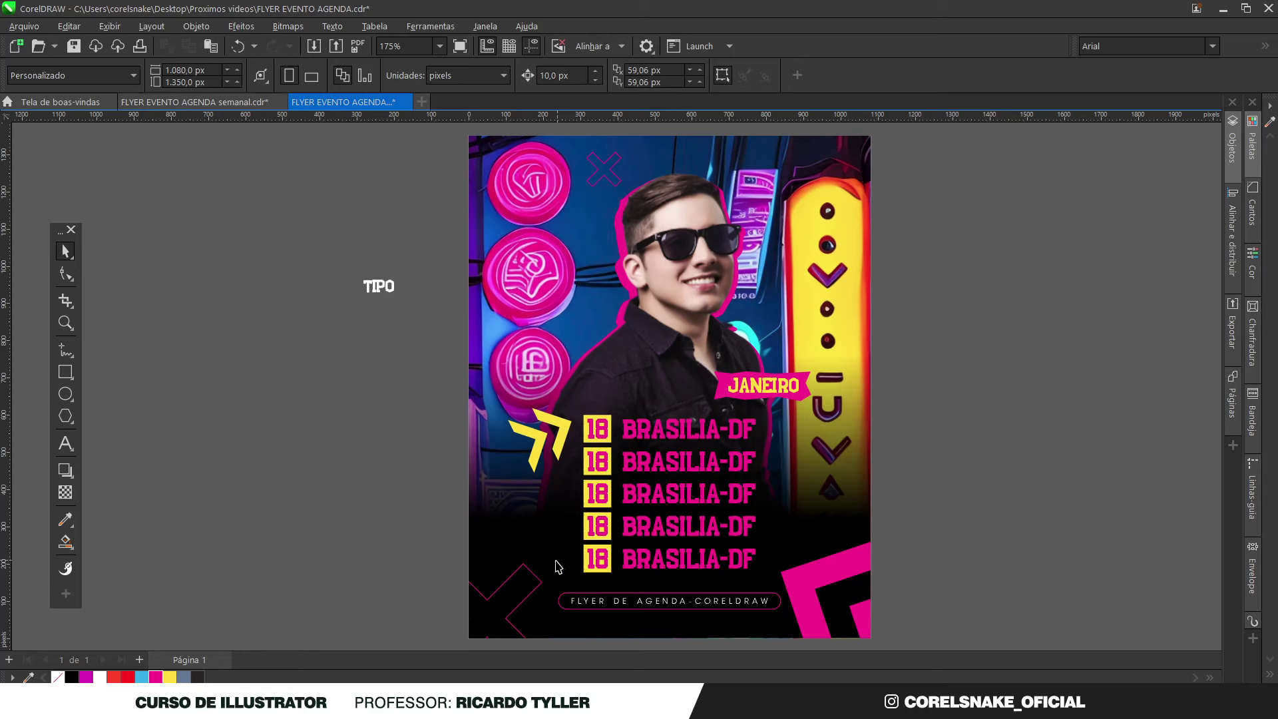
Step: Shift the large clipped X up and slightly right, to about X 60 px and Y 155 px
{"action": "left_click", "coordinate": [529, 574]}
{"action": "left_click", "coordinate": [529, 573], "text": "ctrl"}
{"action": "left_click_drag", "start_coordinate": [531, 561], "coordinate": [547, 530]}
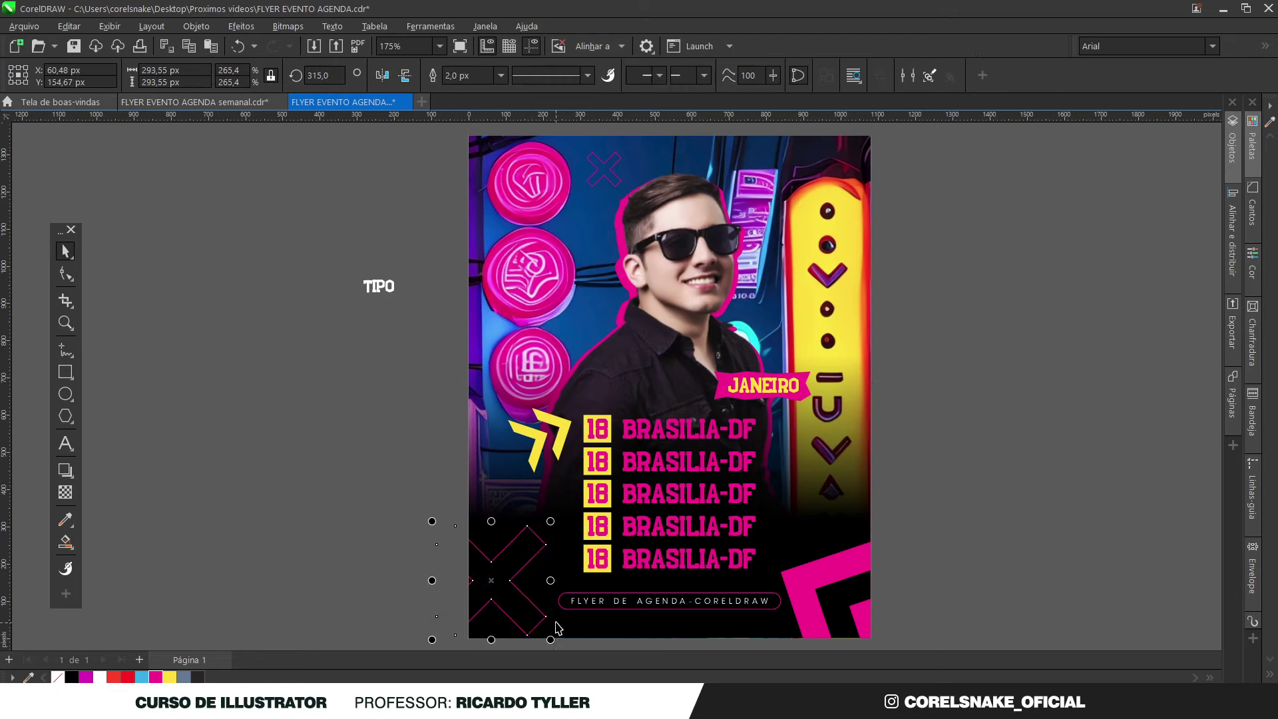
{"action": "left_click", "coordinate": [993, 444]}
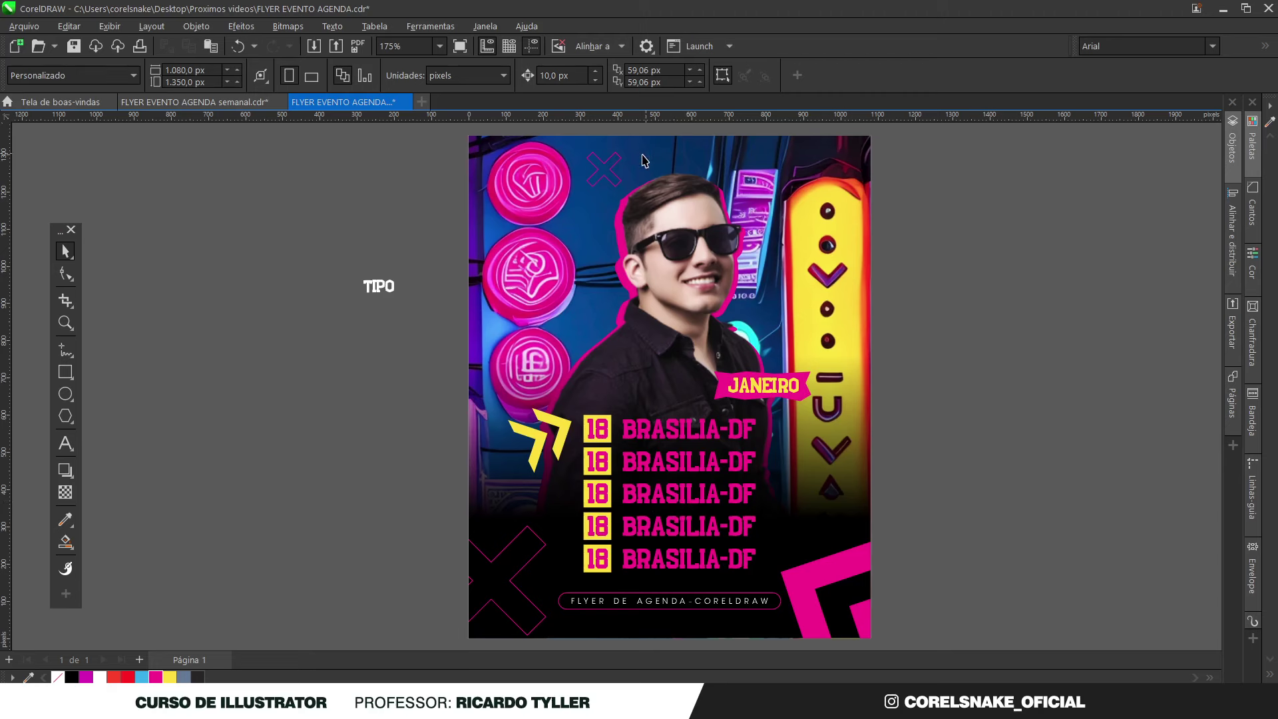
Step: Copy the small X onto the page's lower-left corner, fill it with pink and remove its outline
{"action": "left_click", "coordinate": [605, 169]}
{"action": "left_click_drag", "start_coordinate": [604, 169], "coordinate": [532, 585]}
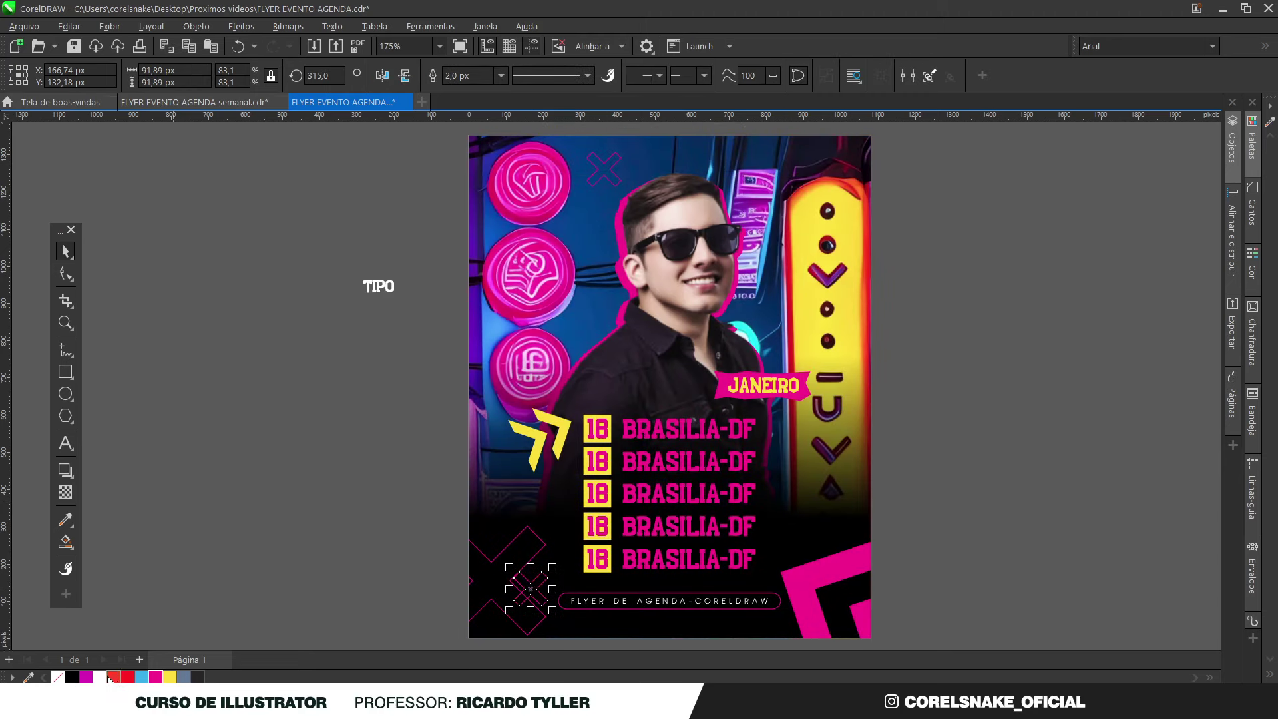
{"action": "left_click", "coordinate": [160, 676]}
{"action": "left_click", "coordinate": [337, 552]}
{"action": "left_click", "coordinate": [529, 593]}
{"action": "right_click", "coordinate": [55, 678]}
{"action": "left_click", "coordinate": [375, 548]}
Step: Delete the leftover TIPO text beside the page
{"action": "scroll", "coordinate": [375, 547], "scroll_direction": "down", "scroll_amount": 2}
{"action": "scroll", "coordinate": [439, 492], "scroll_direction": "up", "scroll_amount": 1}
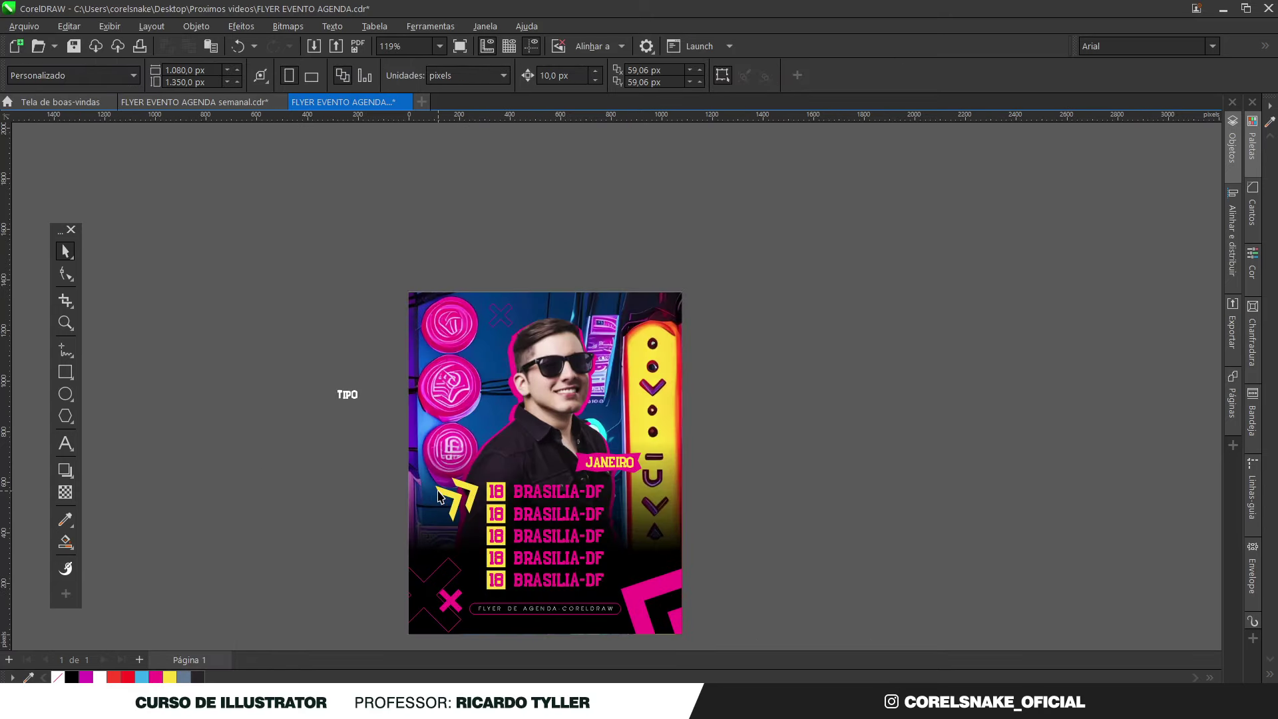
{"action": "left_click_drag", "start_coordinate": [303, 363], "coordinate": [371, 436]}
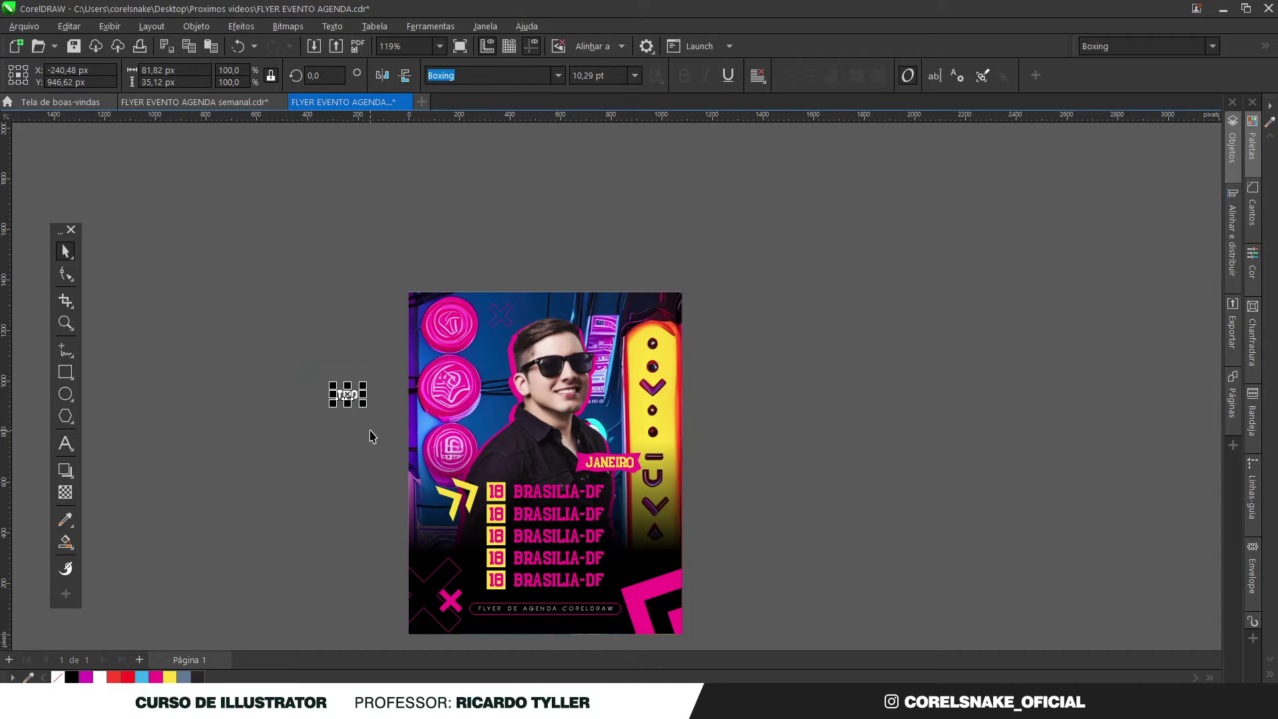
{"action": "key", "text": "Delete"}
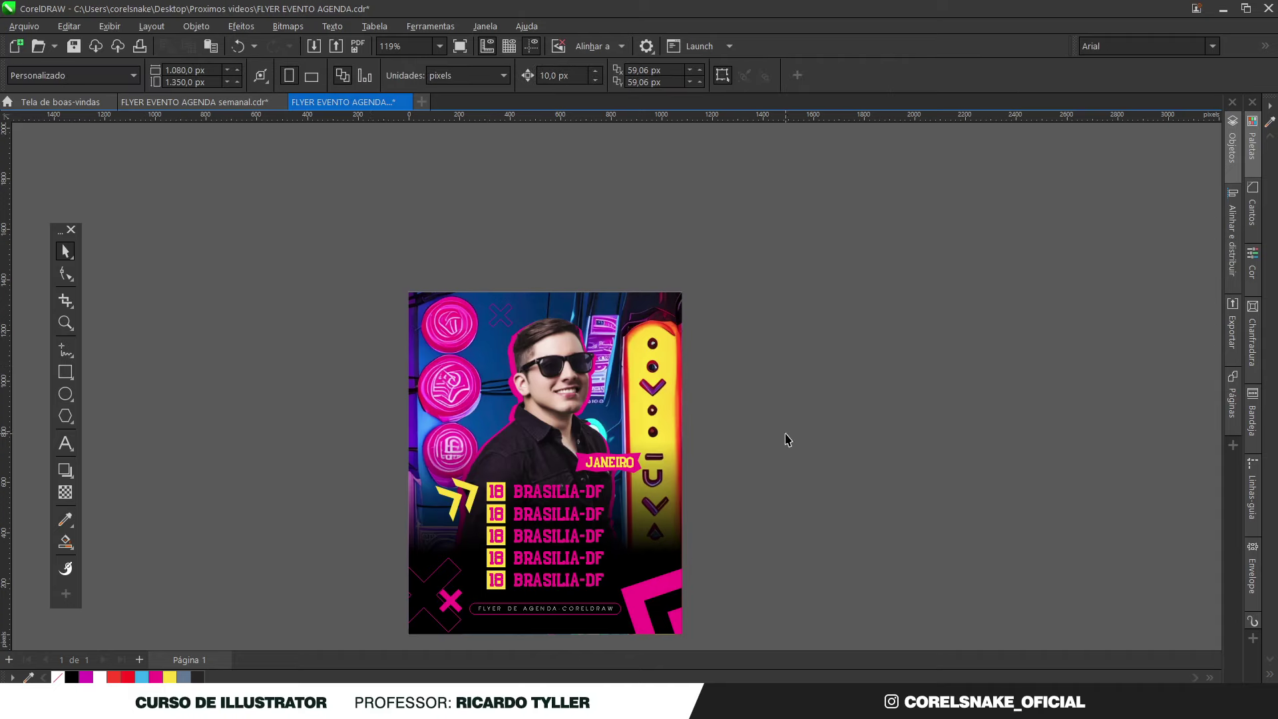
Step: Move the PowerClip frame holding the large outlined X and pink chevrons off the page to the right
{"action": "scroll", "coordinate": [532, 347], "scroll_direction": "up", "scroll_amount": 1}
{"action": "scroll", "coordinate": [547, 353], "scroll_direction": "down", "scroll_amount": 1}
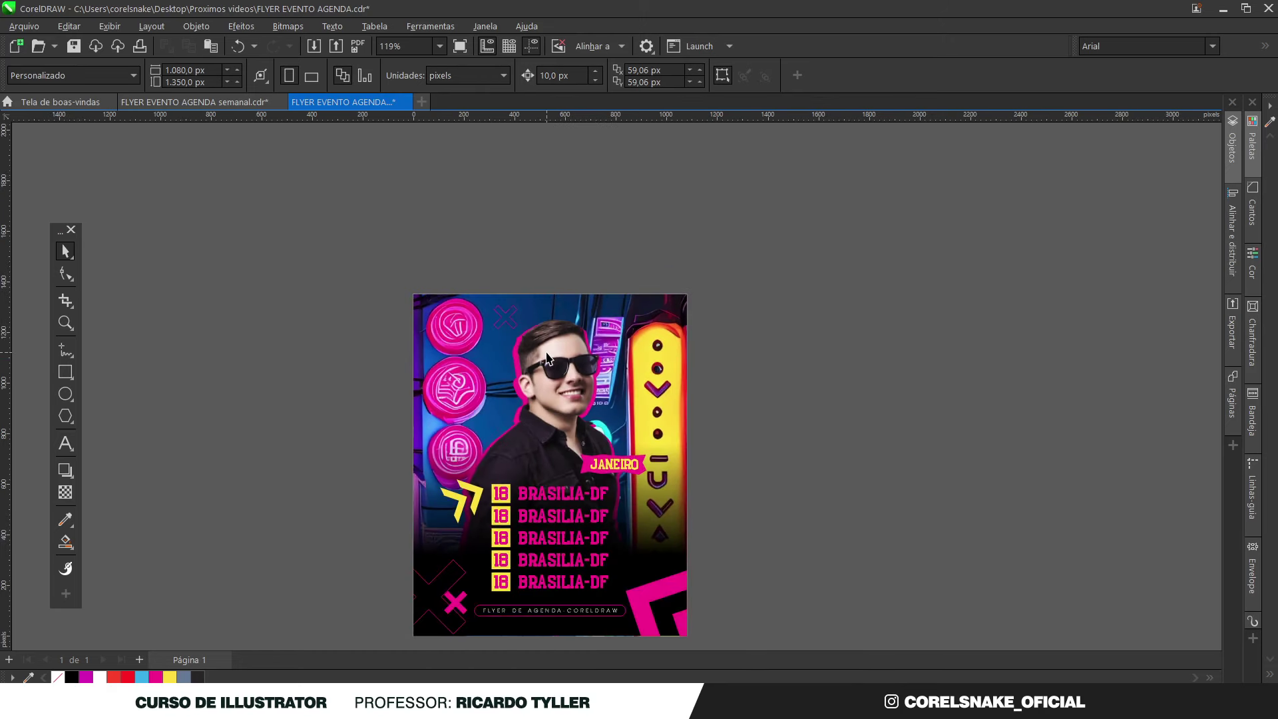
{"action": "left_click", "coordinate": [445, 320]}
{"action": "double_click", "coordinate": [447, 394]}
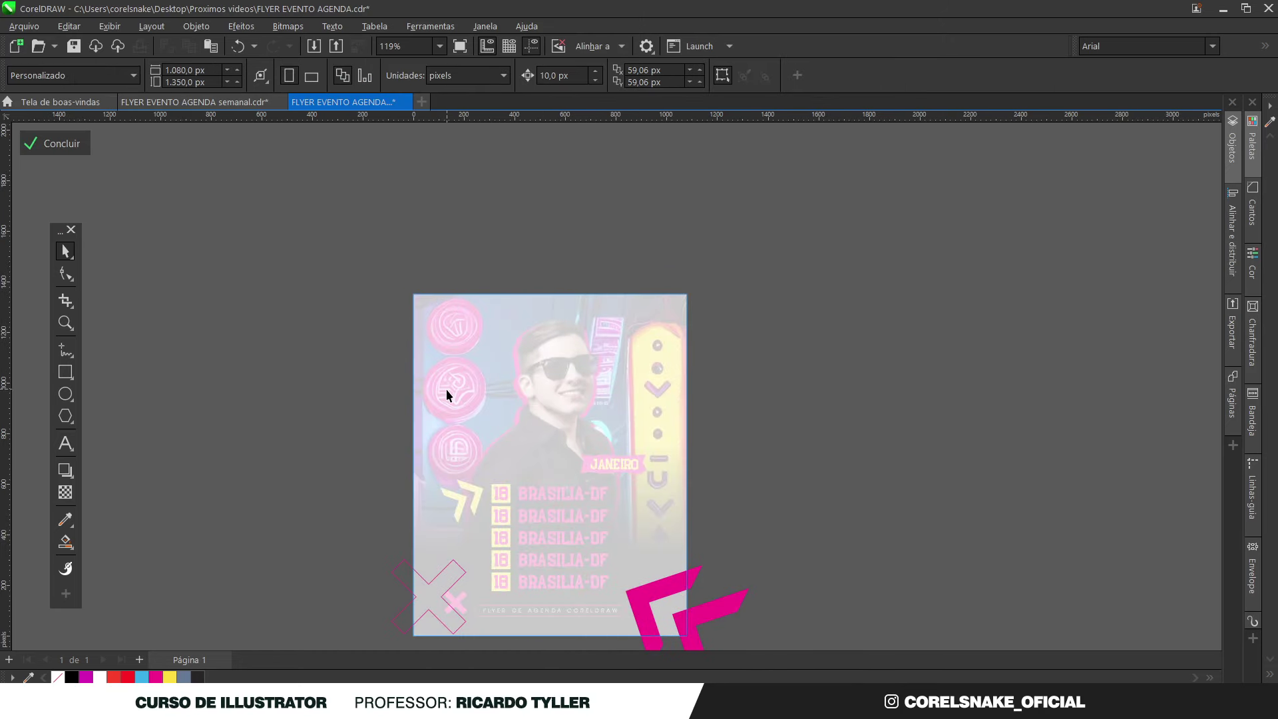
{"action": "left_click", "coordinate": [355, 274], "text": "ctrl"}
{"action": "left_click_drag", "start_coordinate": [442, 303], "coordinate": [830, 303]}
Step: Open the background image's PowerClip and draw a circle about 208 px wide over the lowest pink round sign
{"action": "left_click", "coordinate": [447, 315]}
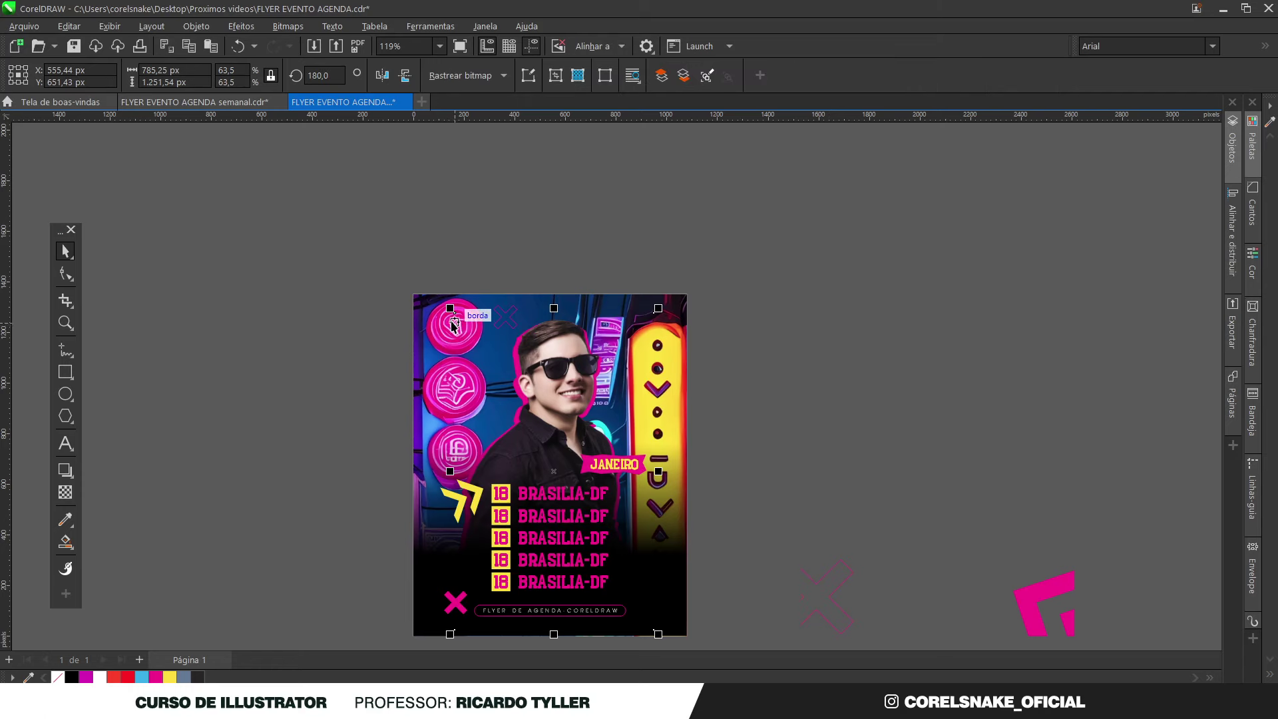
{"action": "left_click", "coordinate": [430, 308]}
{"action": "left_click", "coordinate": [425, 304], "text": "ctrl"}
{"action": "left_click", "coordinate": [365, 286]}
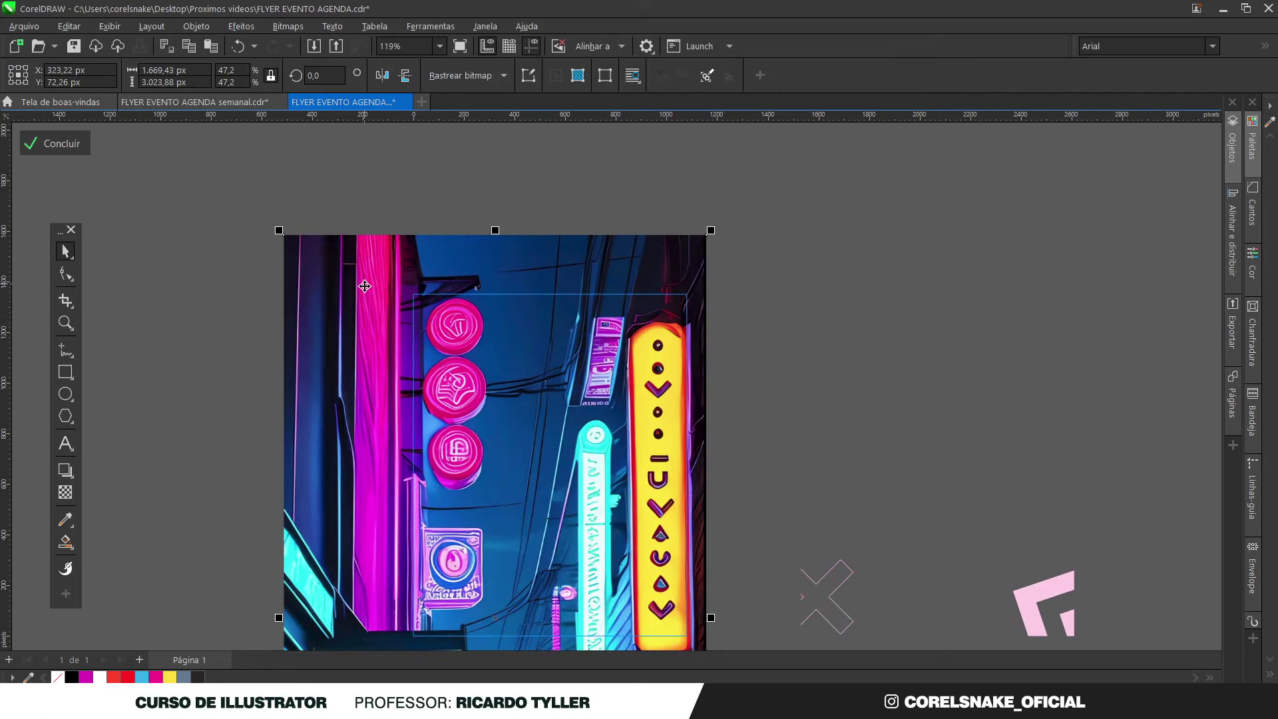
{"action": "left_click", "coordinate": [66, 393]}
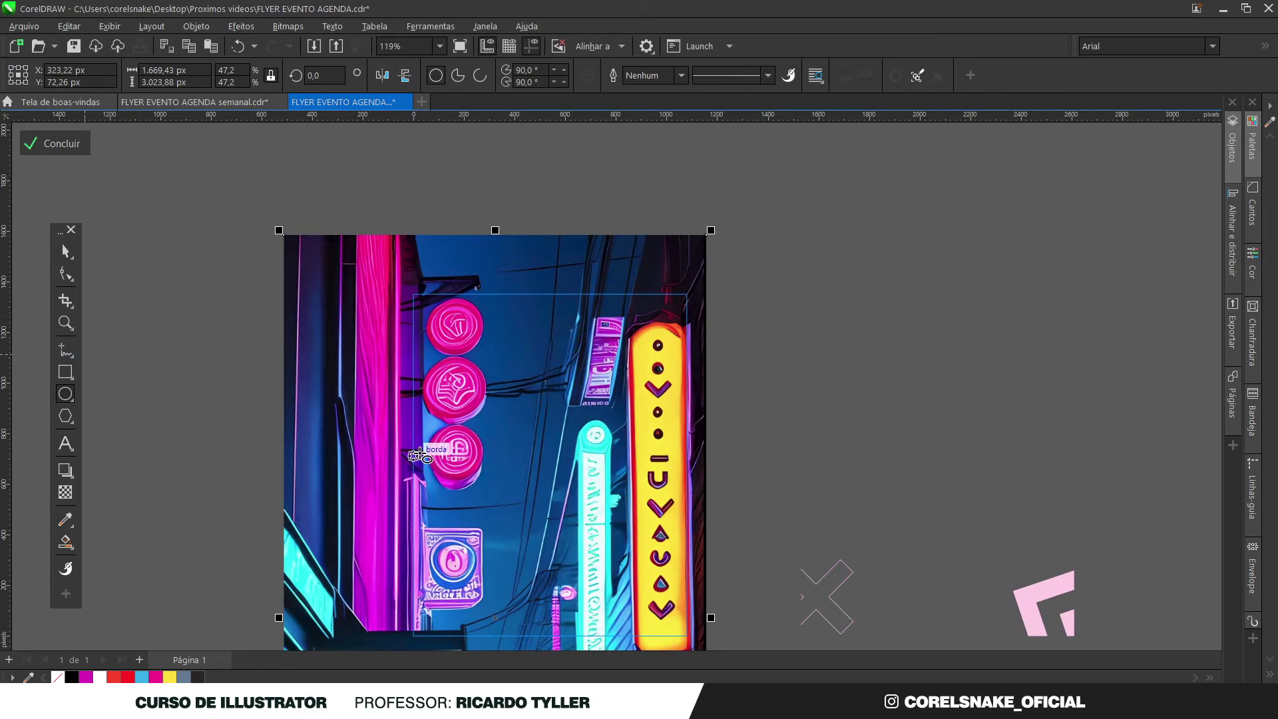
{"action": "scroll", "coordinate": [451, 445], "scroll_direction": "up", "scroll_amount": 8}
{"action": "left_click_drag", "start_coordinate": [379, 384], "coordinate": [595, 602]}
{"action": "left_click", "coordinate": [66, 251]}
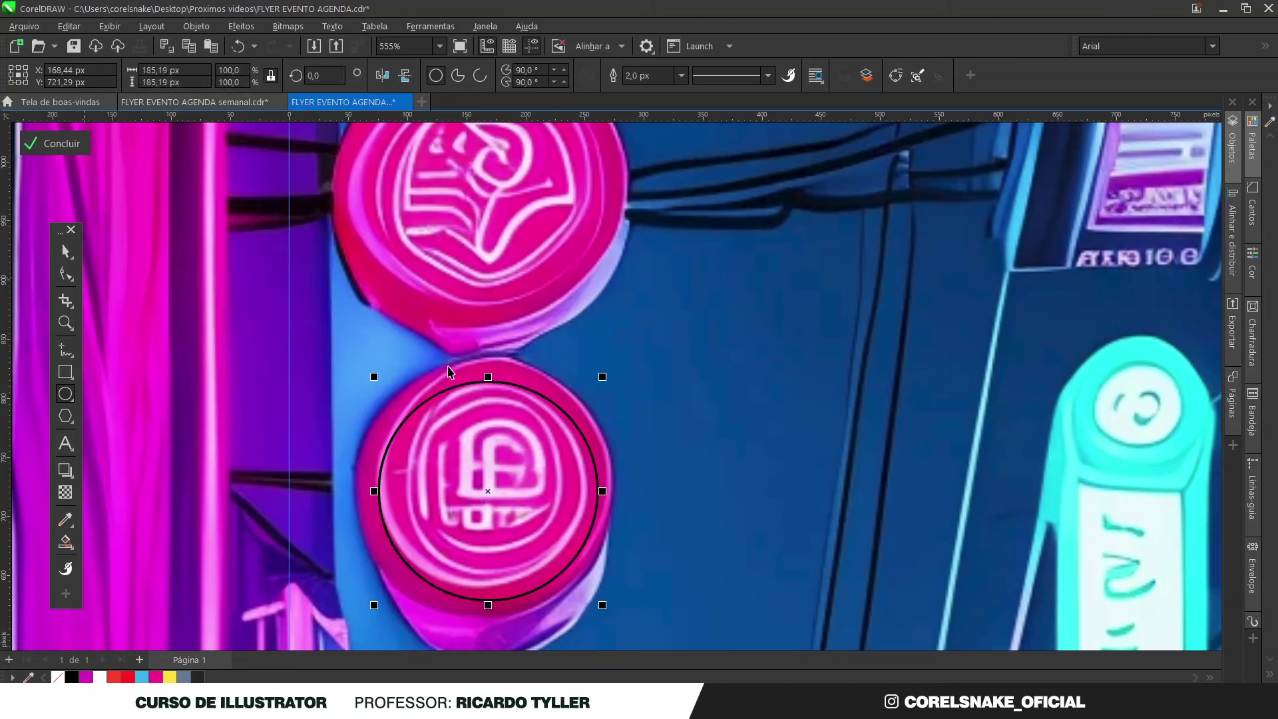
{"action": "left_click_drag", "start_coordinate": [604, 378], "coordinate": [614, 360]}
{"action": "left_click_drag", "start_coordinate": [523, 458], "coordinate": [521, 461]}
Step: Intersect the drawn circle with the background image to extract the lowest round sign
{"action": "scroll", "coordinate": [498, 402], "scroll_direction": "down", "scroll_amount": 3}
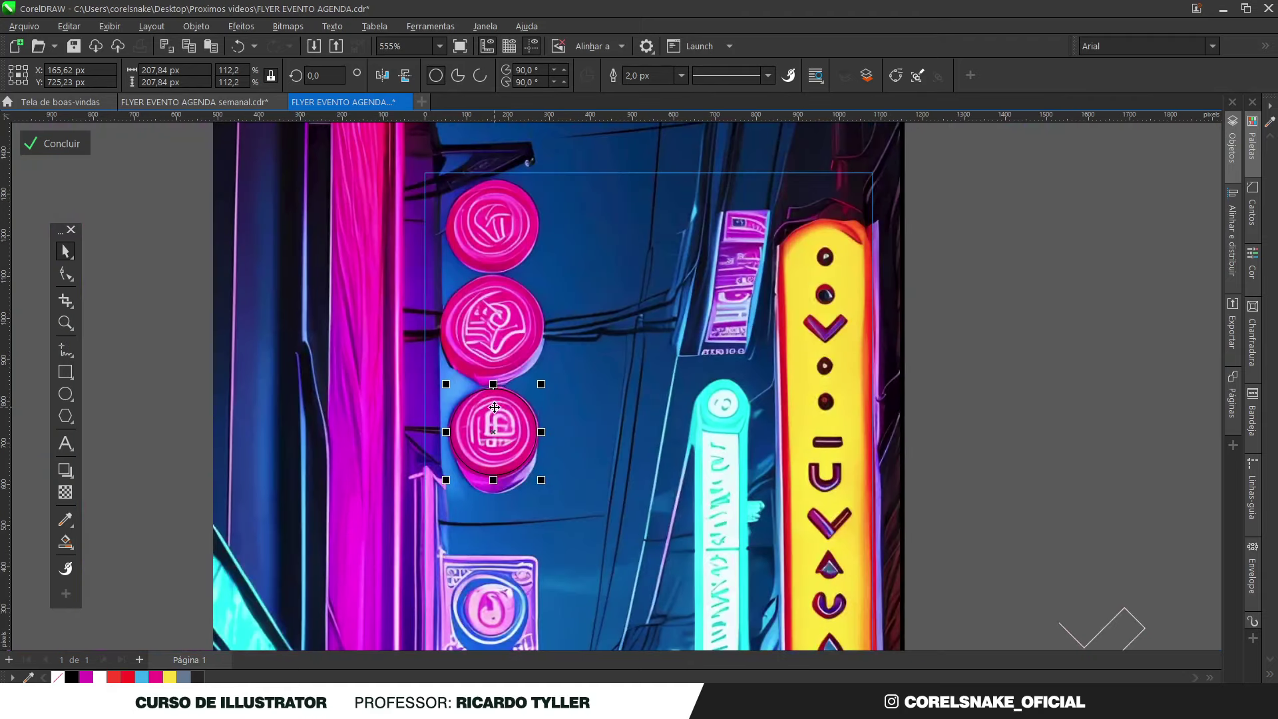
{"action": "left_click", "coordinate": [348, 307], "text": "shift"}
{"action": "left_click", "coordinate": [507, 75]}
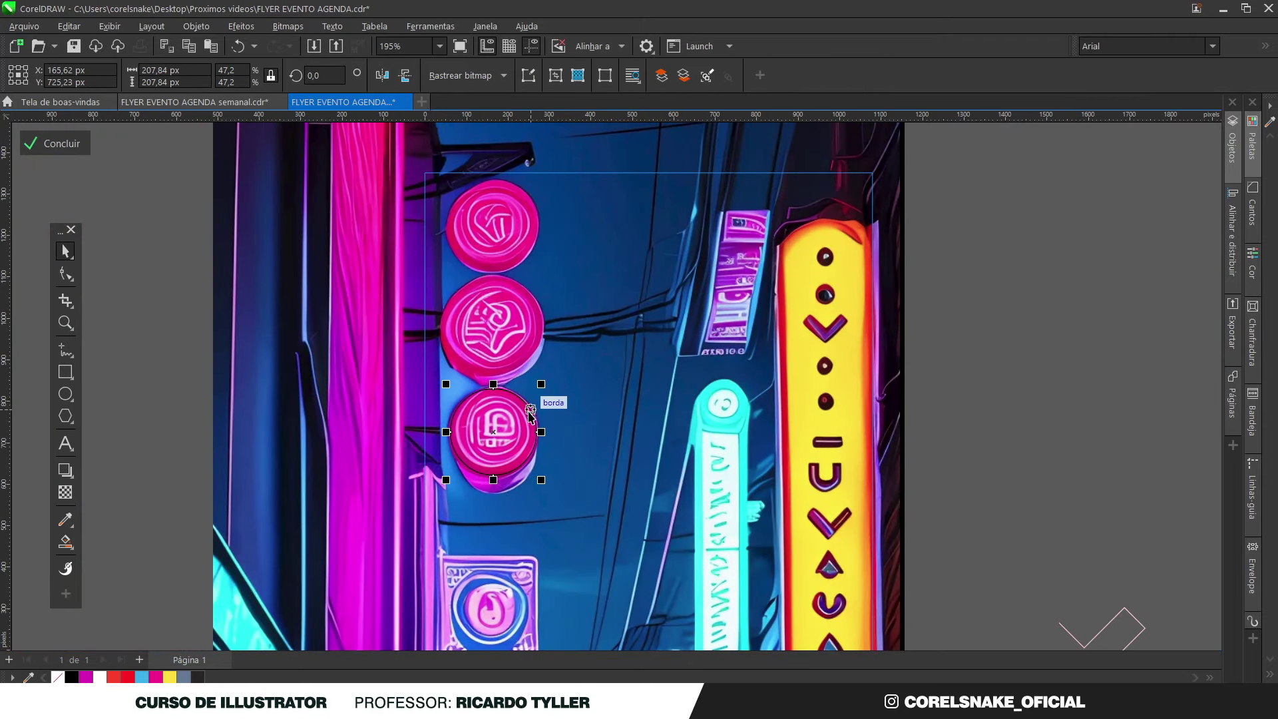
Step: Cut the extracted round sign from the background PowerClip, finish editing it and paste the sign onto the page above the background
{"action": "scroll", "coordinate": [499, 426], "scroll_direction": "down", "scroll_amount": 1}
{"action": "key", "text": "Delete"}
{"action": "left_click_drag", "start_coordinate": [246, 334], "coordinate": [601, 514]}
{"action": "key", "text": "Escape"}
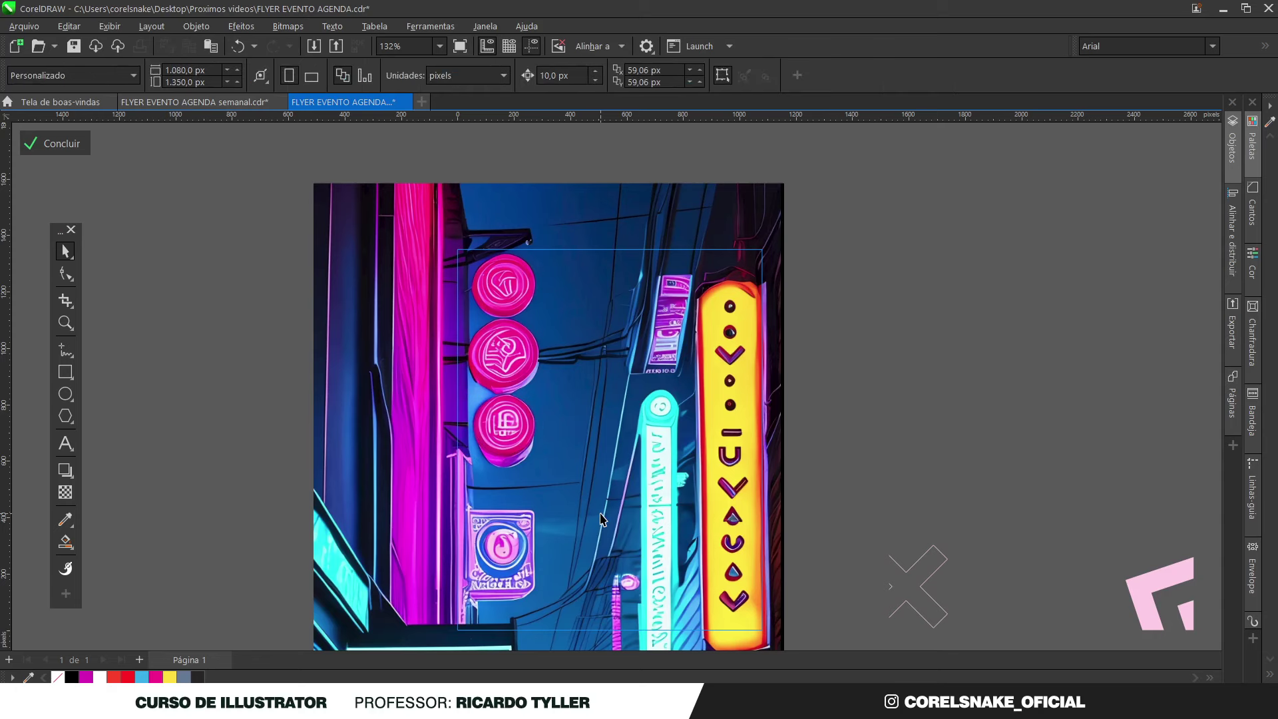
{"action": "left_click", "coordinate": [228, 390], "text": "ctrl"}
{"action": "scroll", "coordinate": [281, 390], "scroll_direction": "down", "scroll_amount": 1}
{"action": "left_click", "coordinate": [664, 379]}
{"action": "key", "text": "ctrl+v"}
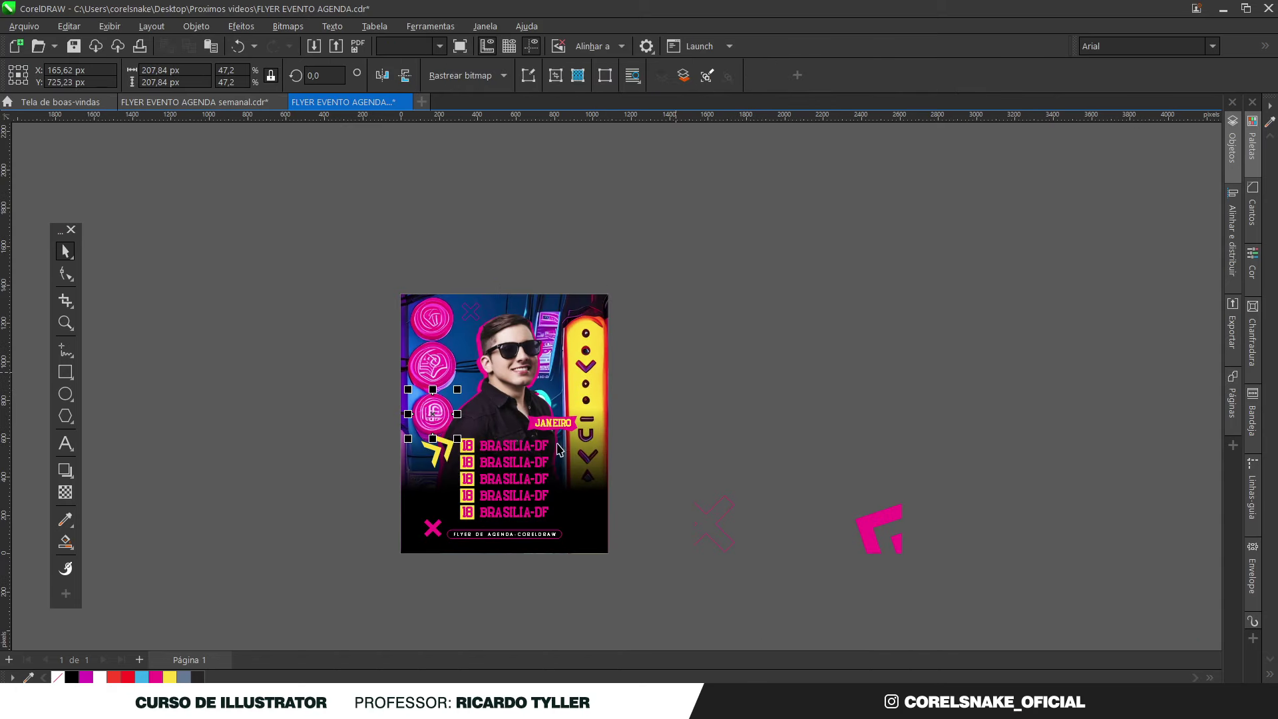
Step: Trace the left lens of the sunglasses with the Pen tool as a closed pink outline about 90 by 76 px
{"action": "scroll", "coordinate": [434, 420], "scroll_direction": "up", "scroll_amount": 1}
{"action": "scroll", "coordinate": [548, 289], "scroll_direction": "up", "scroll_amount": 2}
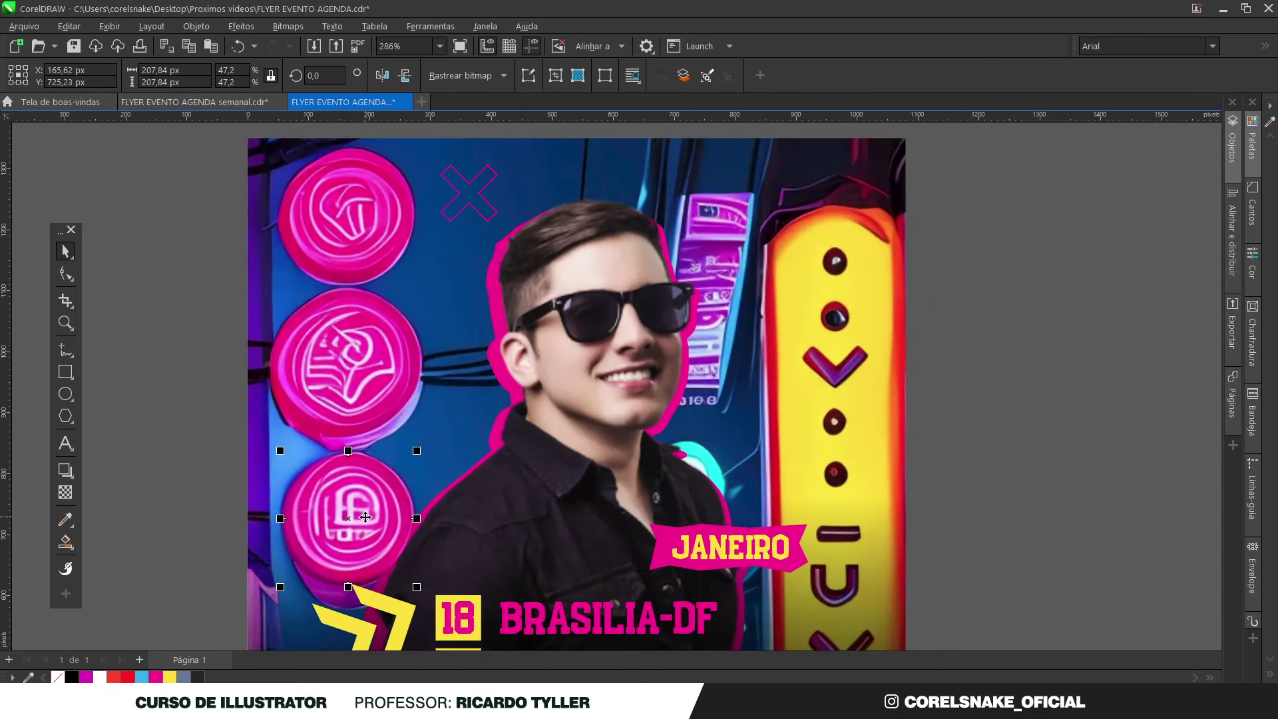
{"action": "left_click", "coordinate": [67, 351]}
{"action": "left_click", "coordinate": [100, 428]}
{"action": "scroll", "coordinate": [533, 313], "scroll_direction": "up", "scroll_amount": 5}
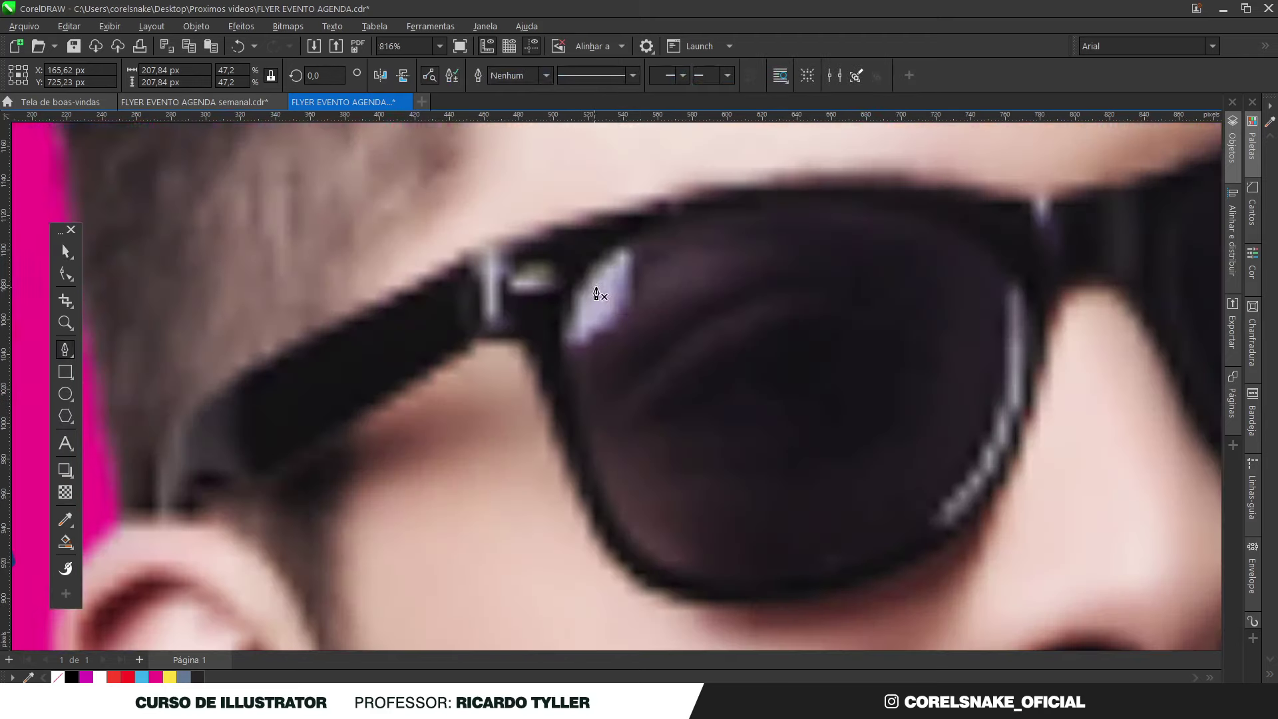
{"action": "left_click", "coordinate": [565, 370]}
{"action": "left_click_drag", "start_coordinate": [646, 555], "coordinate": [695, 599]}
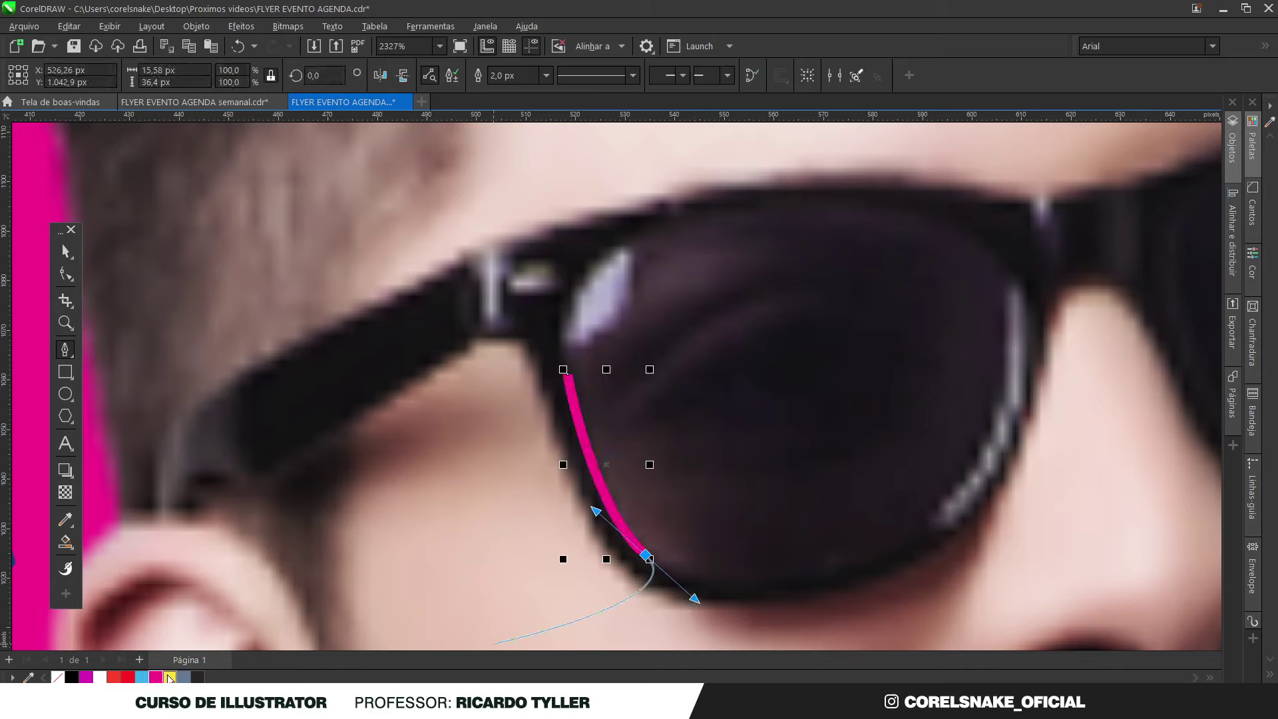
{"action": "left_click_drag", "start_coordinate": [934, 514], "coordinate": [980, 474]}
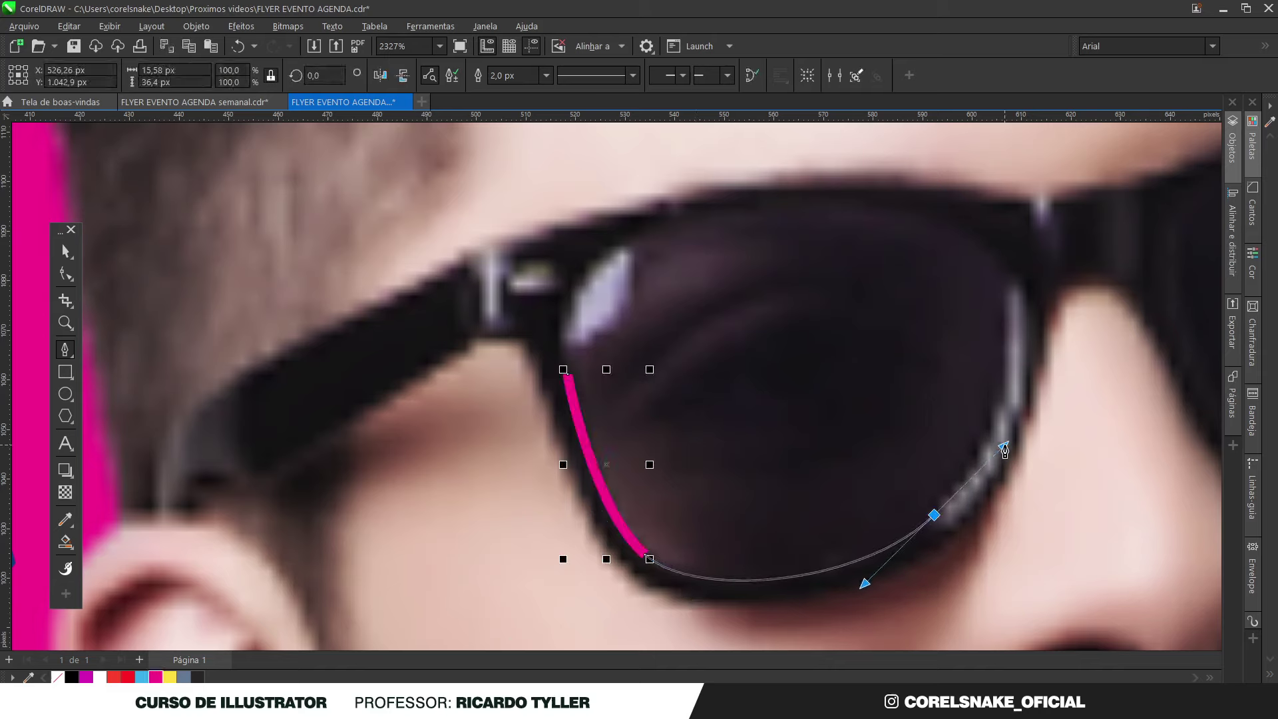
{"action": "left_click_drag", "start_coordinate": [1009, 287], "coordinate": [998, 241]}
{"action": "left_click_drag", "start_coordinate": [871, 207], "coordinate": [786, 207]}
{"action": "left_click_drag", "start_coordinate": [614, 247], "coordinate": [558, 279]}
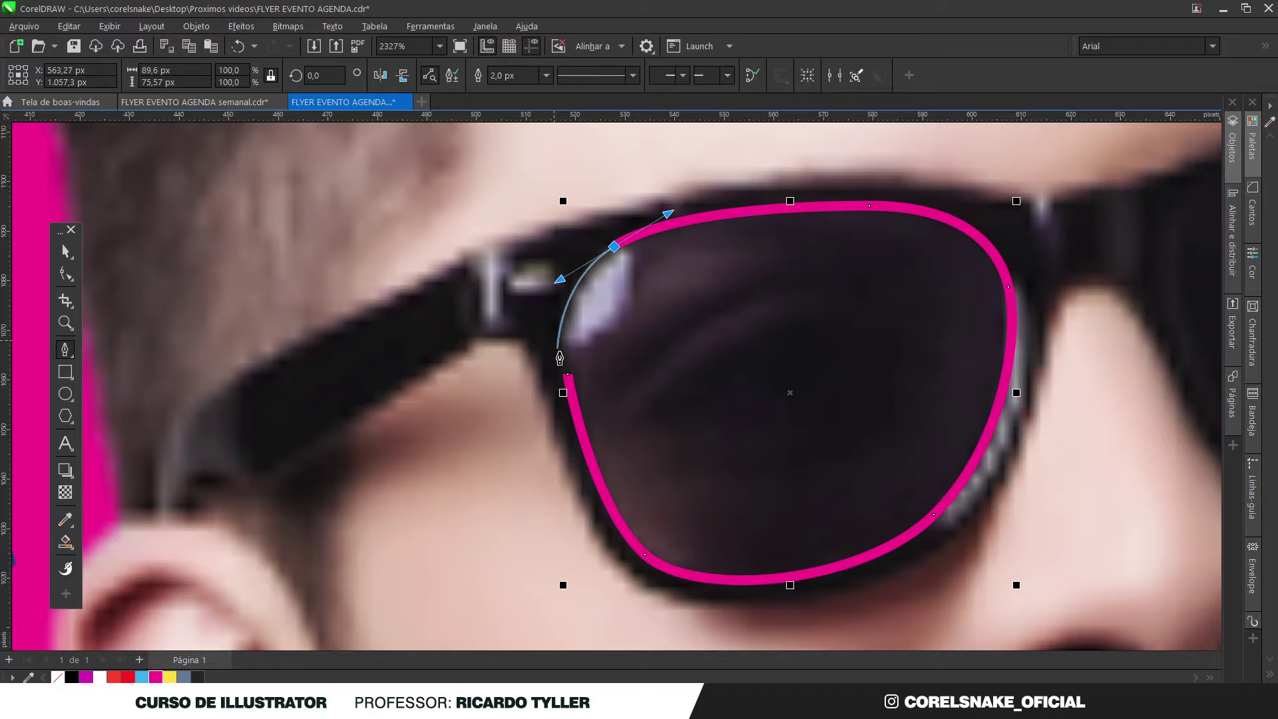
{"action": "left_click", "coordinate": [568, 374]}
Step: Trace the right lens of the sunglasses with a closed Pen curve about 81 by 73 px and give it a yellow outline
{"action": "scroll", "coordinate": [399, 418], "scroll_direction": "down", "scroll_amount": 5}
{"action": "scroll", "coordinate": [649, 385], "scroll_direction": "up", "scroll_amount": 3}
{"action": "scroll", "coordinate": [553, 375], "scroll_direction": "up", "scroll_amount": 2}
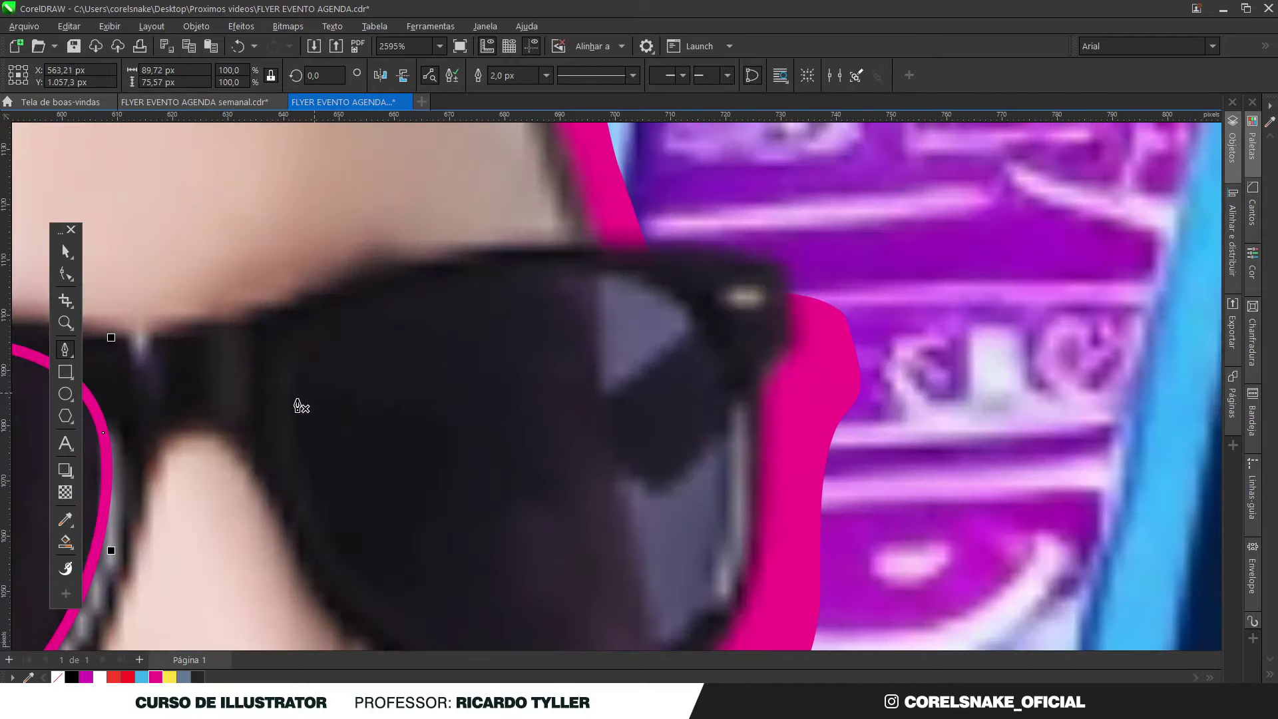
{"action": "left_click", "coordinate": [282, 449]}
{"action": "scroll", "coordinate": [282, 449], "scroll_direction": "down", "scroll_amount": 2}
{"action": "scroll", "coordinate": [326, 514], "scroll_direction": "up", "scroll_amount": 2}
{"action": "left_click_drag", "start_coordinate": [347, 550], "coordinate": [410, 586]}
{"action": "left_click_drag", "start_coordinate": [592, 532], "coordinate": [617, 516]}
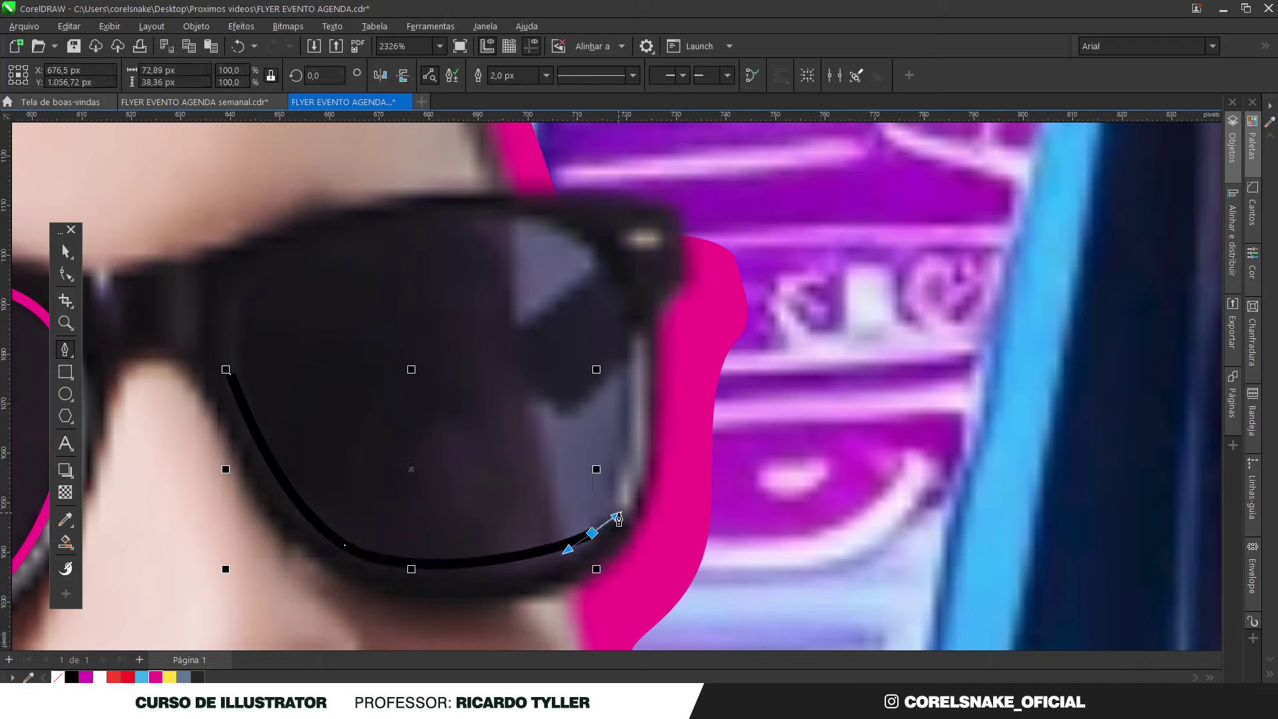
{"action": "key", "text": "ctrl+z"}
{"action": "left_click_drag", "start_coordinate": [548, 553], "coordinate": [612, 527]}
{"action": "left_click_drag", "start_coordinate": [630, 367], "coordinate": [624, 289]}
{"action": "left_click_drag", "start_coordinate": [511, 218], "coordinate": [425, 203]}
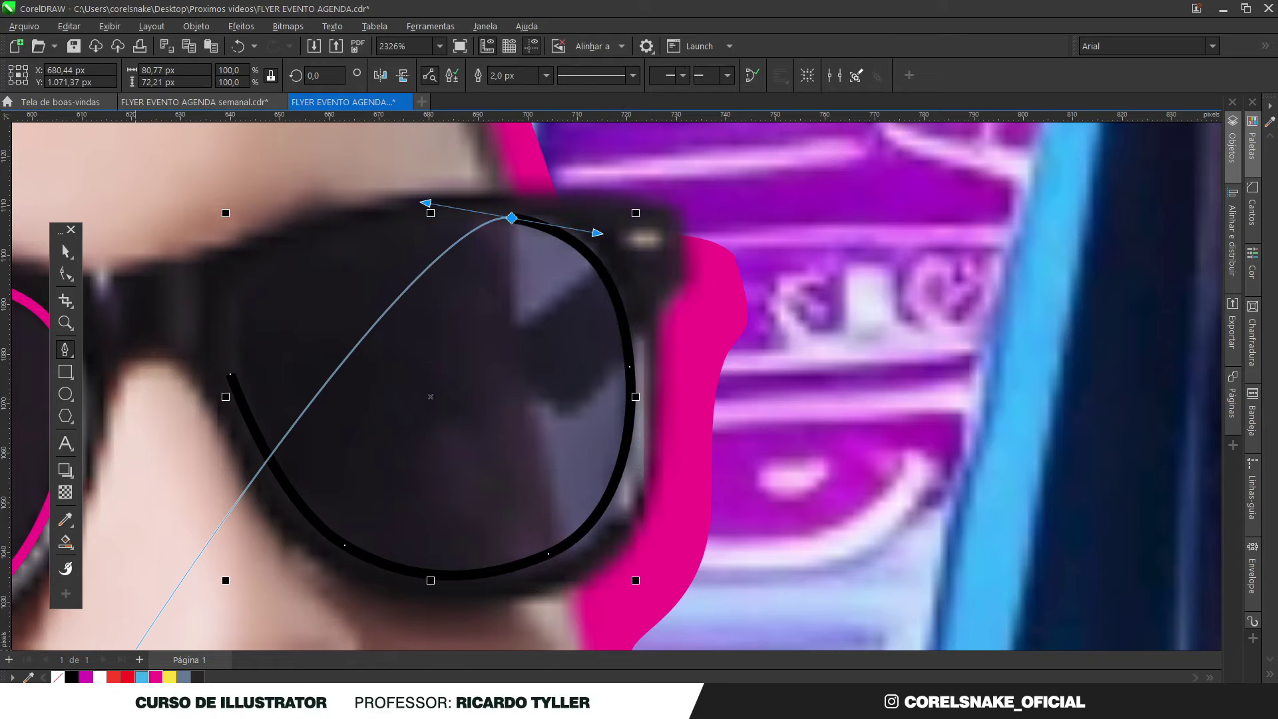
{"action": "right_click", "coordinate": [169, 677]}
{"action": "left_click_drag", "start_coordinate": [298, 253], "coordinate": [259, 273]}
{"action": "left_click_drag", "start_coordinate": [230, 375], "coordinate": [213, 300]}
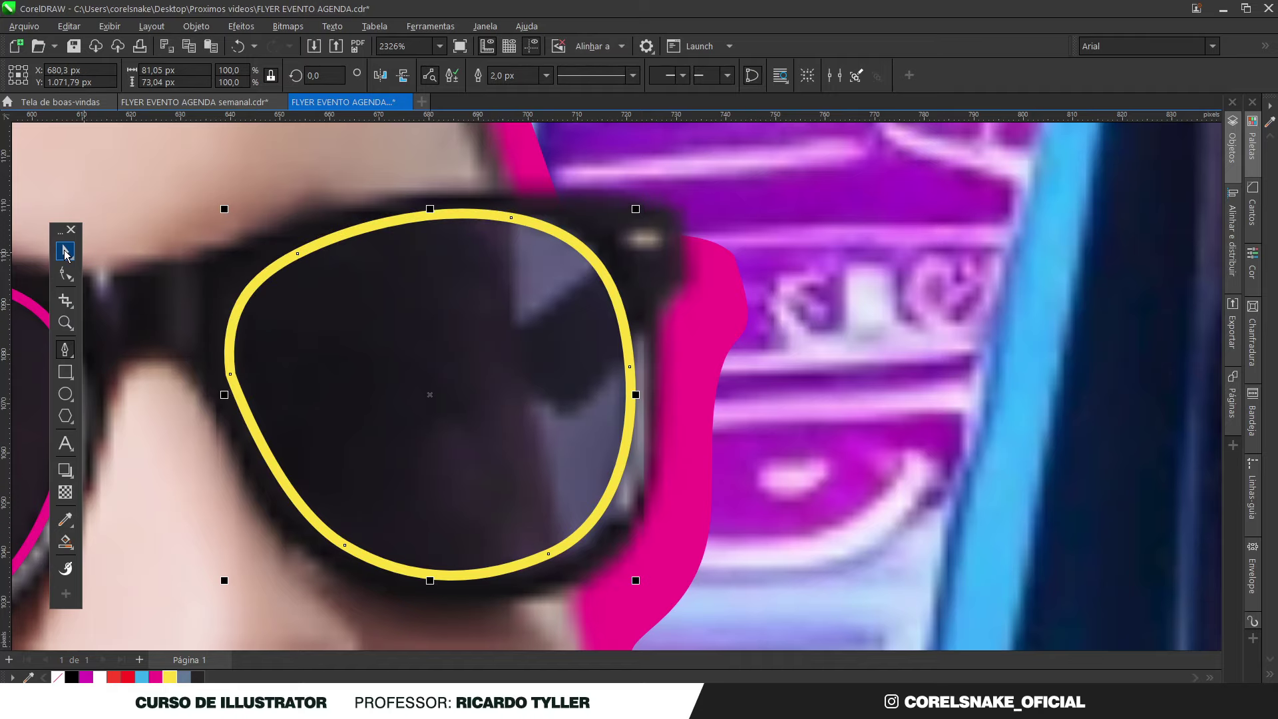
{"action": "scroll", "coordinate": [441, 410], "scroll_direction": "down", "scroll_amount": 3}
{"action": "key", "text": "space"}
{"action": "scroll", "coordinate": [569, 394], "scroll_direction": "down", "scroll_amount": 1}
{"action": "left_click", "coordinate": [377, 257]}
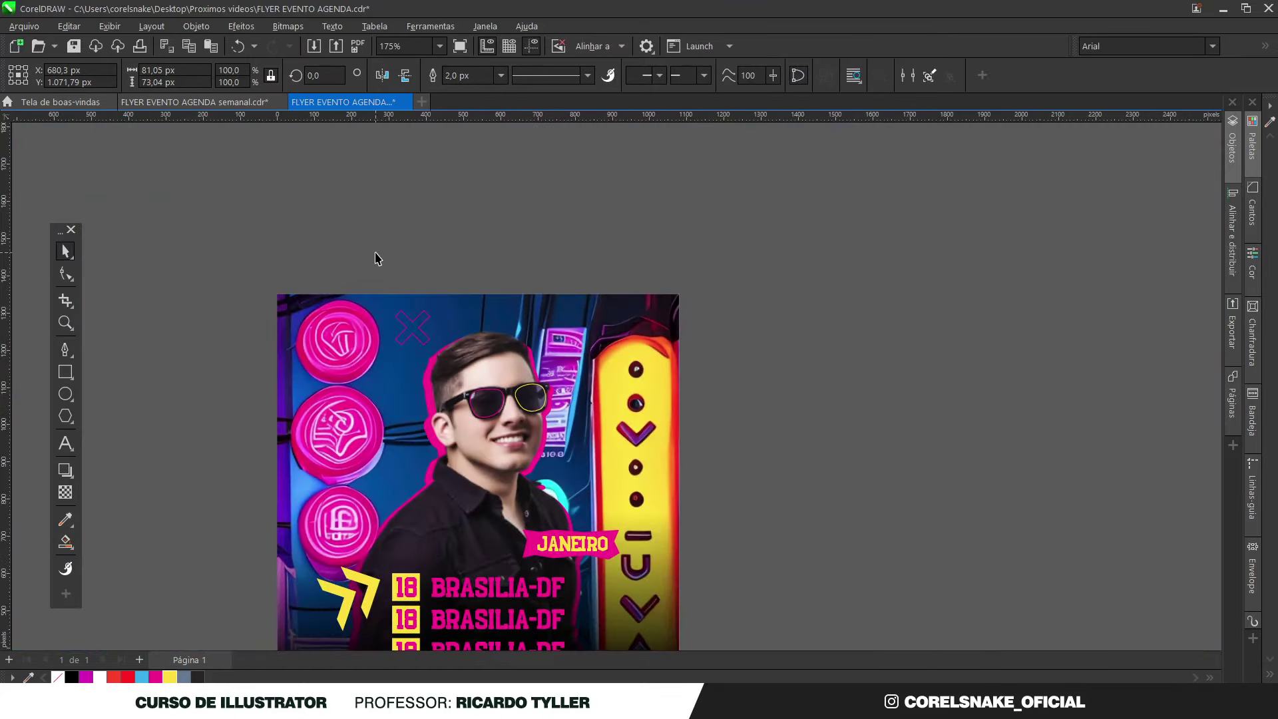
Step: Change the outline of the right sunglasses lens to pink so it matches the left lens
{"action": "scroll", "coordinate": [490, 436], "scroll_direction": "down", "scroll_amount": 1}
{"action": "scroll", "coordinate": [499, 483], "scroll_direction": "up", "scroll_amount": 1}
{"action": "scroll", "coordinate": [459, 375], "scroll_direction": "down", "scroll_amount": 1}
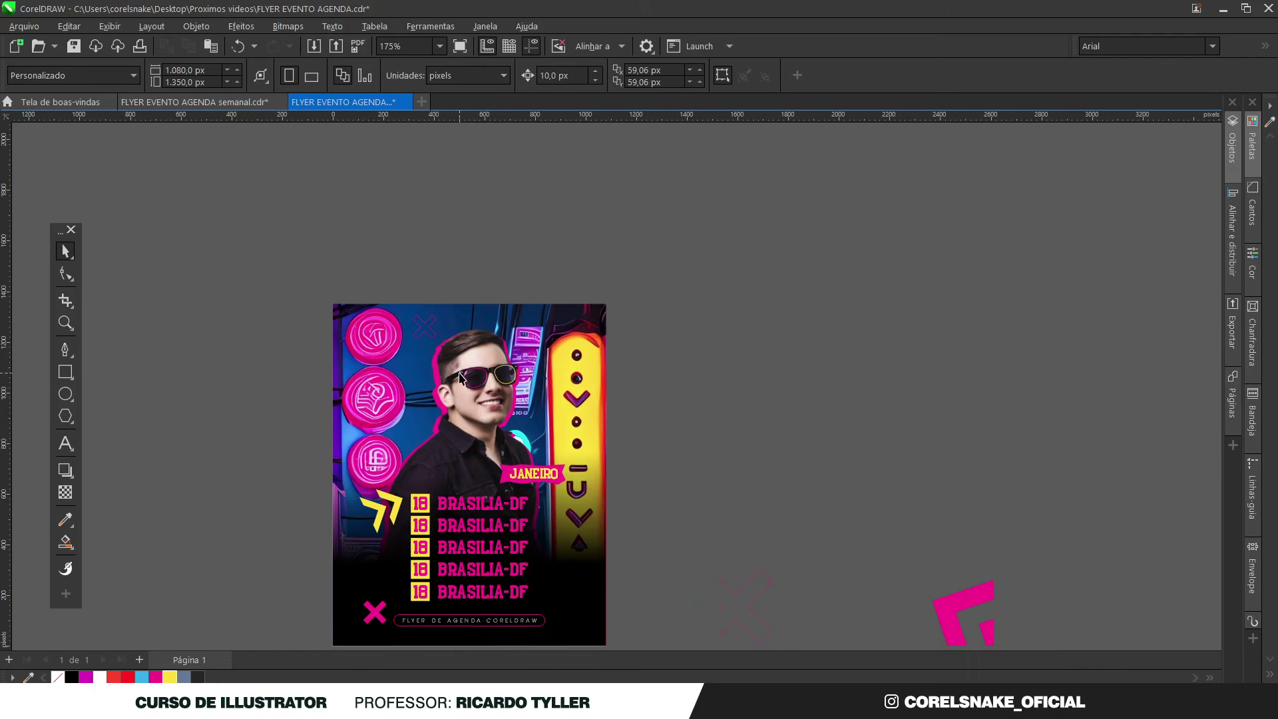
{"action": "left_click_drag", "start_coordinate": [375, 243], "coordinate": [552, 442]}
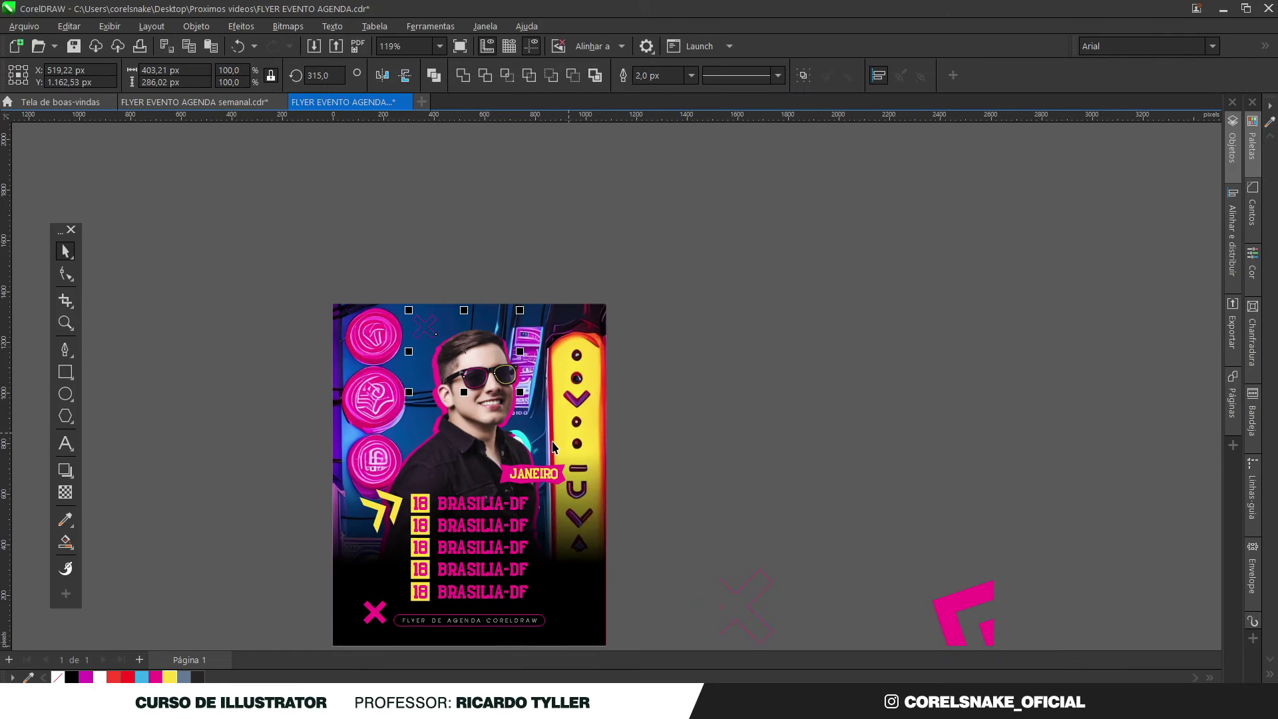
{"action": "left_click", "coordinate": [625, 217]}
{"action": "left_click", "coordinate": [503, 380]}
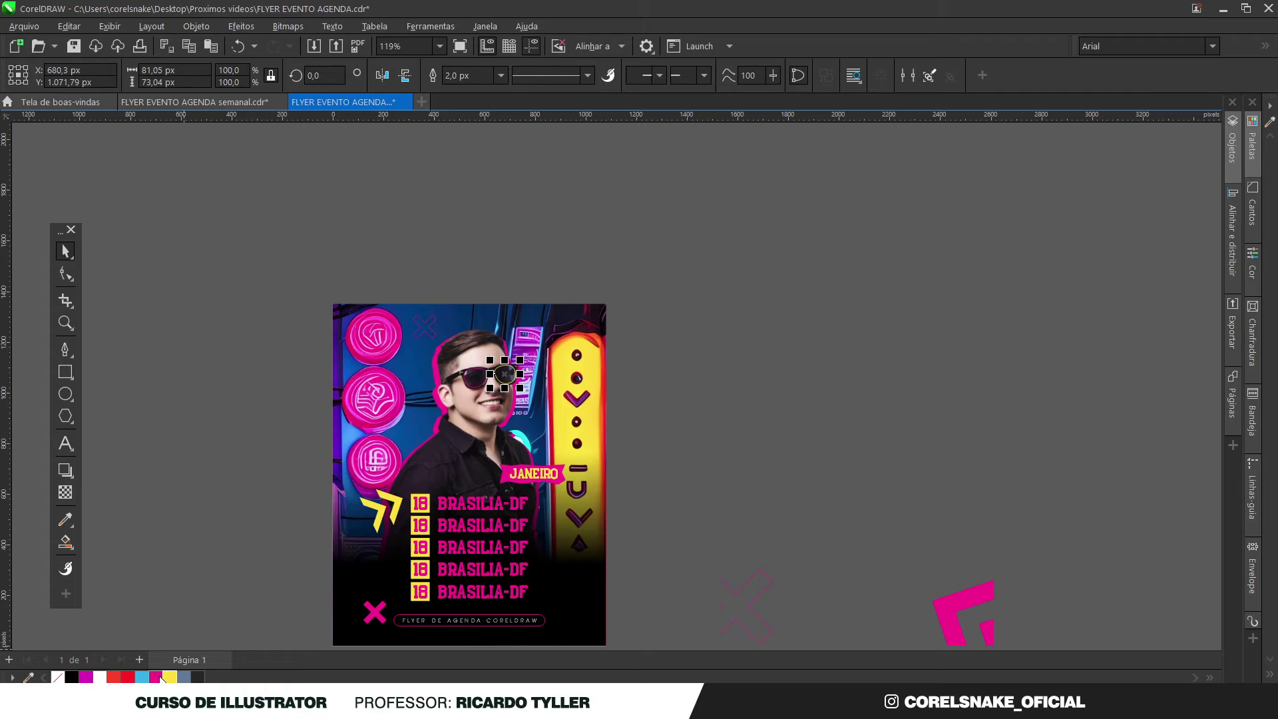
{"action": "right_click", "coordinate": [160, 677]}
{"action": "left_click", "coordinate": [813, 519]}
{"action": "left_click", "coordinate": [477, 371]}
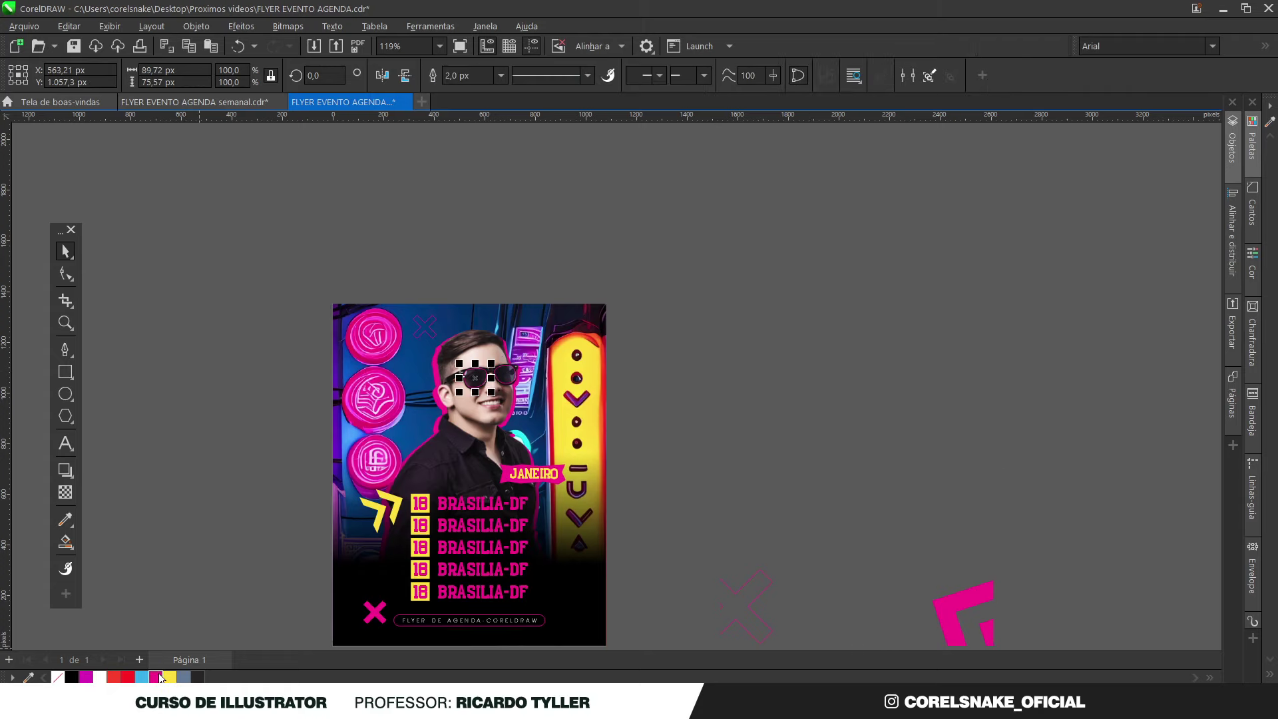
{"action": "left_click", "coordinate": [780, 378]}
Step: Duplicate the lowest round pink sign beside the page and place the copy inside the left lens as a PowerClip
{"action": "left_click", "coordinate": [381, 453]}
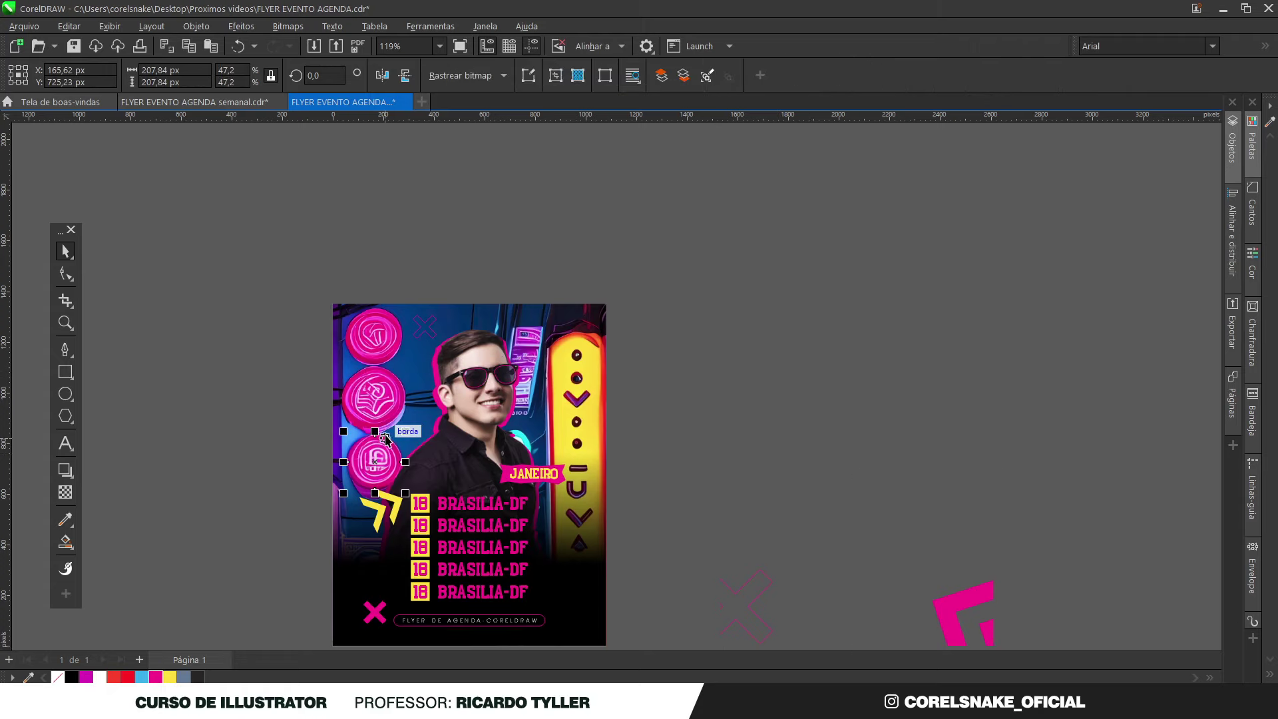
{"action": "scroll", "coordinate": [384, 454], "scroll_direction": "up", "scroll_amount": 2}
{"action": "left_click_drag", "start_coordinate": [357, 506], "coordinate": [960, 293]}
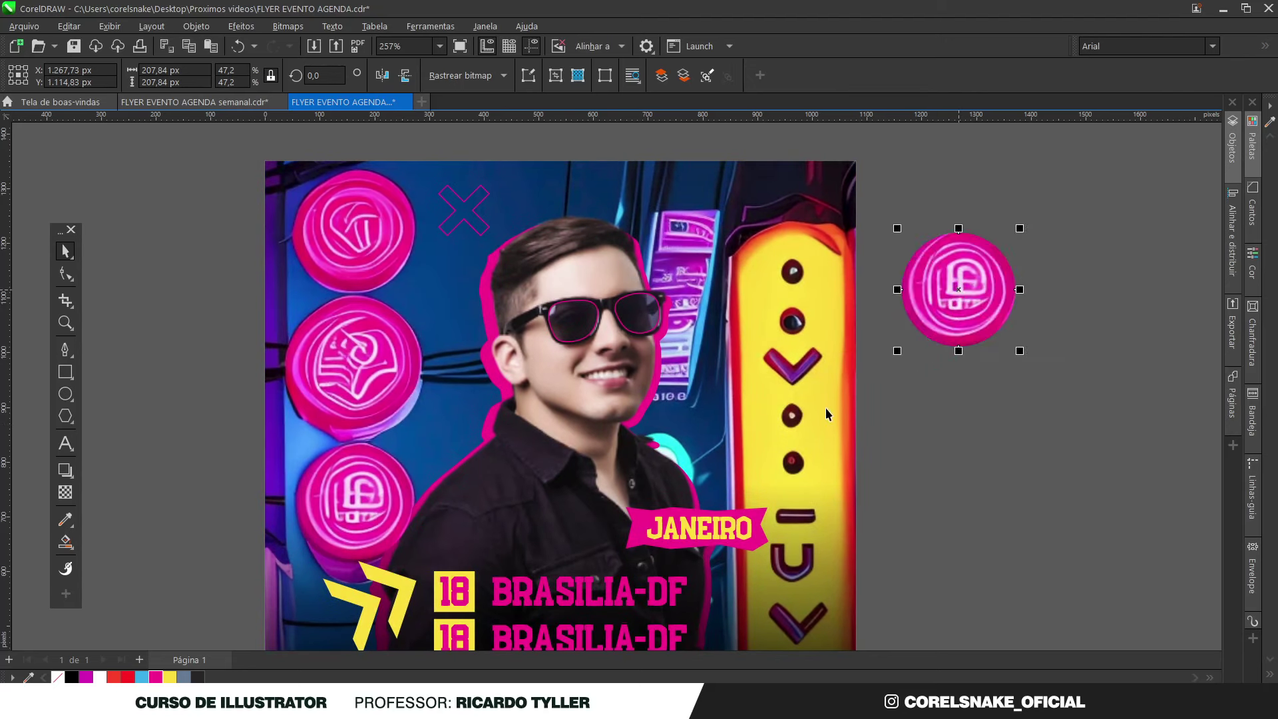
{"action": "left_click_drag", "start_coordinate": [931, 325], "coordinate": [582, 321]}
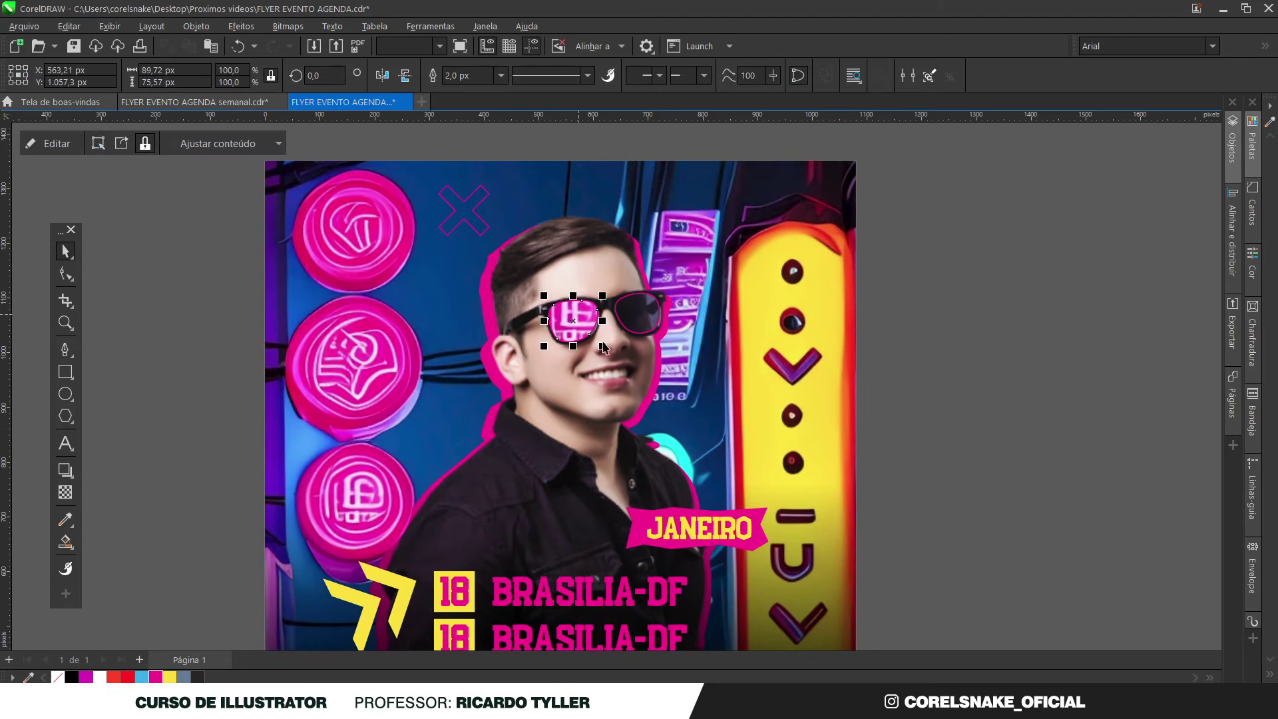
Step: Place another copy of the lowest round pink sign inside the right lens of the sunglasses
{"action": "left_click", "coordinate": [937, 343]}
{"action": "left_click_drag", "start_coordinate": [349, 498], "coordinate": [928, 312]}
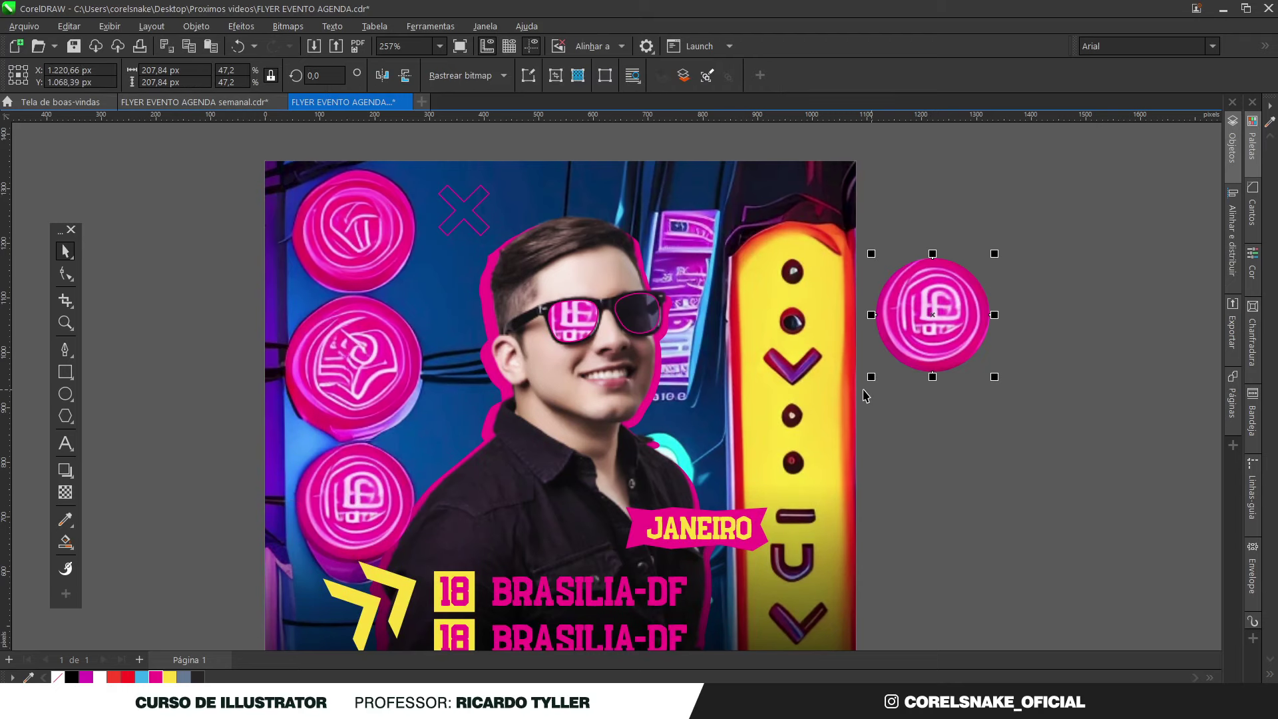
{"action": "key", "text": "Delete"}
{"action": "scroll", "coordinate": [464, 331], "scroll_direction": "down", "scroll_amount": 3}
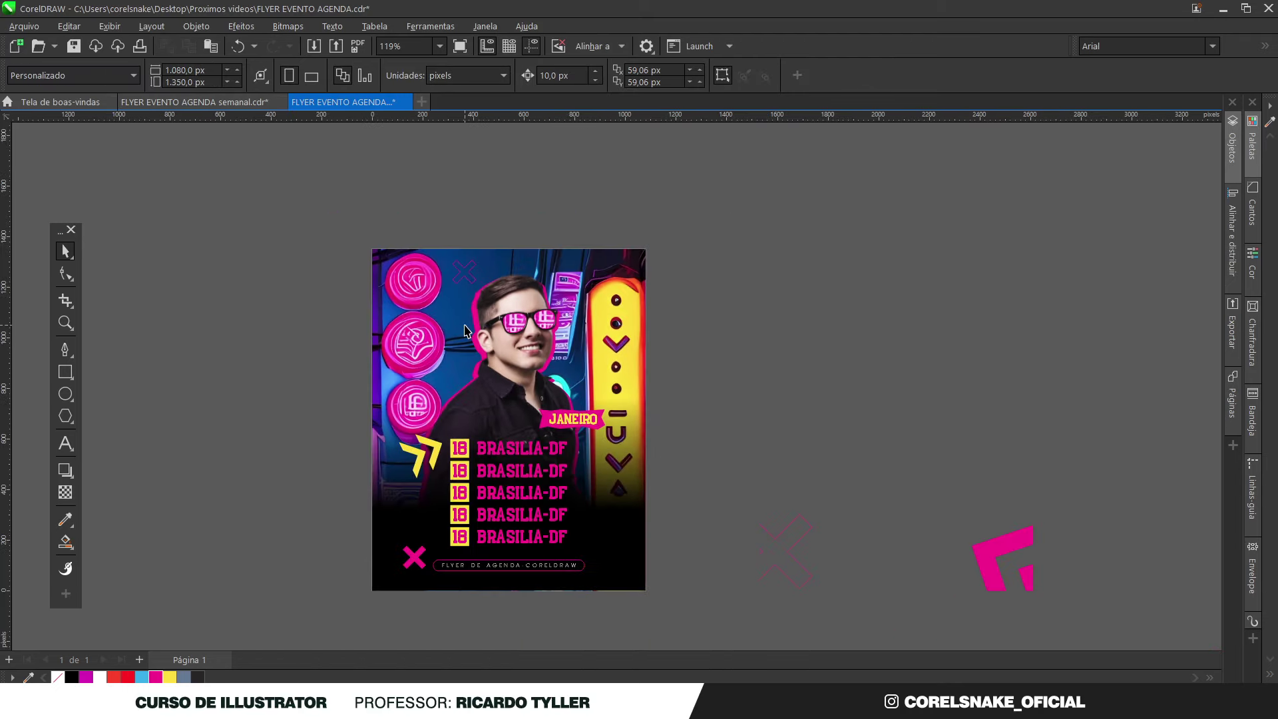
Step: Center the off-page frame holding the X outline and pink chevron on the flyer page
{"action": "left_click_drag", "start_coordinate": [289, 375], "coordinate": [466, 449]}
{"action": "scroll", "coordinate": [492, 391], "scroll_direction": "down", "scroll_amount": 1}
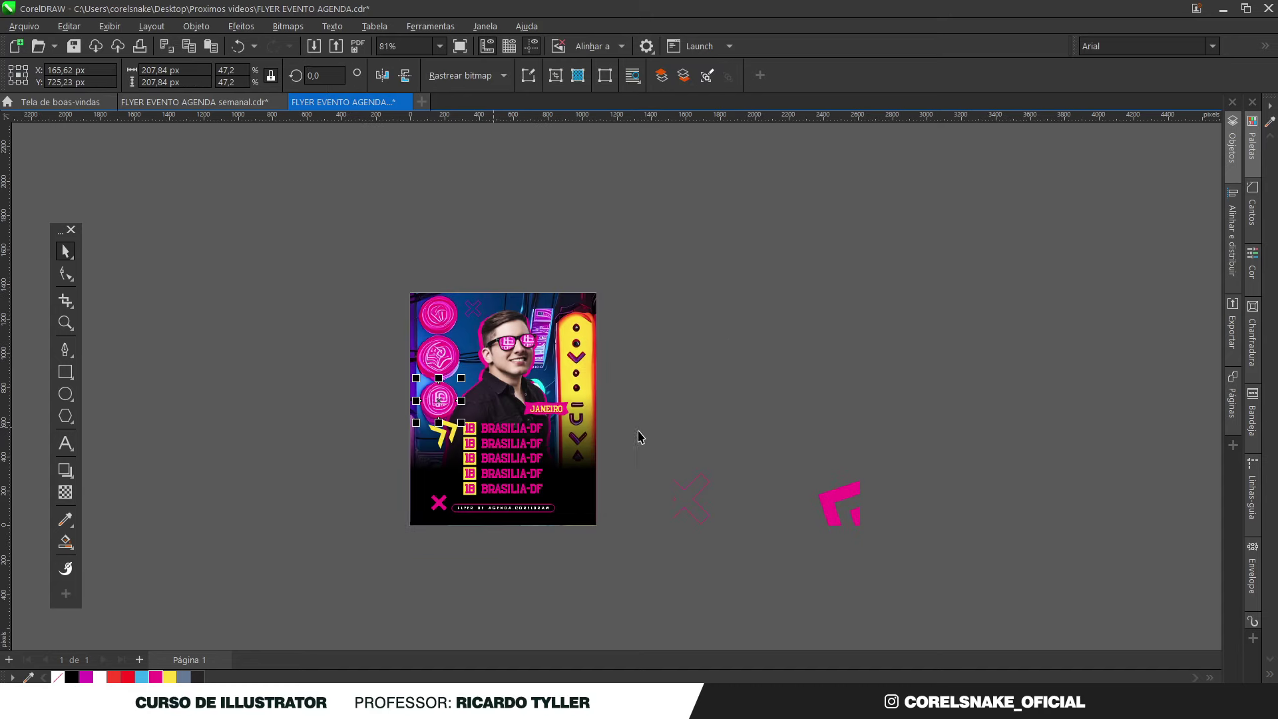
{"action": "left_click", "coordinate": [817, 453]}
{"action": "scroll", "coordinate": [483, 373], "scroll_direction": "up", "scroll_amount": 1}
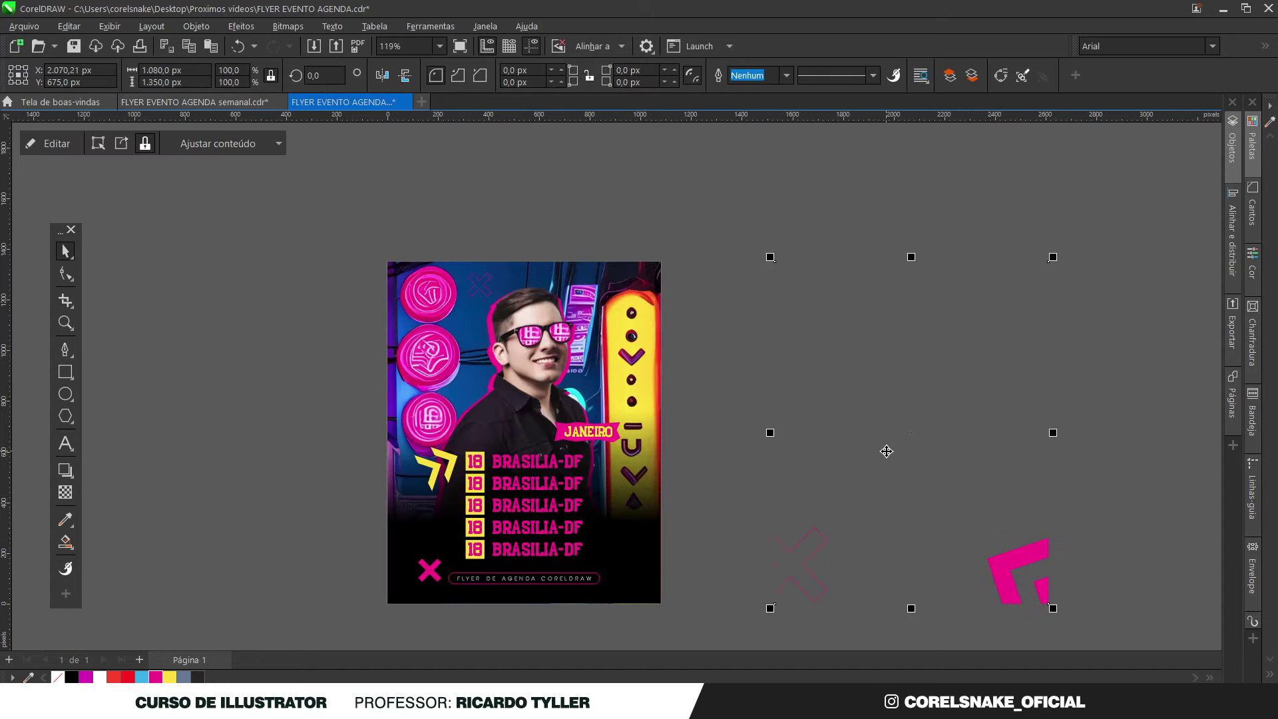
{"action": "key", "text": "p"}
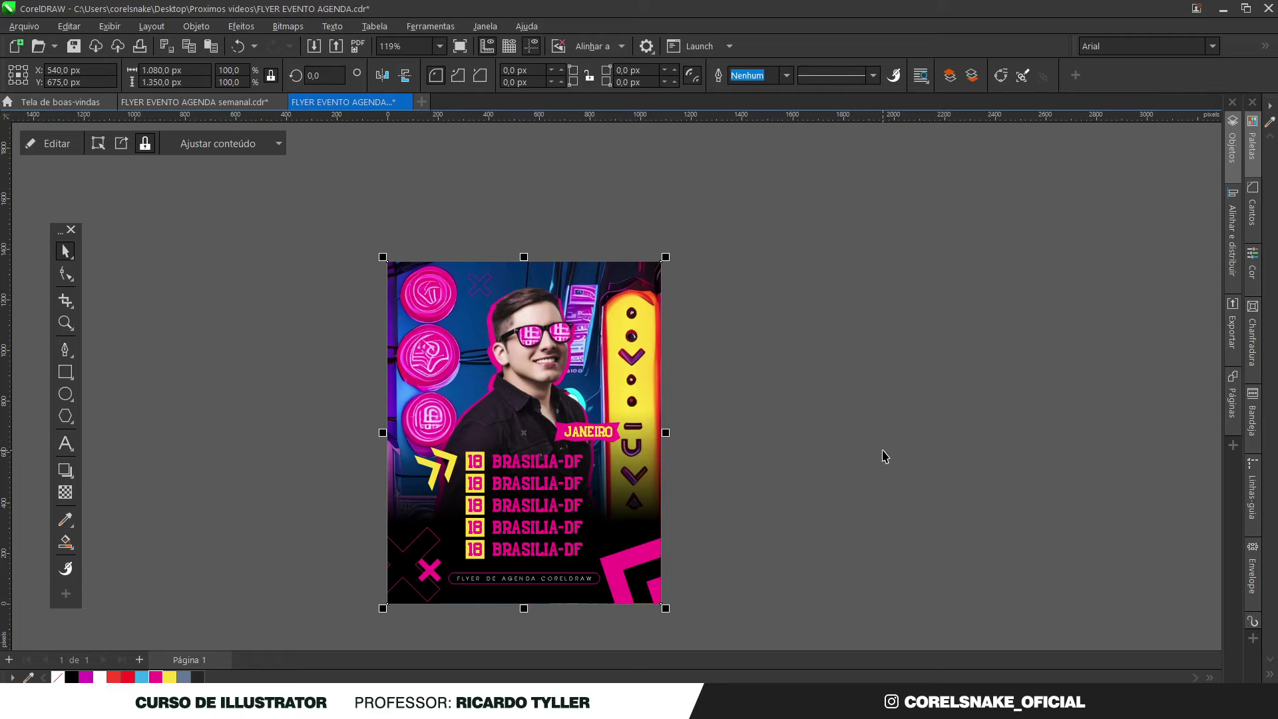
{"action": "left_click", "coordinate": [783, 392]}
{"action": "left_click_drag", "start_coordinate": [320, 411], "coordinate": [367, 426]}
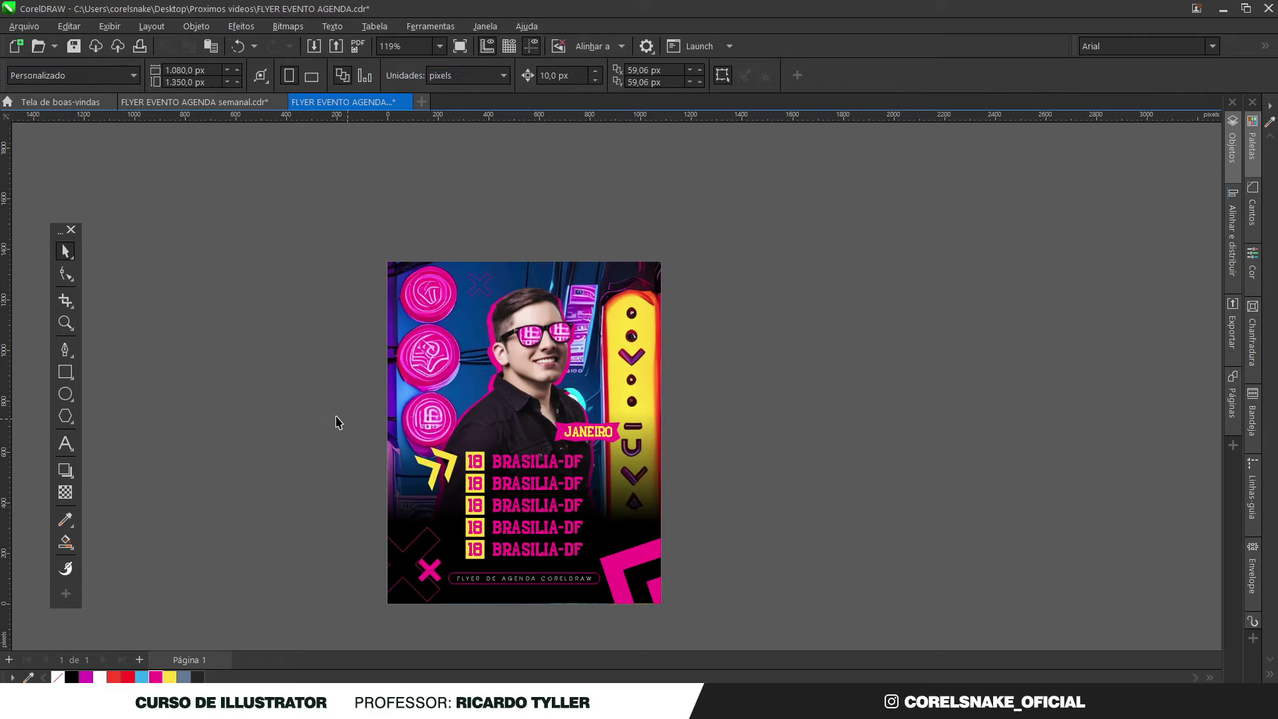
{"action": "left_click", "coordinate": [403, 415]}
{"action": "scroll", "coordinate": [420, 411], "scroll_direction": "up", "scroll_amount": 4}
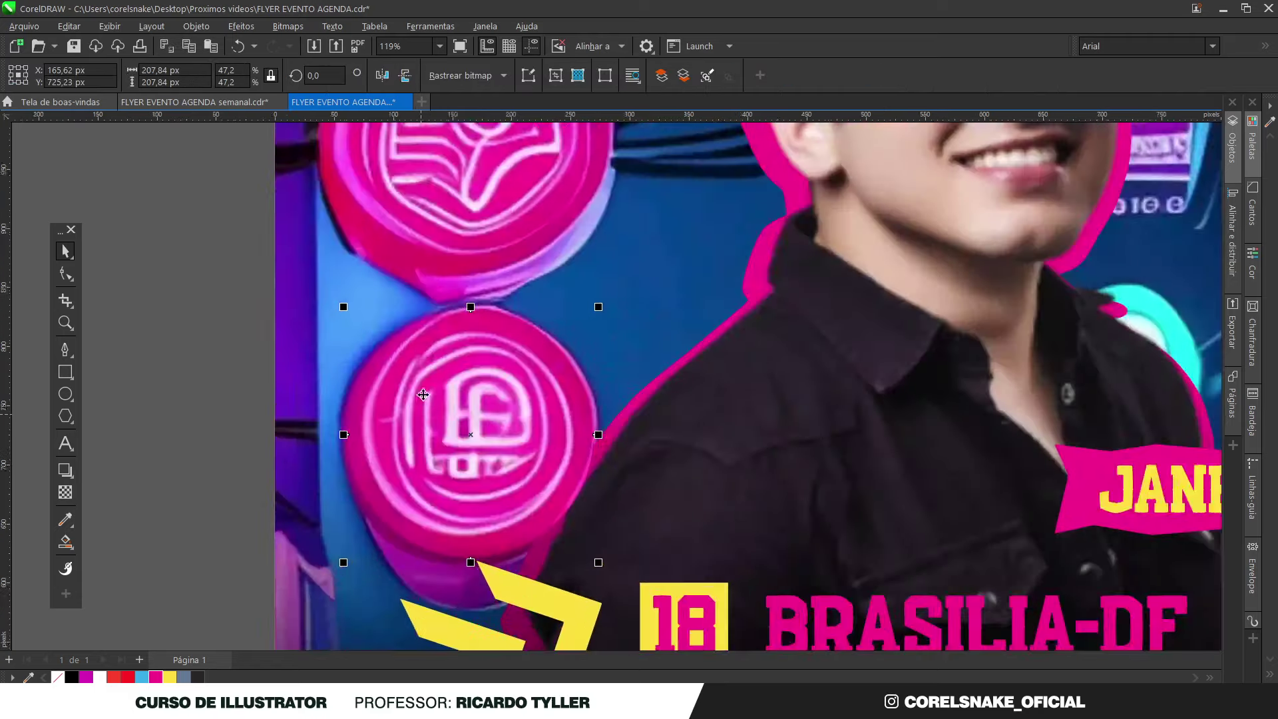
{"action": "scroll", "coordinate": [424, 347], "scroll_direction": "up", "scroll_amount": 1}
{"action": "scroll", "coordinate": [434, 313], "scroll_direction": "down", "scroll_amount": 2}
{"action": "left_click", "coordinate": [1010, 349]}
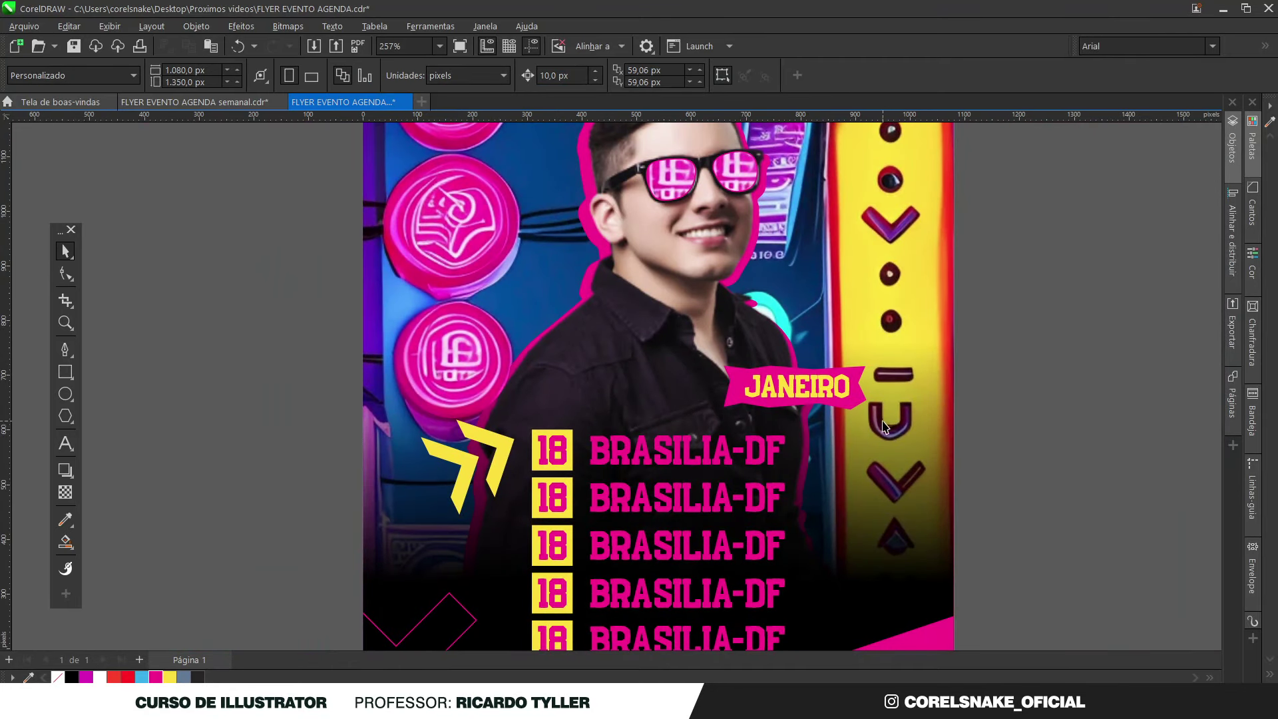
{"action": "scroll", "coordinate": [885, 427], "scroll_direction": "down", "scroll_amount": 2}
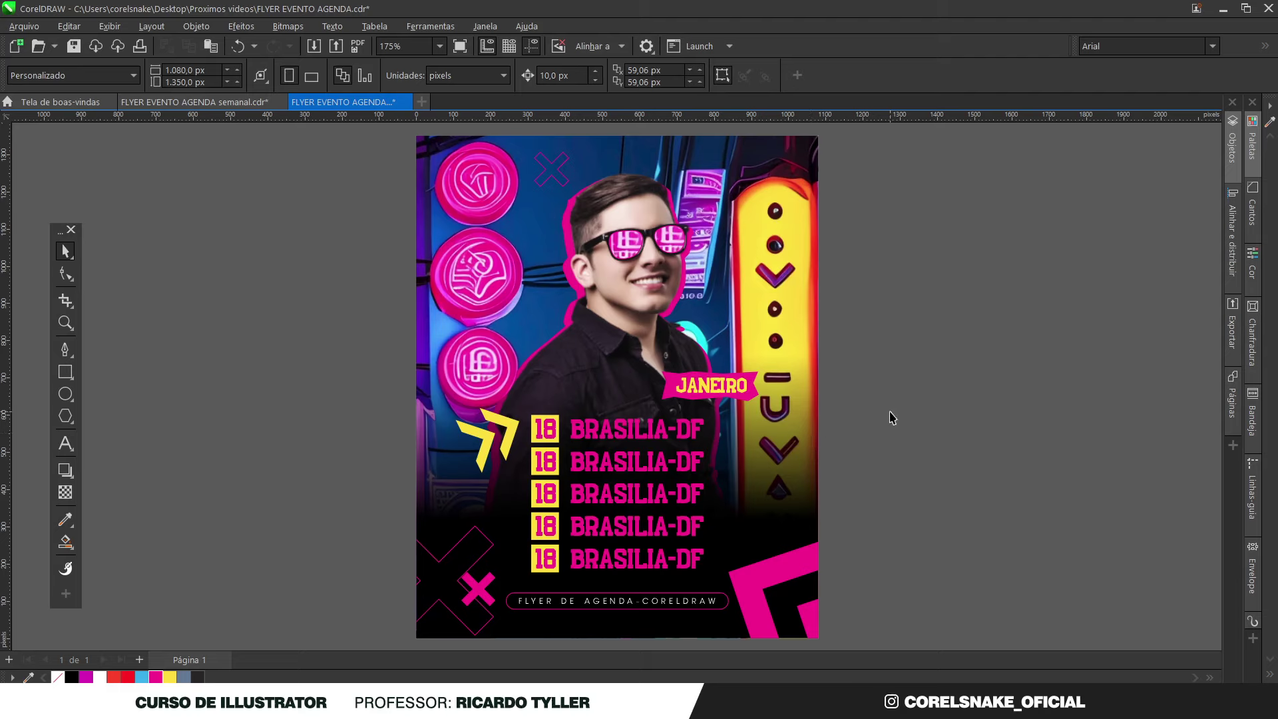
Step: Adjust the man's photo in the Image Adjustment Lab with brightness -12, contrast 21, shadows -9 and midtones 8
{"action": "left_click", "coordinate": [617, 295]}
{"action": "left_click", "coordinate": [616, 192]}
{"action": "left_click", "coordinate": [616, 192], "text": "alt"}
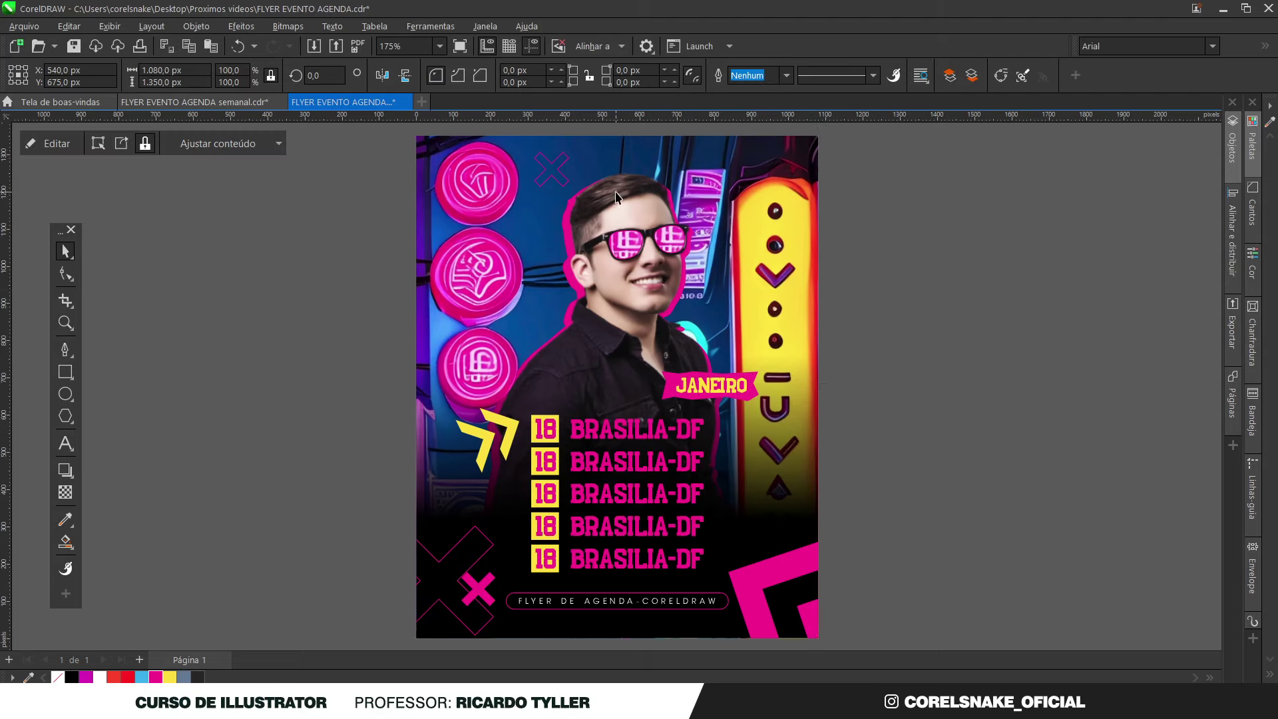
{"action": "left_click", "coordinate": [241, 26]}
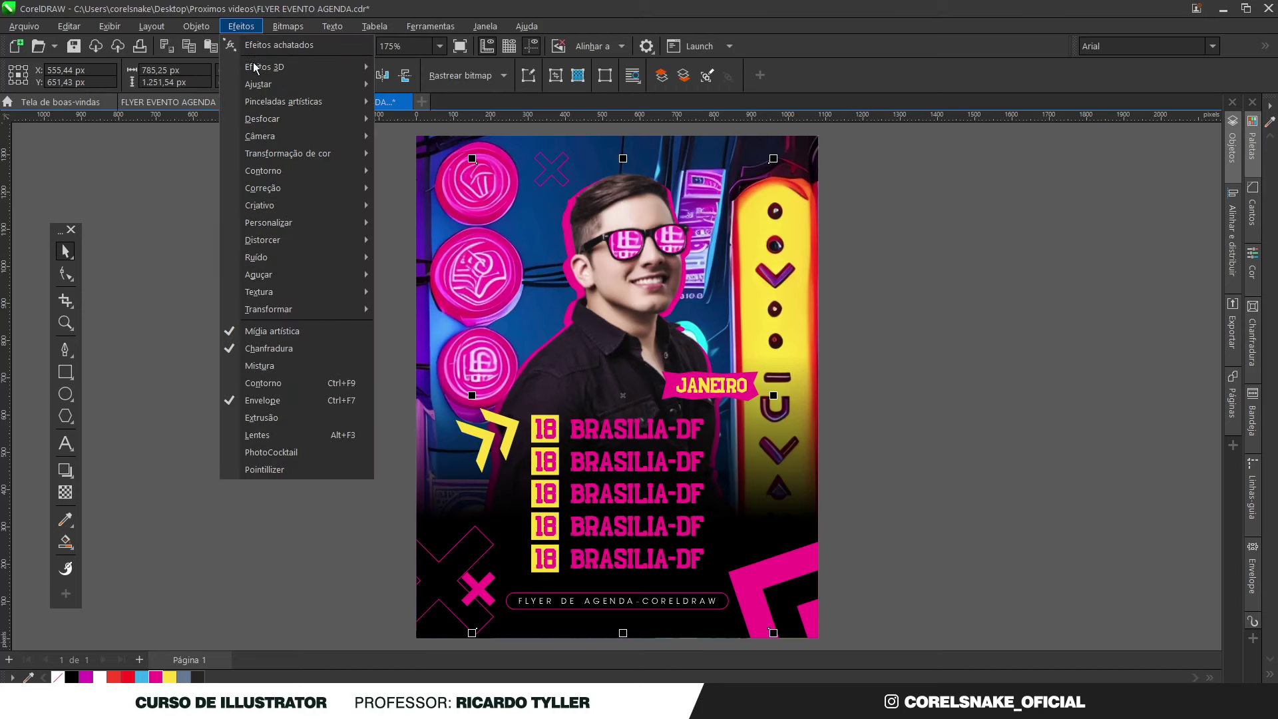
{"action": "mouse_move", "coordinate": [258, 84]}
{"action": "left_click", "coordinate": [446, 104]}
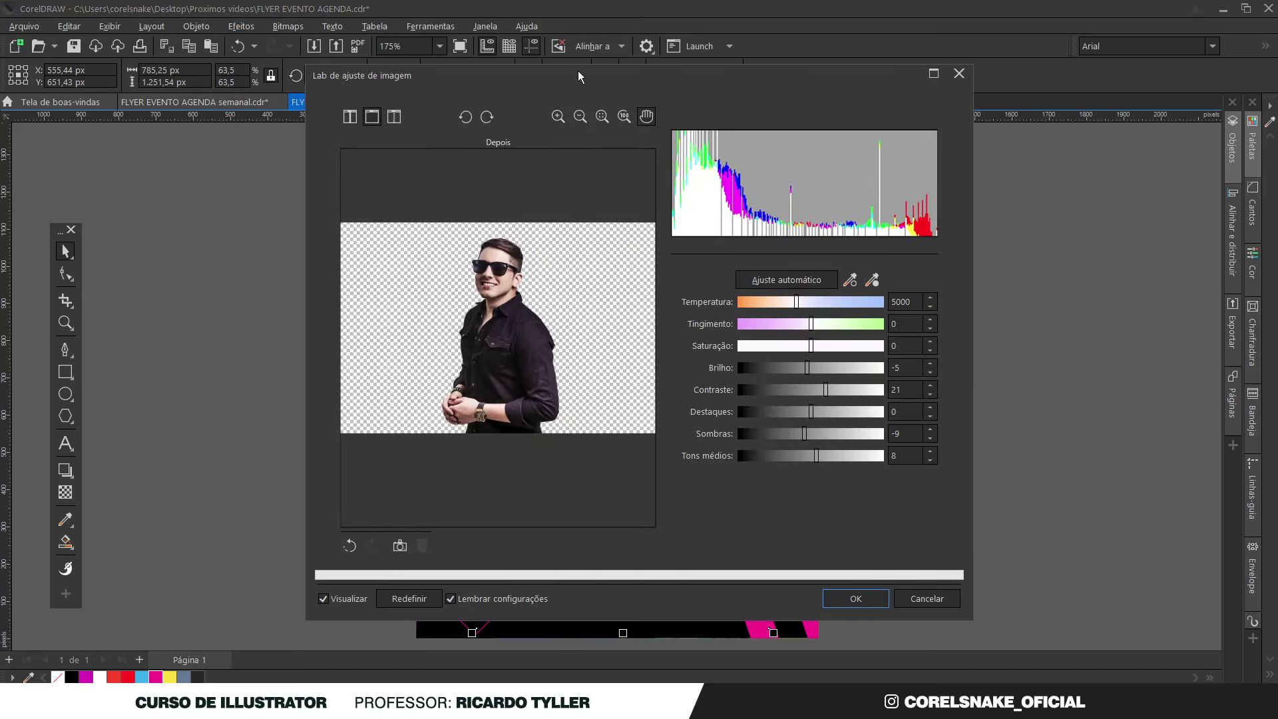
{"action": "left_click_drag", "start_coordinate": [578, 75], "coordinate": [999, 86]}
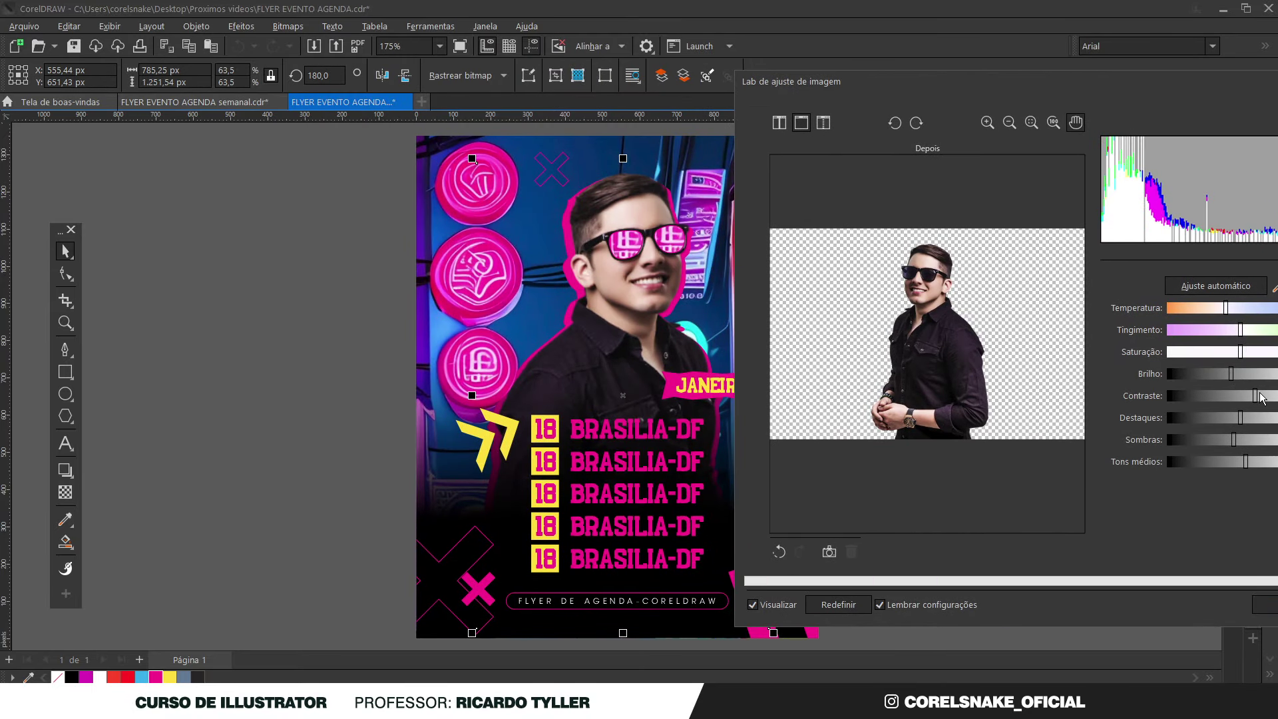
{"action": "left_click_drag", "start_coordinate": [895, 88], "coordinate": [710, 95]}
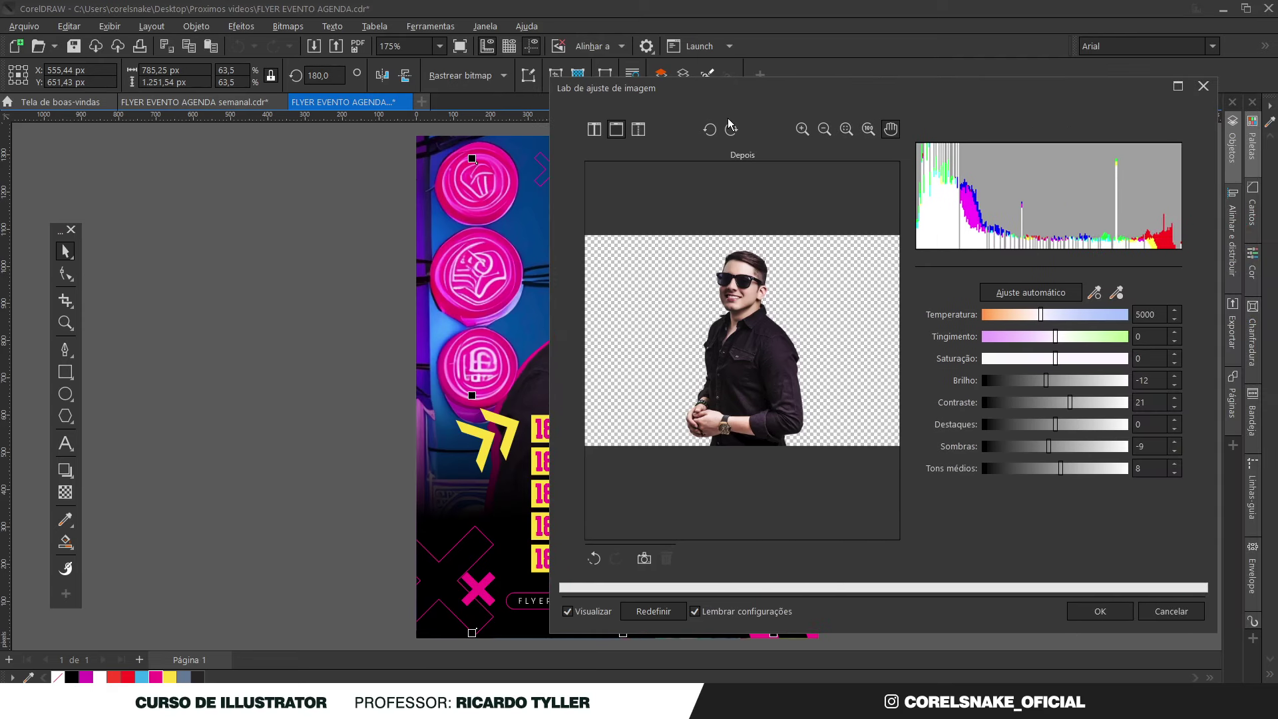
{"action": "left_click", "coordinate": [1099, 610]}
{"action": "left_click", "coordinate": [982, 402]}
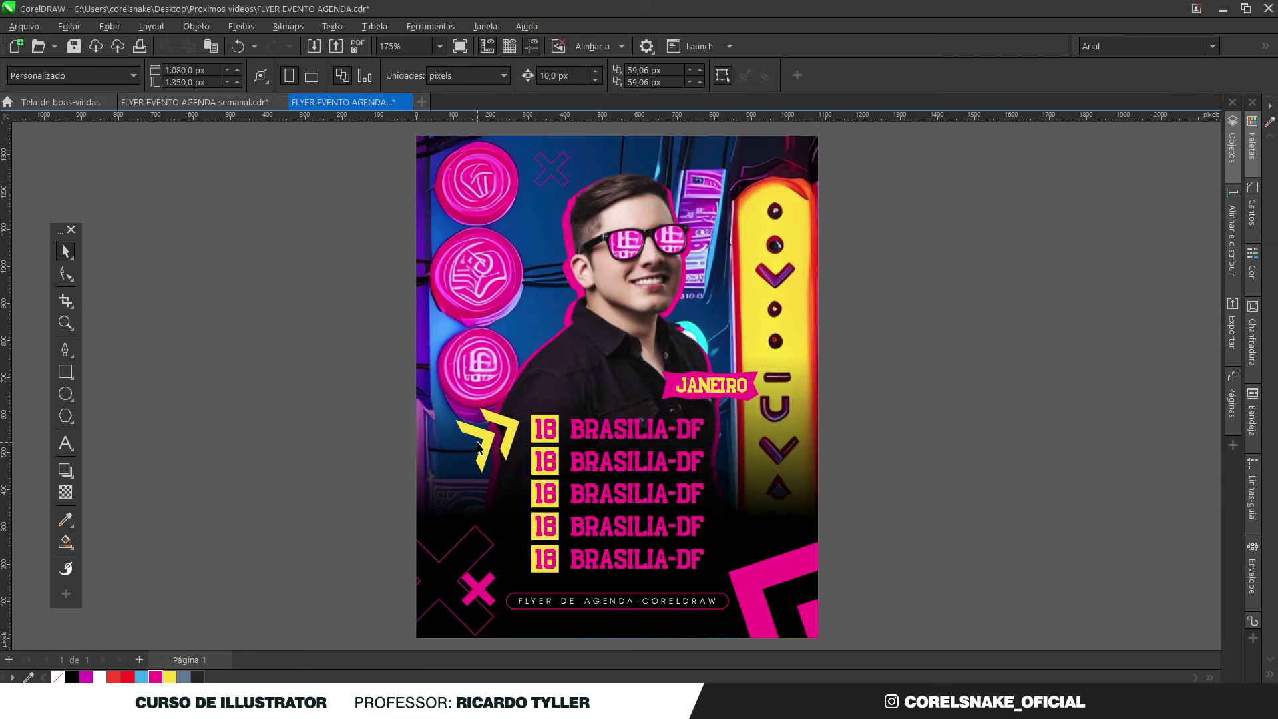
{"action": "scroll", "coordinate": [645, 400], "scroll_direction": "down", "scroll_amount": 2}
{"action": "scroll", "coordinate": [645, 400], "scroll_direction": "up", "scroll_amount": 2}
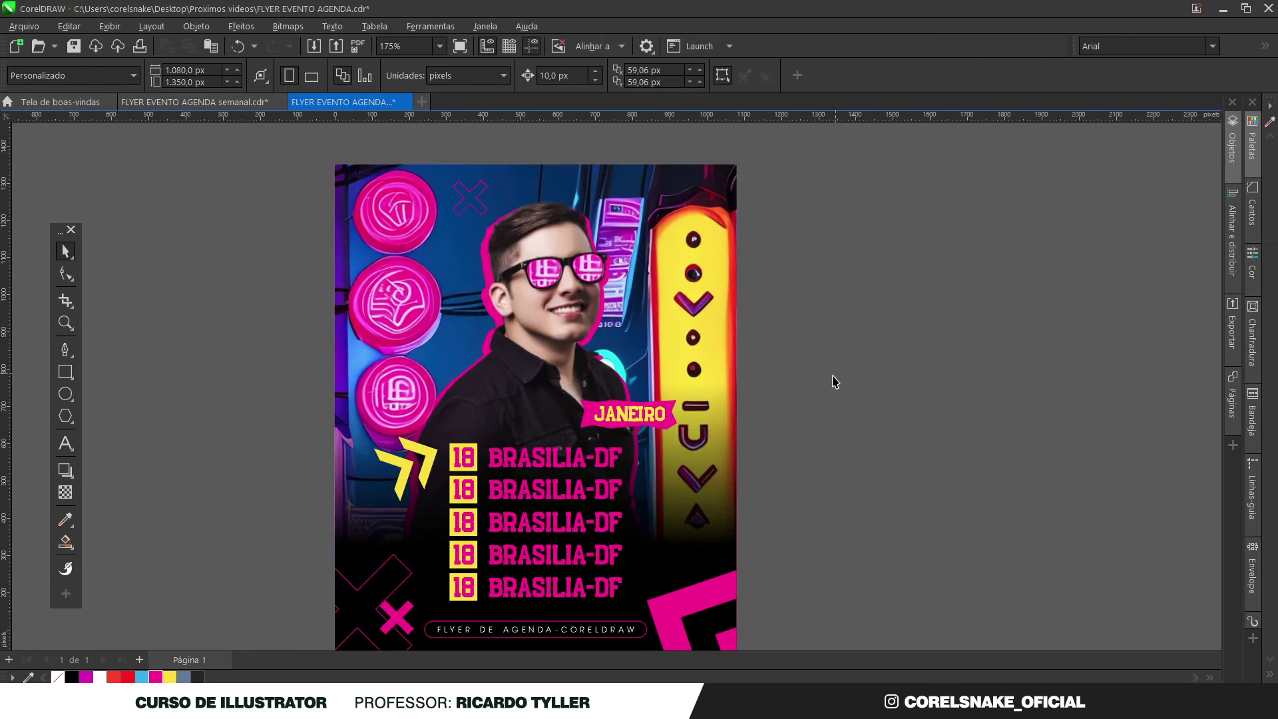
{"action": "left_click", "coordinate": [623, 418]}
{"action": "left_click_drag", "start_coordinate": [824, 368], "coordinate": [562, 453]}
{"action": "left_click_drag", "start_coordinate": [690, 442], "coordinate": [690, 442]}
{"action": "scroll", "coordinate": [645, 458], "scroll_direction": "down", "scroll_amount": 2}
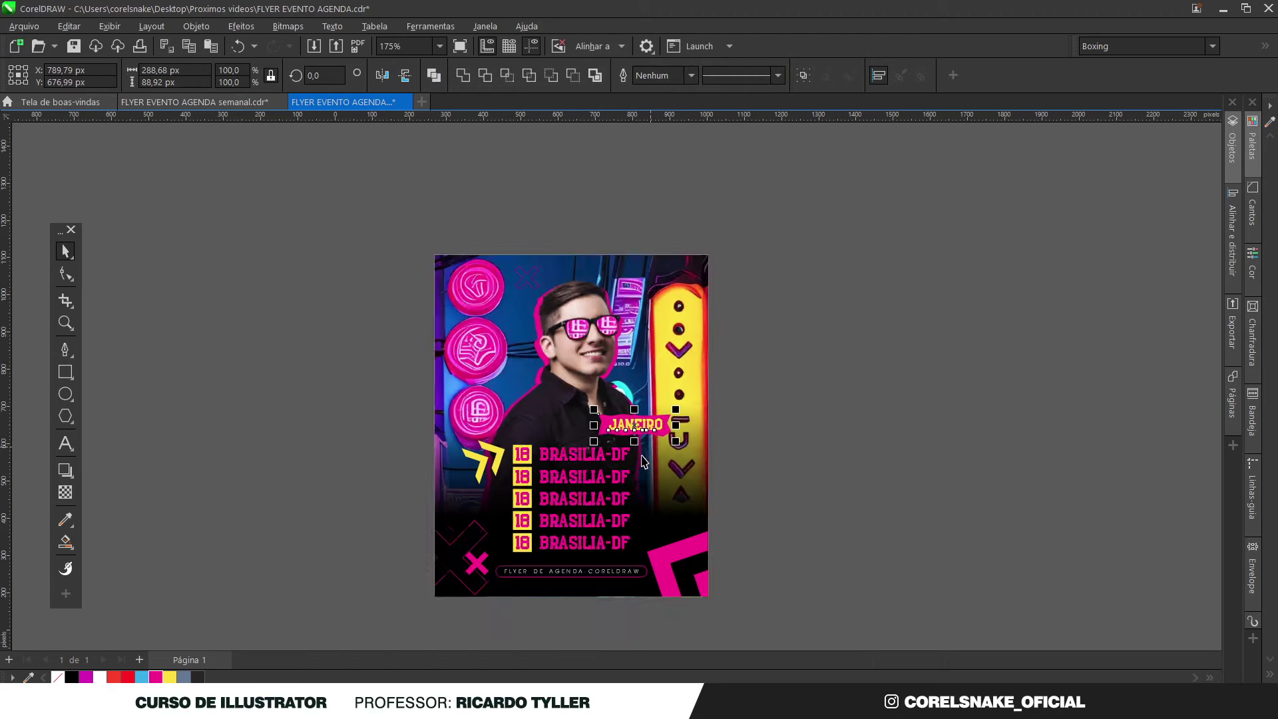
{"action": "left_click", "coordinate": [816, 456]}
{"action": "scroll", "coordinate": [603, 434], "scroll_direction": "up", "scroll_amount": 1}
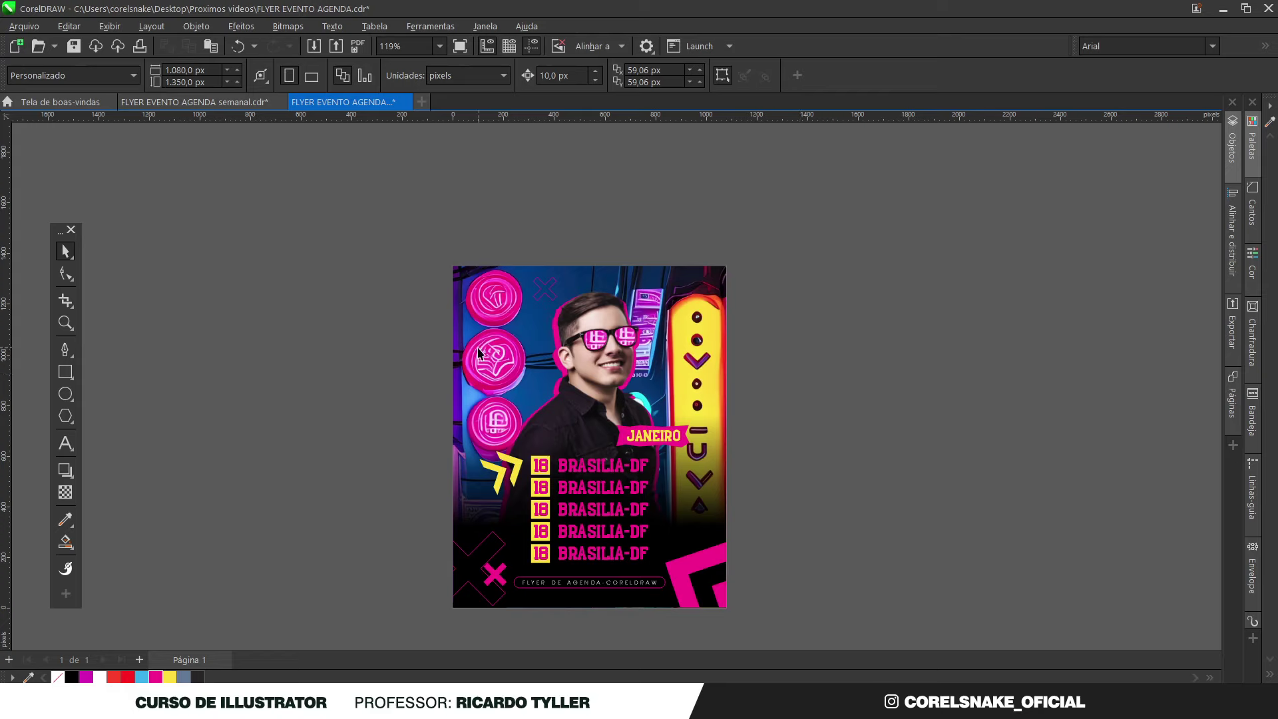
Step: Move the decoration frame off the page to the right, then copy the street image from the background PowerClip and paste it onto the page
{"action": "left_click", "coordinate": [458, 279]}
{"action": "left_click_drag", "start_coordinate": [459, 274], "coordinate": [787, 274]}
{"action": "double_click", "coordinate": [458, 271]}
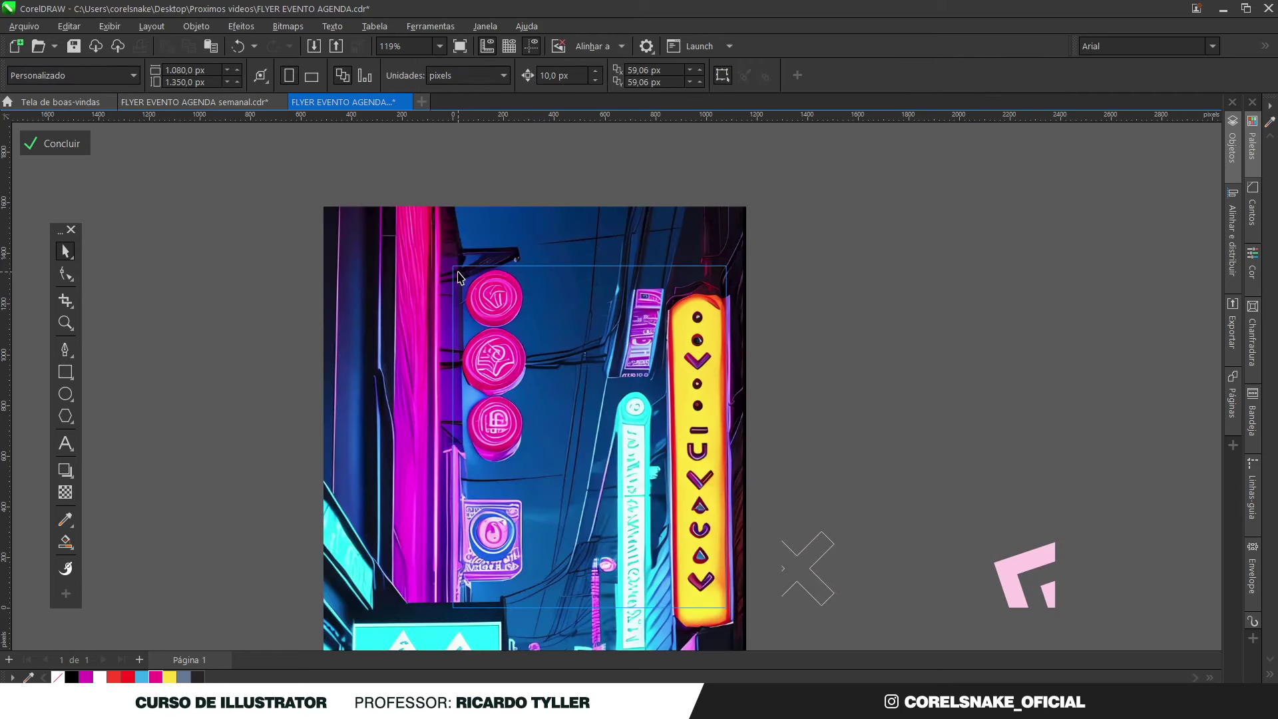
{"action": "scroll", "coordinate": [458, 278], "scroll_direction": "down", "scroll_amount": 3}
{"action": "left_click", "coordinate": [414, 269]}
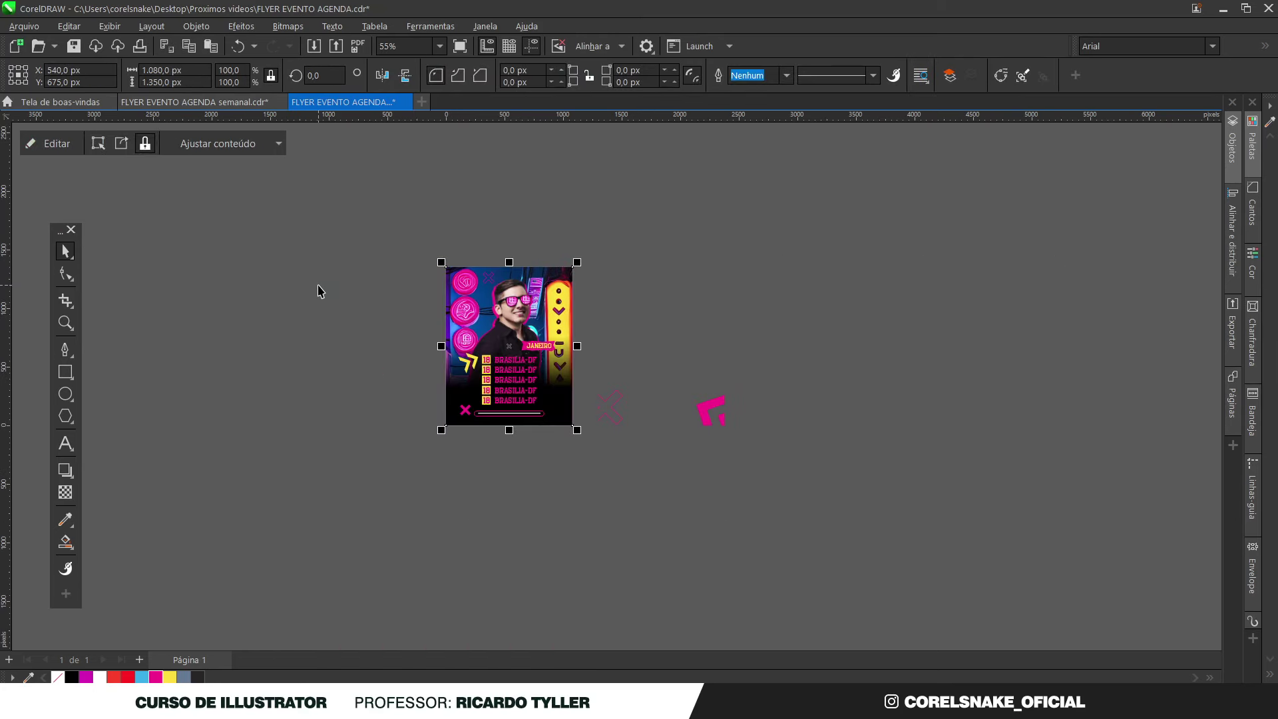
{"action": "scroll", "coordinate": [423, 308], "scroll_direction": "up", "scroll_amount": 3}
{"action": "double_click", "coordinate": [363, 320]}
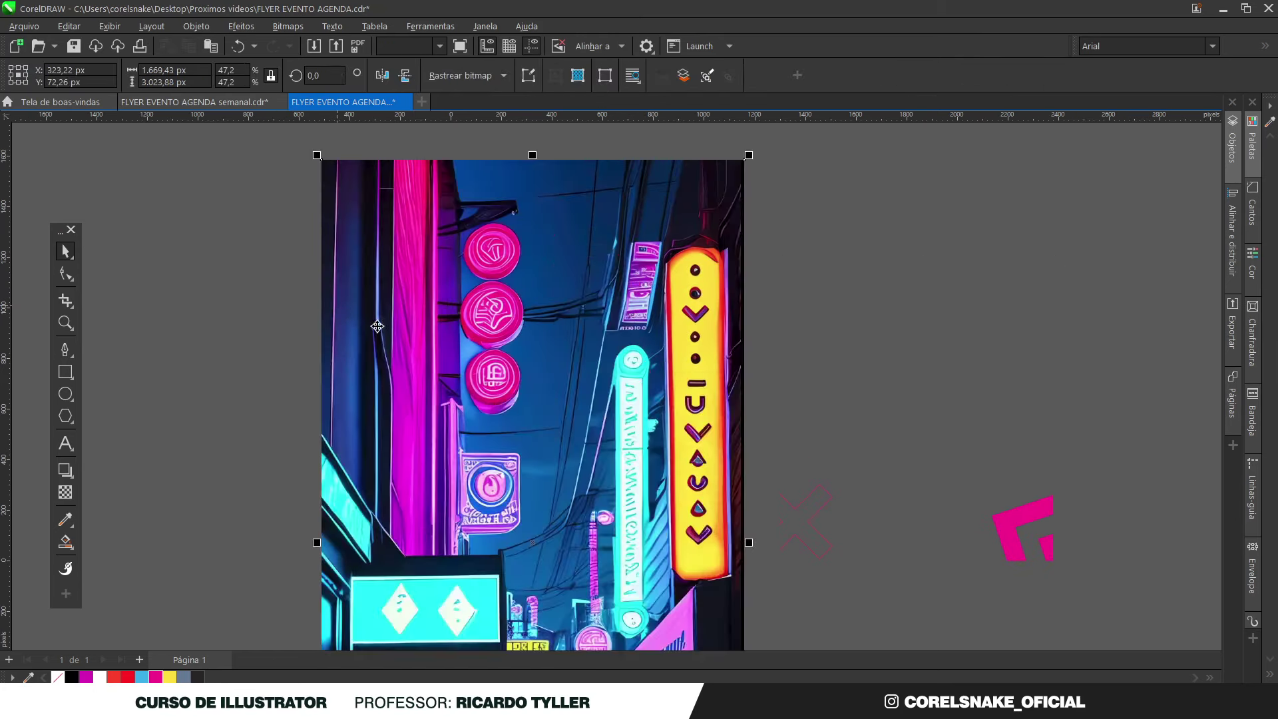
Step: Put the pasted street image behind the man and the agenda text, with its center at about X 835, Y 739 px
{"action": "left_click_drag", "start_coordinate": [406, 509], "coordinate": [519, 430]}
{"action": "scroll", "coordinate": [506, 439], "scroll_direction": "down", "scroll_amount": 2}
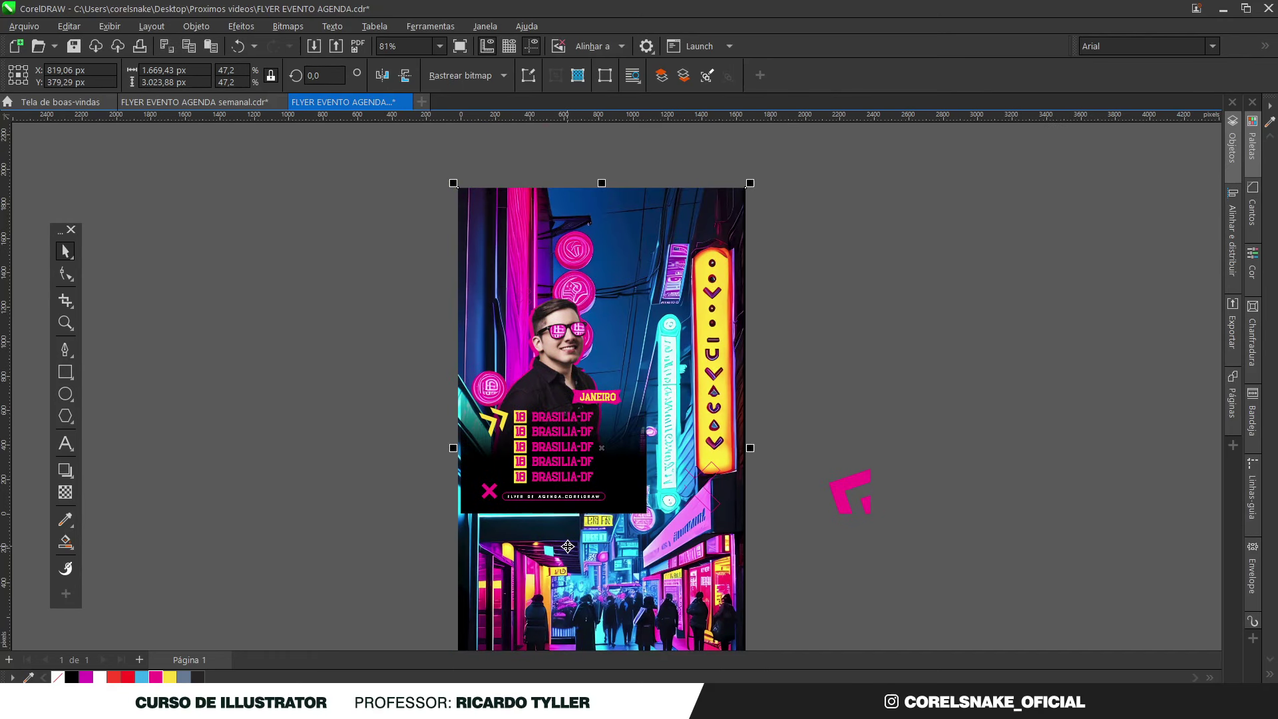
{"action": "mouse_move", "coordinate": [647, 613]}
{"action": "left_mouse_down"}
{"action": "mouse_move", "coordinate": [641, 572]}
{"action": "mouse_move", "coordinate": [652, 600]}
{"action": "left_mouse_up"}
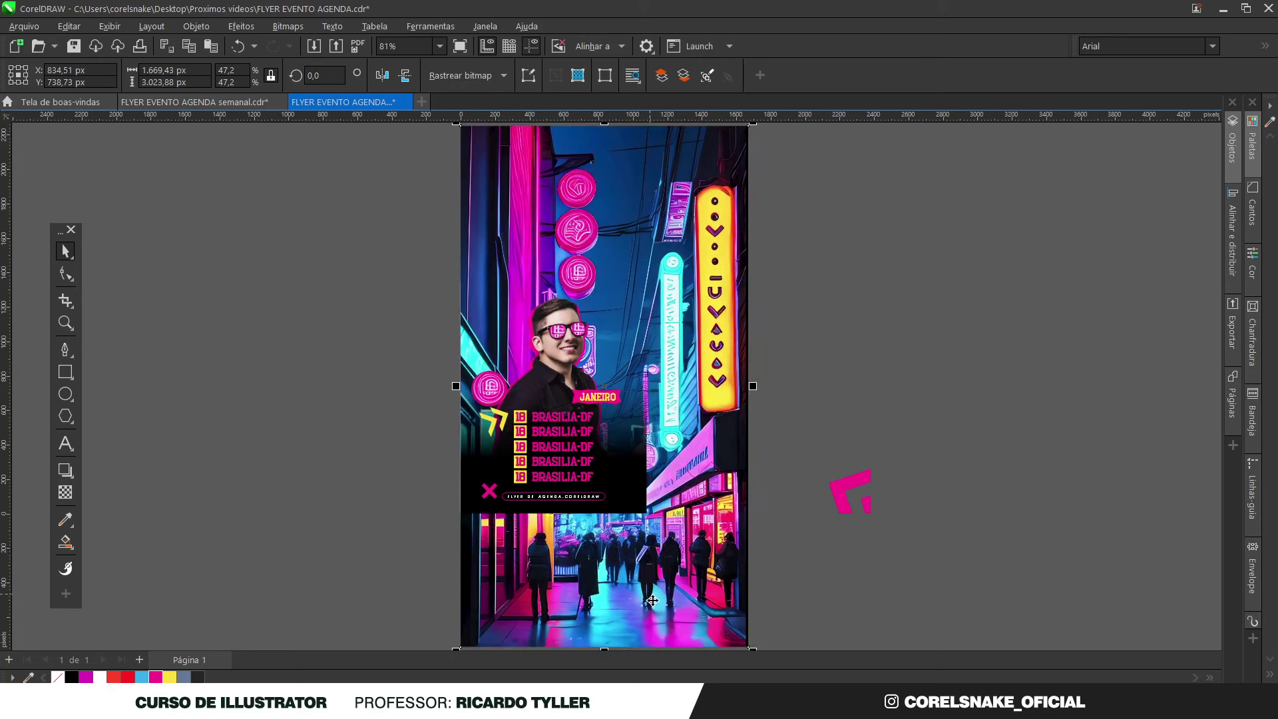
Step: Apply a linear transparency to the pasted street image so its upper part fades out and the street scene stays opaque
{"action": "left_click", "coordinate": [65, 493]}
{"action": "left_click_drag", "start_coordinate": [540, 421], "coordinate": [571, 305]}
{"action": "left_click_drag", "start_coordinate": [541, 422], "coordinate": [539, 427]}
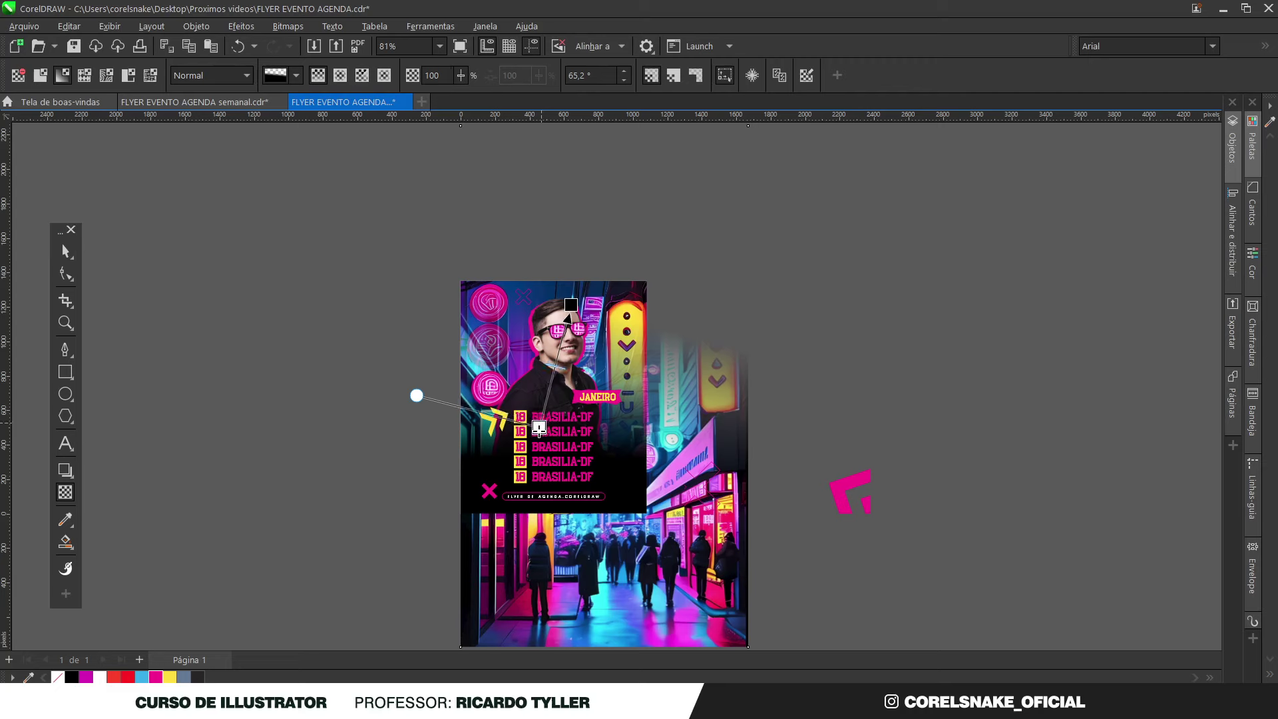
{"action": "left_click", "coordinate": [65, 251]}
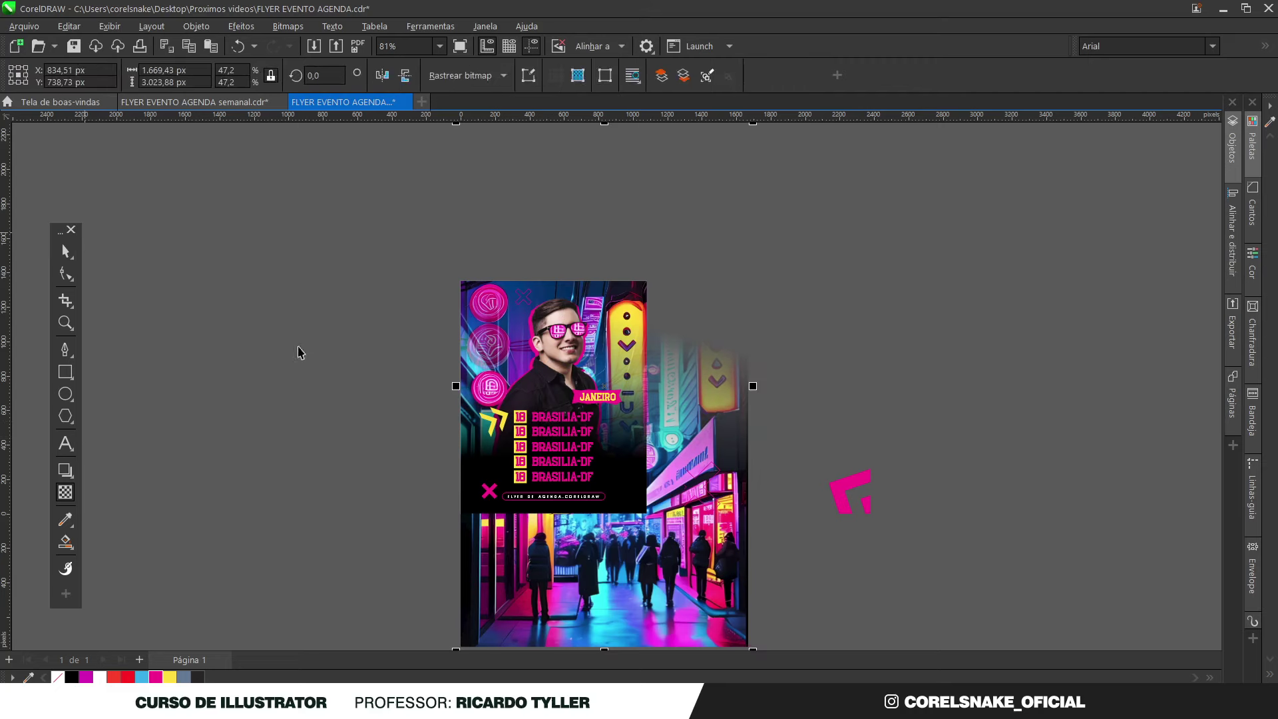
Step: Try to intersect the background frame with the decoration frame beside the page
{"action": "left_click", "coordinate": [633, 303]}
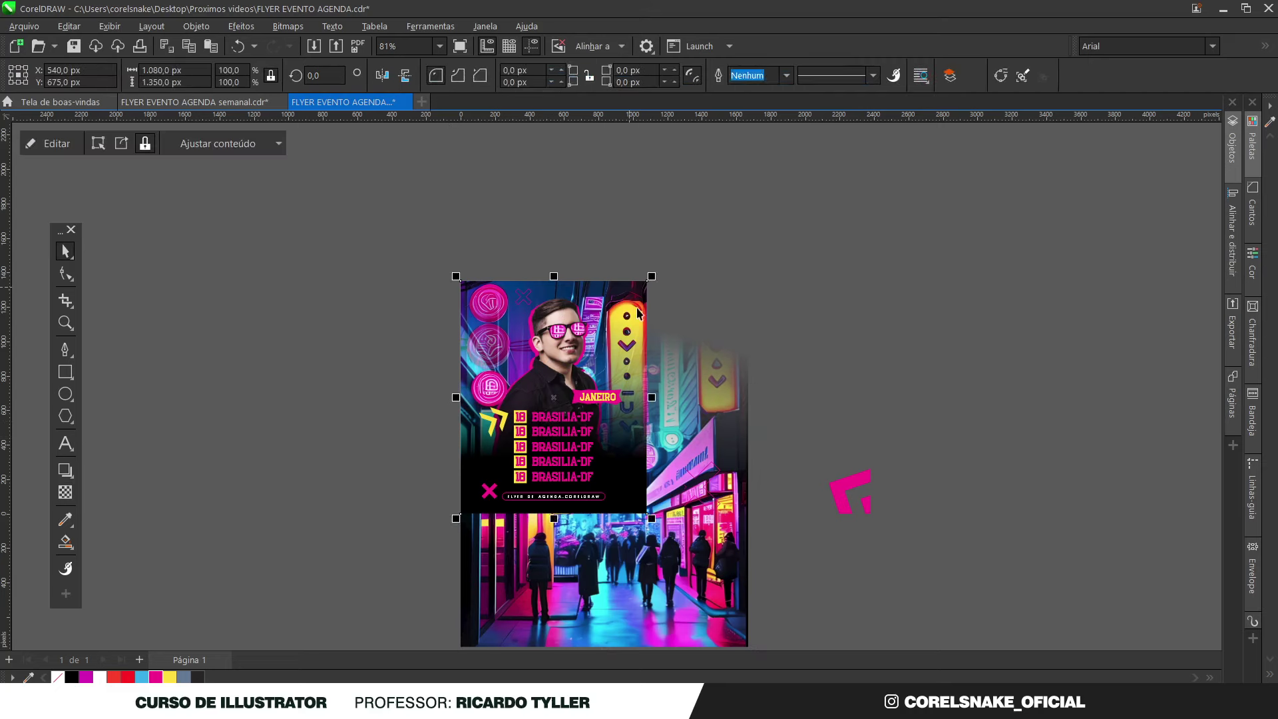
{"action": "left_click", "coordinate": [689, 452], "text": "shift"}
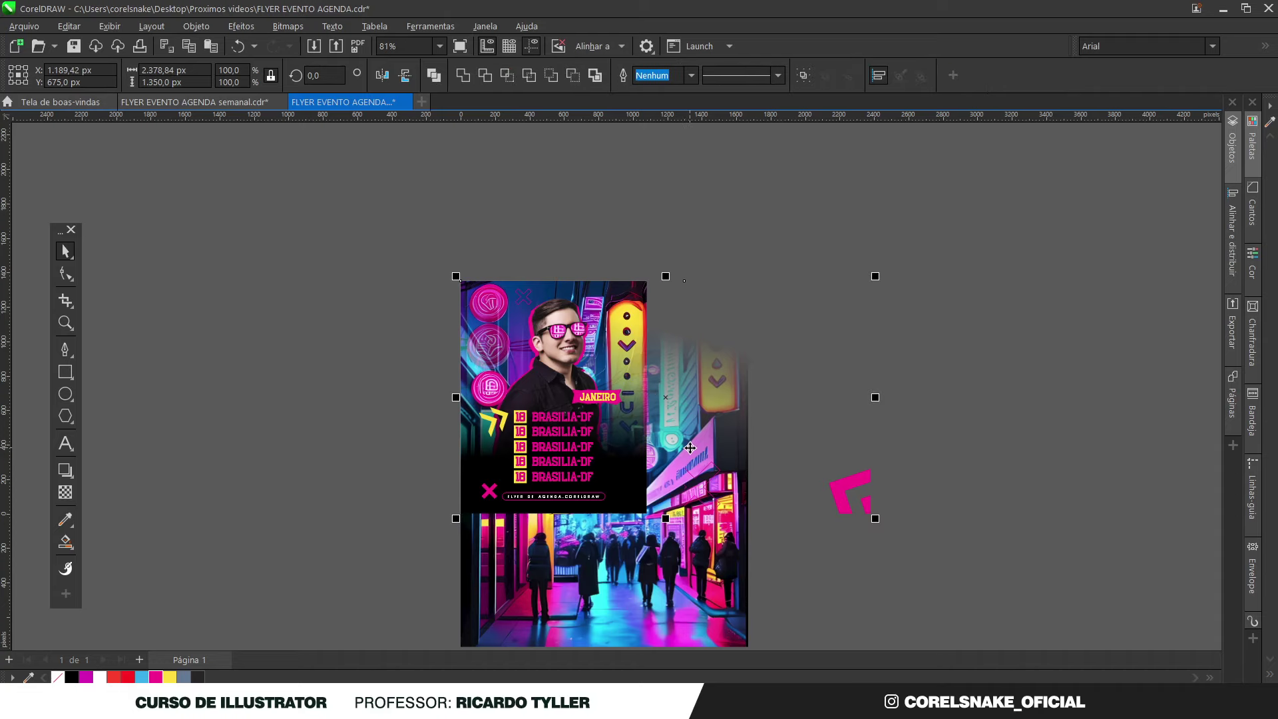
{"action": "left_click", "coordinate": [506, 77]}
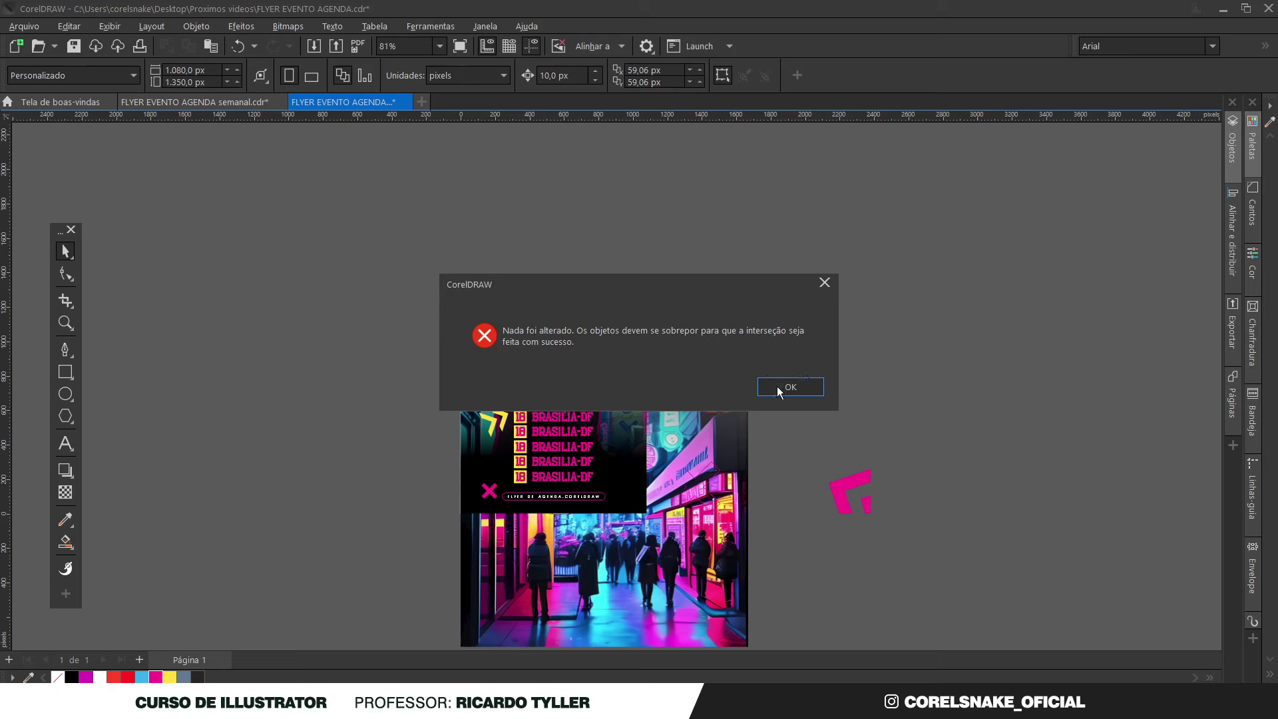
{"action": "left_click", "coordinate": [777, 386]}
Step: Intersect the faded street image with the background frame to create a page-sized piece of 1080 × 1350 px
{"action": "left_click", "coordinate": [719, 470]}
{"action": "left_click", "coordinate": [631, 547]}
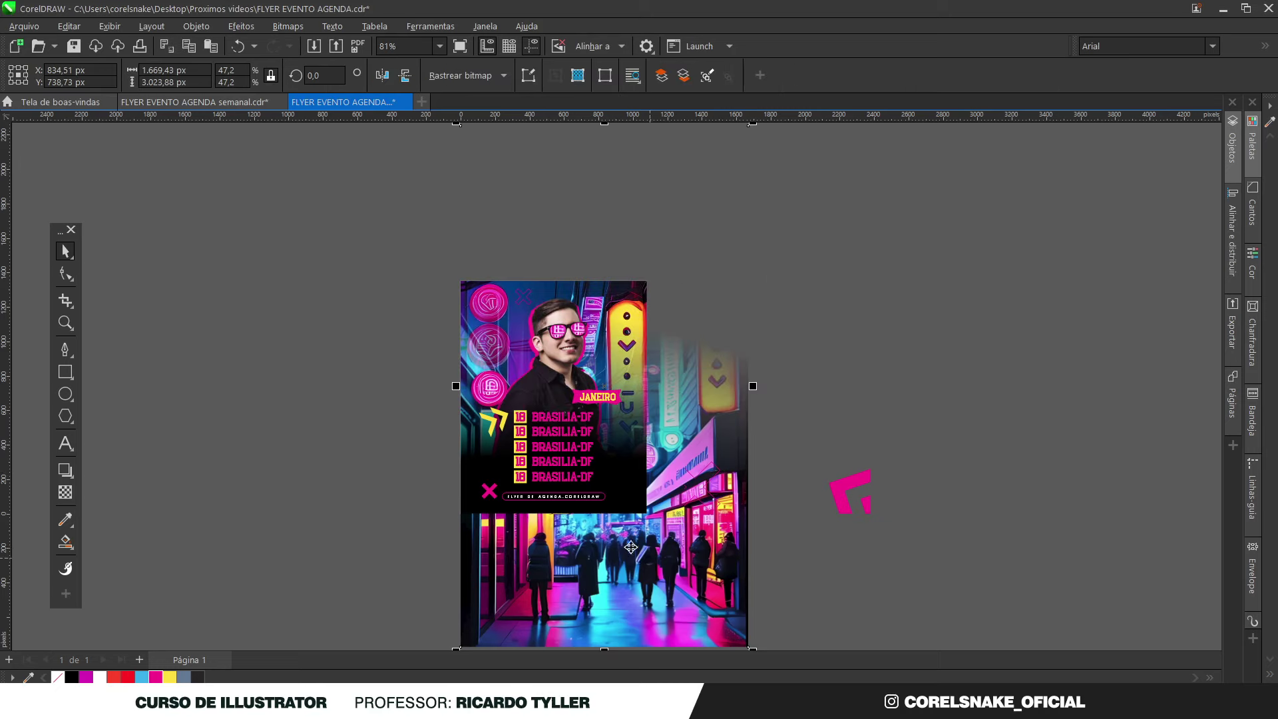
{"action": "left_click", "coordinate": [489, 294]}
{"action": "left_click", "coordinate": [469, 288], "text": "alt"}
{"action": "left_click", "coordinate": [513, 558], "text": "shift"}
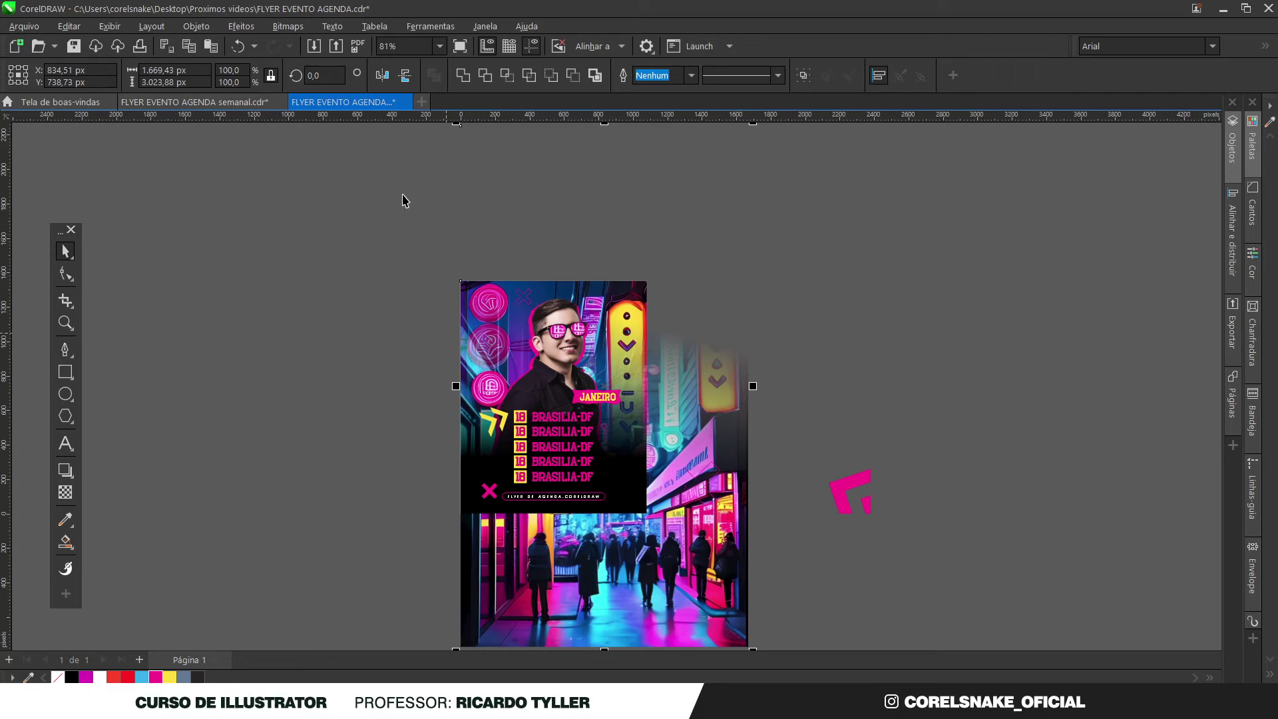
{"action": "left_click", "coordinate": [517, 77]}
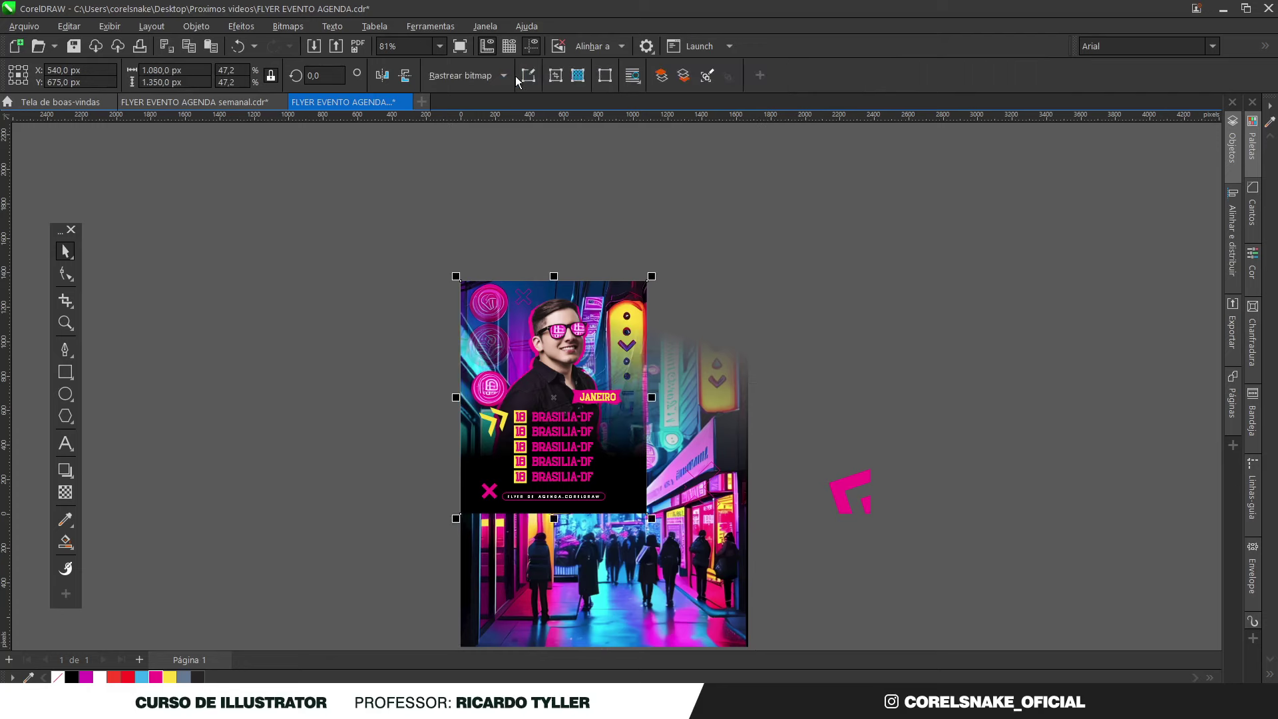
Step: Move the original street image to about X 556, Y 565 px and arrange it in front of the man, behind the agenda text
{"action": "left_click_drag", "start_coordinate": [577, 550], "coordinate": [606, 587]}
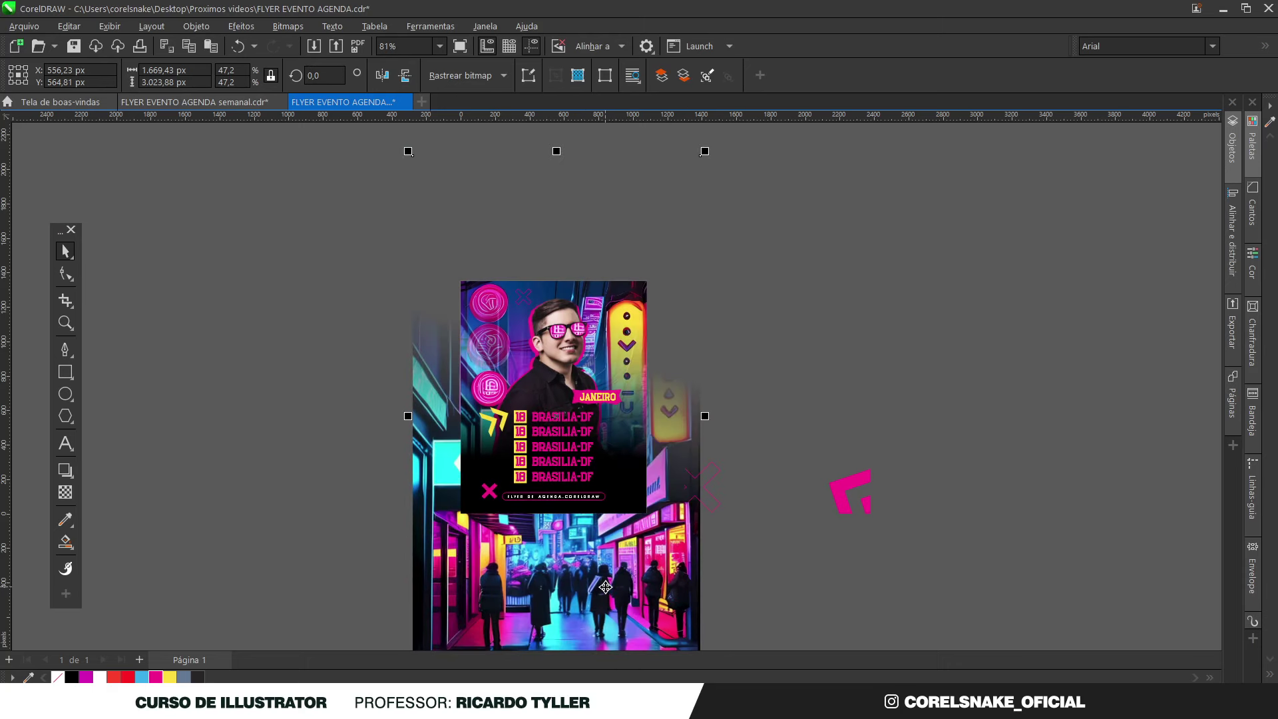
{"action": "key", "text": "shift+Page_Up"}
{"action": "key", "text": "ctrl+Page_Down"}
{"action": "key", "text": "ctrl+Page_Down"}
{"action": "key", "text": "ctrl+Page_Down"}
{"action": "key", "text": "ctrl+Page_Down"}
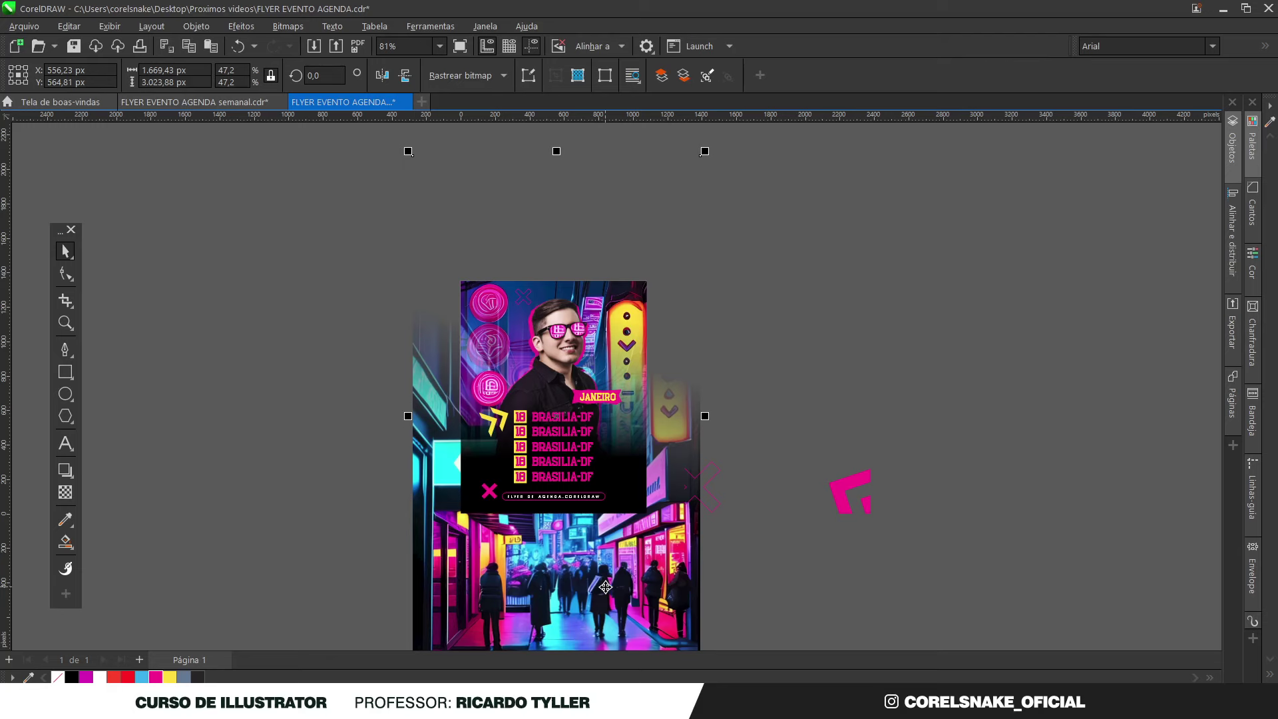
{"action": "key", "text": "ctrl+Page_Up"}
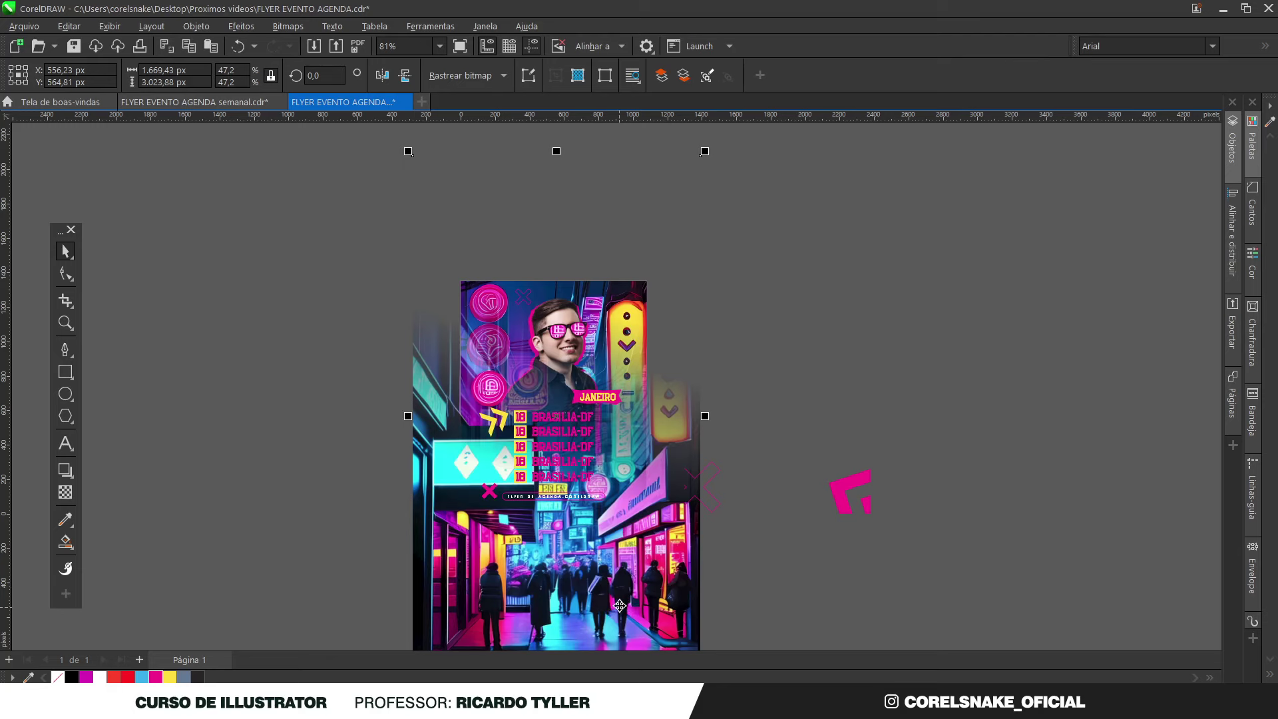
Step: Mirror the street image horizontally and reposition it with its center at about X 293, Y 1226 px
{"action": "left_click_drag", "start_coordinate": [620, 605], "coordinate": [642, 544]}
{"action": "left_click_drag", "start_coordinate": [663, 599], "coordinate": [620, 541]}
{"action": "left_click", "coordinate": [382, 75]}
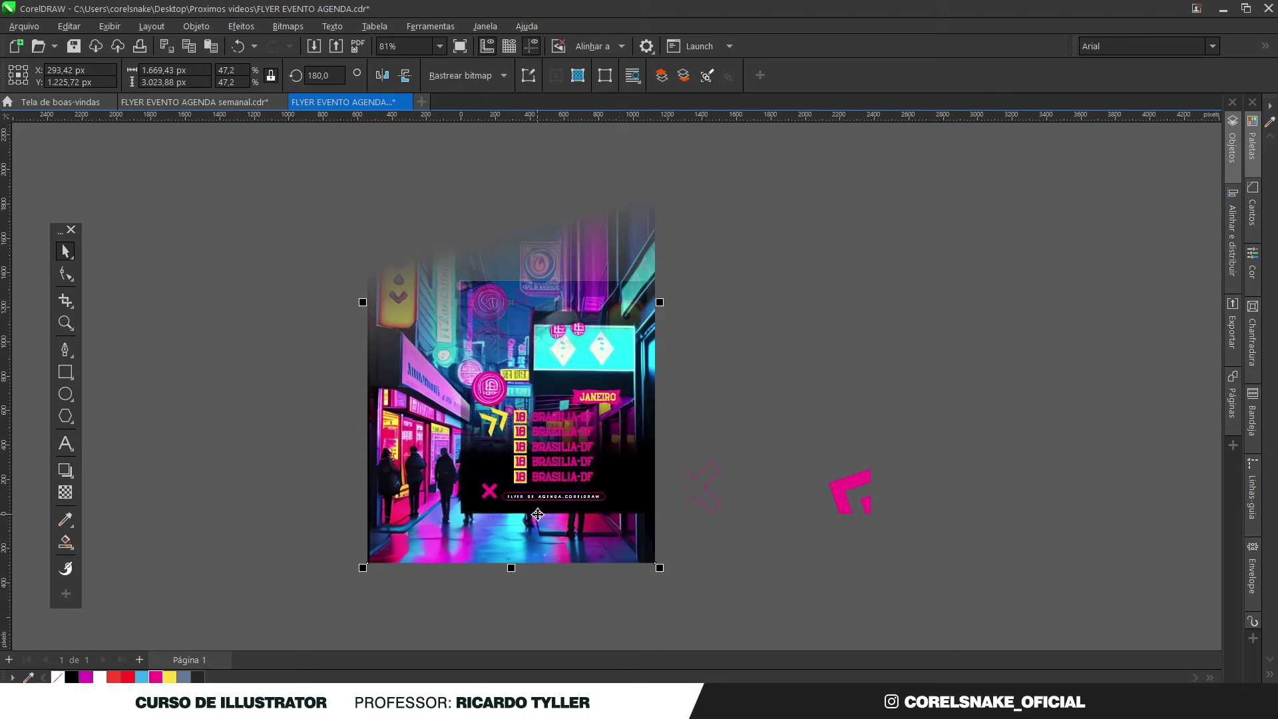
{"action": "key", "text": "ctrl+Page_Up"}
Step: Adjust the mirrored image's linear transparency so it fades out over the man's upper body and only the street scene below shows
{"action": "left_click", "coordinate": [65, 492]}
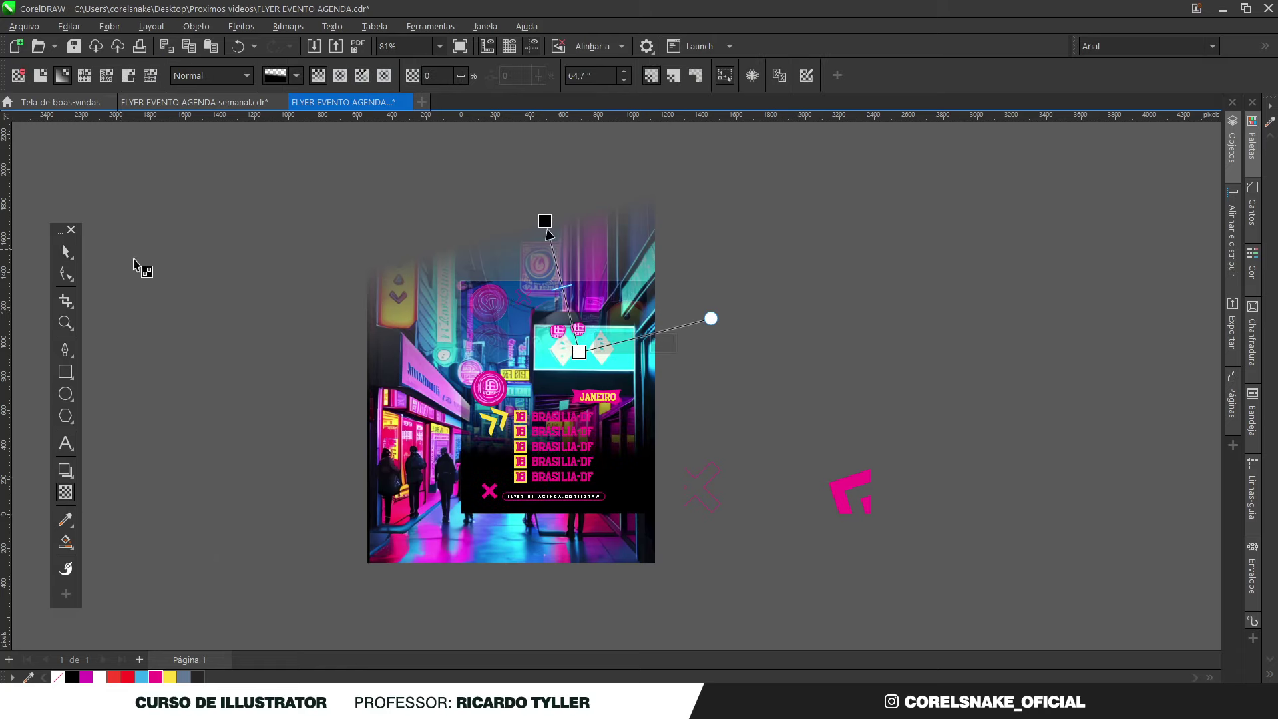
{"action": "left_click_drag", "start_coordinate": [580, 352], "coordinate": [646, 513]}
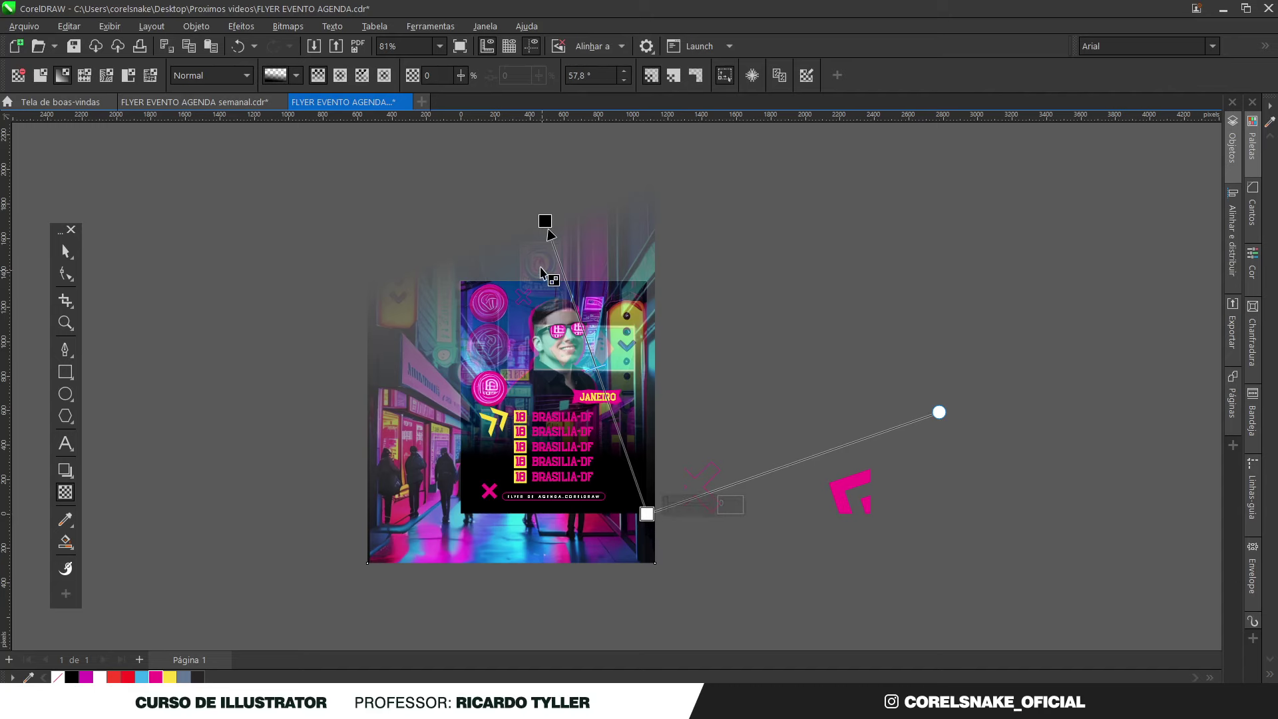
{"action": "left_click_drag", "start_coordinate": [544, 222], "coordinate": [576, 311]}
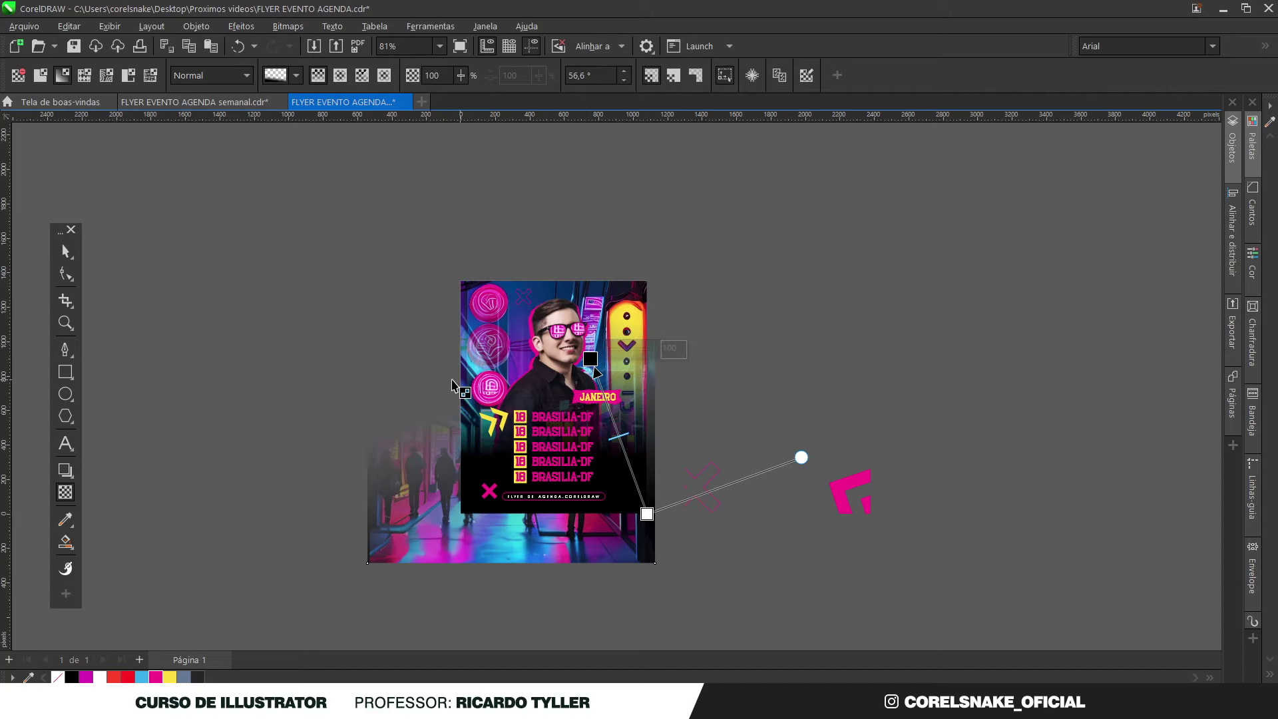
{"action": "left_click", "coordinate": [65, 251]}
{"action": "scroll", "coordinate": [540, 414], "scroll_direction": "up", "scroll_amount": 2}
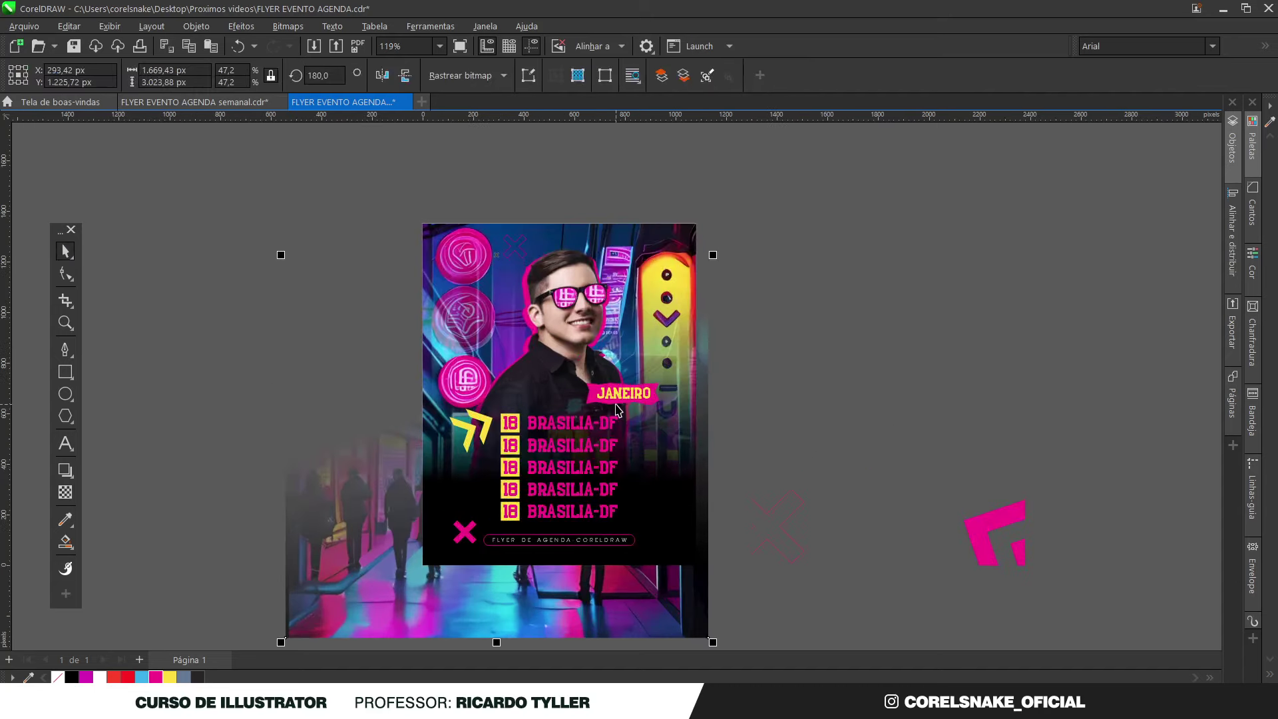
{"action": "scroll", "coordinate": [617, 409], "scroll_direction": "up", "scroll_amount": 1}
{"action": "scroll", "coordinate": [618, 409], "scroll_direction": "down", "scroll_amount": 2}
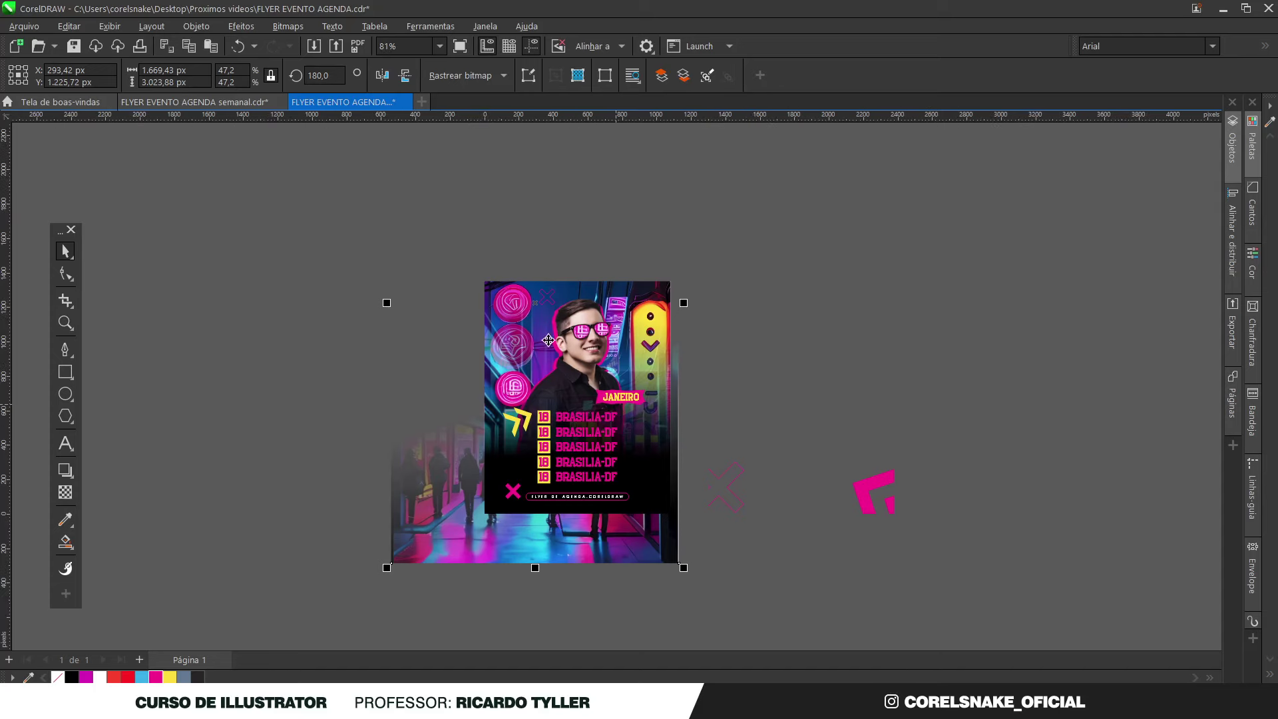
Step: Intersect the mirrored street image with the background frame and delete the original that extends beyond the page
{"action": "left_click", "coordinate": [495, 289]}
{"action": "left_click", "coordinate": [442, 343], "text": "shift"}
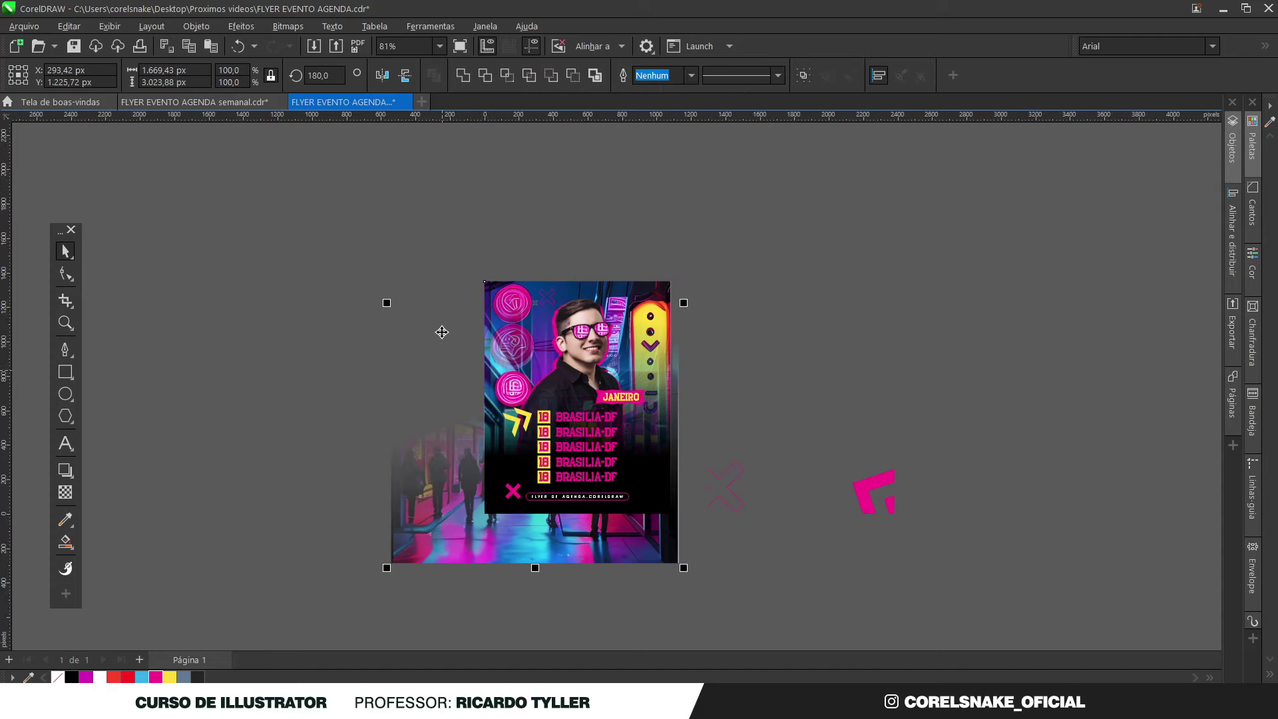
{"action": "left_click", "coordinate": [428, 409]}
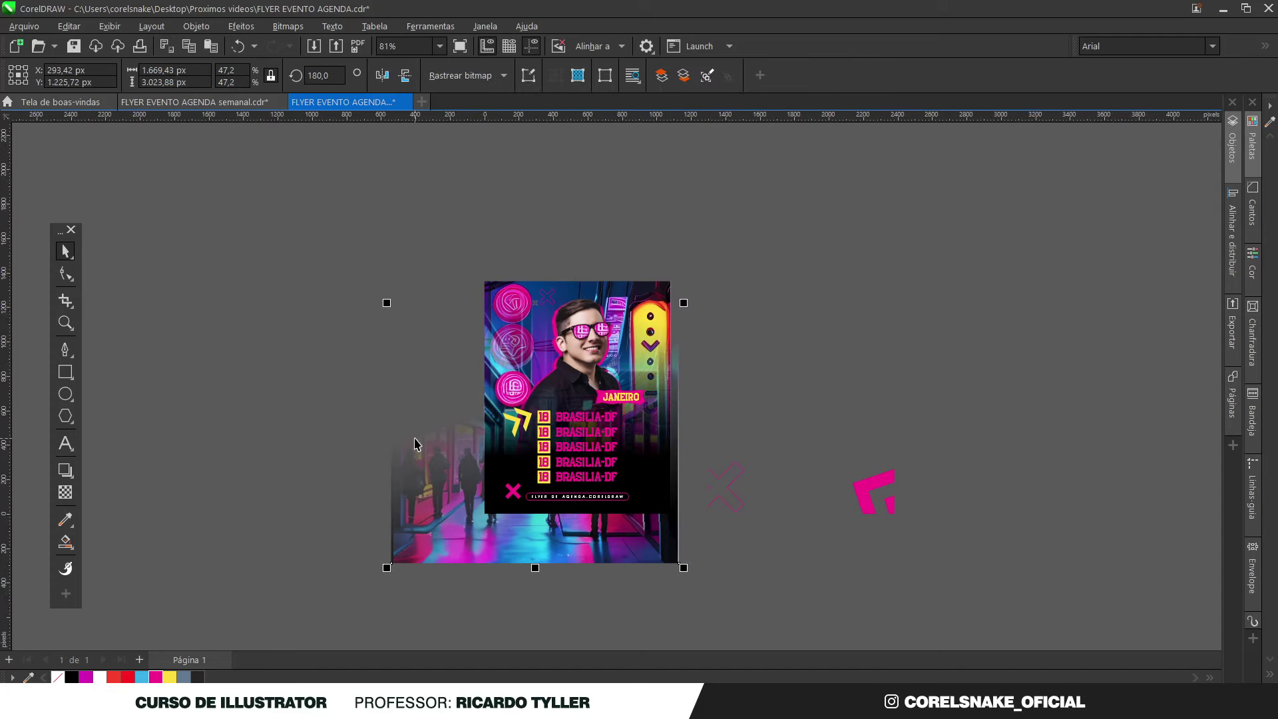
{"action": "key", "text": "Delete"}
Step: Center the decoration frame back on the page at X 540, Y 675 px
{"action": "left_click", "coordinate": [765, 357]}
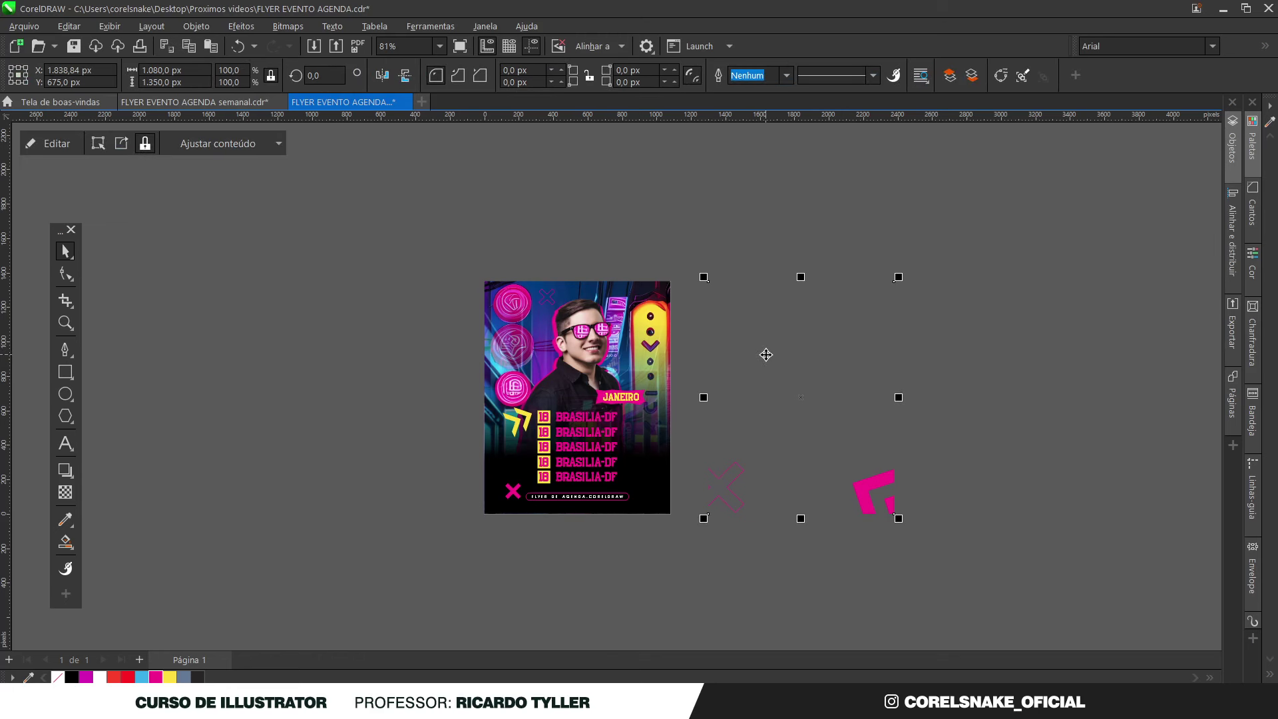
{"action": "scroll", "coordinate": [759, 399], "scroll_direction": "up", "scroll_amount": 2}
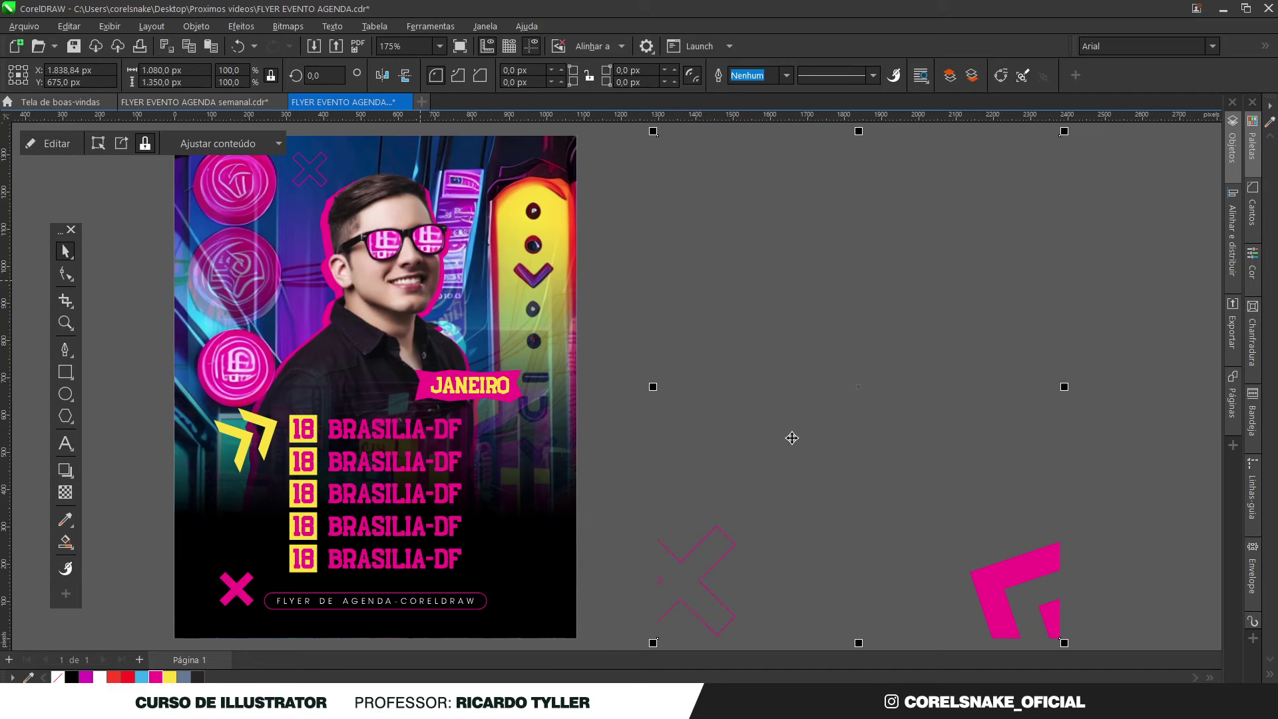
{"action": "scroll", "coordinate": [793, 439], "scroll_direction": "down", "scroll_amount": 1}
{"action": "key", "text": "p"}
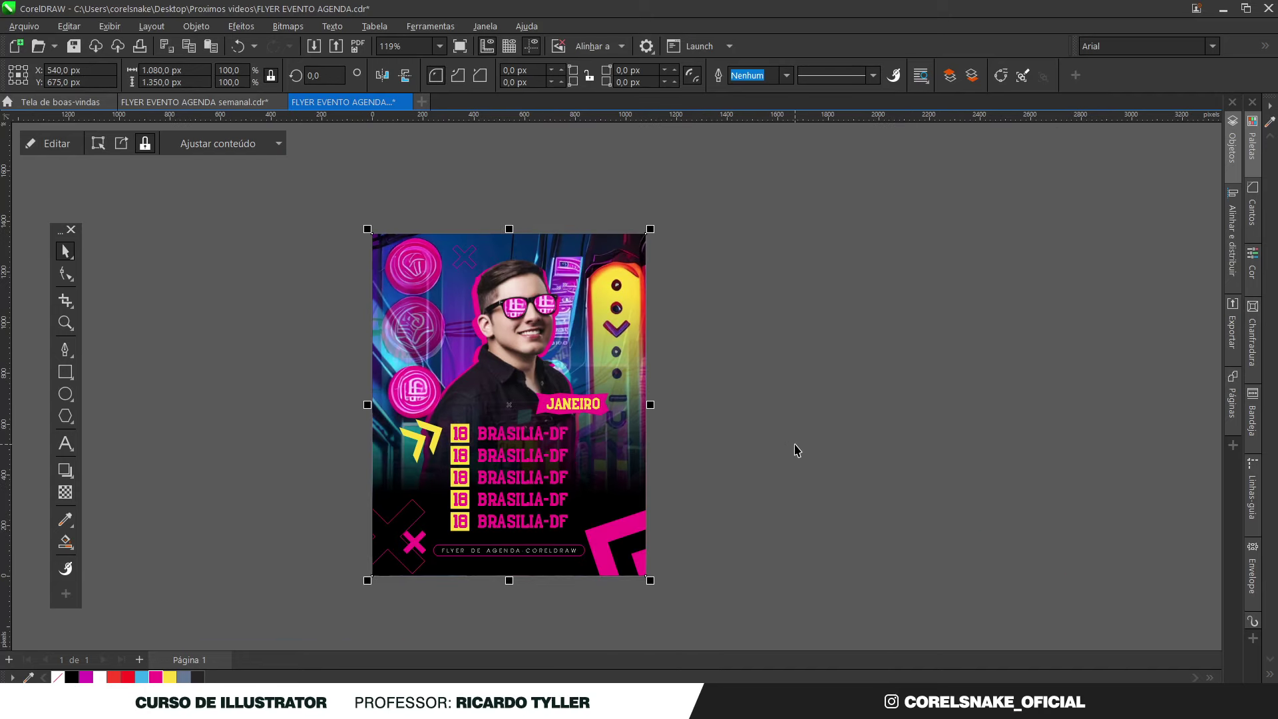
Step: Move the large outlined X out of the page's lower-left corner and place the solid pink X at about X 182, Y 101 px
{"action": "scroll", "coordinate": [825, 398], "scroll_direction": "up", "scroll_amount": 1}
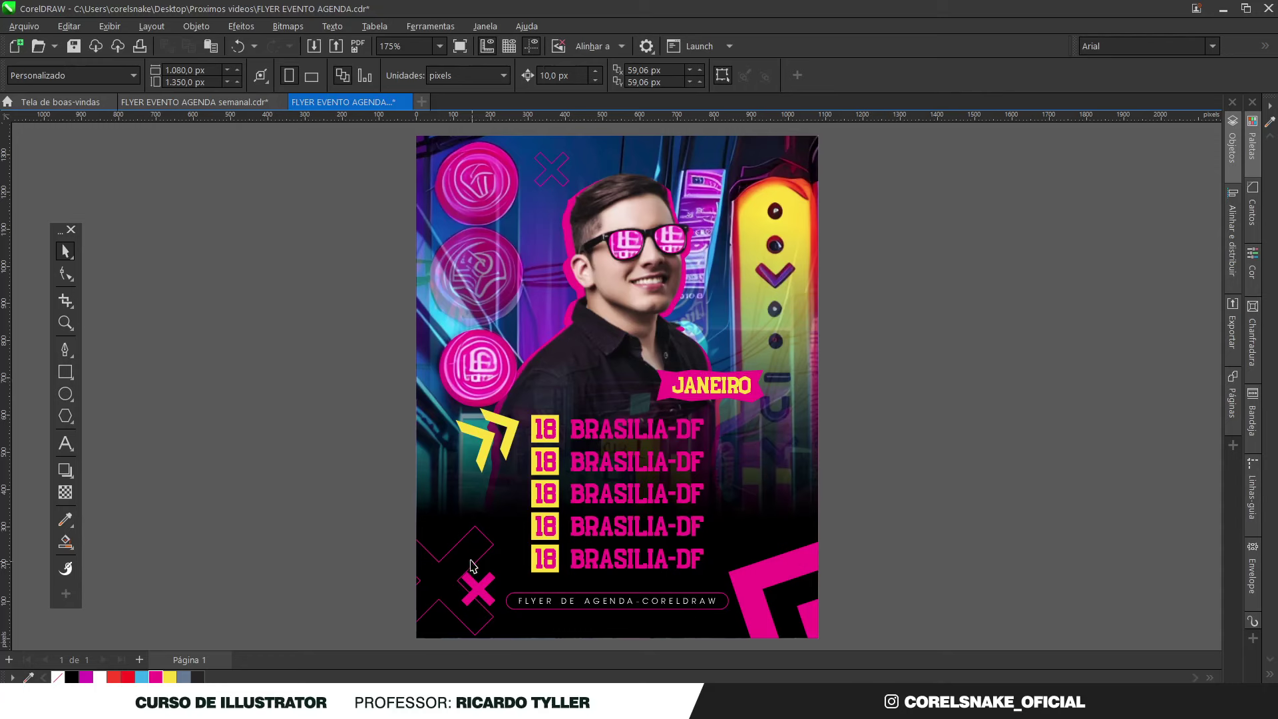
{"action": "left_click", "coordinate": [454, 546], "text": "ctrl"}
{"action": "left_click_drag", "start_coordinate": [454, 546], "coordinate": [303, 551]}
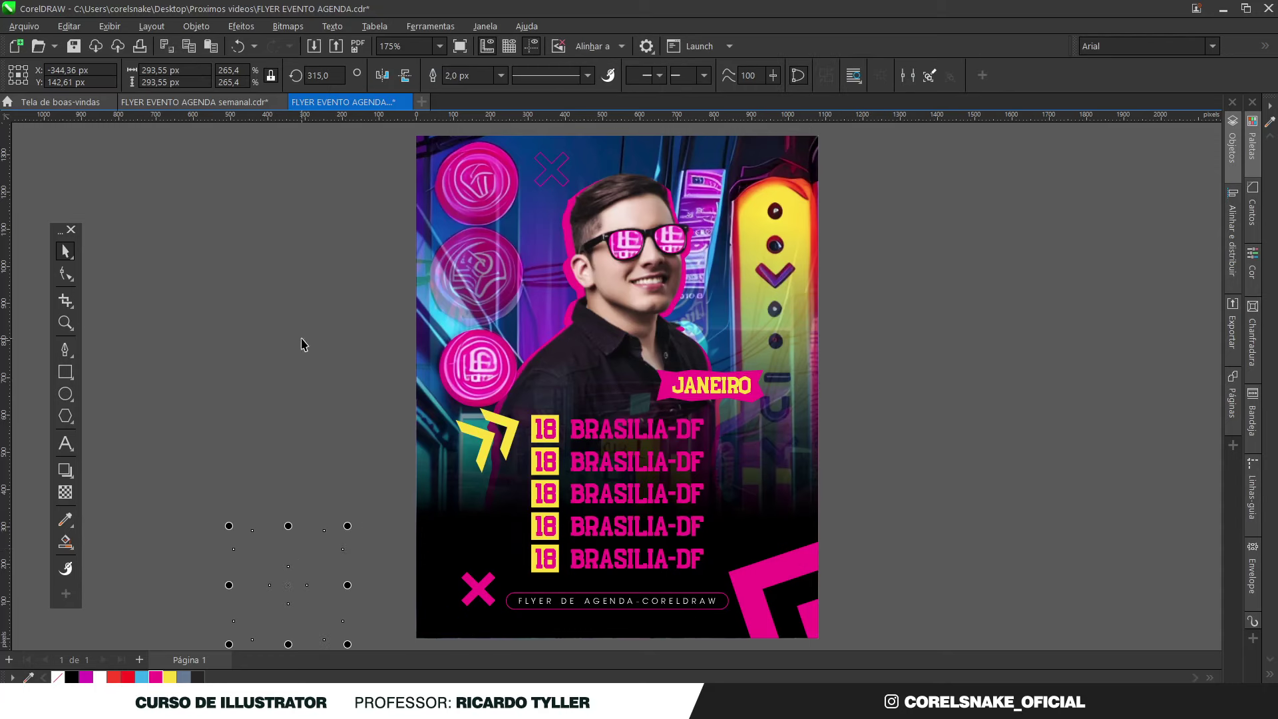
{"action": "left_click", "coordinate": [981, 490]}
{"action": "left_click", "coordinate": [479, 588]}
{"action": "left_click_drag", "start_coordinate": [479, 588], "coordinate": [485, 600]}
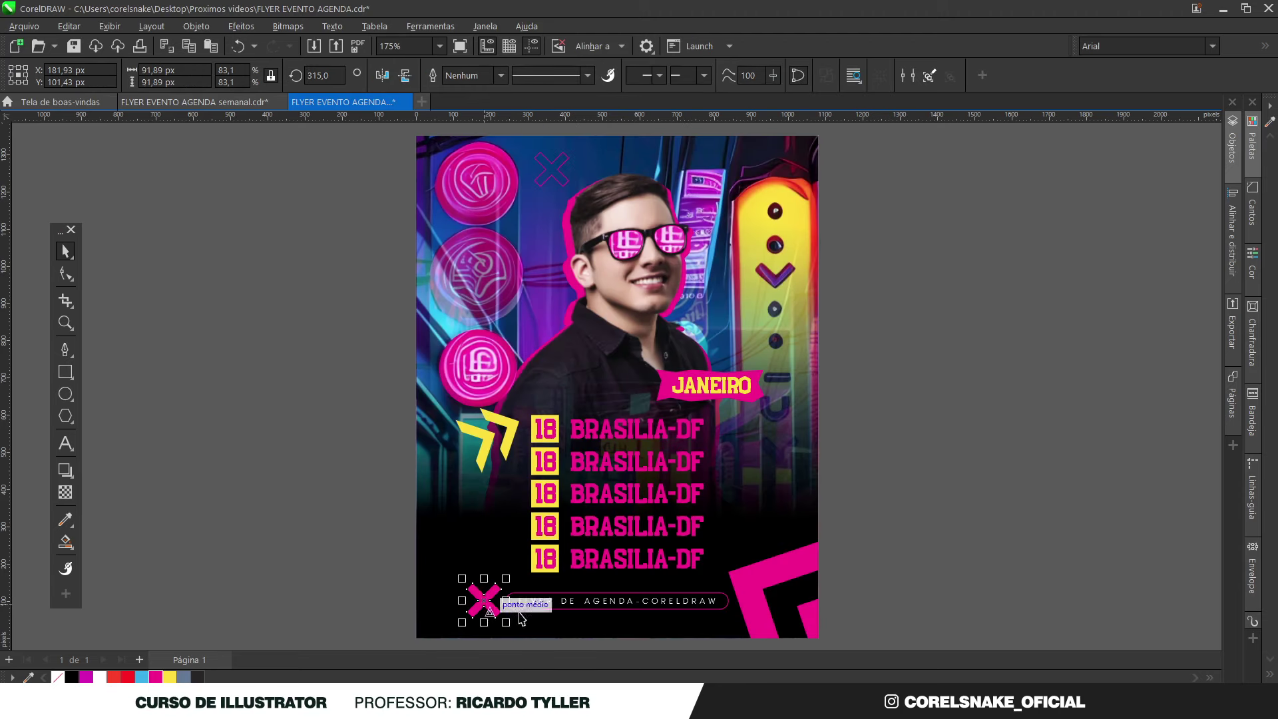
{"action": "left_click", "coordinate": [965, 533]}
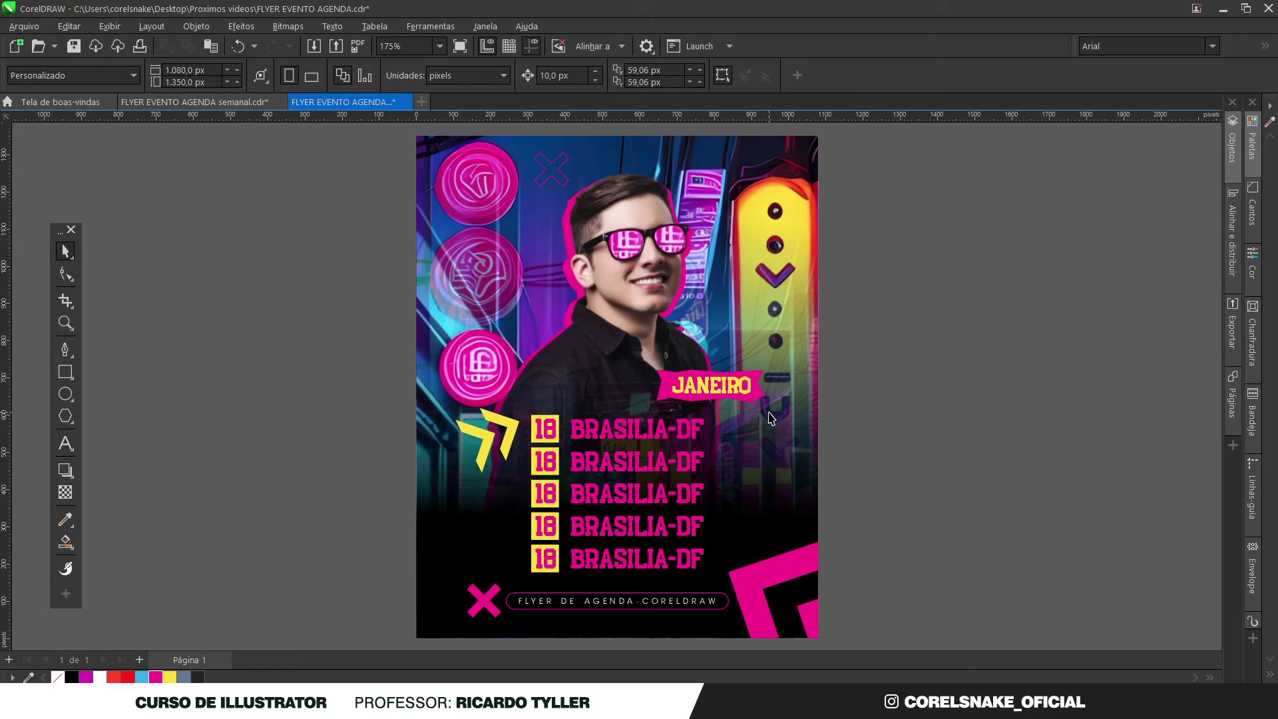
Step: Move the decoration frame off the page to the right, exposing the image layers beneath it for selection
{"action": "scroll", "coordinate": [674, 359], "scroll_direction": "down", "scroll_amount": 1}
{"action": "left_click", "coordinate": [600, 230]}
{"action": "left_click_drag", "start_coordinate": [600, 230], "coordinate": [924, 229]}
{"action": "left_click", "coordinate": [766, 227]}
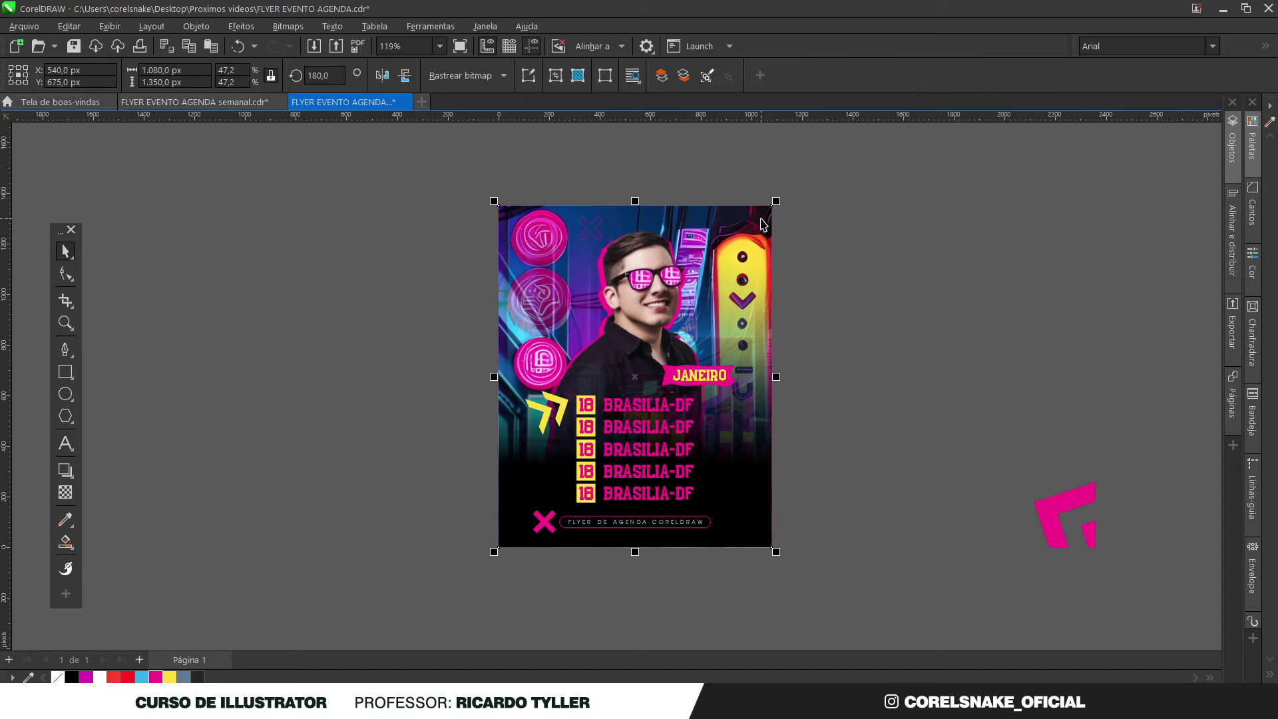
{"action": "double_click", "coordinate": [745, 214]}
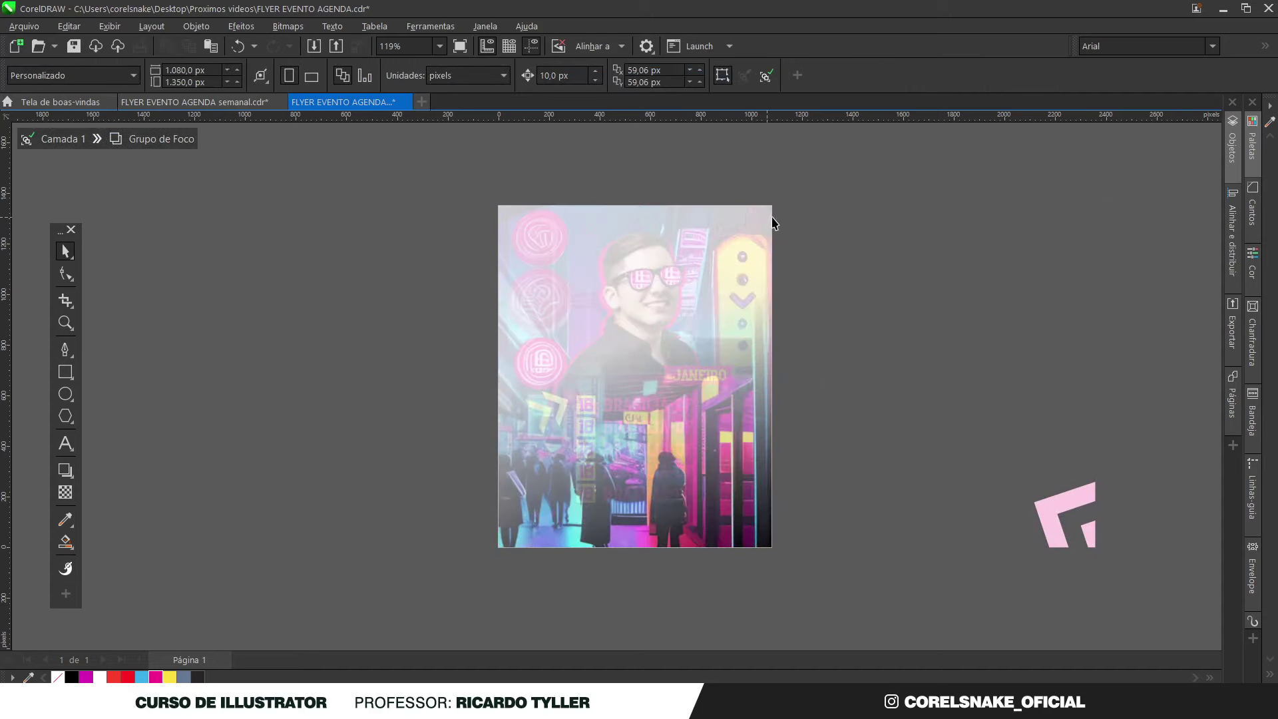
{"action": "double_click", "coordinate": [833, 226]}
Step: Select the background PowerClip beneath the cropped street images and open its contents for editing
{"action": "left_click", "coordinate": [753, 216]}
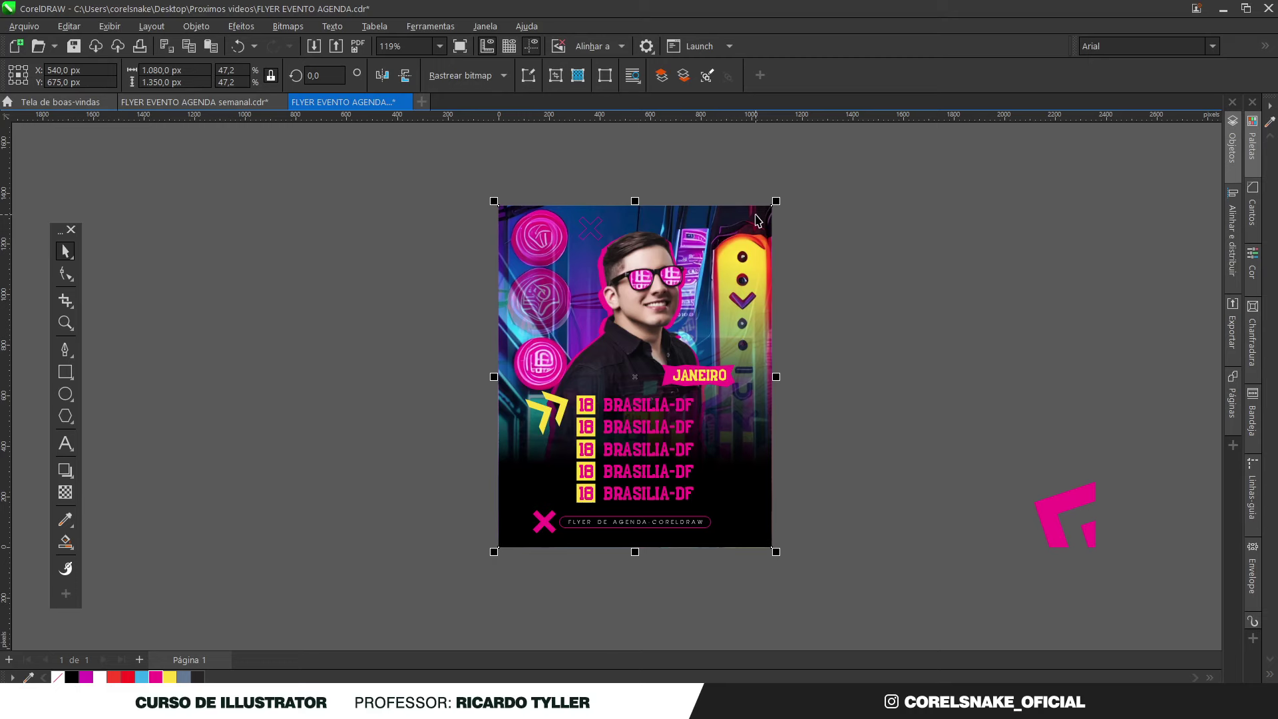
{"action": "left_click", "coordinate": [756, 219]}
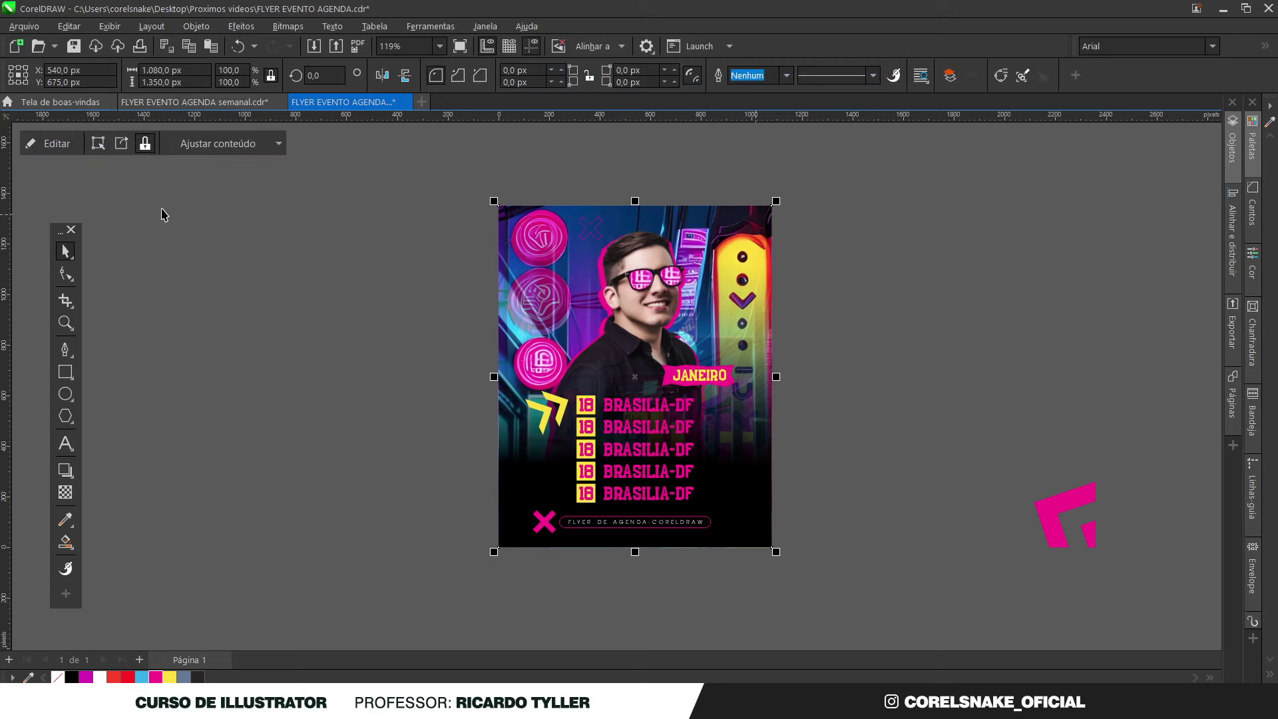
{"action": "left_click", "coordinate": [56, 145]}
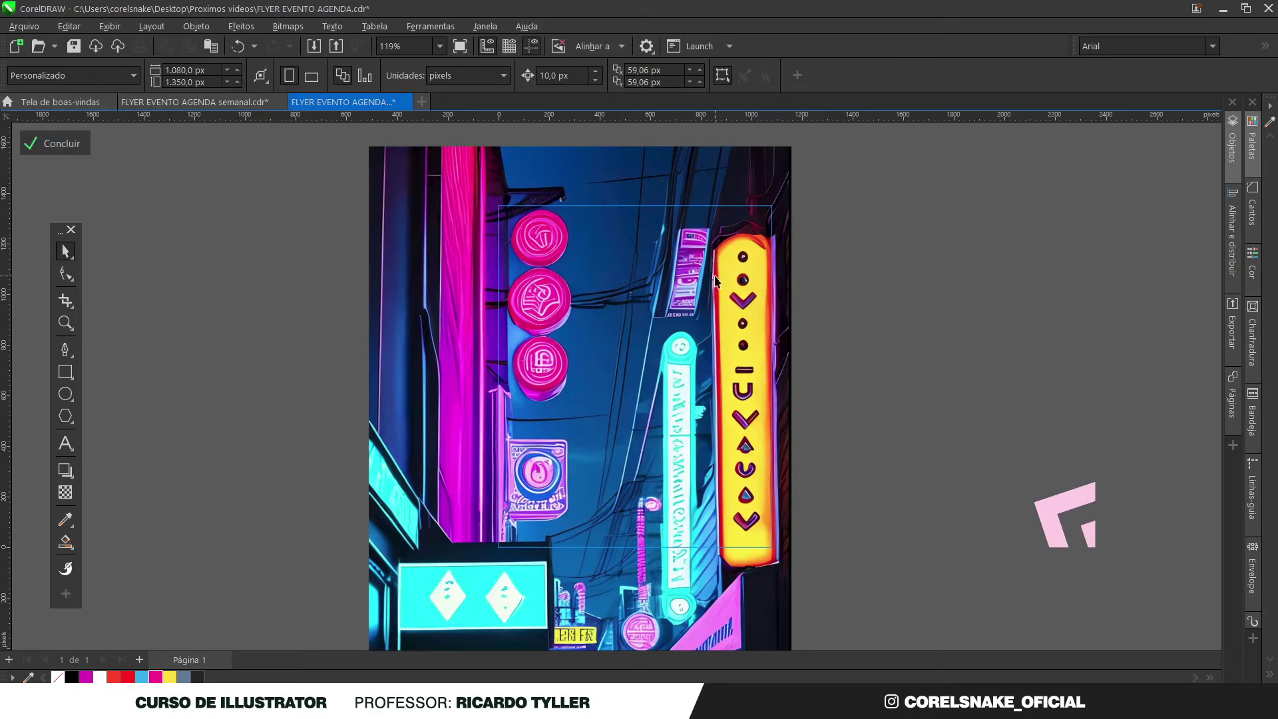
{"action": "left_click", "coordinate": [65, 372]}
{"action": "scroll", "coordinate": [722, 284], "scroll_direction": "up", "scroll_amount": 2}
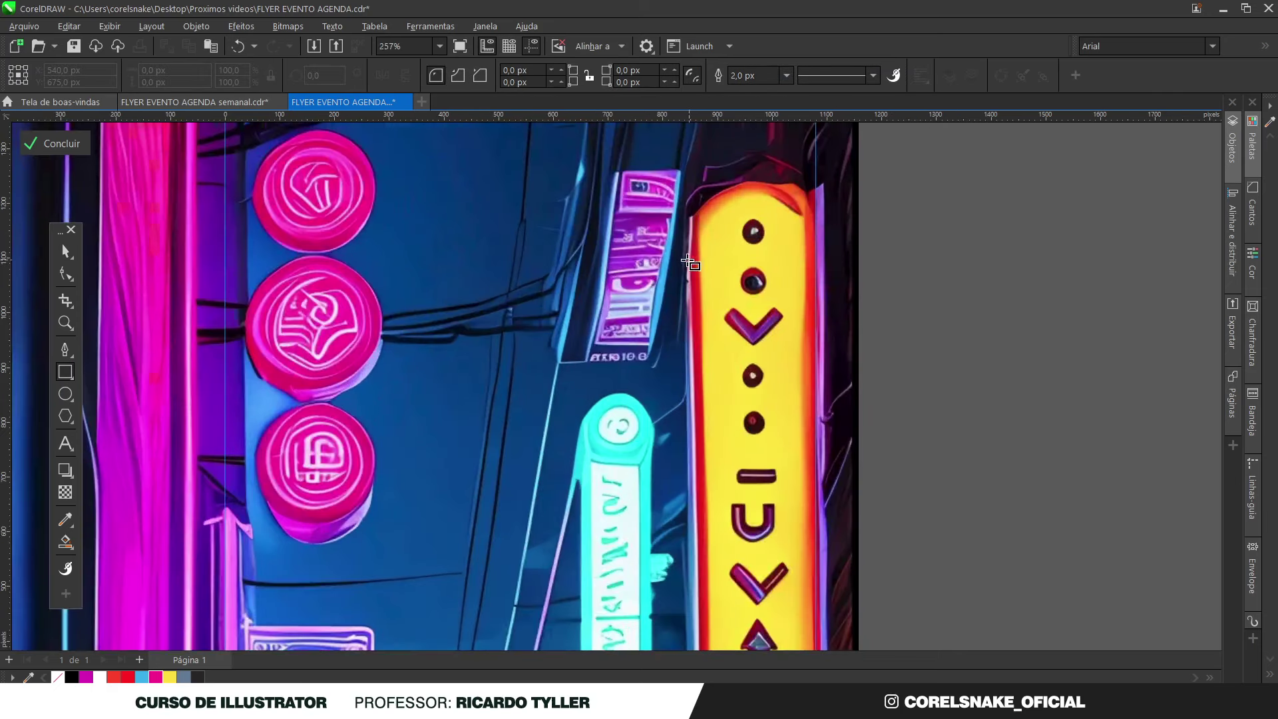
{"action": "scroll", "coordinate": [693, 264], "scroll_direction": "down", "scroll_amount": 2}
Step: Draw a closed straight-sided shape about 137 × 1186 px over the symbols on the yellow sign and fill it with yellow
{"action": "left_click", "coordinate": [64, 350]}
{"action": "scroll", "coordinate": [761, 486], "scroll_direction": "up", "scroll_amount": 2}
{"action": "left_click", "coordinate": [675, 129]}
{"action": "left_click", "coordinate": [675, 551]}
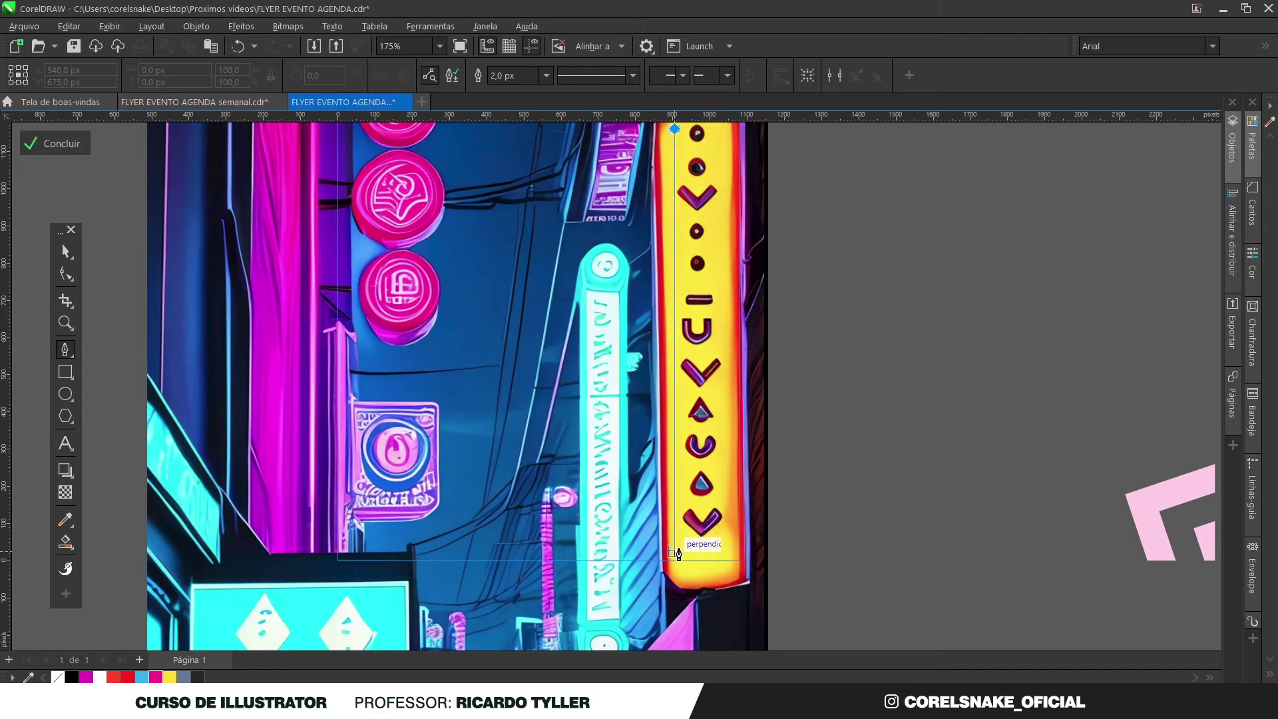
{"action": "scroll", "coordinate": [730, 567], "scroll_direction": "up", "scroll_amount": 5}
{"action": "left_click", "coordinate": [717, 539]}
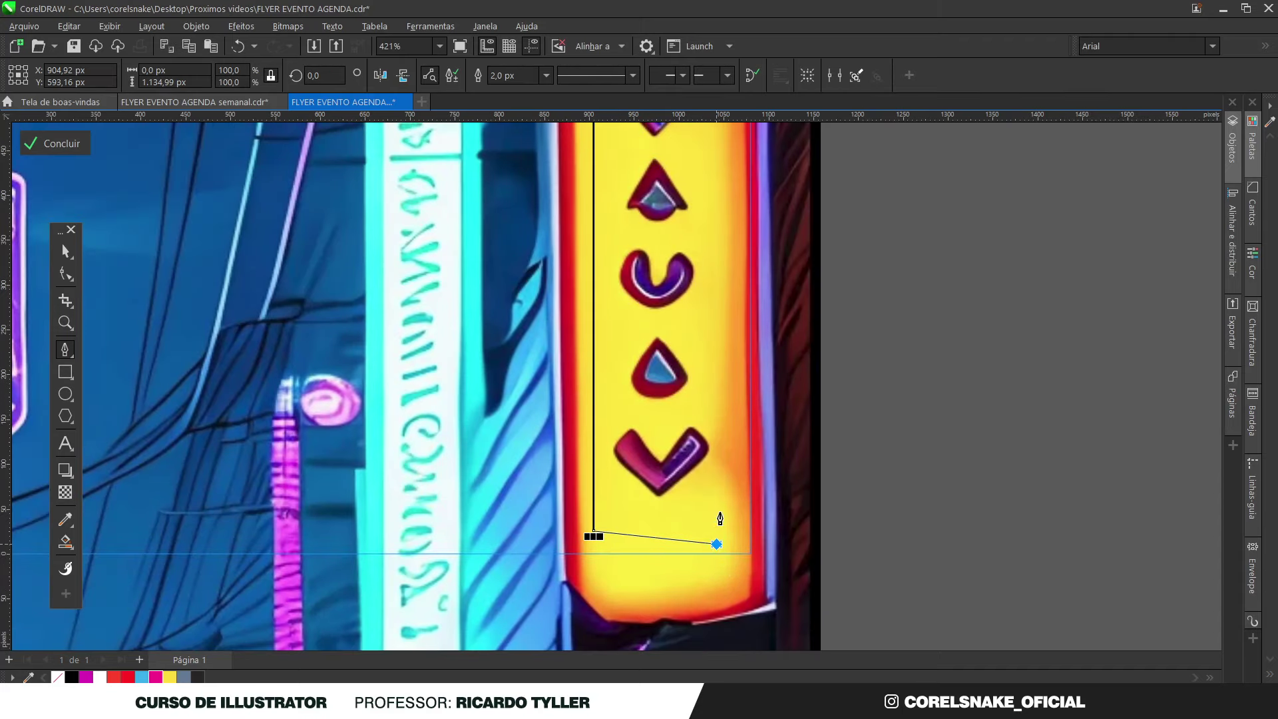
{"action": "scroll", "coordinate": [717, 362], "scroll_direction": "down", "scroll_amount": 4}
{"action": "scroll", "coordinate": [702, 344], "scroll_direction": "up", "scroll_amount": 3}
{"action": "scroll", "coordinate": [696, 333], "scroll_direction": "down", "scroll_amount": 4}
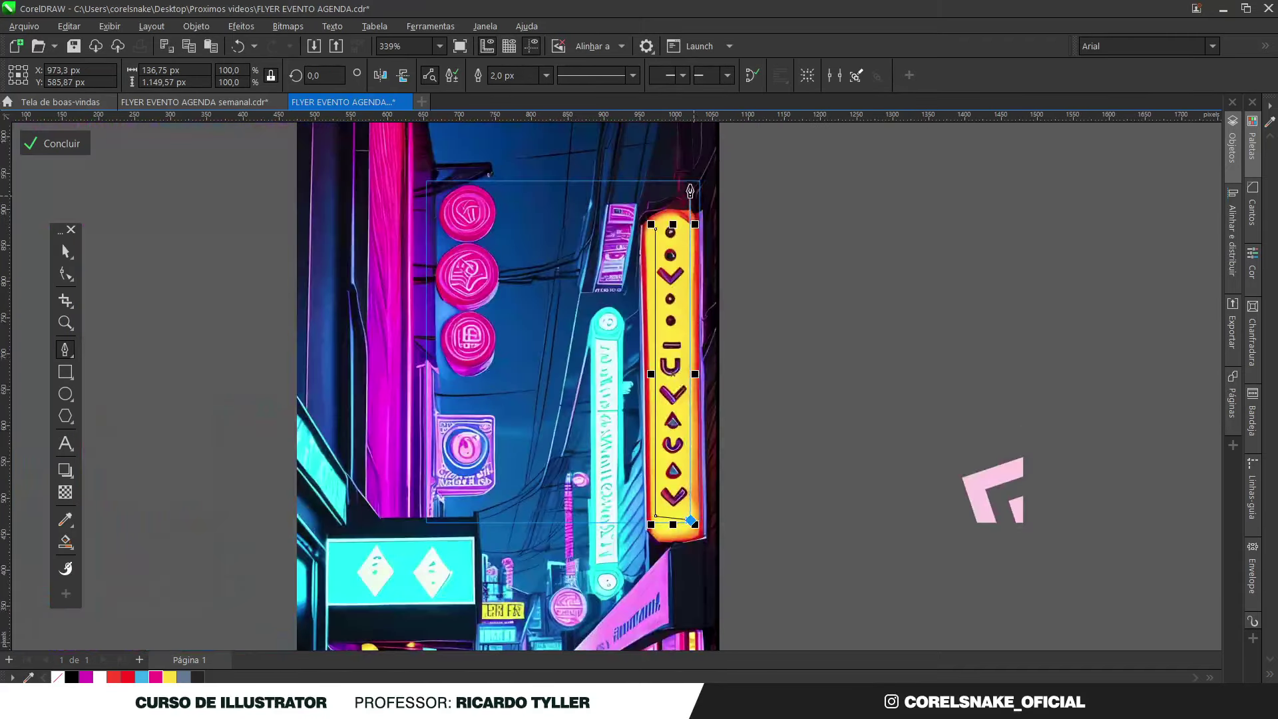
{"action": "scroll", "coordinate": [687, 261], "scroll_direction": "up", "scroll_amount": 4}
{"action": "left_click", "coordinate": [675, 279]}
{"action": "left_click", "coordinate": [634, 204]}
{"action": "left_click", "coordinate": [578, 203]}
{"action": "left_click", "coordinate": [526, 247]}
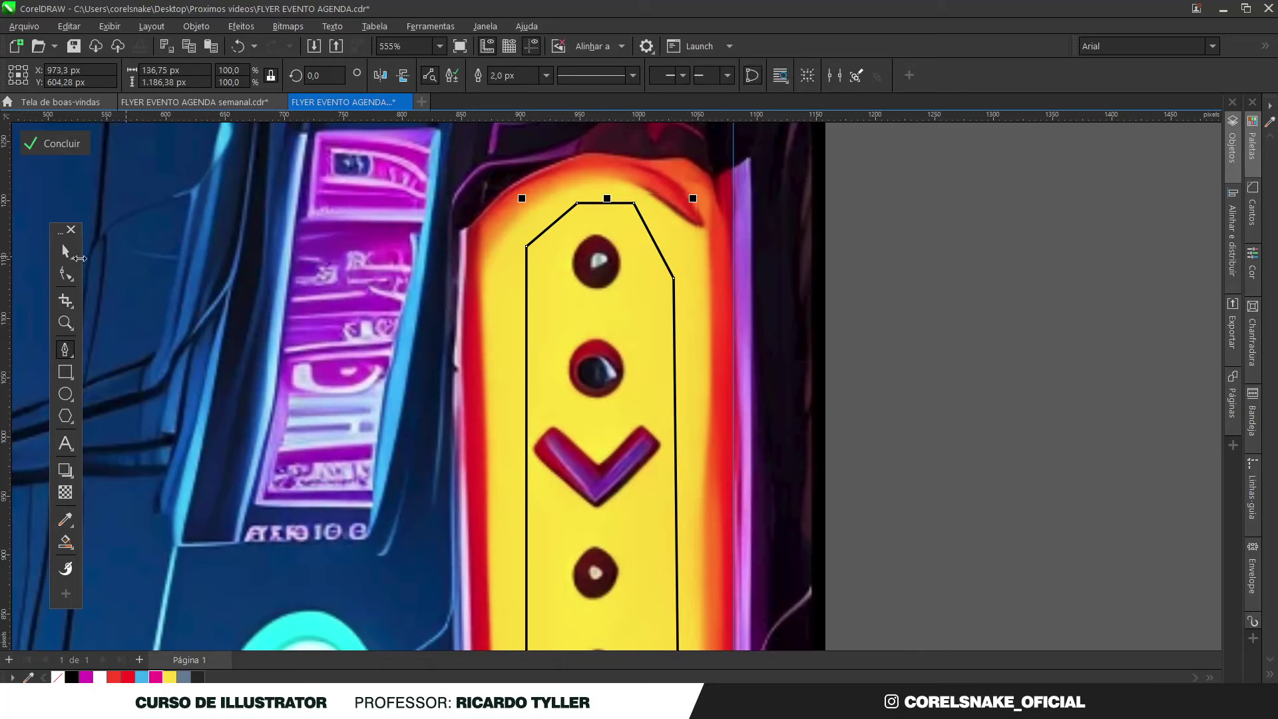
{"action": "left_click", "coordinate": [65, 251]}
{"action": "left_click", "coordinate": [170, 677]}
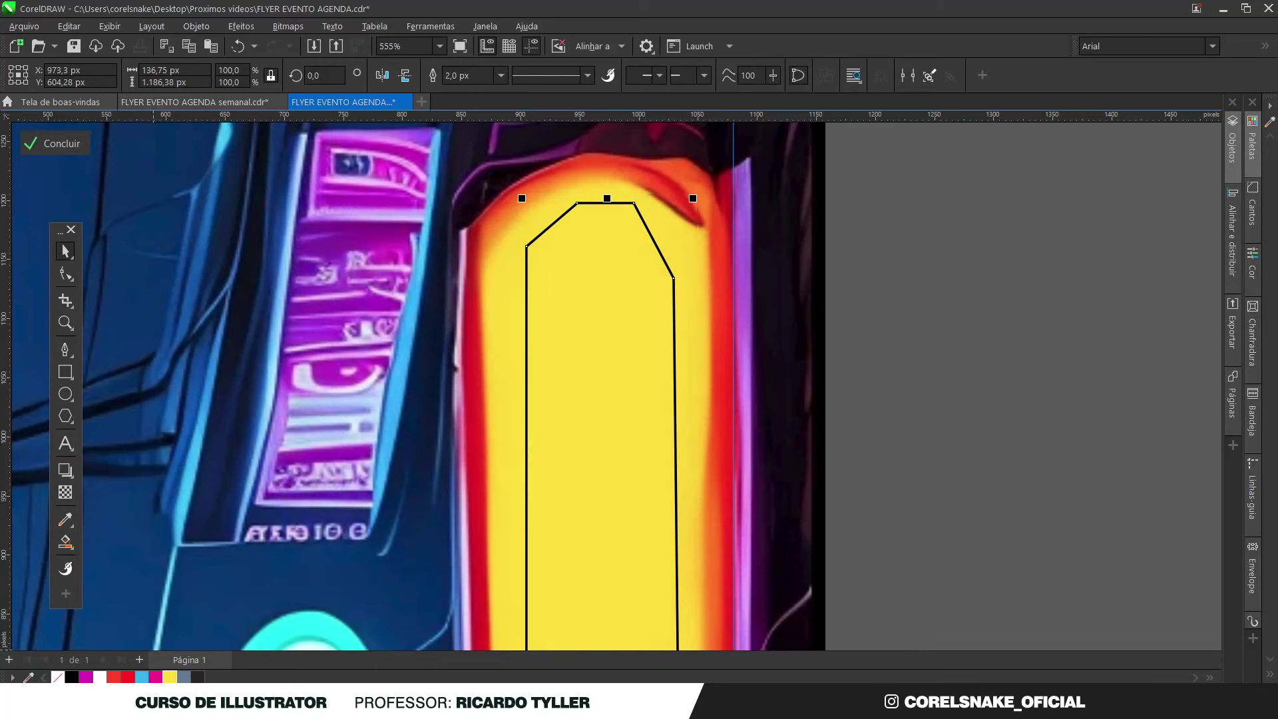
Step: Remove the outline from the yellow cover shape and finish editing the background PowerClip
{"action": "right_click", "coordinate": [58, 677]}
{"action": "scroll", "coordinate": [538, 402], "scroll_direction": "down", "scroll_amount": 5}
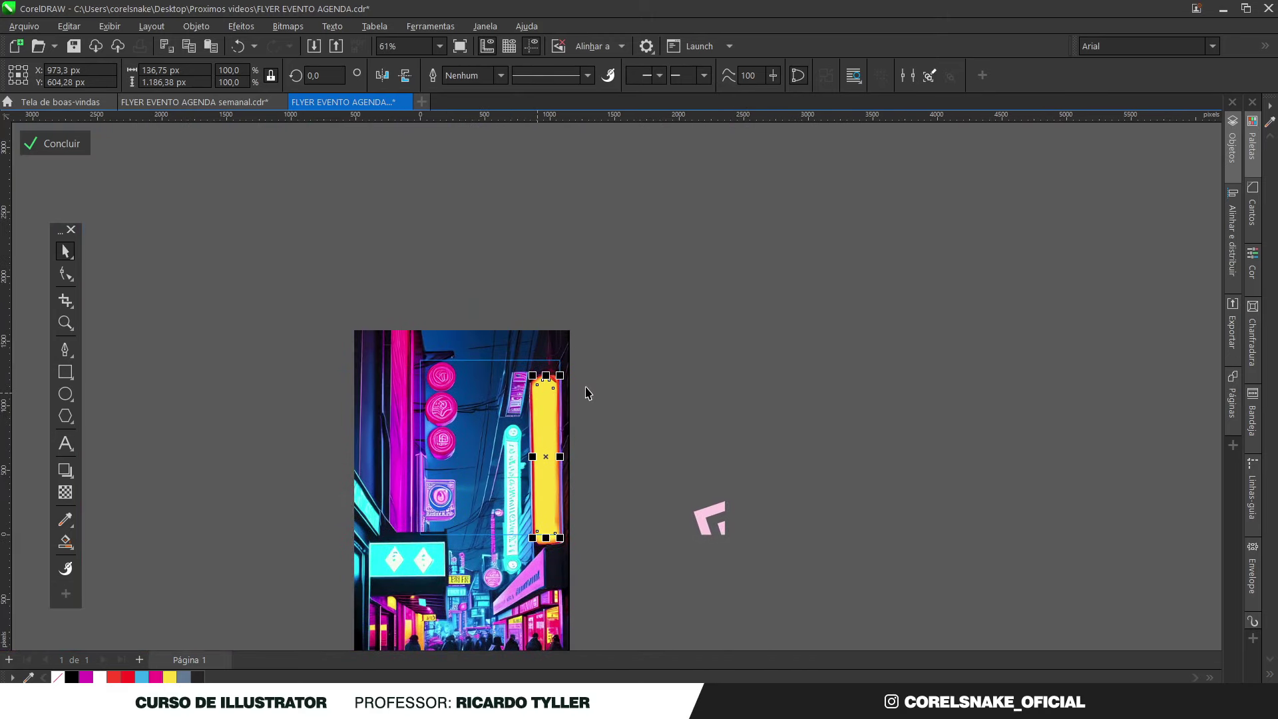
{"action": "left_click", "coordinate": [618, 376], "text": "ctrl"}
{"action": "scroll", "coordinate": [484, 477], "scroll_direction": "up", "scroll_amount": 2}
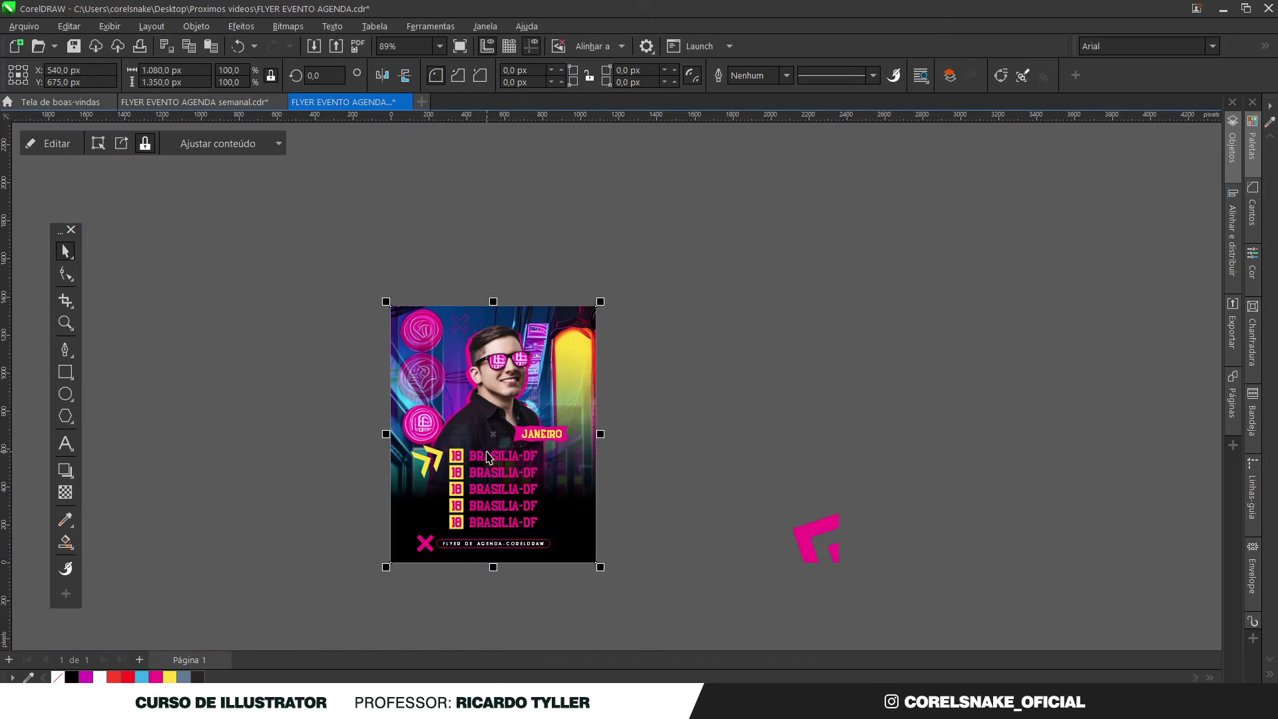
Step: Paste a copy of the first BRASILIA-DF line into the background PowerClip's contents and enlarge it to about 1166 px wide
{"action": "left_click", "coordinate": [488, 458], "text": "ctrl"}
{"action": "left_click", "coordinate": [625, 369]}
{"action": "left_click", "coordinate": [591, 316]}
{"action": "left_click", "coordinate": [51, 143]}
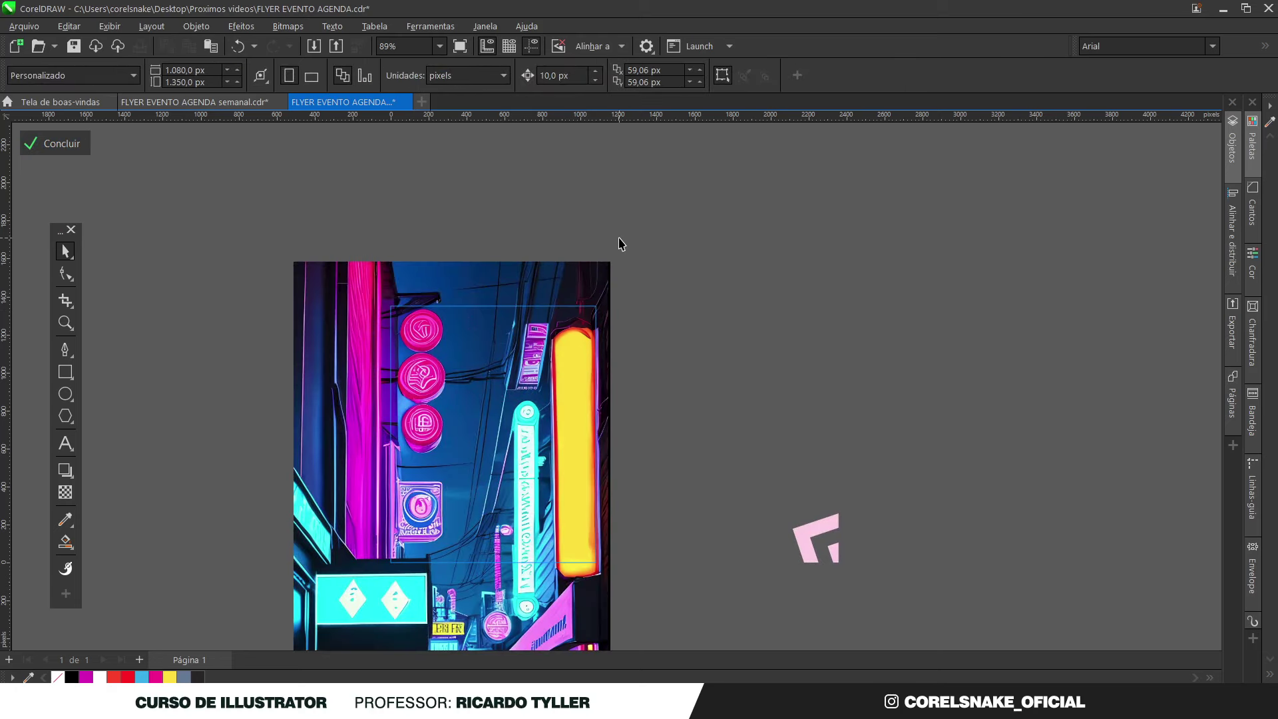
{"action": "key", "text": "ctrl+v"}
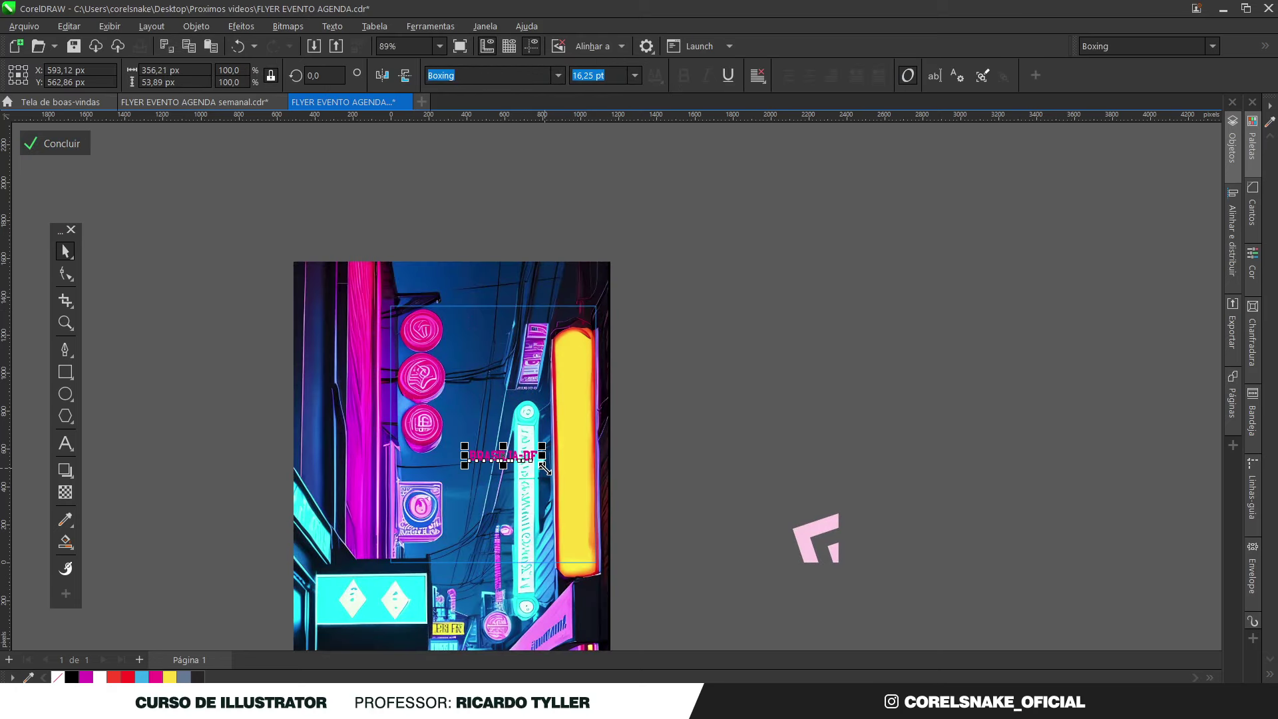
{"action": "left_click_drag", "start_coordinate": [550, 472], "coordinate": [698, 531]}
{"action": "double_click", "coordinate": [581, 472]}
{"action": "key", "text": "ctrl+a"}
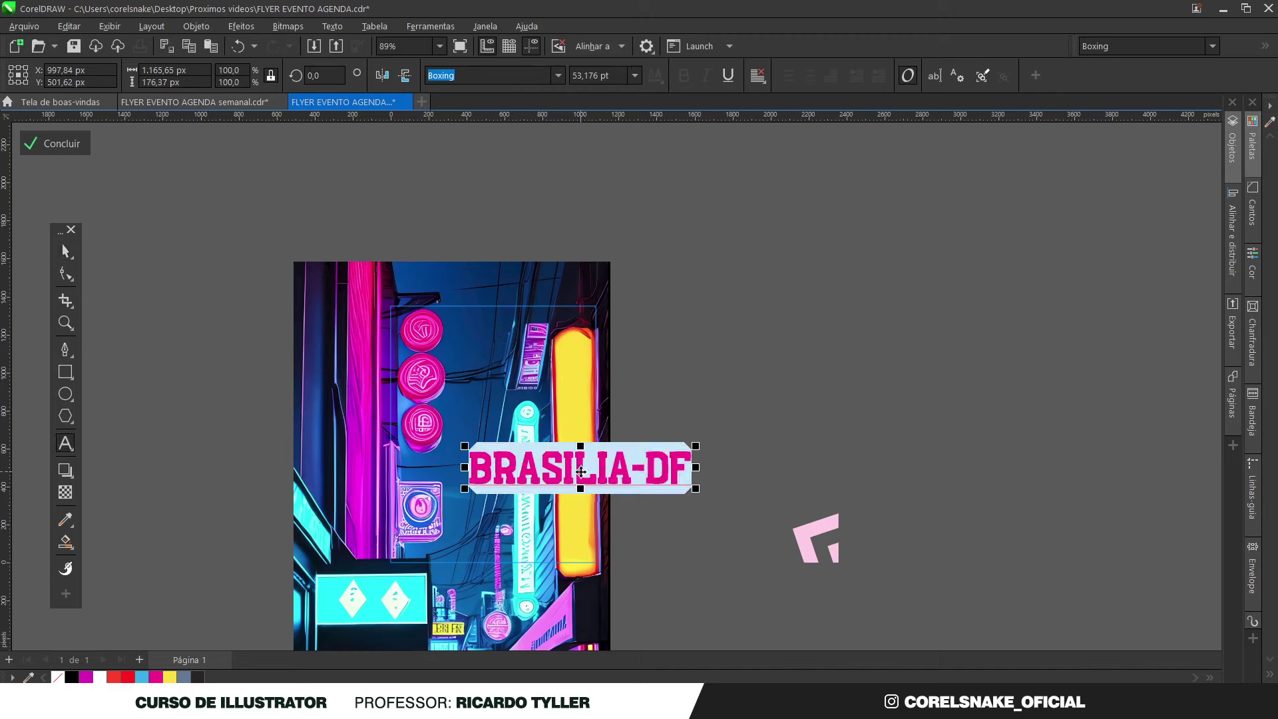
{"action": "left_click", "coordinate": [570, 469]}
{"action": "key", "text": "ctrl+a"}
{"action": "scroll", "coordinate": [642, 476], "scroll_direction": "up", "scroll_amount": 2}
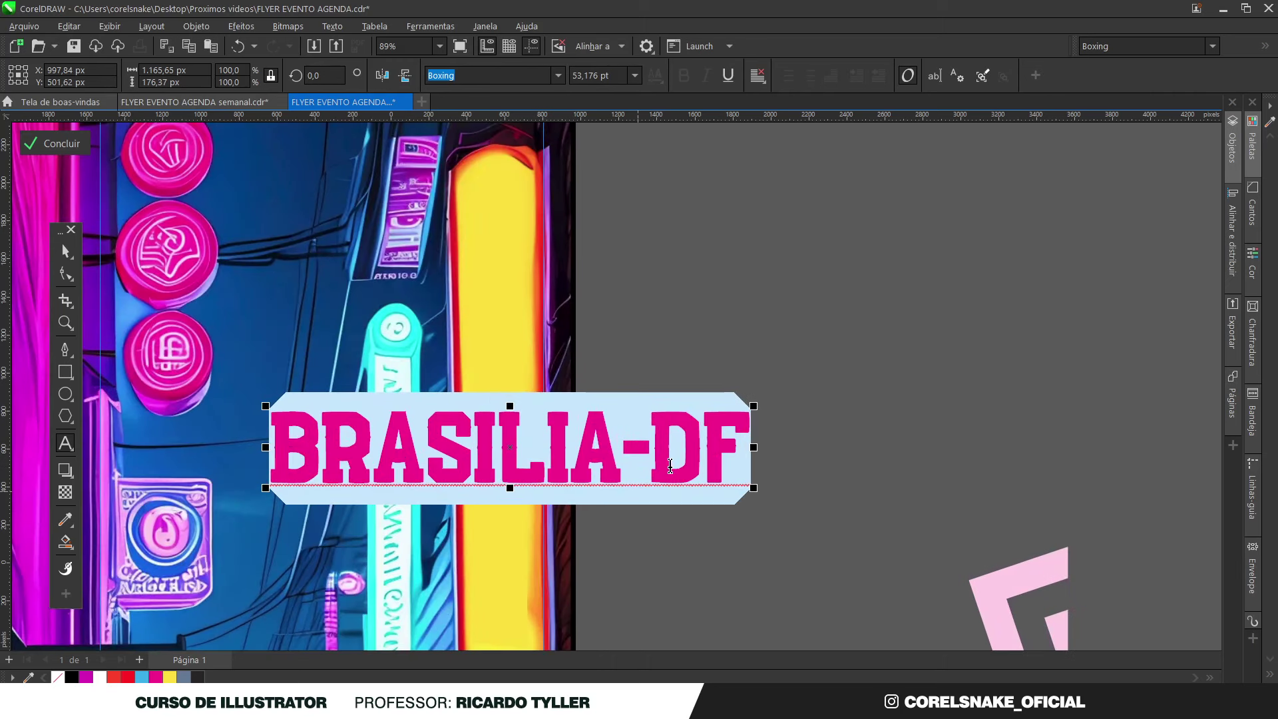
{"action": "left_click", "coordinate": [671, 465]}
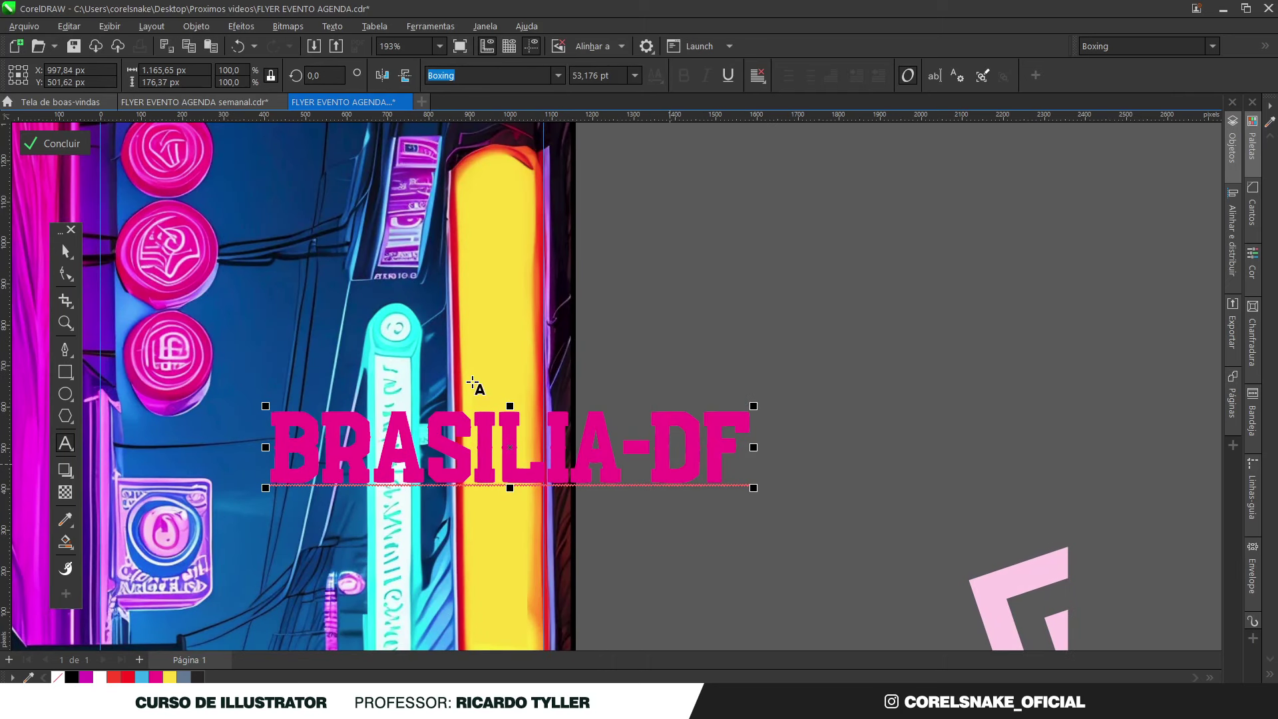
Step: Move the enlarged text to about X 385, Y 544 px and replace its wording with AGENDA
{"action": "left_click", "coordinate": [67, 252]}
{"action": "scroll", "coordinate": [656, 496], "scroll_direction": "down", "scroll_amount": 2}
{"action": "left_click_drag", "start_coordinate": [638, 483], "coordinate": [529, 478]}
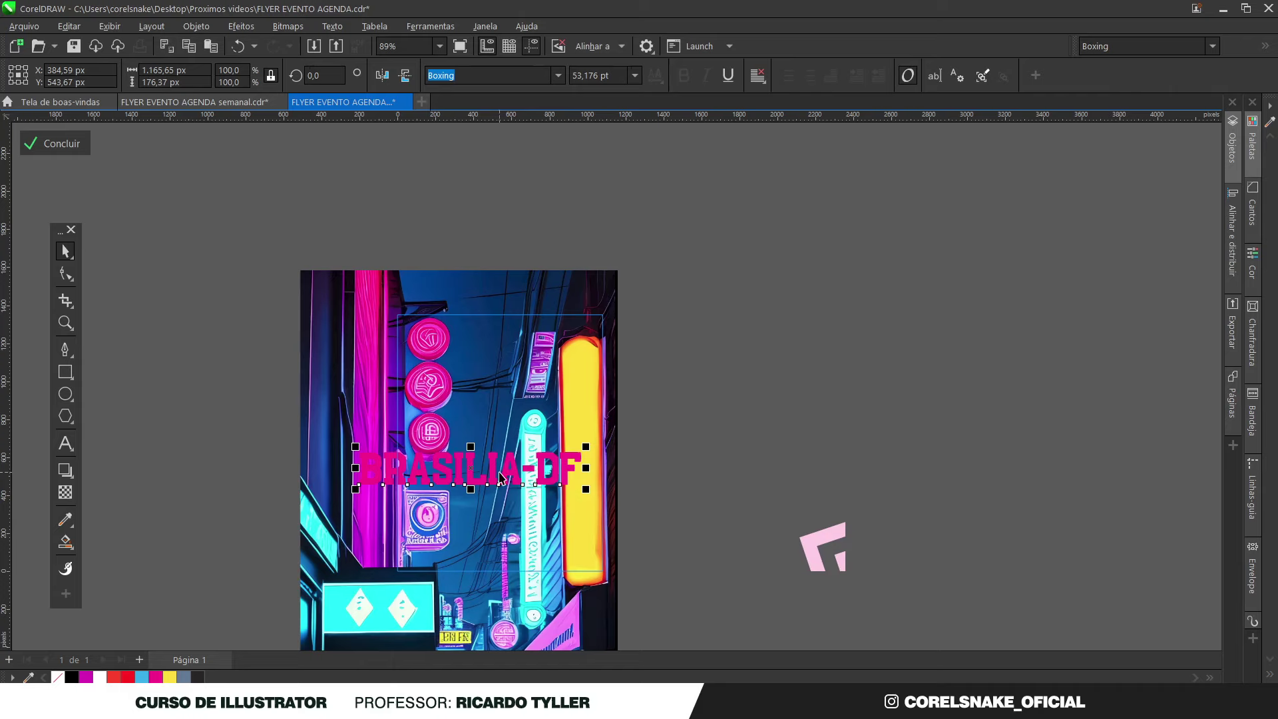
{"action": "double_click", "coordinate": [502, 471]}
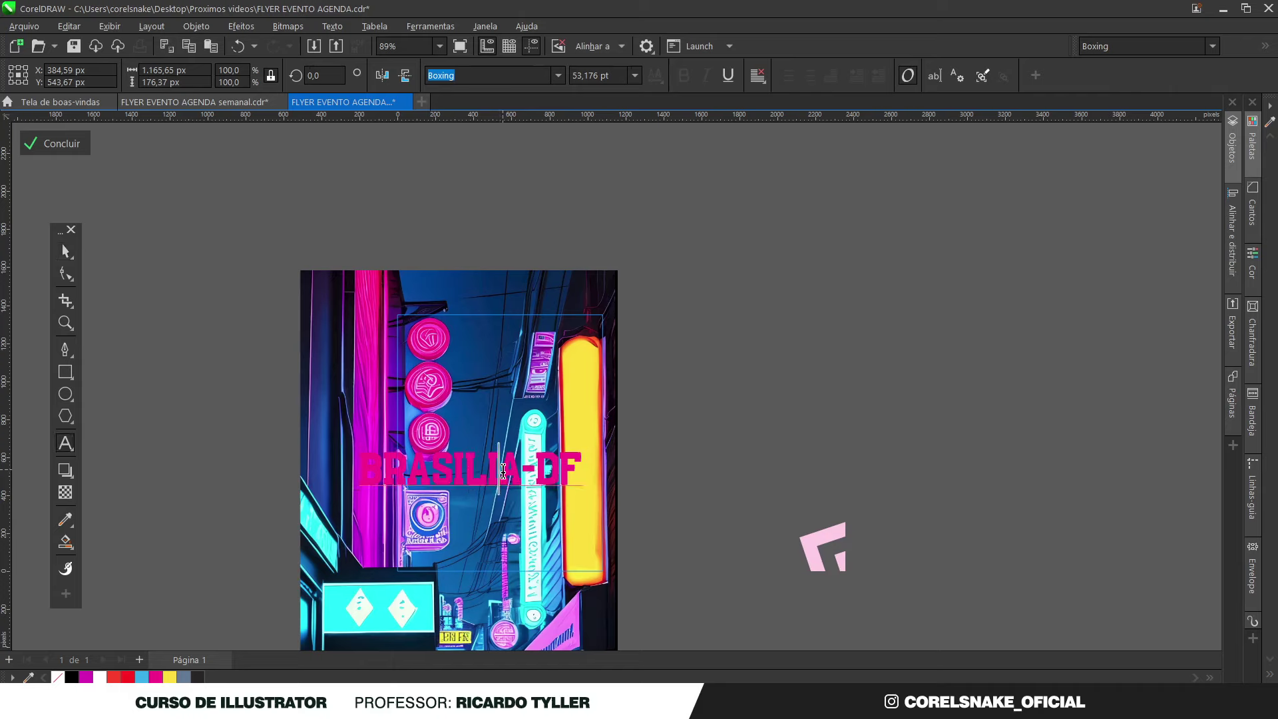
{"action": "key", "text": "ctrl+a"}
{"action": "type", "text": "DSA"}
{"action": "key", "text": "BackSpace"}
{"action": "key", "text": "BackSpace"}
{"action": "key", "text": "BackSpace"}
{"action": "type", "text": "A"}
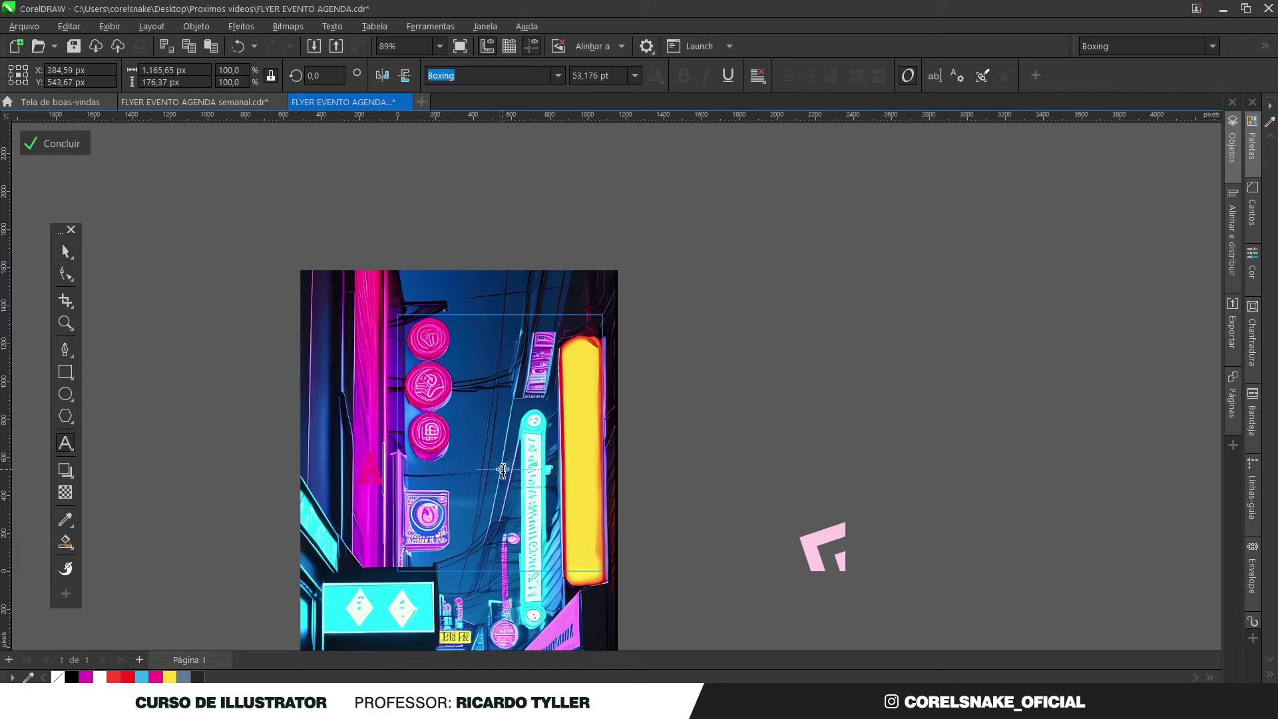
{"action": "type", "text": "GENDA"}
{"action": "key", "text": "Escape"}
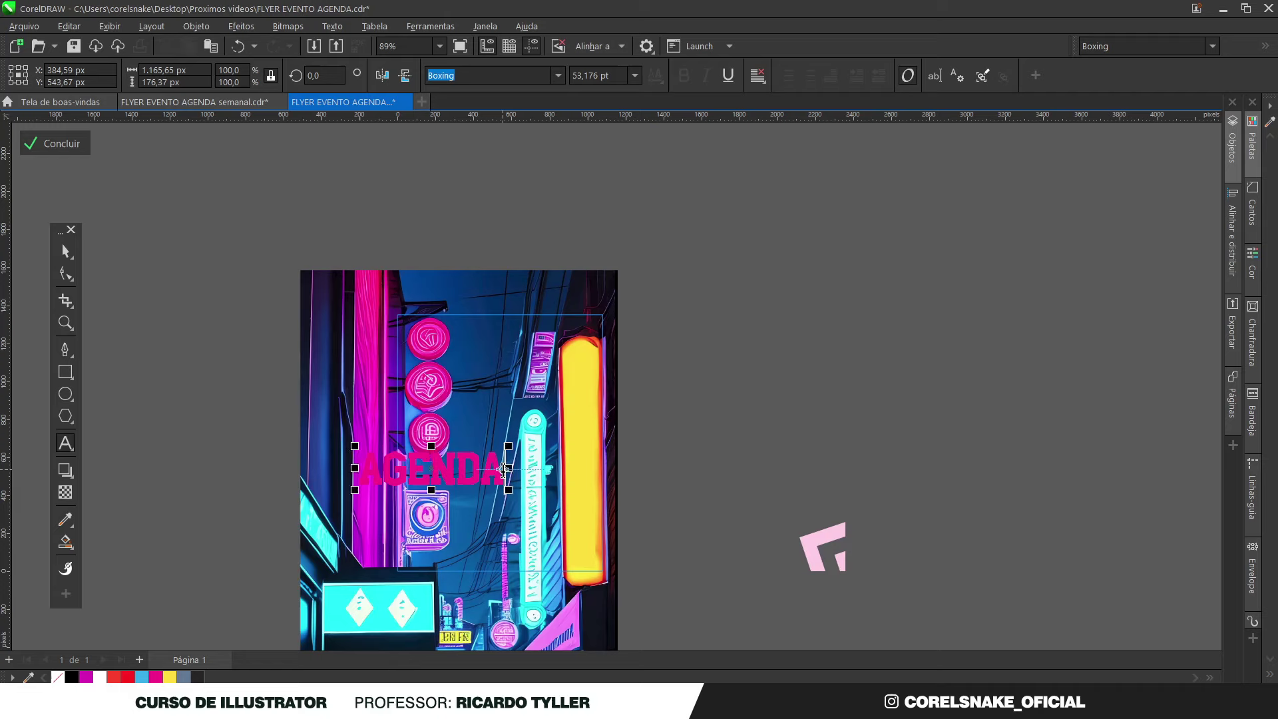
Step: Try to extend the AGENDA text with the word MENSAL, and remove the added letters
{"action": "left_click", "coordinate": [504, 470]}
{"action": "type", "text": "MENSAL"}
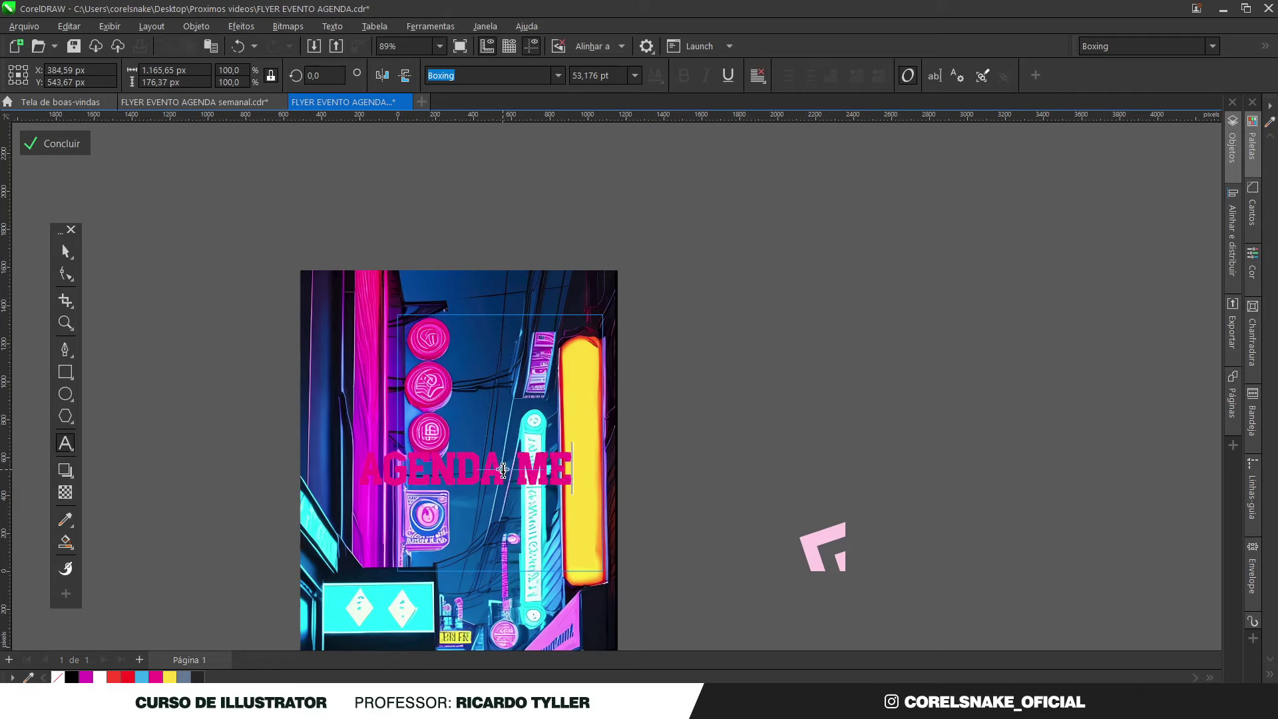
{"action": "key", "text": "BackSpace"}
{"action": "key", "text": "BackSpace"}
{"action": "key", "text": "BackSpace"}
{"action": "key", "text": "BackSpace"}
{"action": "type", "text": "S"}
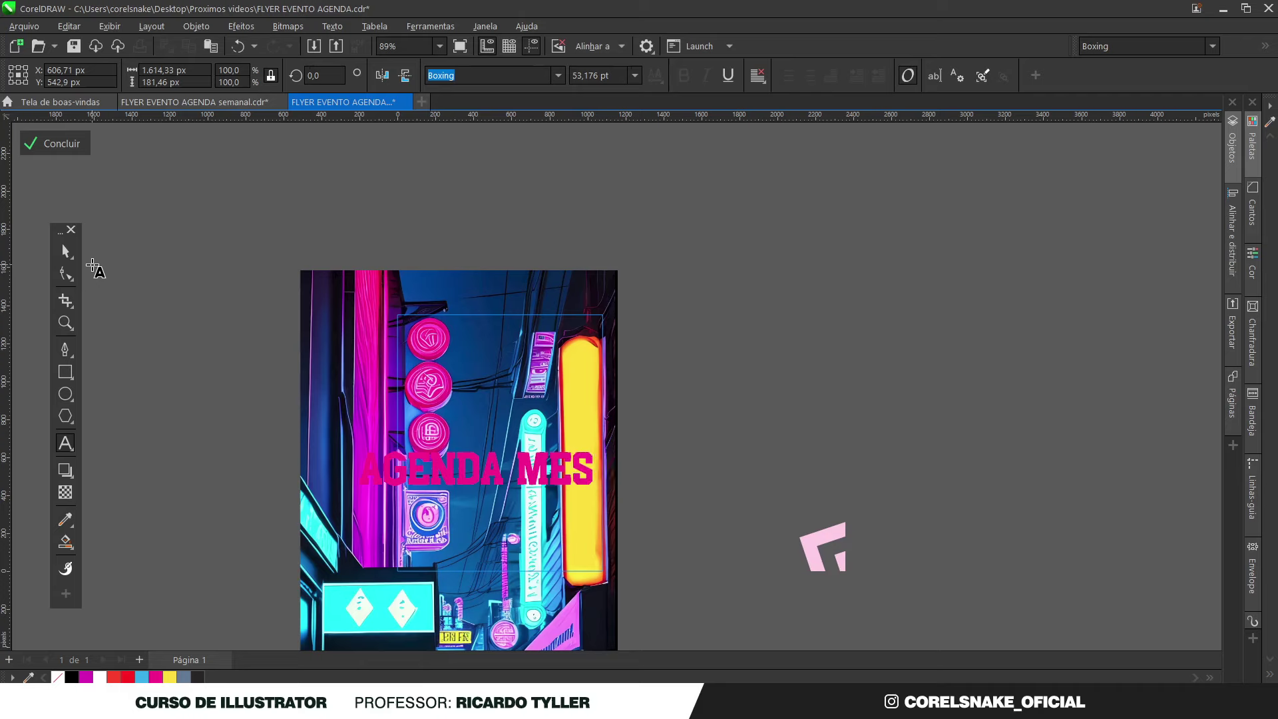
{"action": "key", "text": "Escape"}
{"action": "key", "text": "BackSpace"}
{"action": "key", "text": "BackSpace"}
{"action": "key", "text": "BackSpace"}
{"action": "key", "text": "BackSpace"}
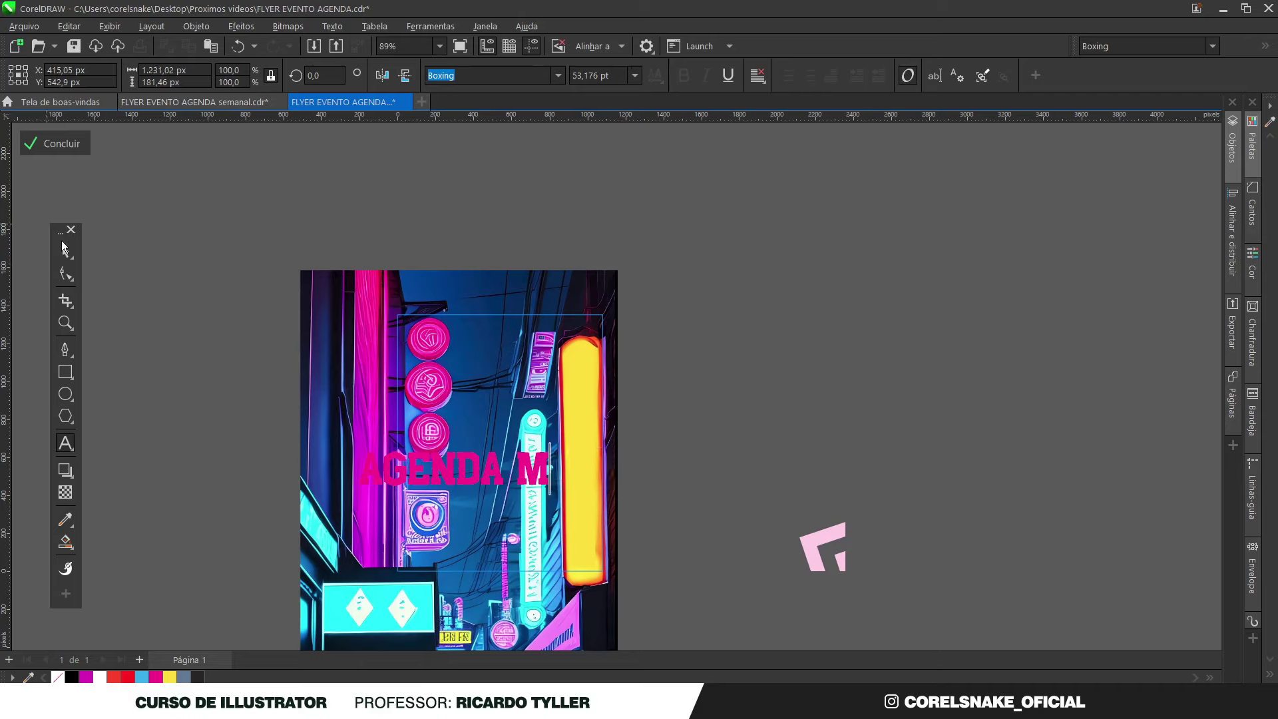
{"action": "left_click", "coordinate": [66, 251]}
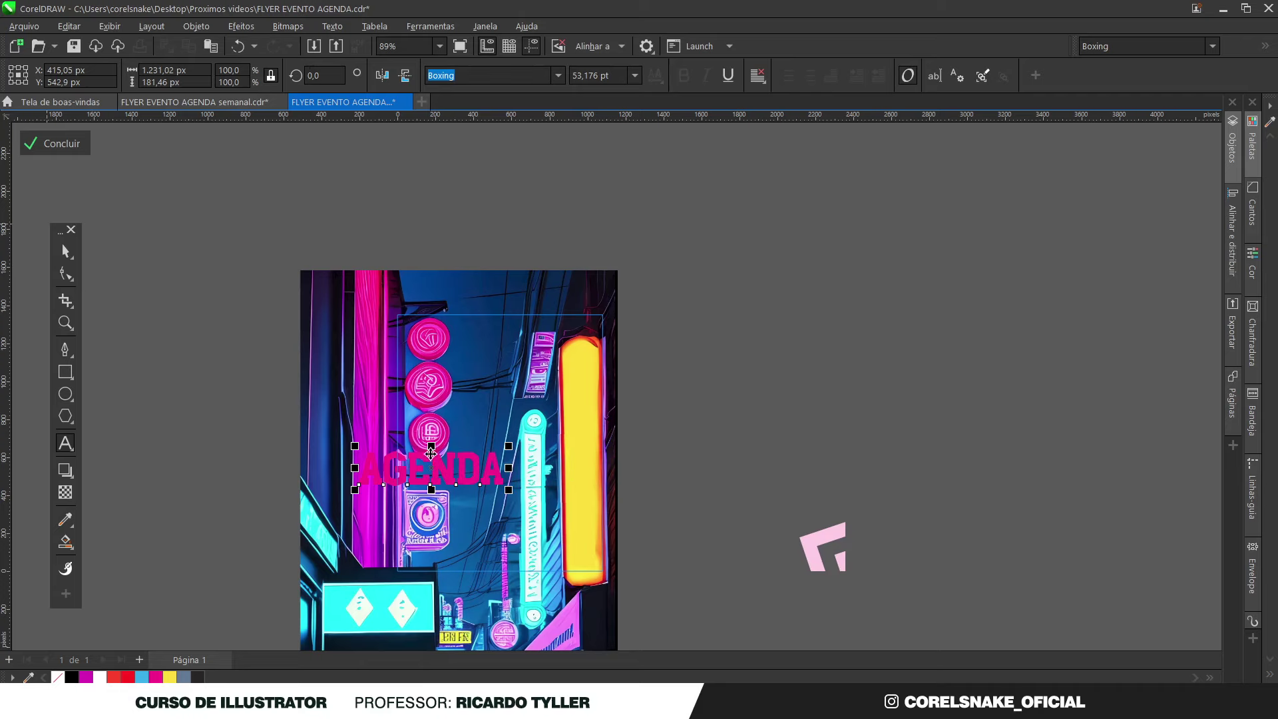
Step: Set the AGENDA text vertically on the yellow sign, rotated 270° and reduced to about 41.8 pt
{"action": "left_click_drag", "start_coordinate": [457, 474], "coordinate": [590, 508]}
{"action": "left_click", "coordinate": [592, 444]}
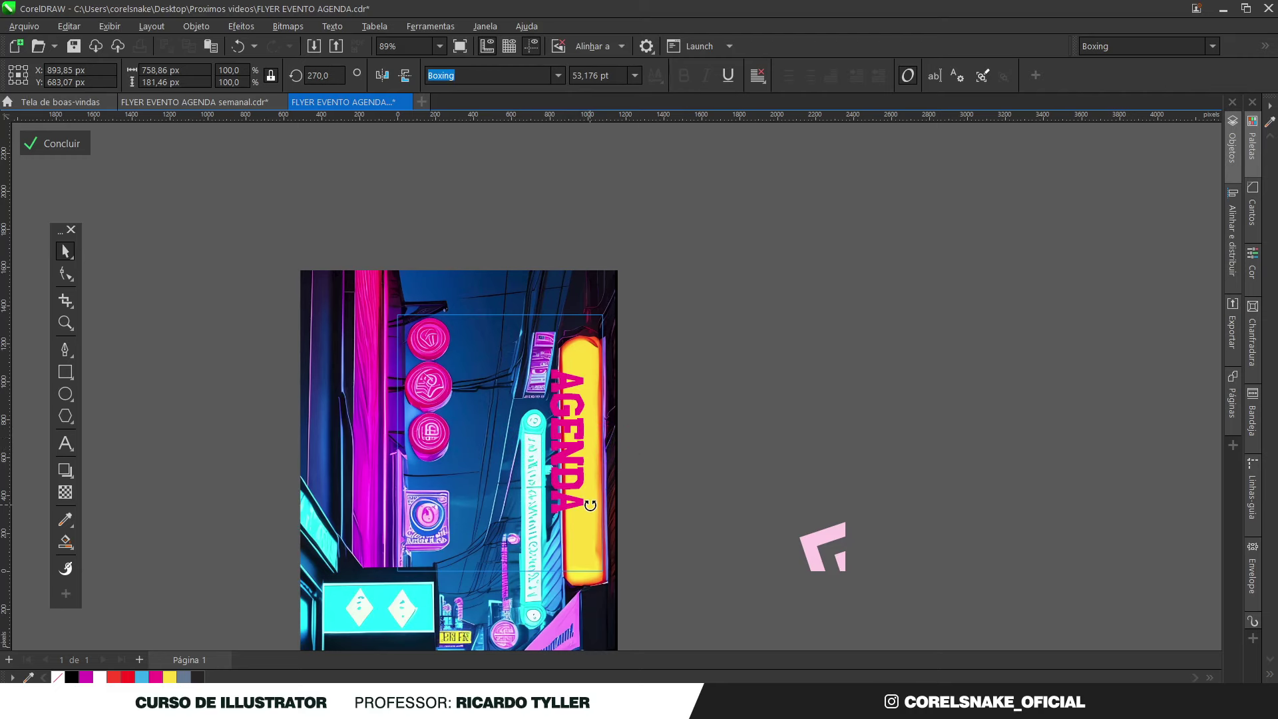
{"action": "mouse_move", "coordinate": [595, 433]}
{"action": "left_mouse_down"}
{"action": "mouse_move", "coordinate": [608, 423]}
{"action": "mouse_move", "coordinate": [593, 436]}
{"action": "left_mouse_up"}
{"action": "scroll", "coordinate": [578, 517], "scroll_direction": "up", "scroll_amount": 3}
{"action": "left_click_drag", "start_coordinate": [543, 529], "coordinate": [556, 492]}
{"action": "scroll", "coordinate": [555, 490], "scroll_direction": "down", "scroll_amount": 3}
{"action": "scroll", "coordinate": [570, 396], "scroll_direction": "up", "scroll_amount": 2}
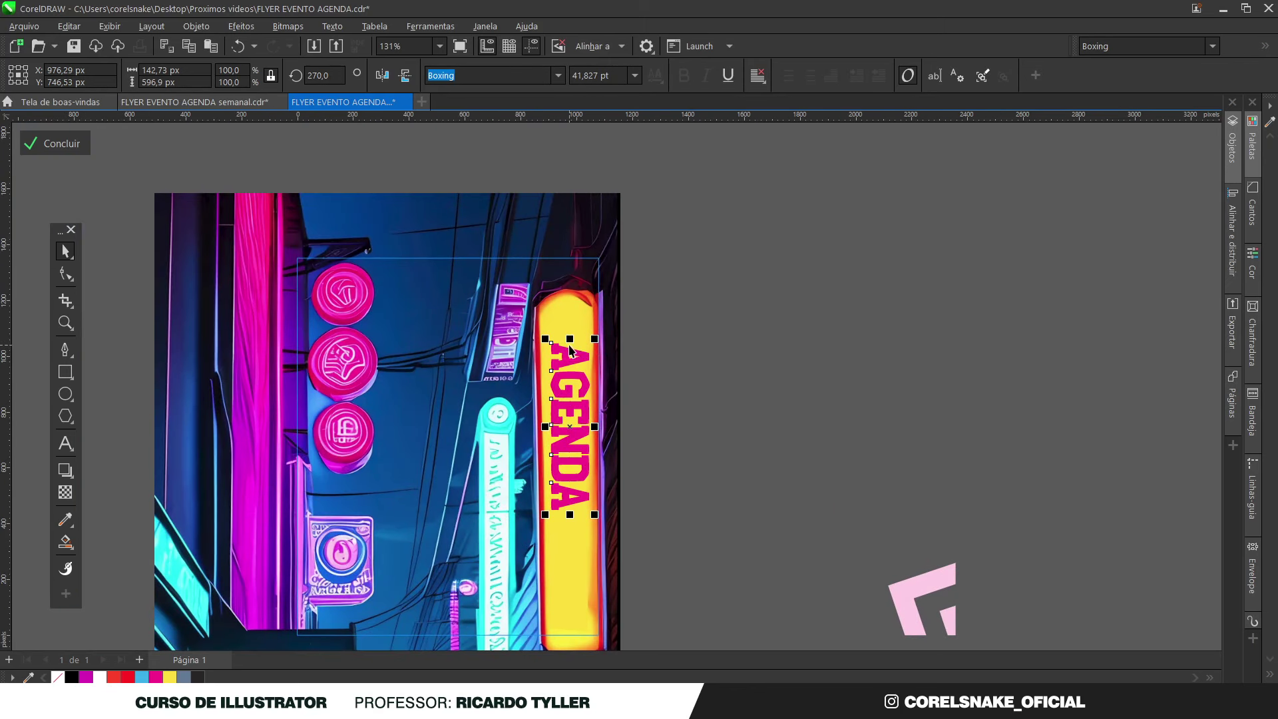
Step: Try widening the letter spacing of the vertical AGENDA text, and undo it
{"action": "left_click", "coordinate": [65, 274]}
{"action": "left_click_drag", "start_coordinate": [540, 518], "coordinate": [543, 566]}
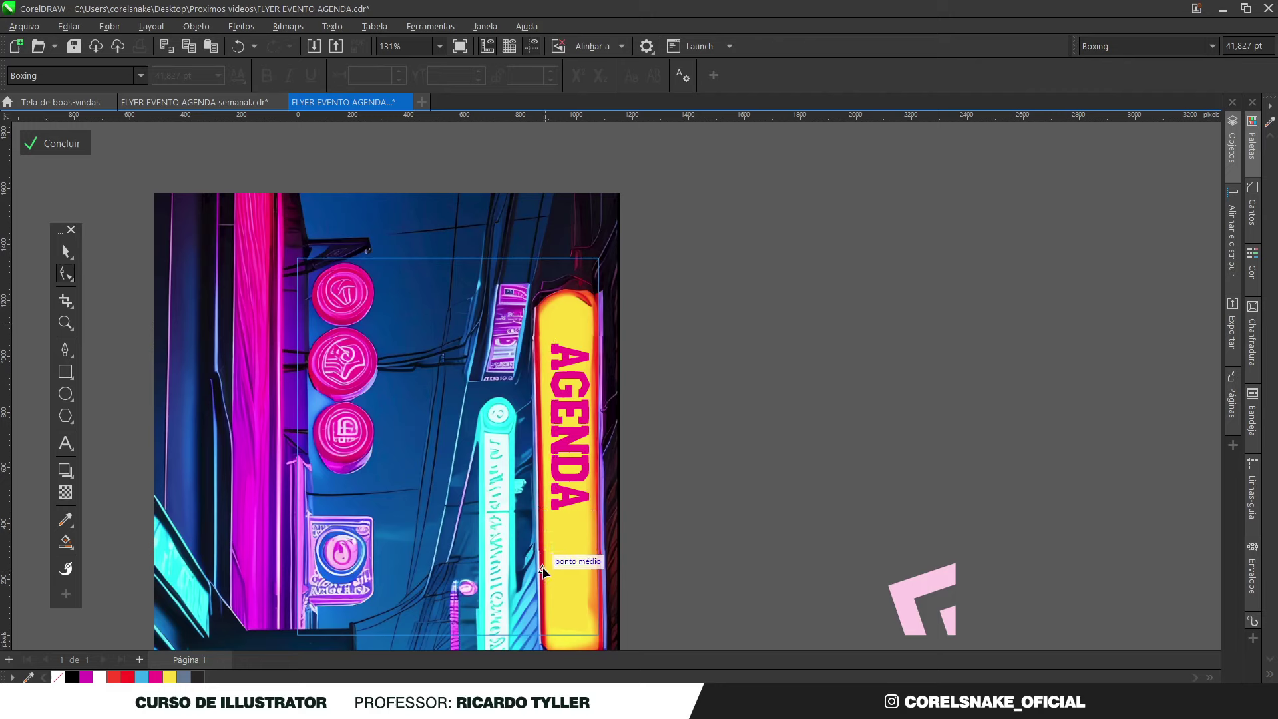
{"action": "left_click_drag", "start_coordinate": [610, 513], "coordinate": [613, 513]}
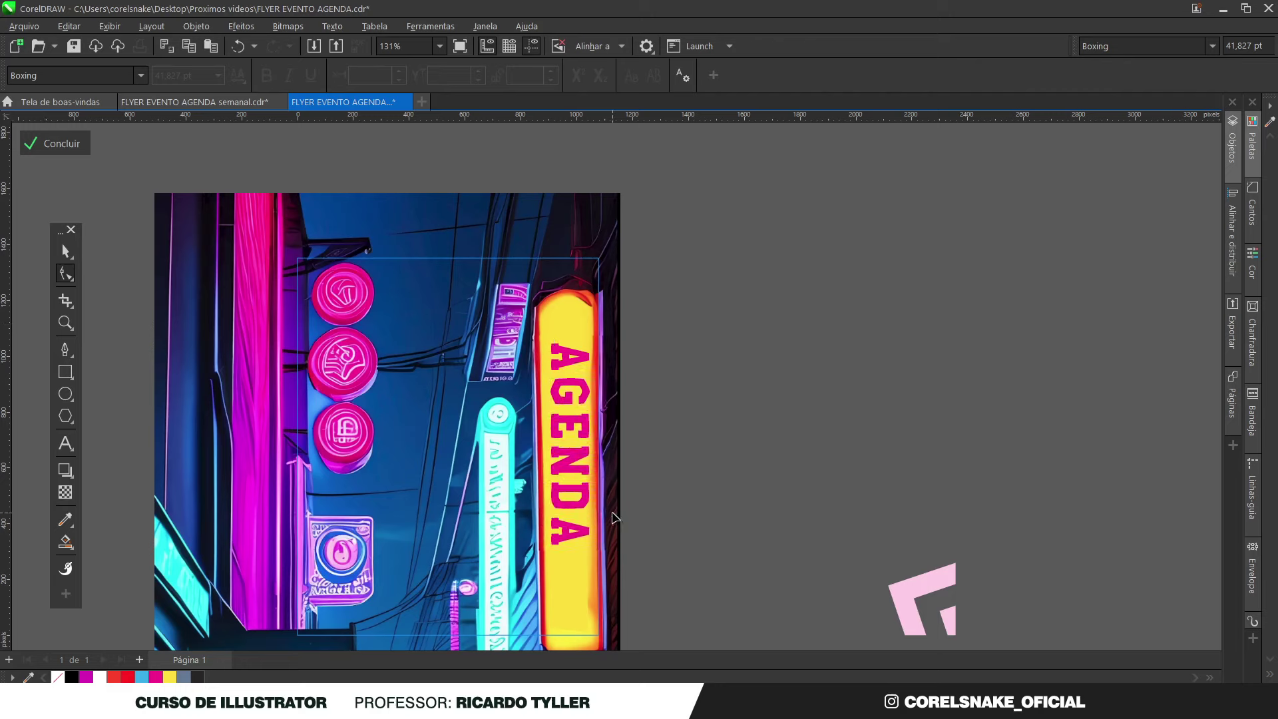
{"action": "key", "text": "ctrl+z"}
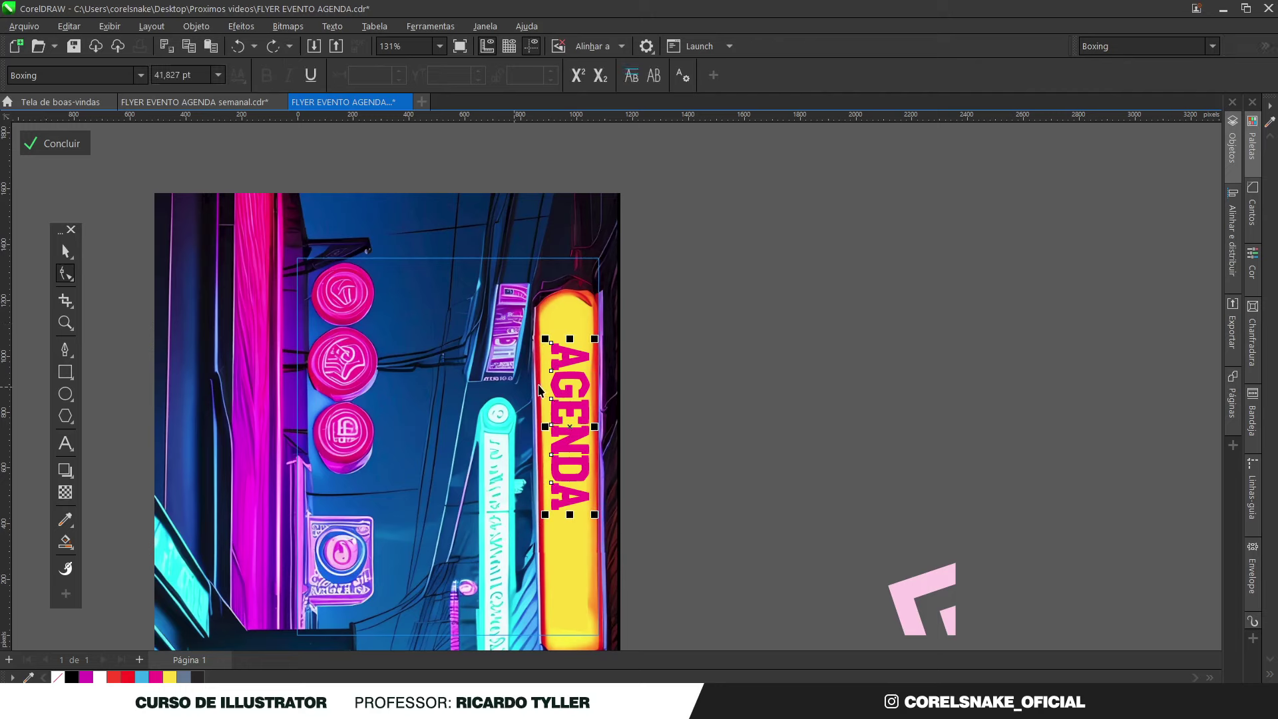
Step: Shift the AGENDA text up the yellow sign and place a duplicate below it at about X 974, Y 203 px
{"action": "key", "text": "space"}
{"action": "left_click_drag", "start_coordinate": [559, 382], "coordinate": [572, 512]}
{"action": "right_click", "coordinate": [557, 521]}
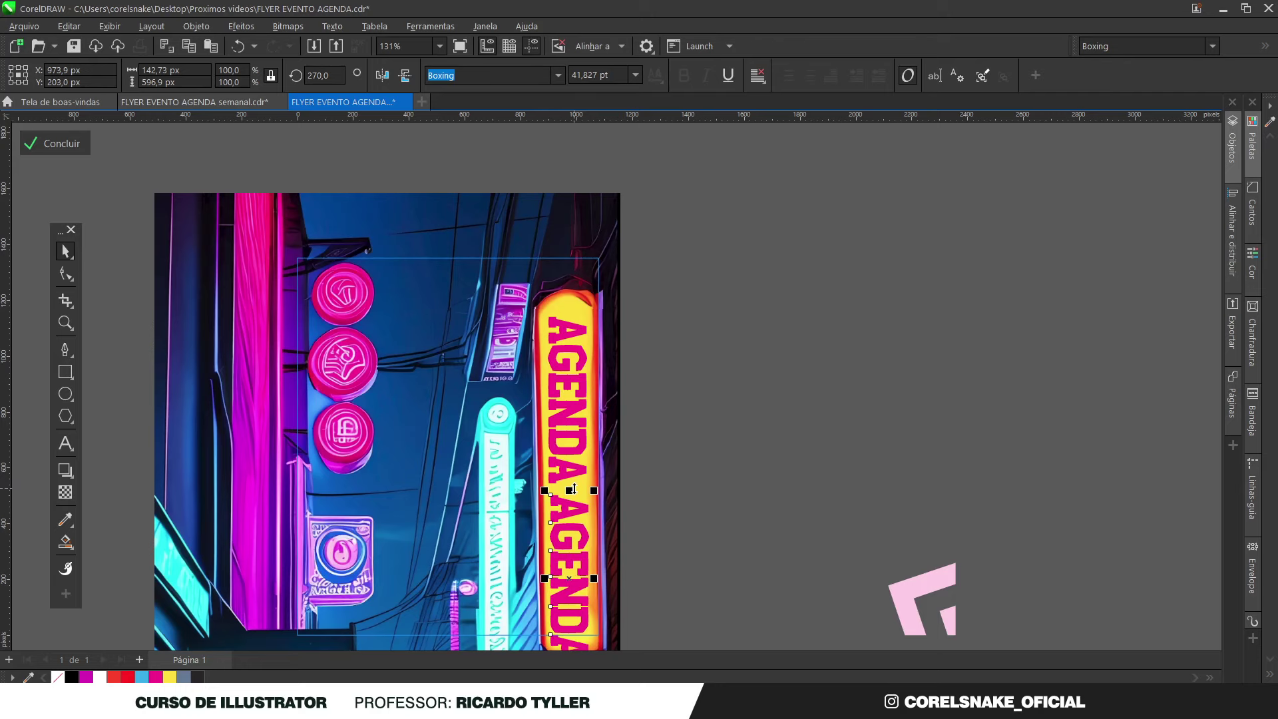
Step: Finish editing the background PowerClip and bring the decoration frame back onto the page from beside it
{"action": "scroll", "coordinate": [576, 487], "scroll_direction": "down", "scroll_amount": 2}
{"action": "left_click", "coordinate": [739, 399], "text": "ctrl"}
{"action": "scroll", "coordinate": [557, 441], "scroll_direction": "up", "scroll_amount": 2}
{"action": "scroll", "coordinate": [552, 319], "scroll_direction": "down", "scroll_amount": 2}
{"action": "left_click_drag", "start_coordinate": [680, 393], "coordinate": [786, 553]}
{"action": "key", "text": "ctrl+z"}
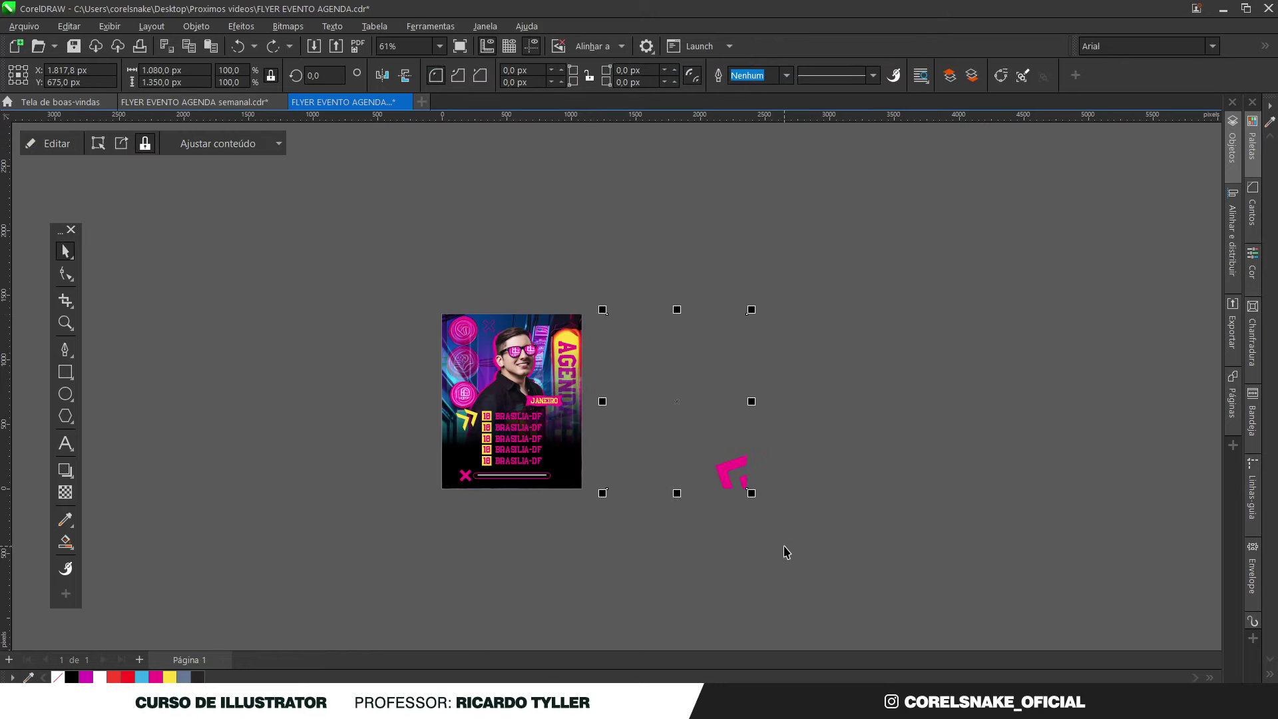
{"action": "key", "text": "ctrl+z"}
{"action": "left_click", "coordinate": [785, 553]}
{"action": "key", "text": "shift+F4"}
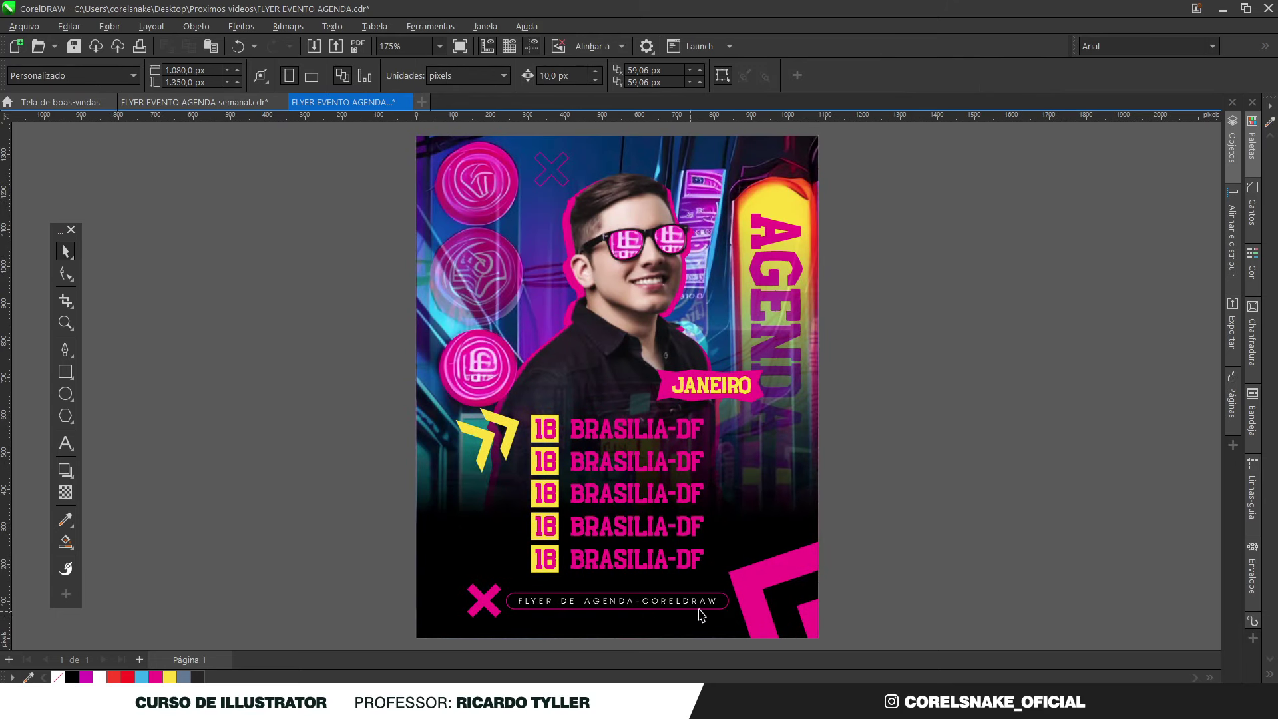
Step: Try deleting the lowest pink round sign beside the man, and undo the deletion
{"action": "left_click", "coordinate": [459, 359]}
{"action": "key", "text": "Delete"}
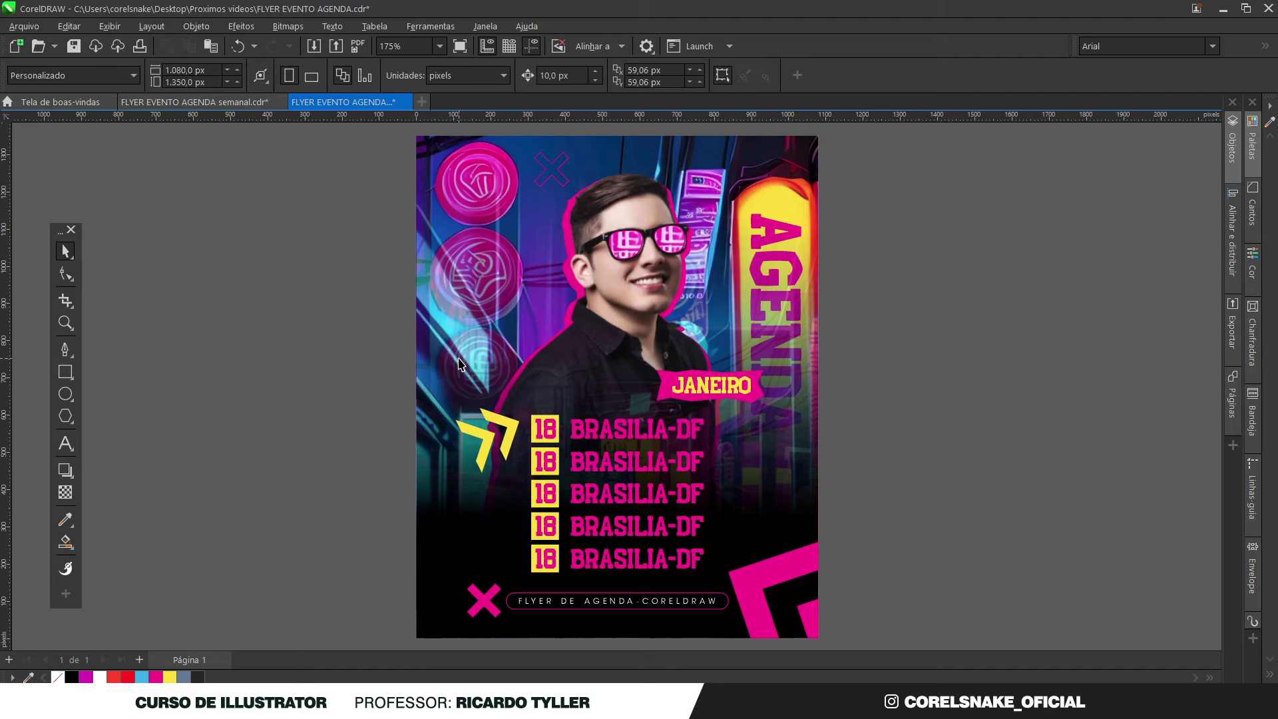
{"action": "key", "text": "ctrl+z"}
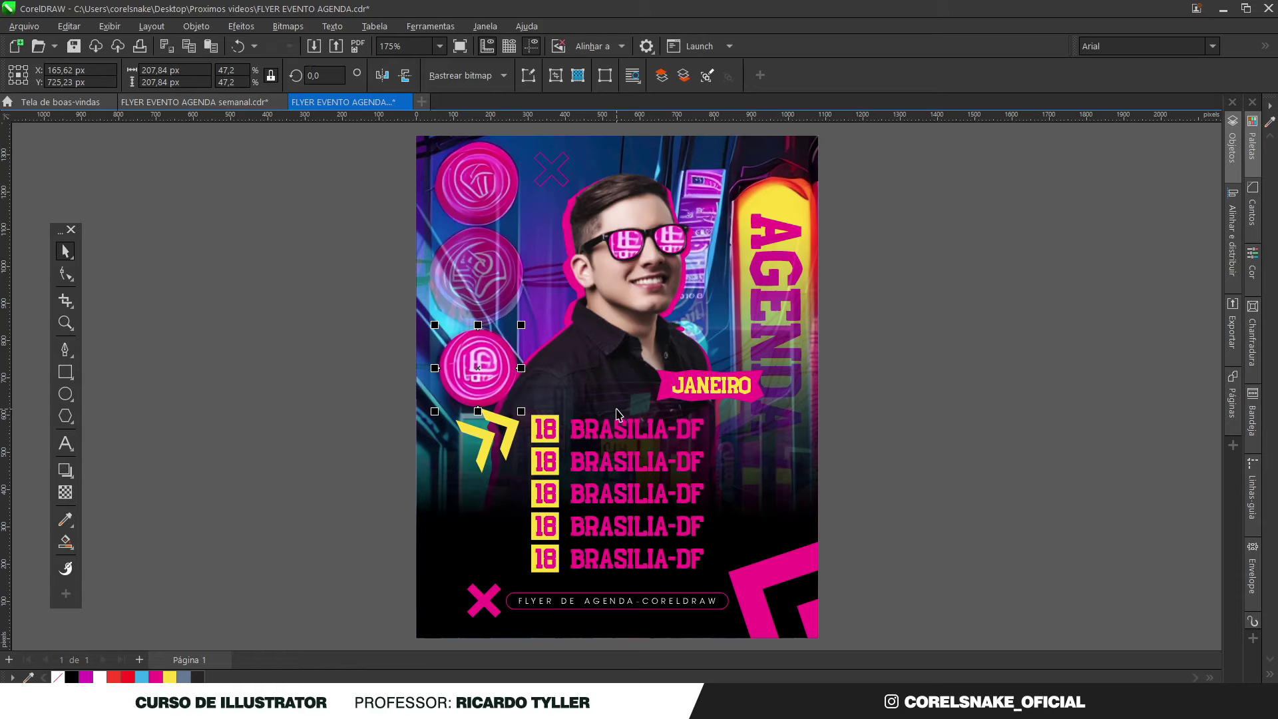
Step: Apply a uniform transparency of 50 to the lowest pink round sign and deselect it
{"action": "left_click", "coordinate": [65, 492]}
{"action": "left_click", "coordinate": [40, 75]}
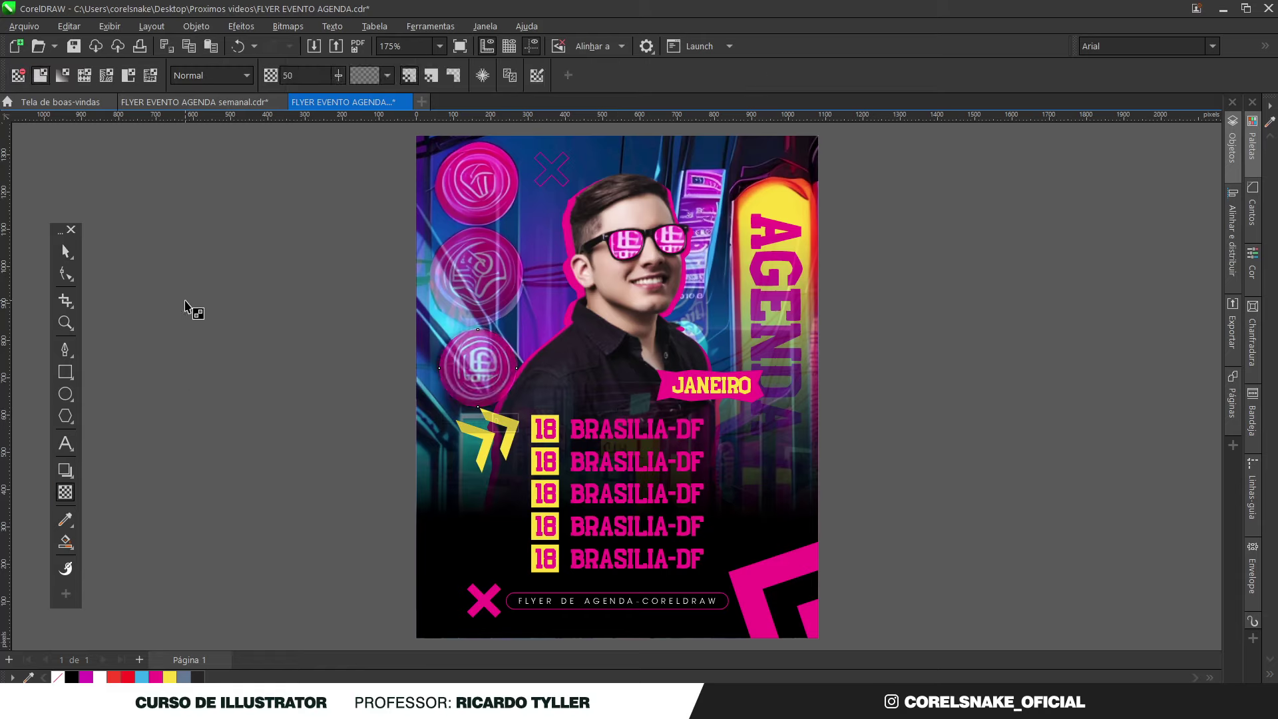
{"action": "left_click", "coordinate": [65, 251]}
{"action": "left_click", "coordinate": [919, 285]}
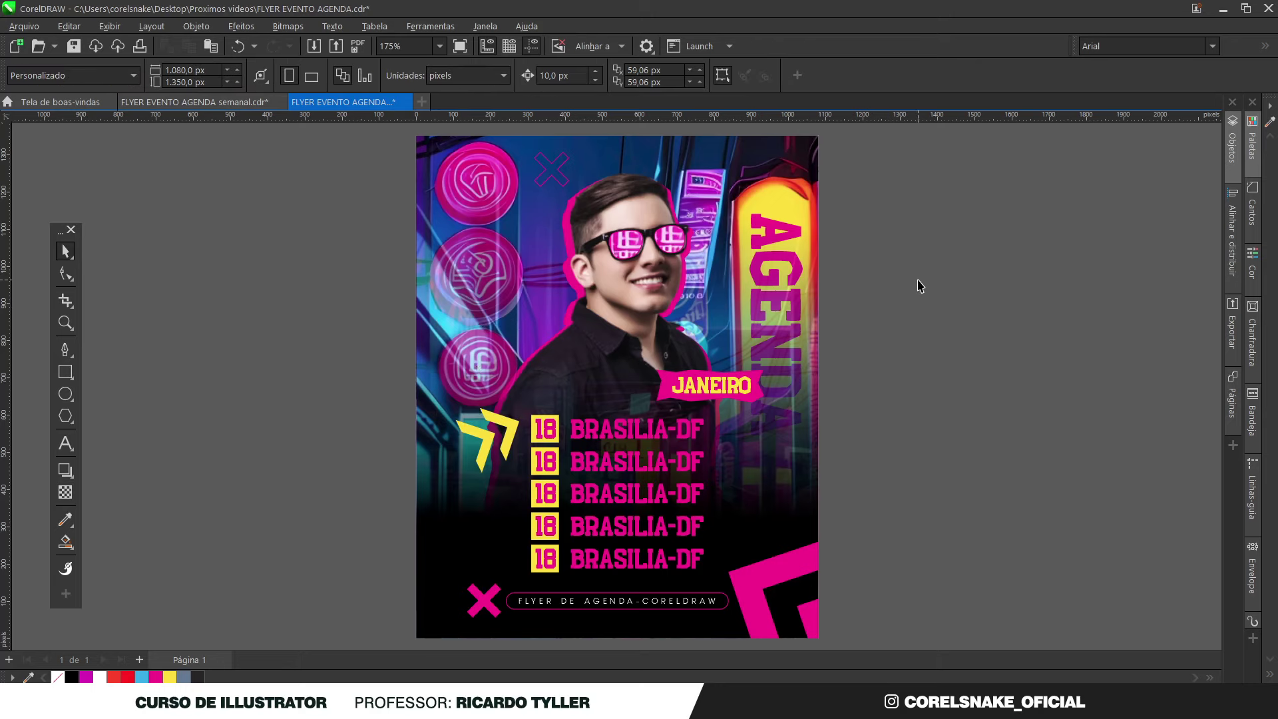